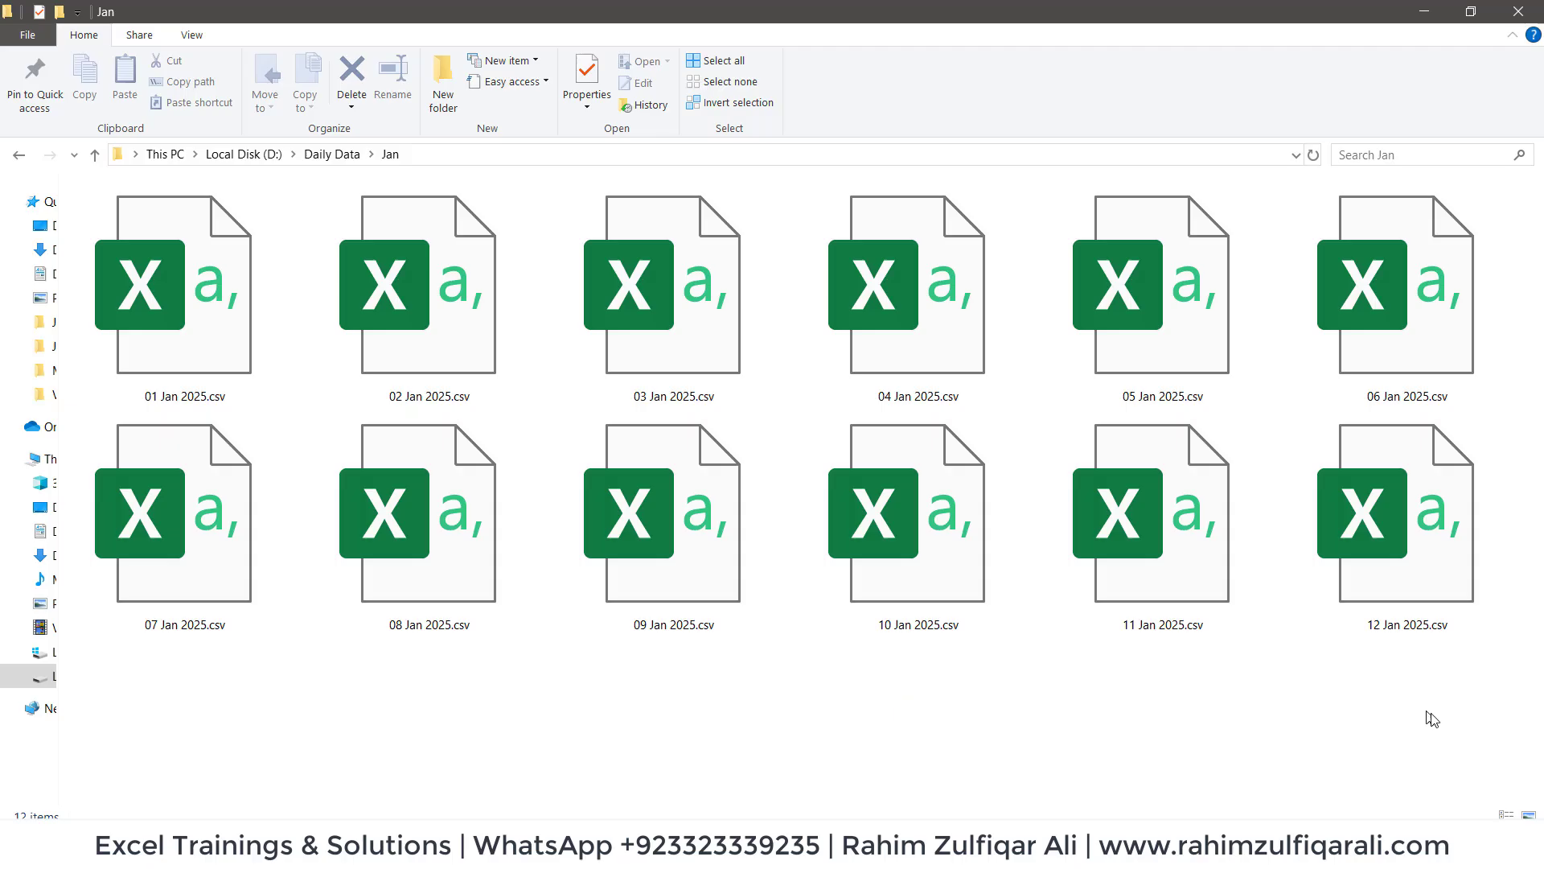
Look over the daily CSV files, 01 Jan 2025 to 12 Jan 2025, in the D:\Daily Data\Jan folder
drag(1470, 713, 225, 249)
click(631, 726)
drag(186, 686, 1278, 369)
click(1314, 717)
drag(217, 744, 1493, 299)
click(1421, 674)
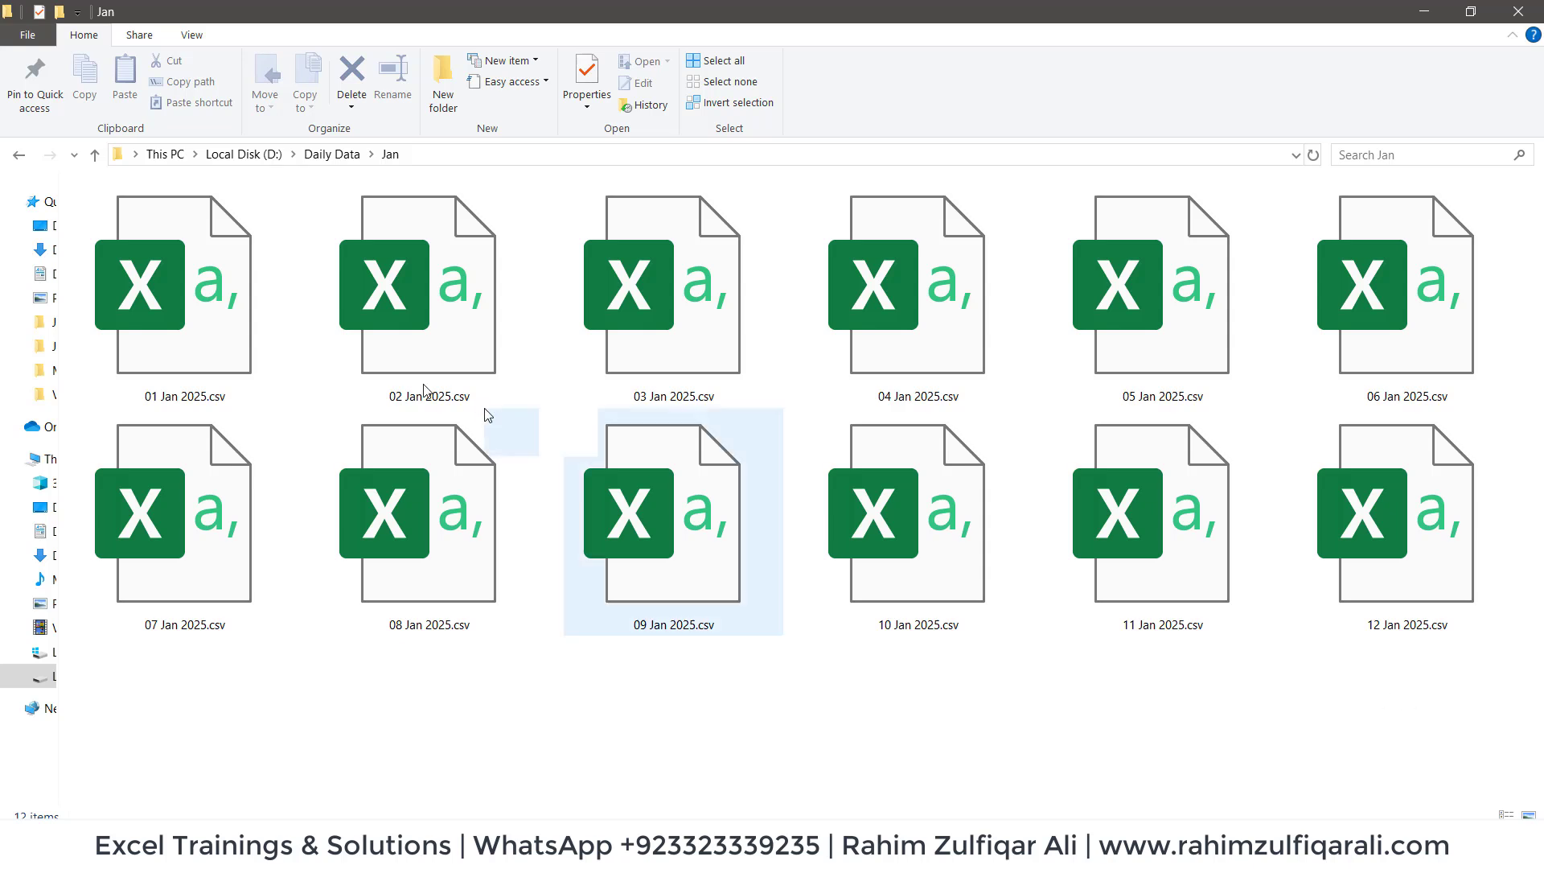
click(362, 333)
click(601, 321)
click(871, 305)
click(1138, 304)
click(1151, 476)
click(965, 502)
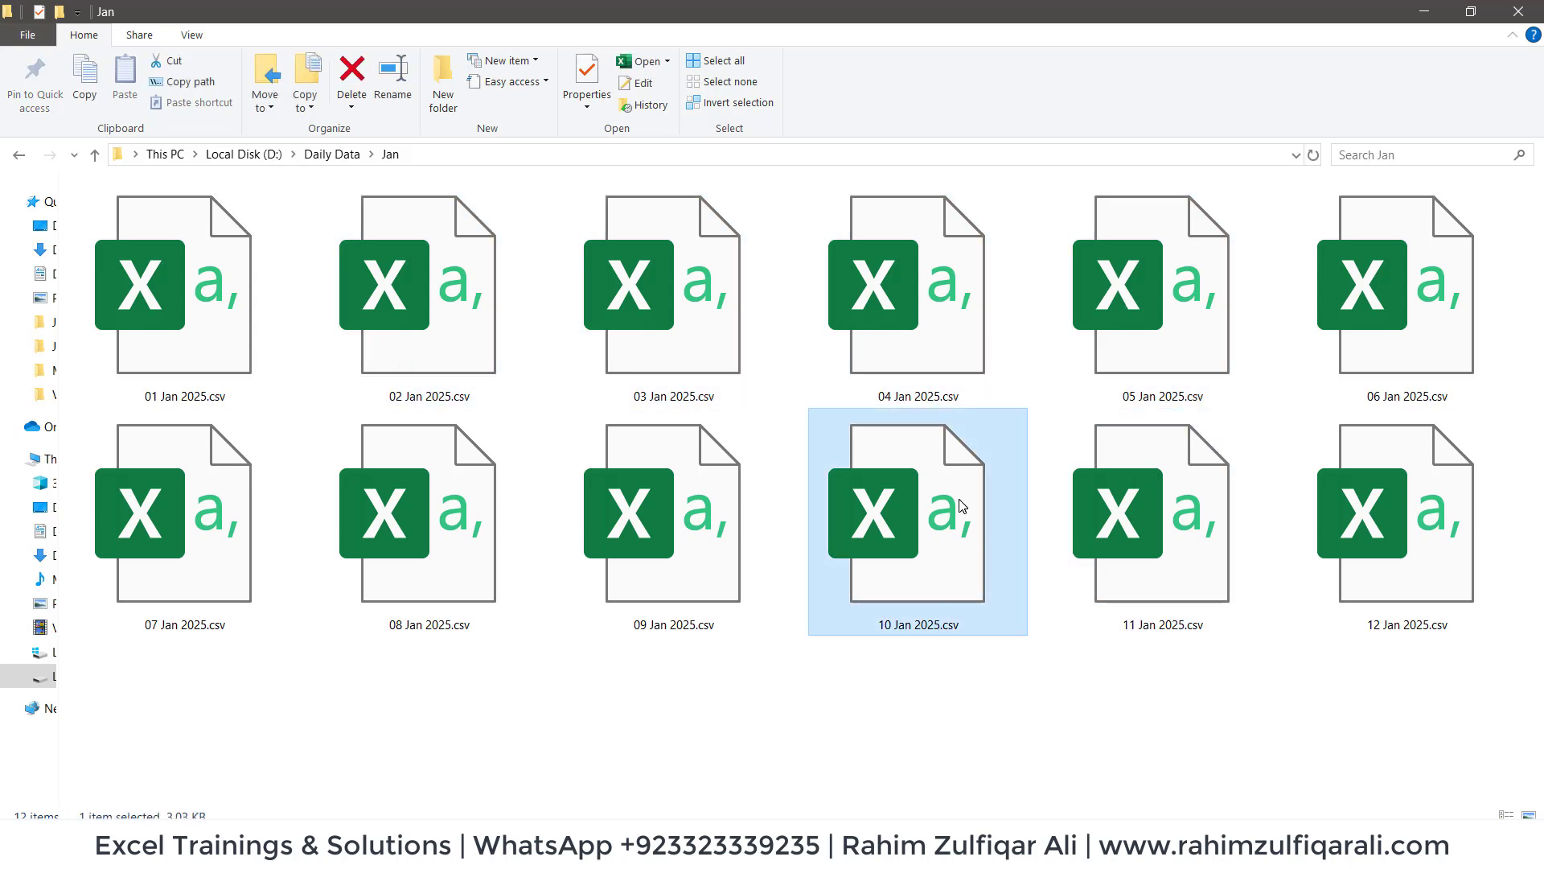
click(589, 558)
click(417, 534)
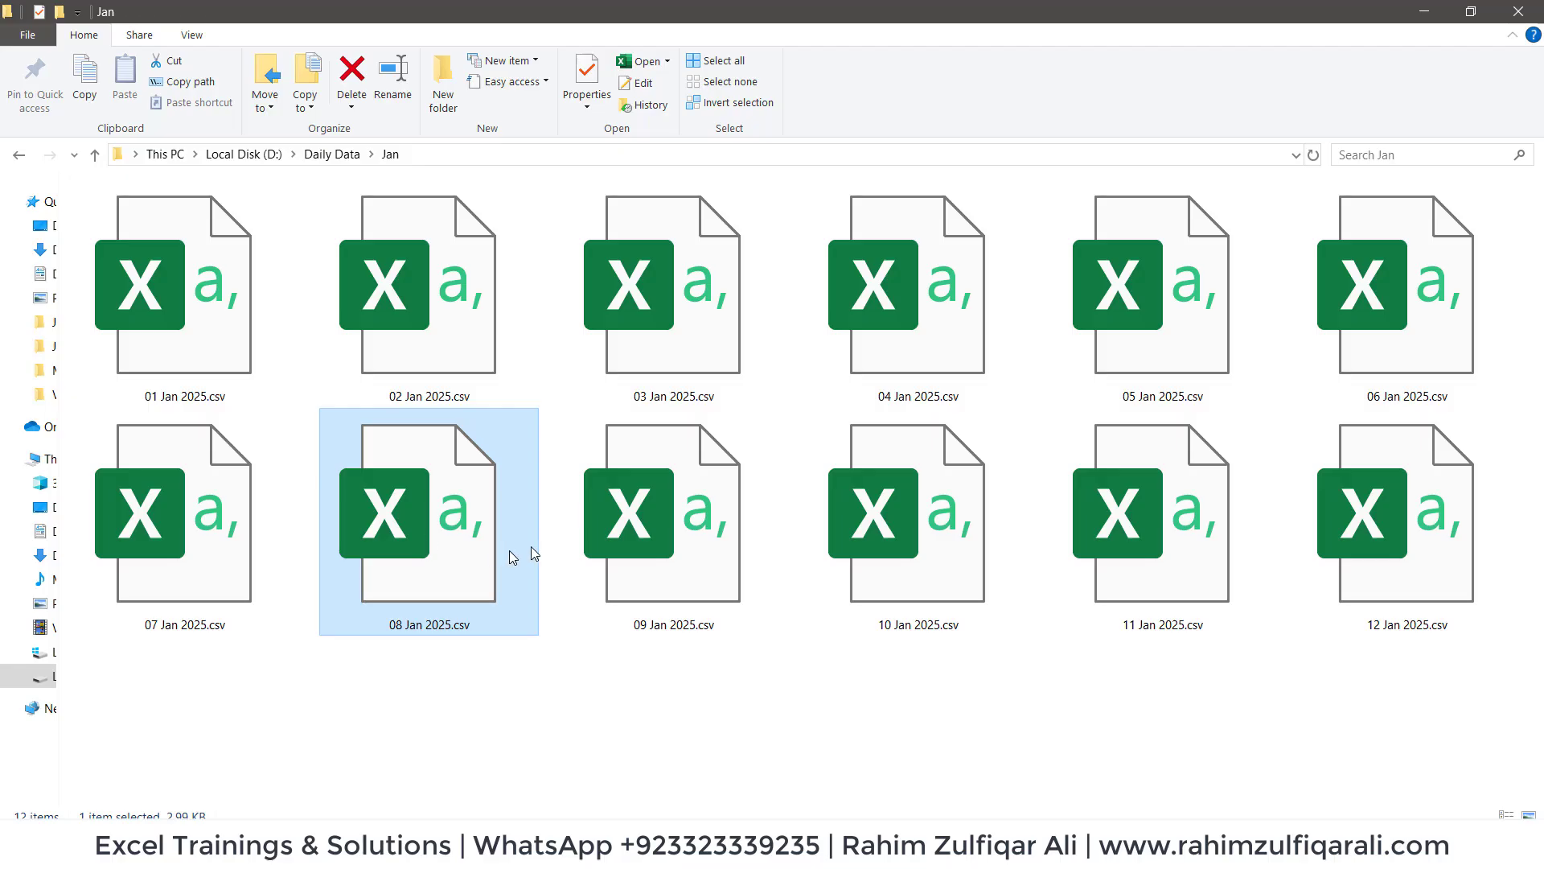
click(571, 539)
click(949, 518)
click(1102, 504)
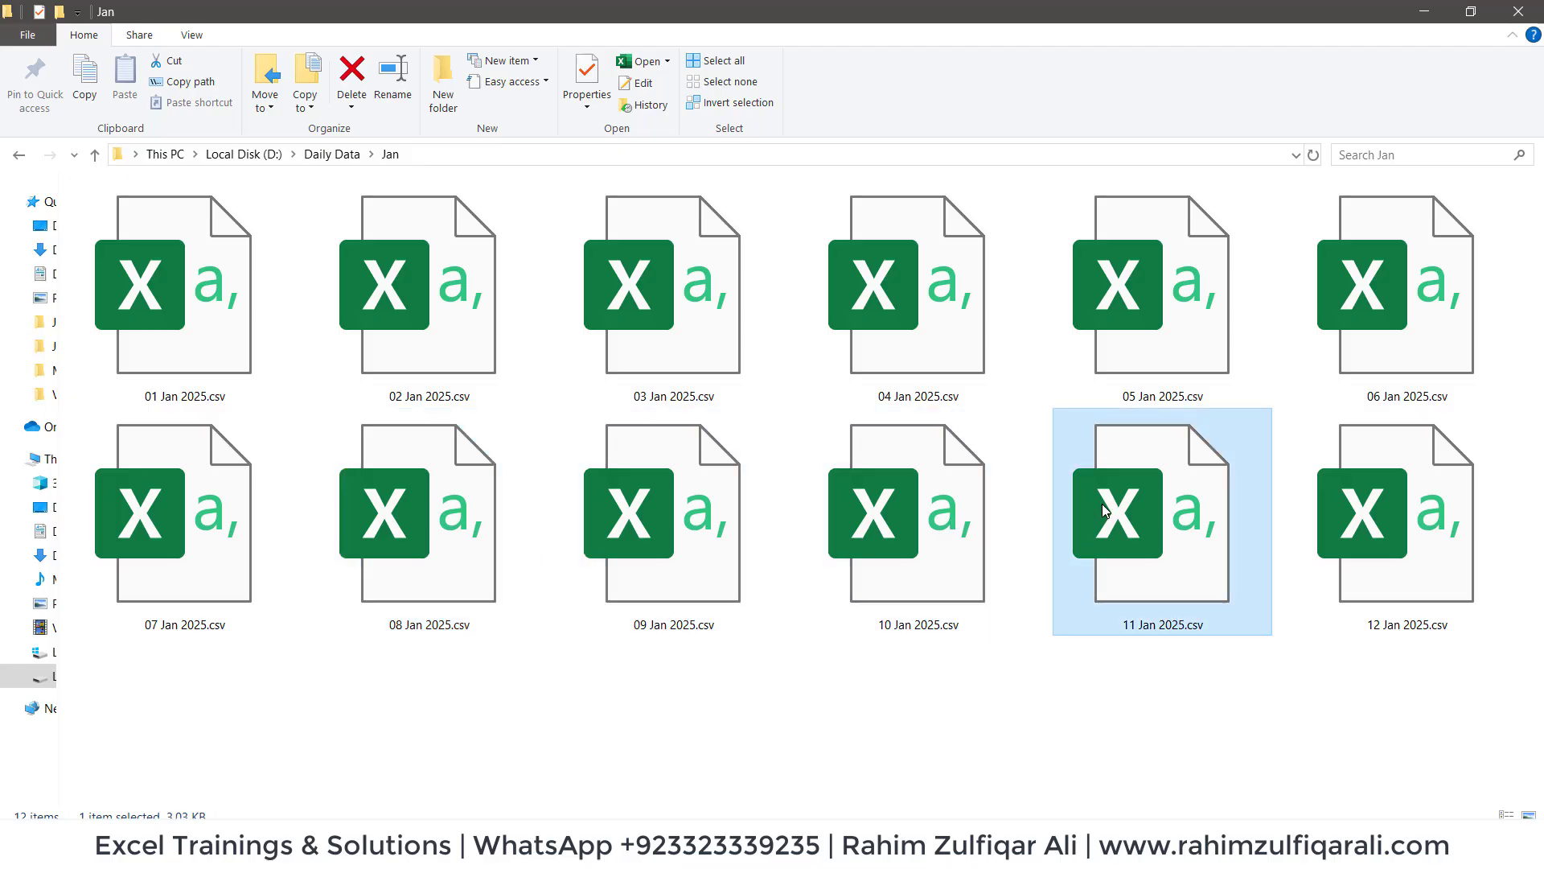
click(644, 720)
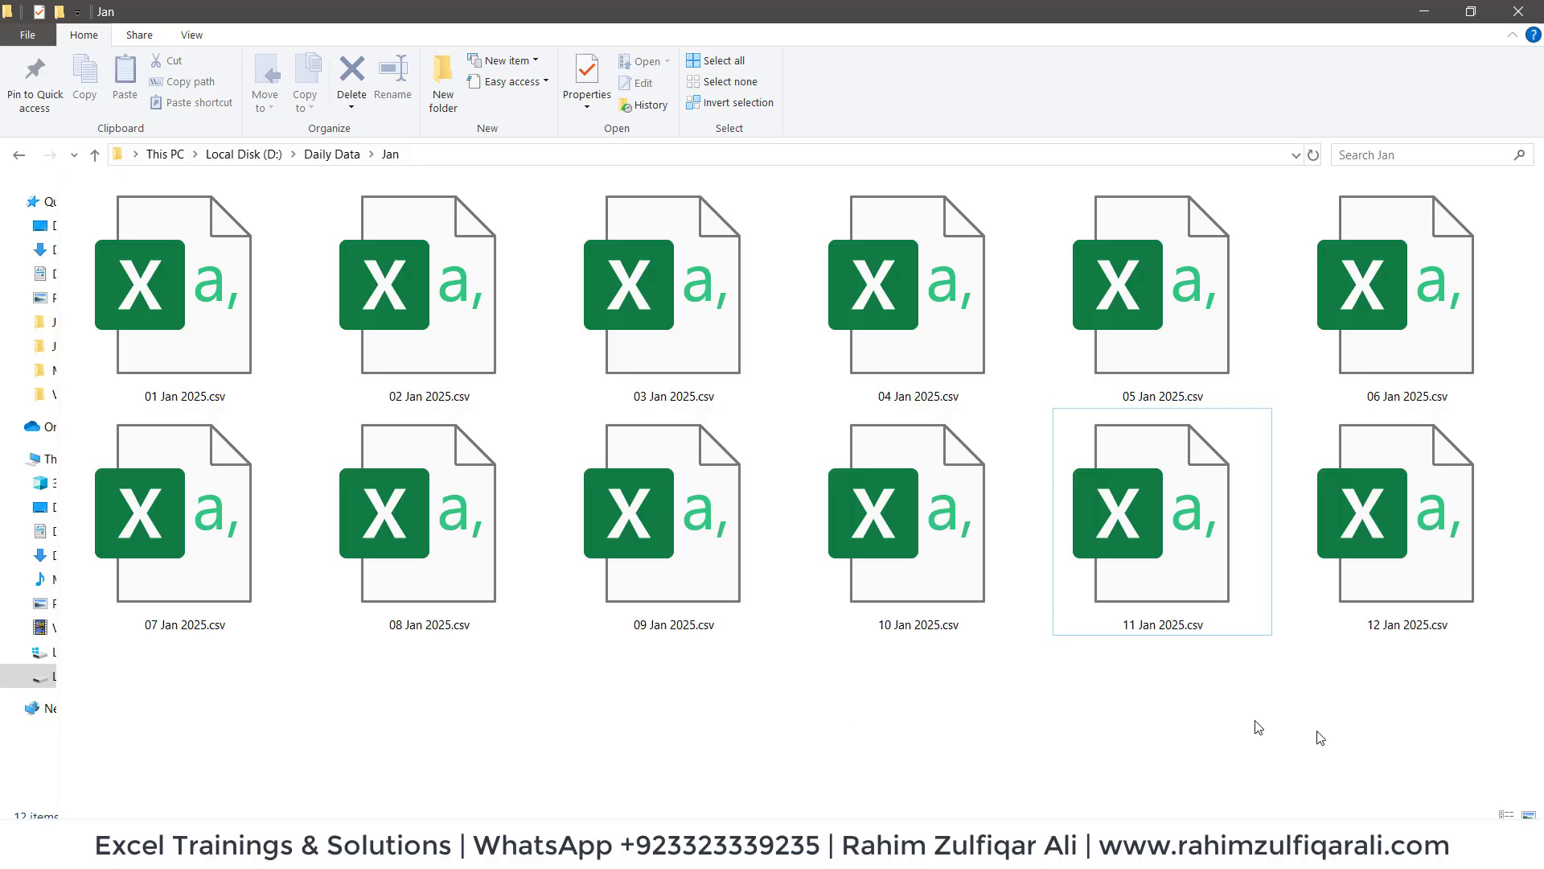
drag(1452, 715, 249, 255)
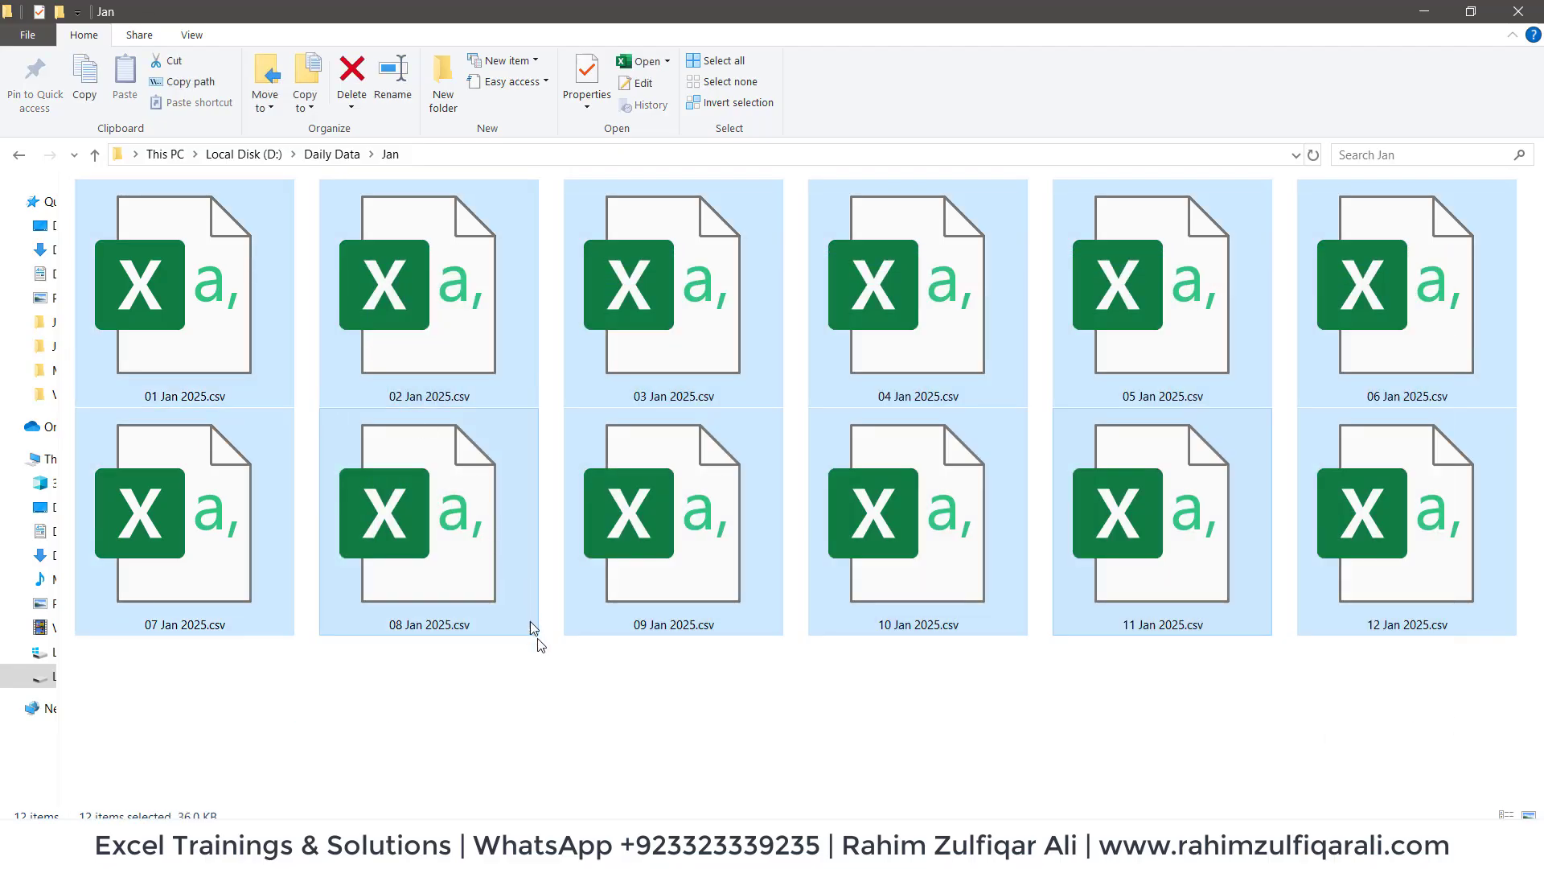
click(553, 700)
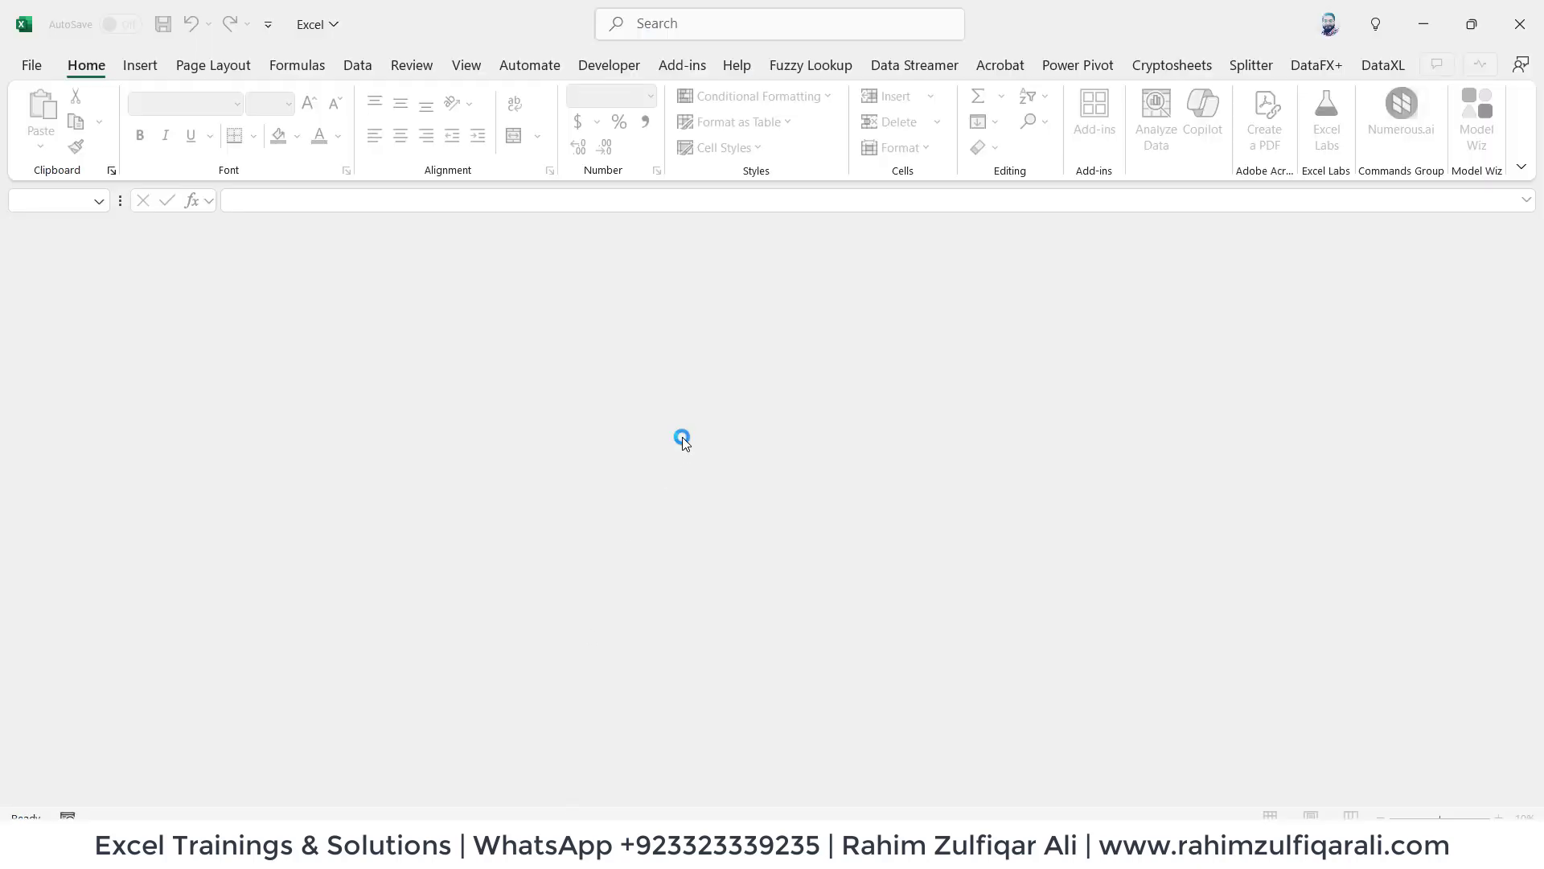
In a blank Excel workbook, get data from the folder D:\Daily Data\Jan
scroll(682, 437, up, 6)
scroll(682, 437, up, 6)
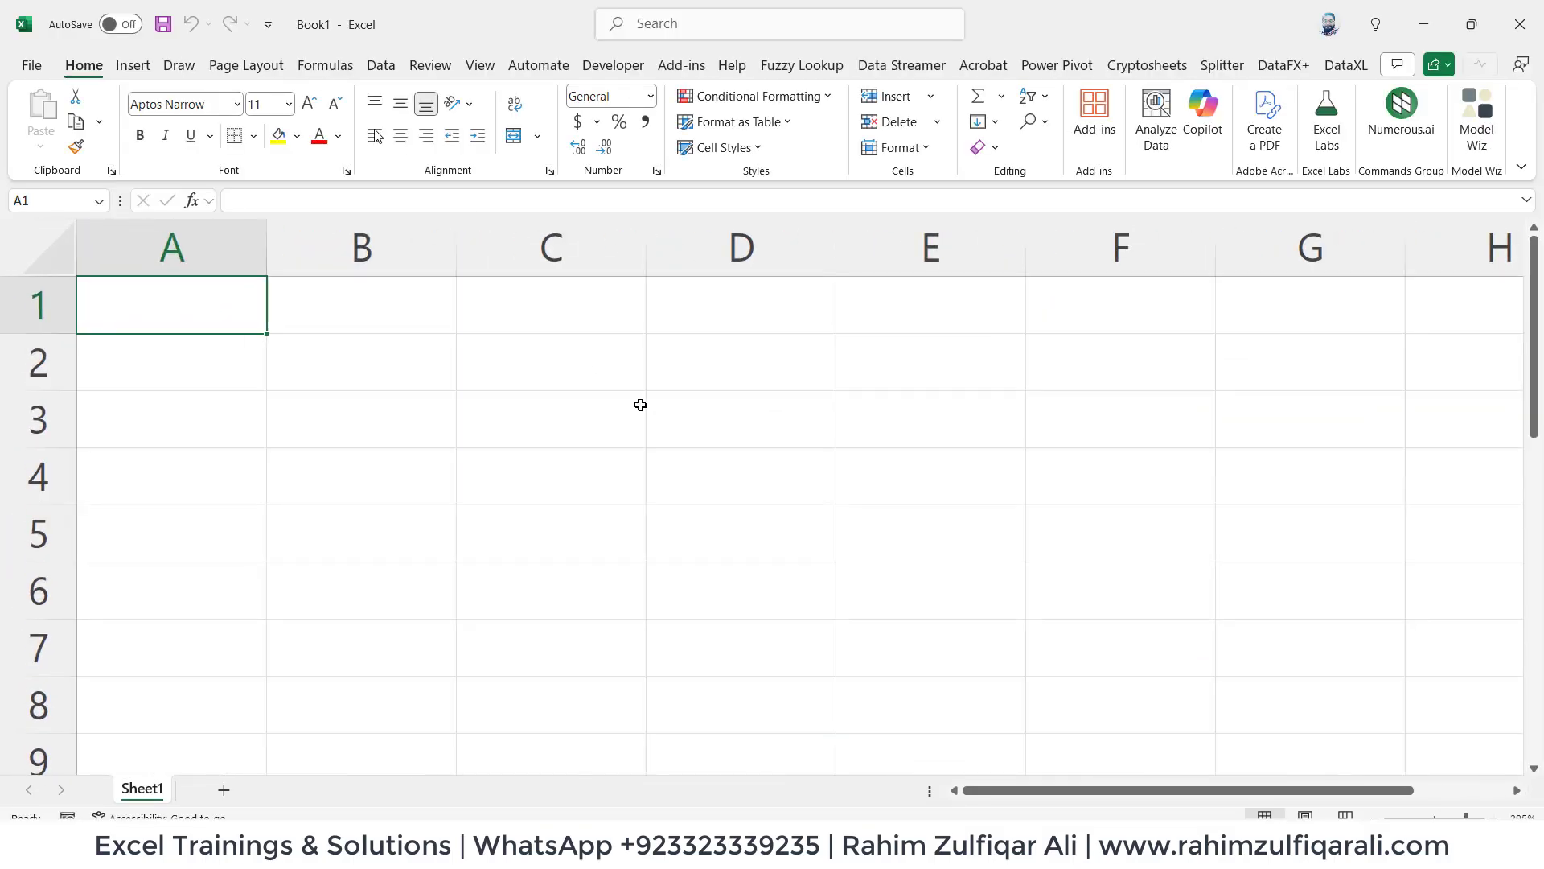
click(378, 64)
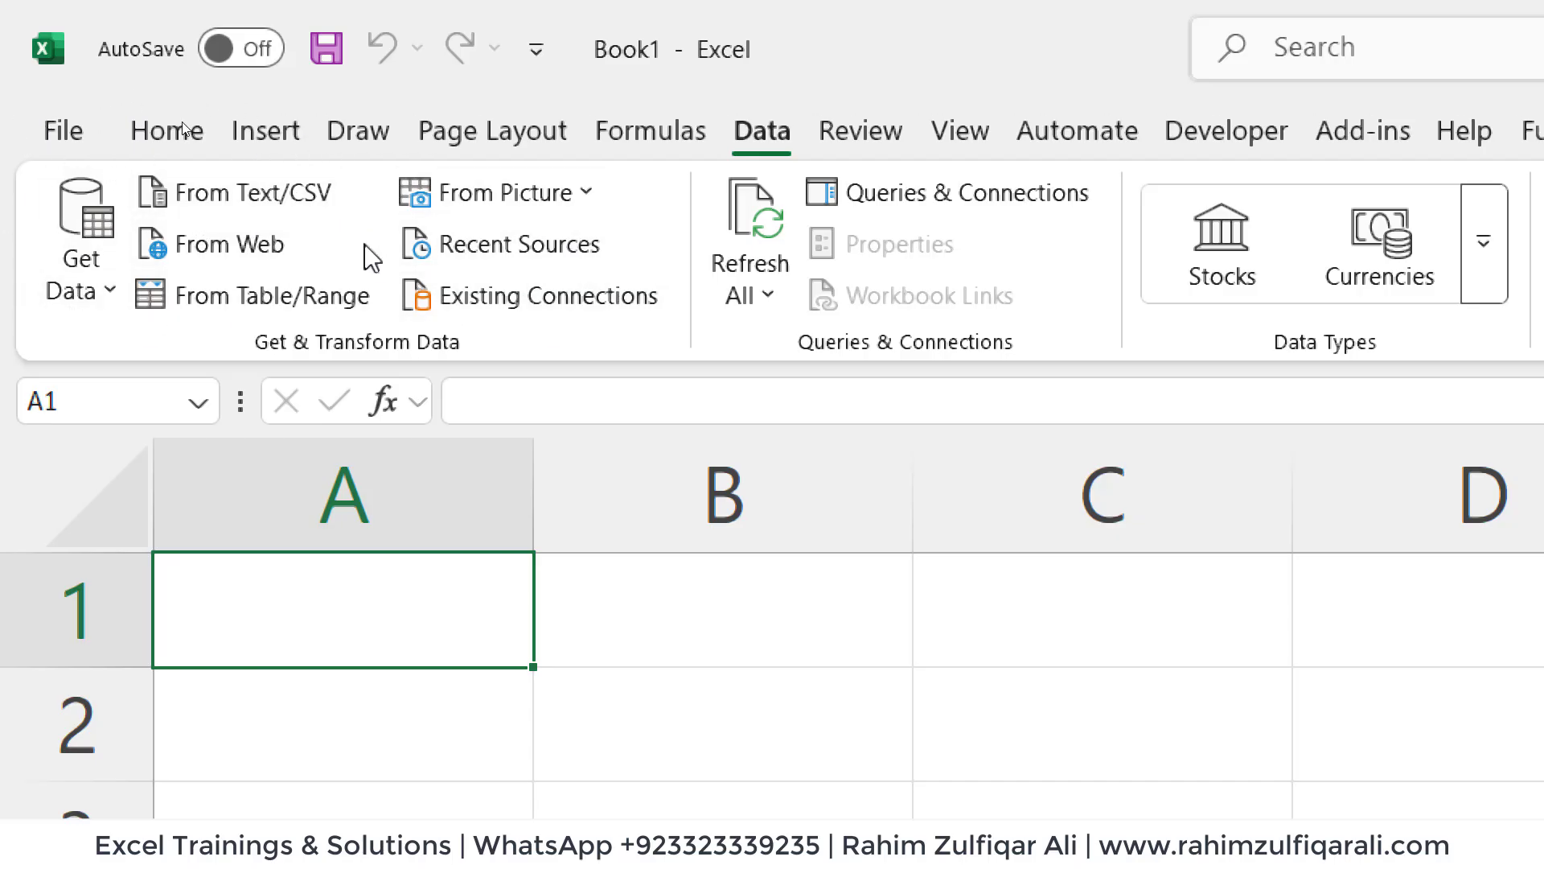
click(95, 288)
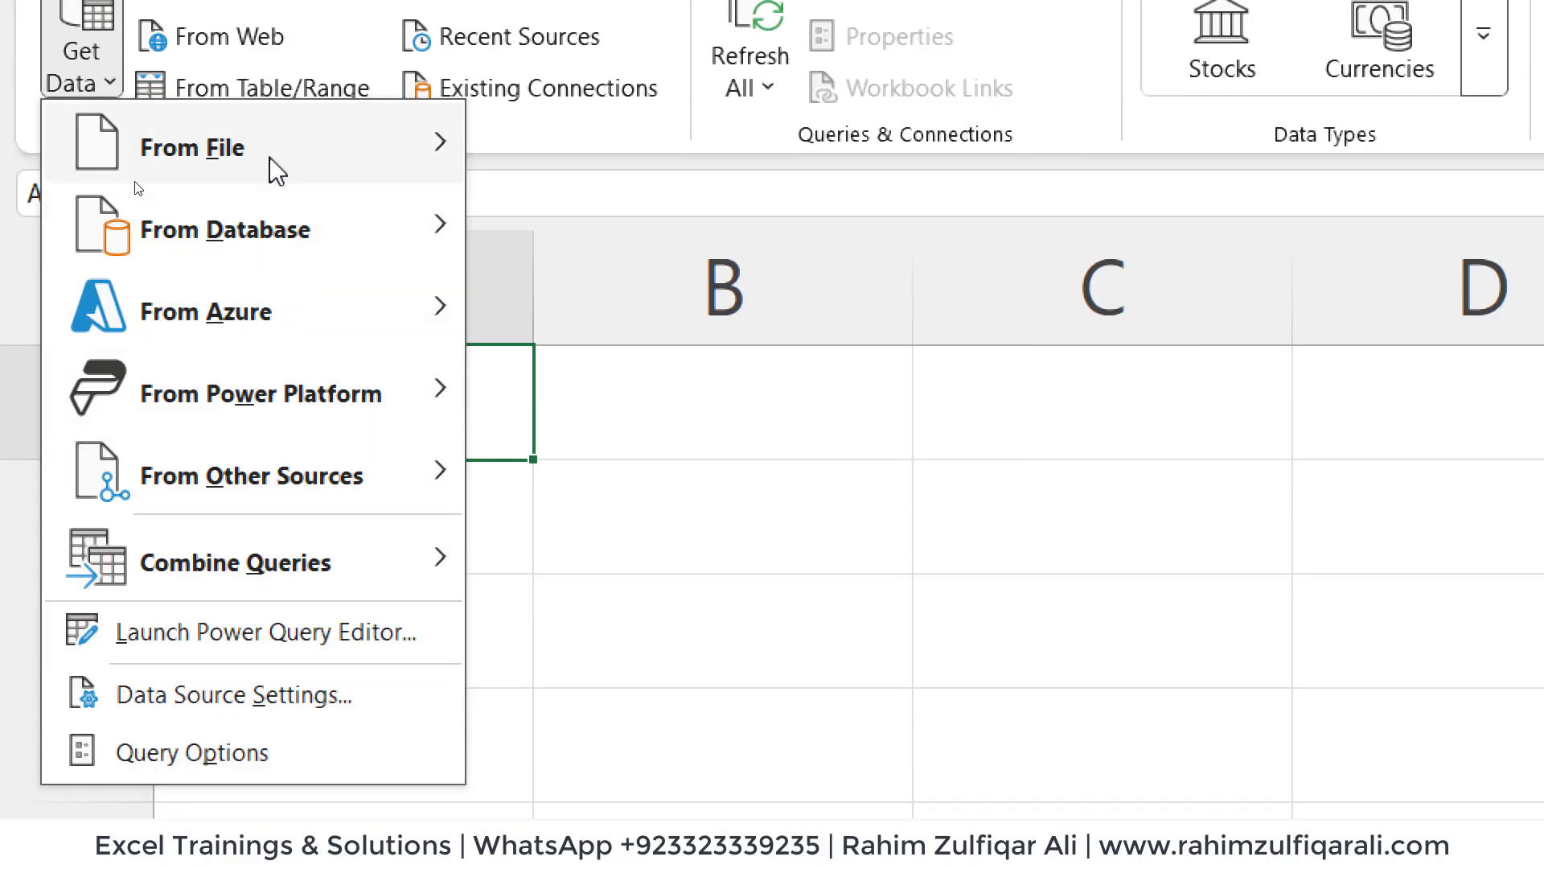
mouse_move(268, 363)
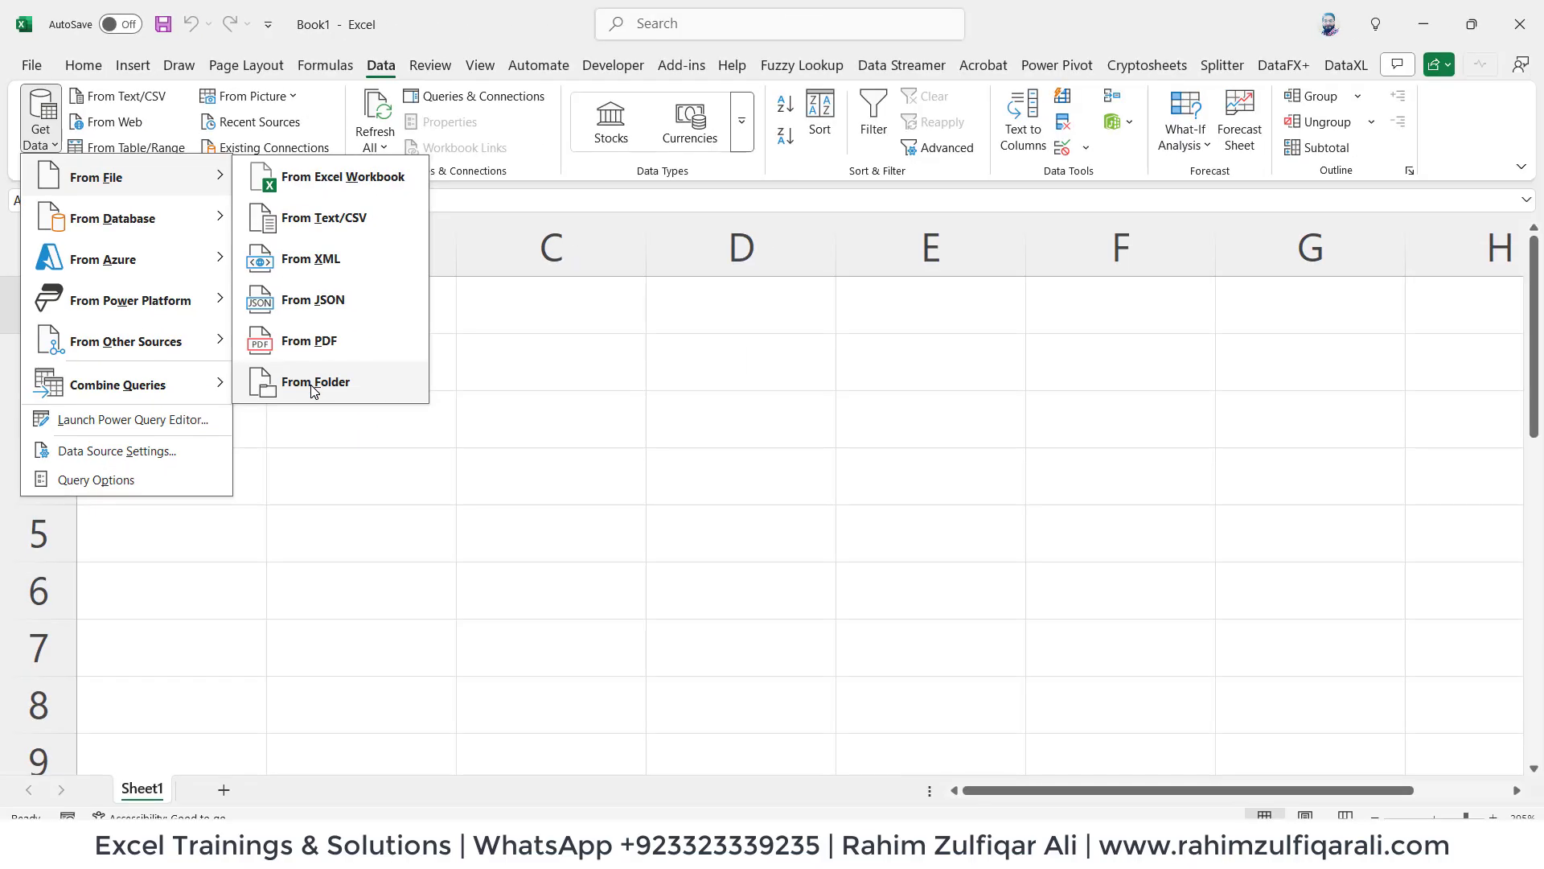
click(314, 382)
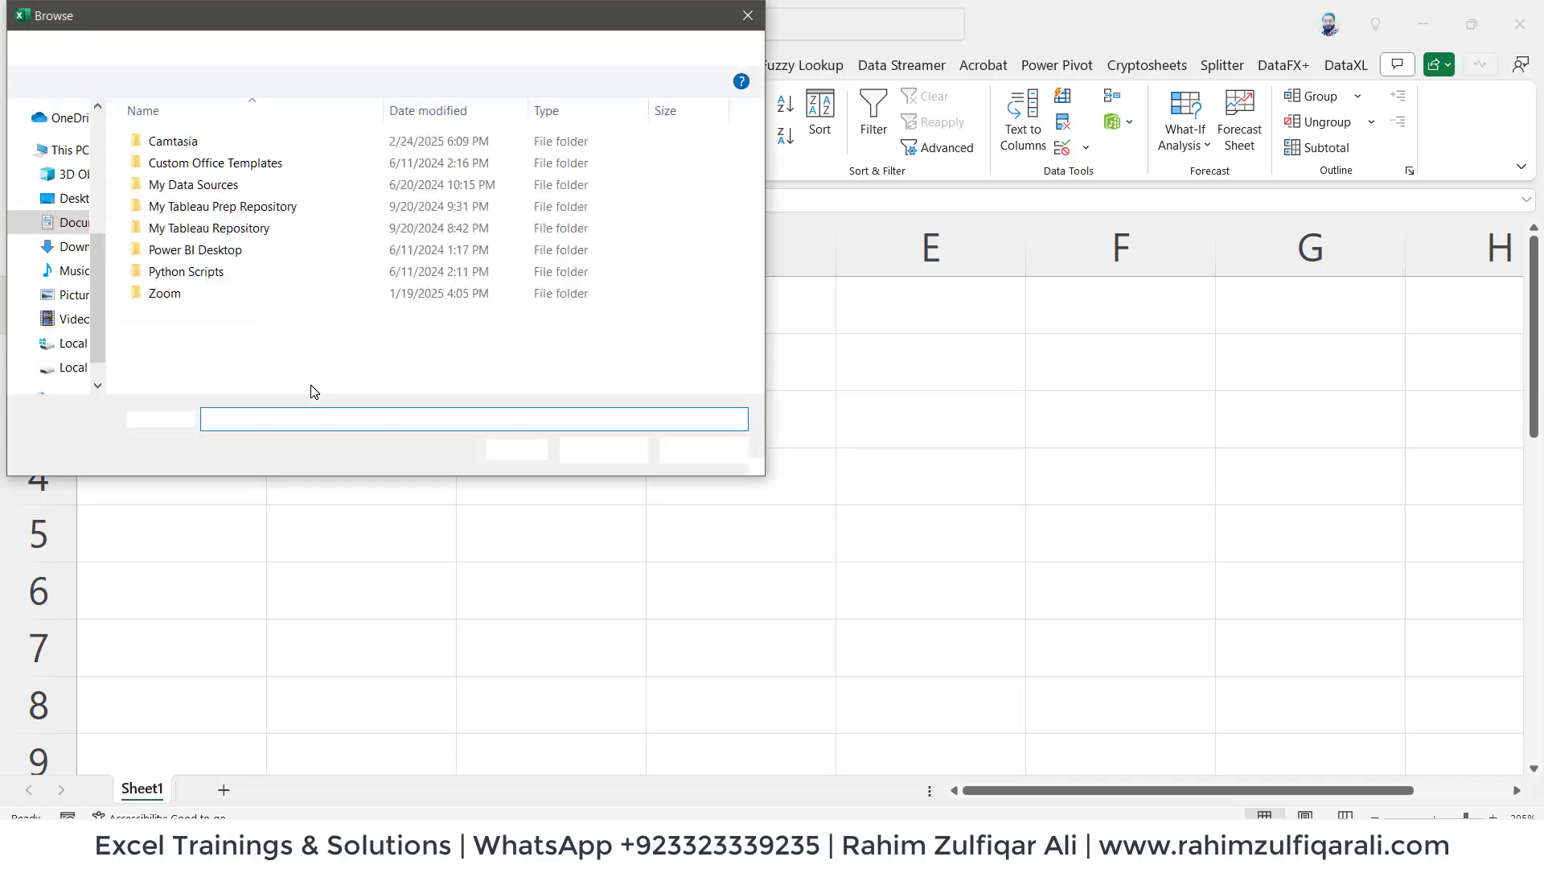
text(D:\Daily Data\Jan)
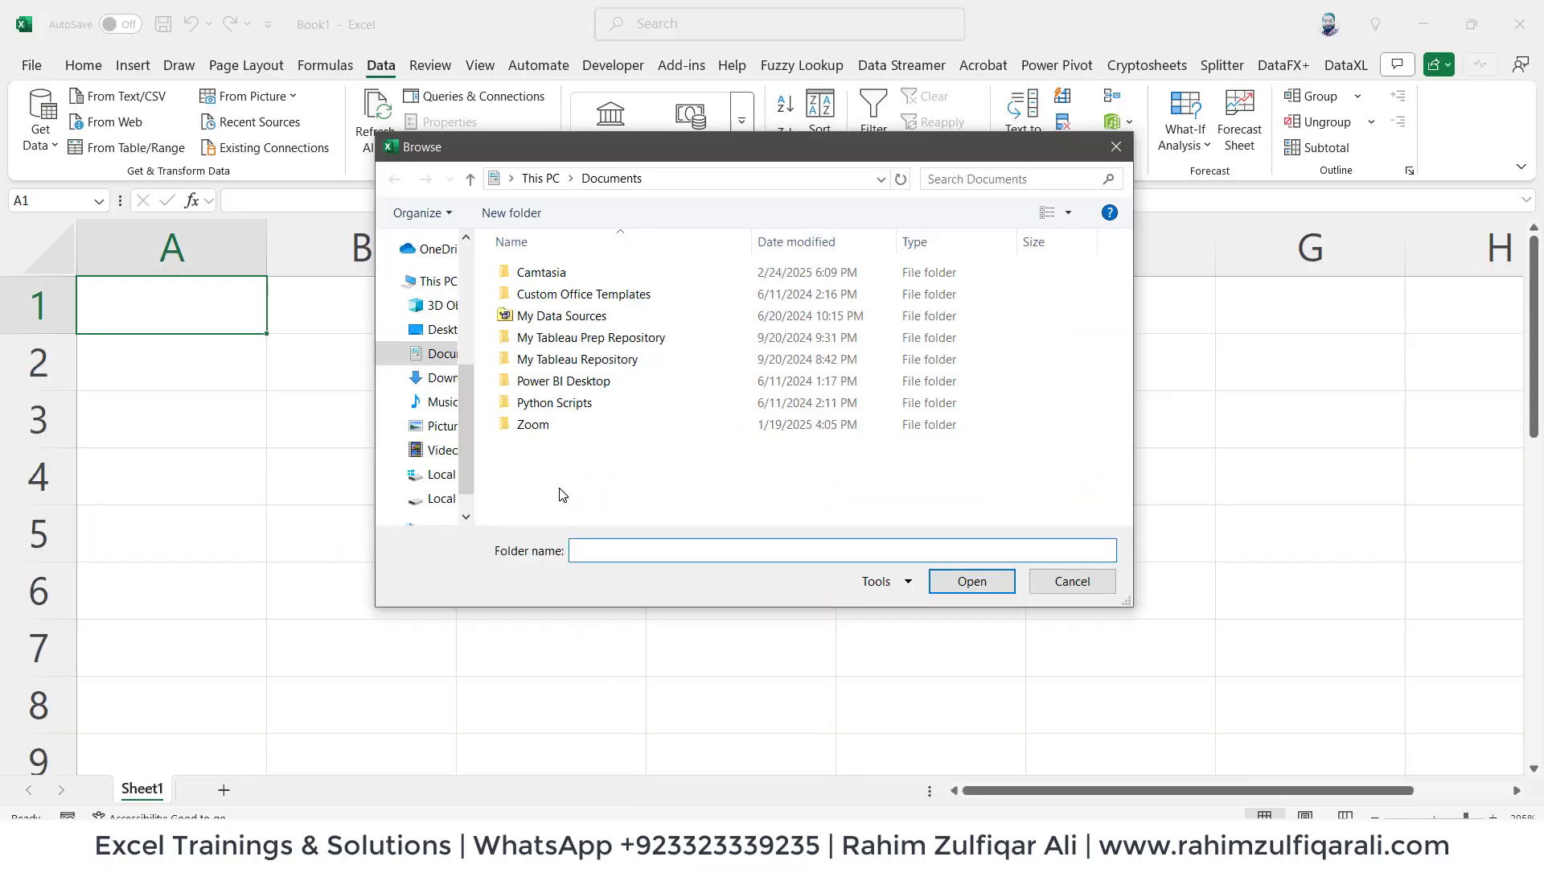
click(945, 573)
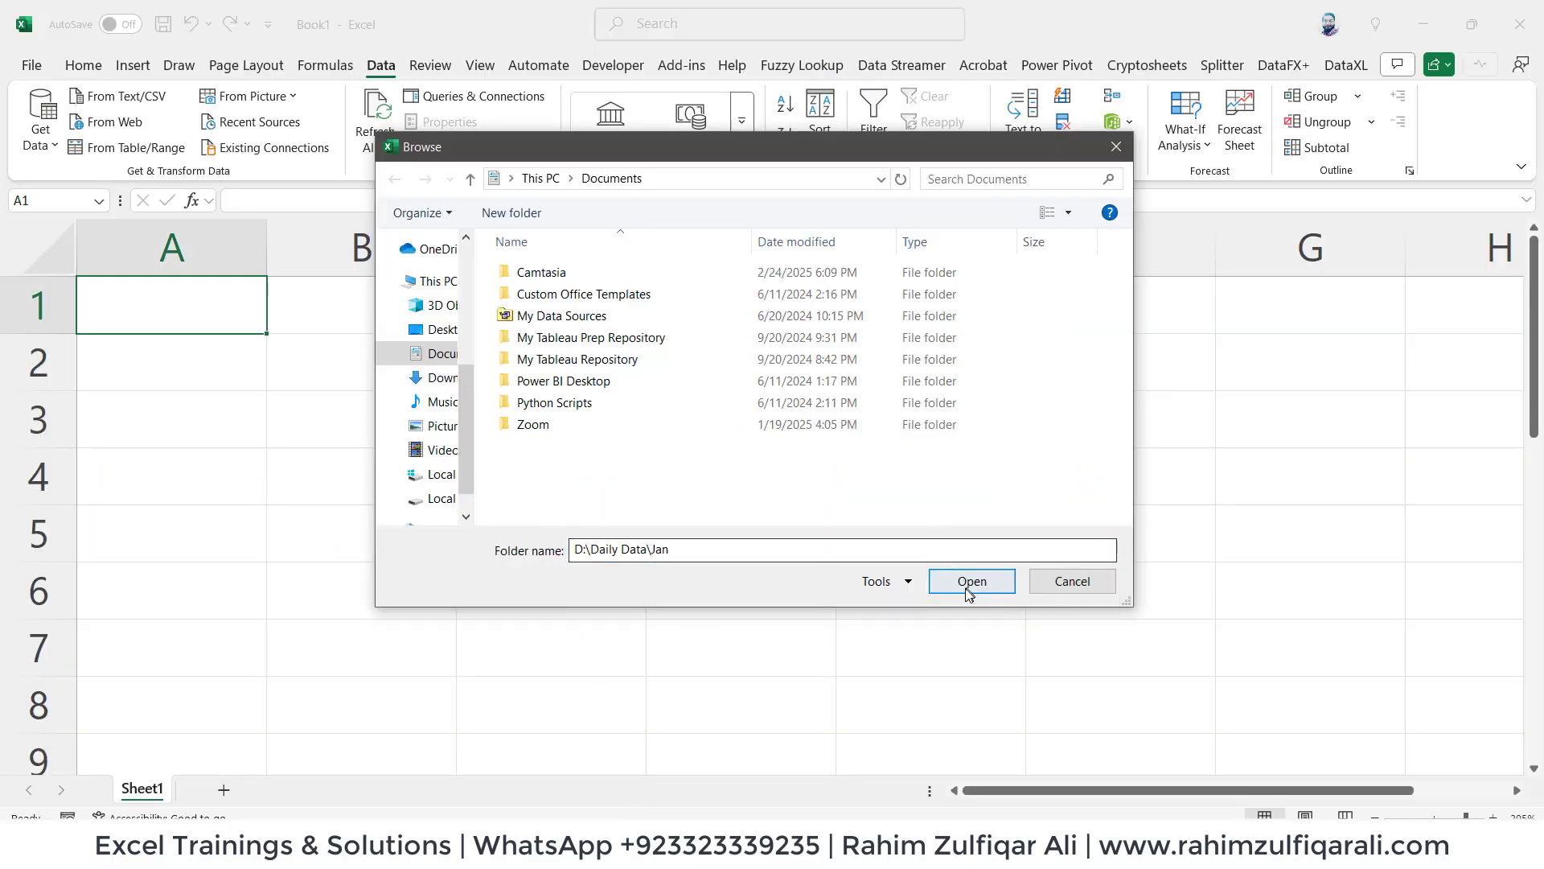
click(969, 583)
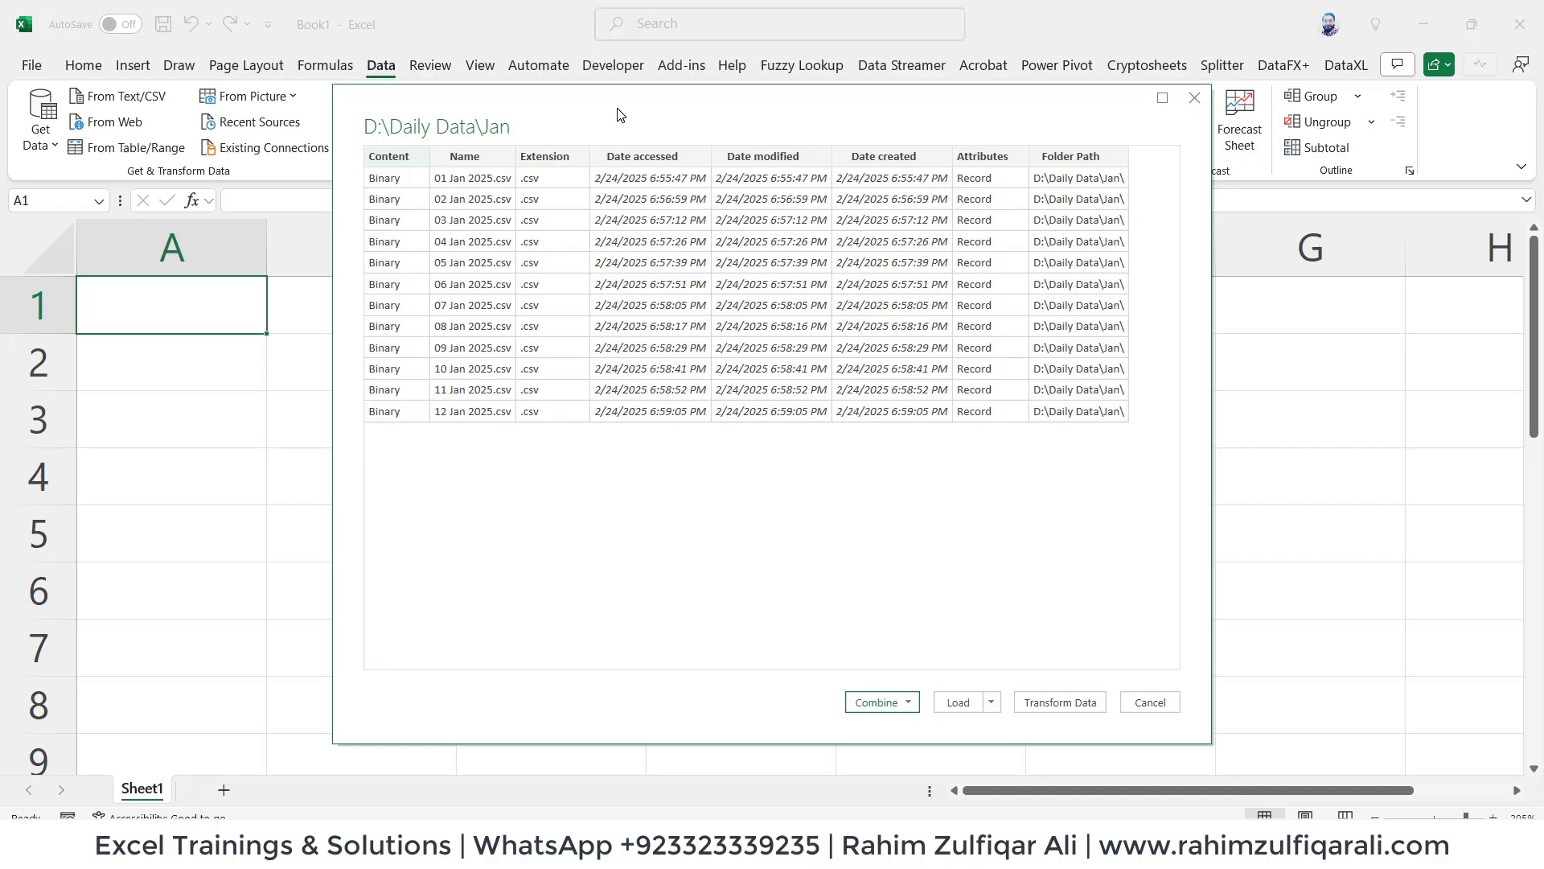
Choose to combine and transform the data of all CSV files in the Jan folder
drag(632, 129, 666, 120)
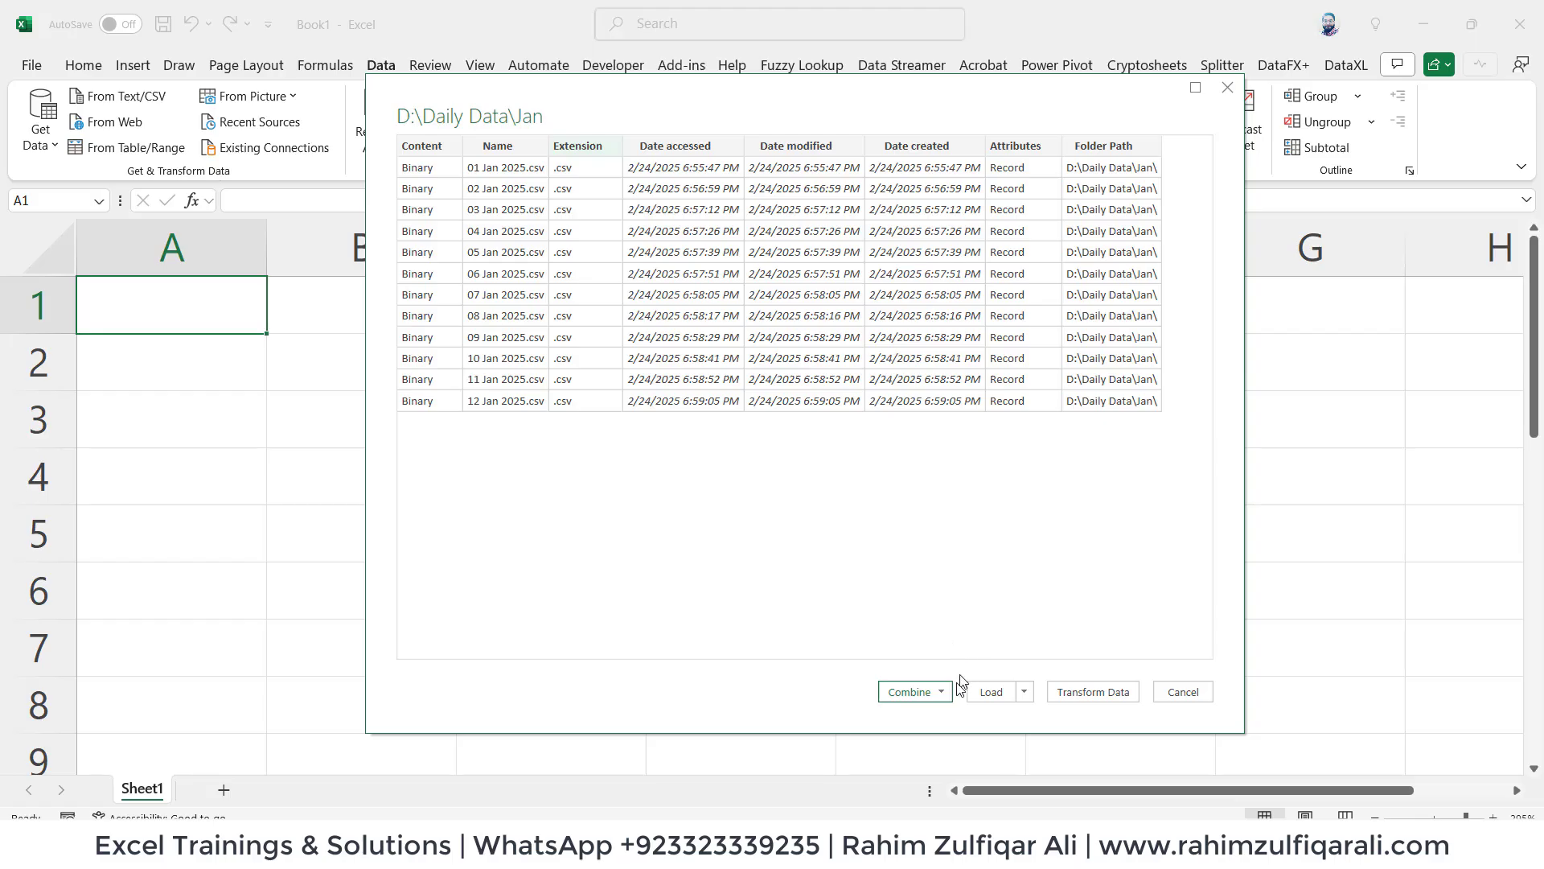
click(946, 695)
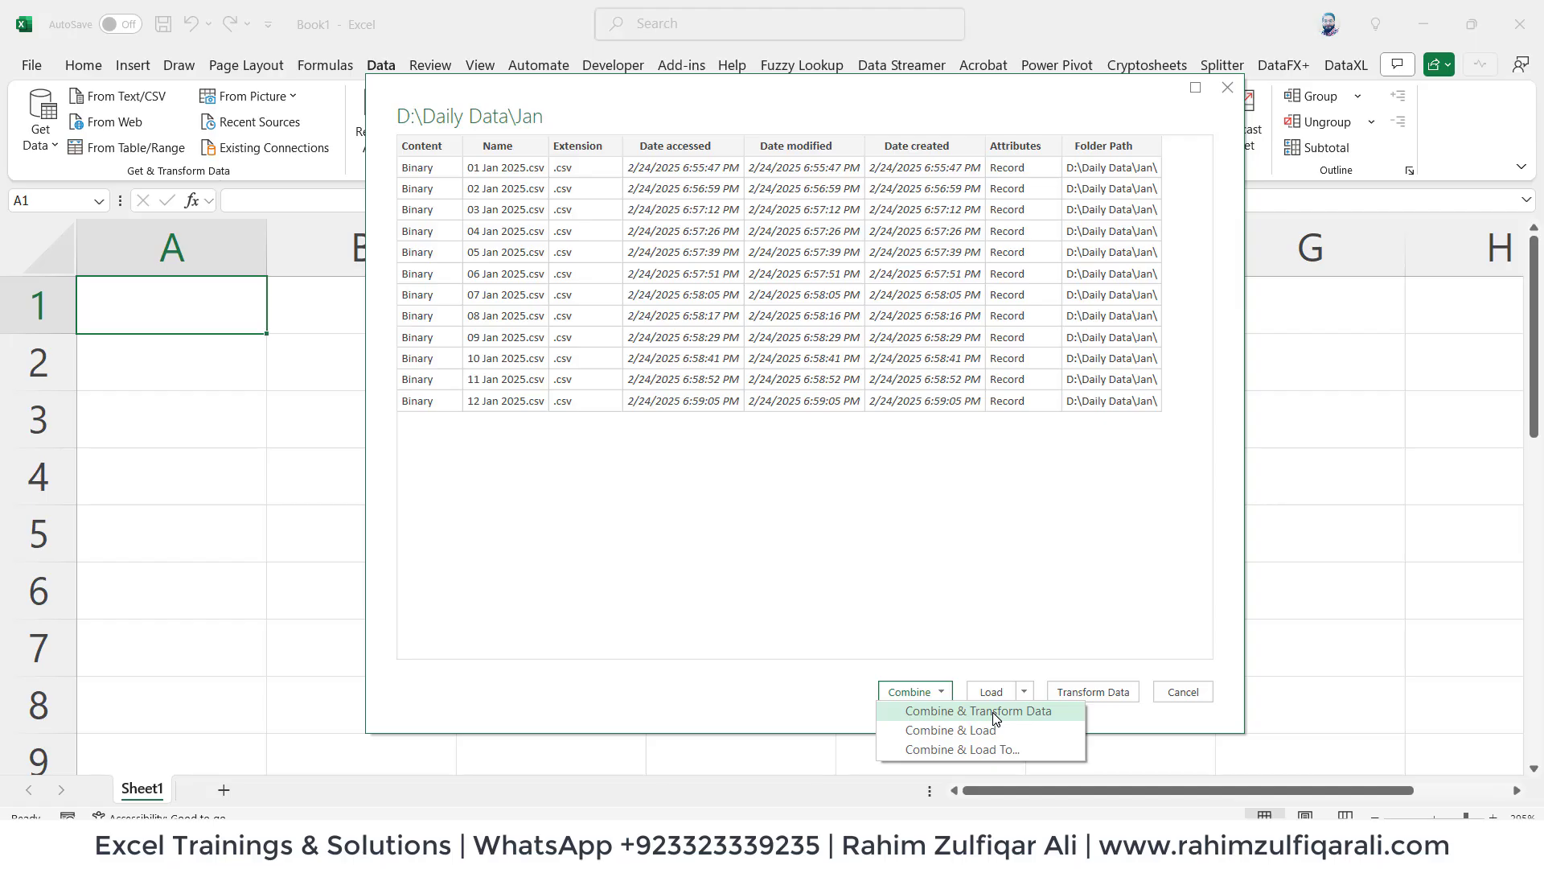
click(994, 715)
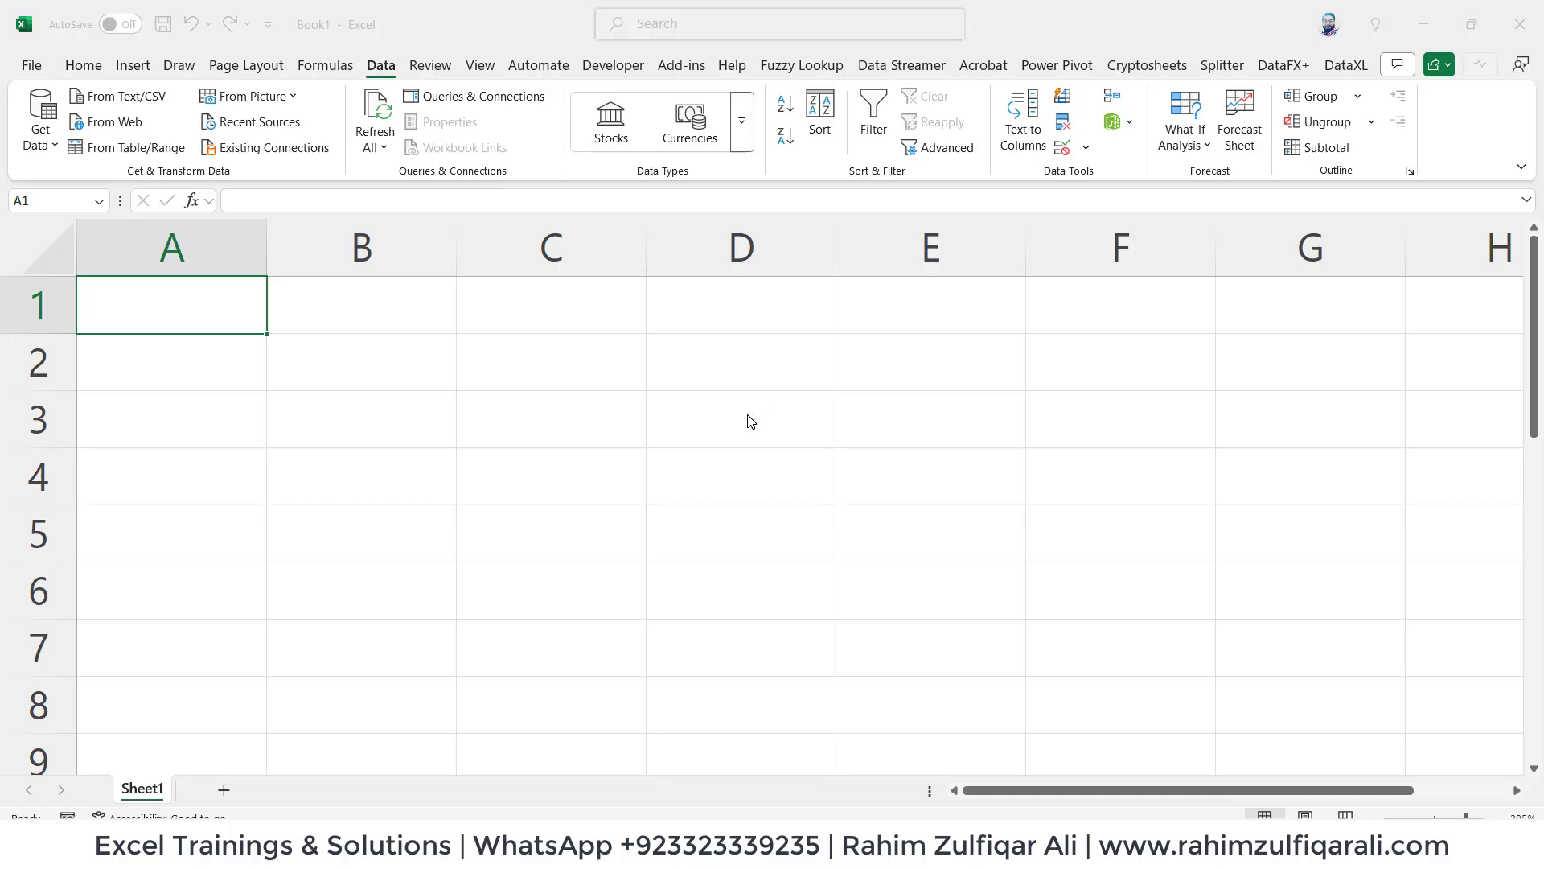
drag(371, 112, 484, 134)
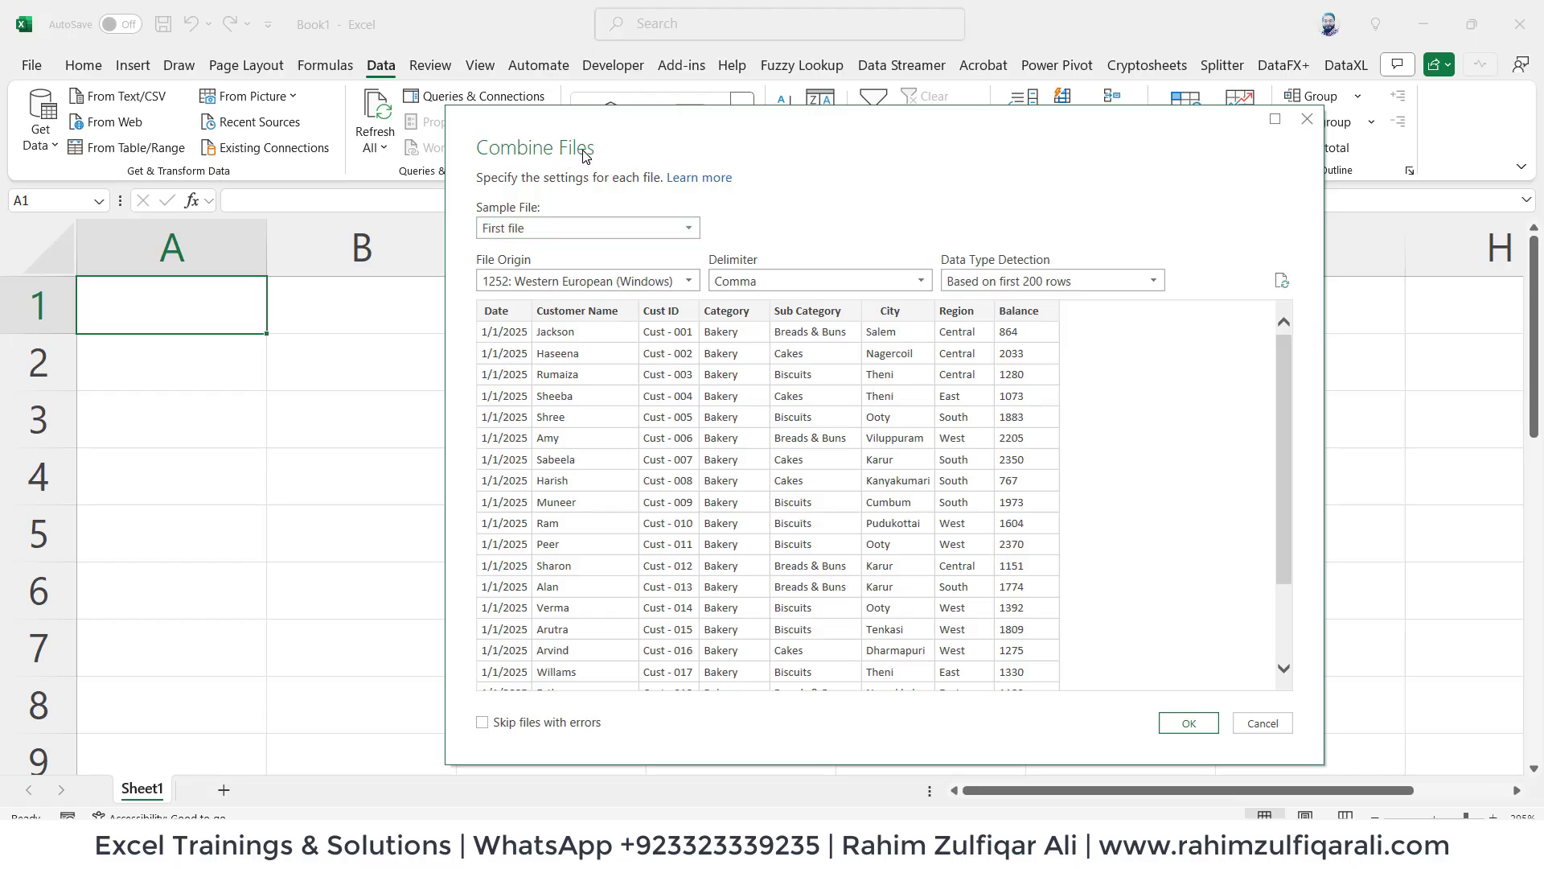
Try 04 Jan 2025.csv as the sample file and return the setting to First file
click(566, 227)
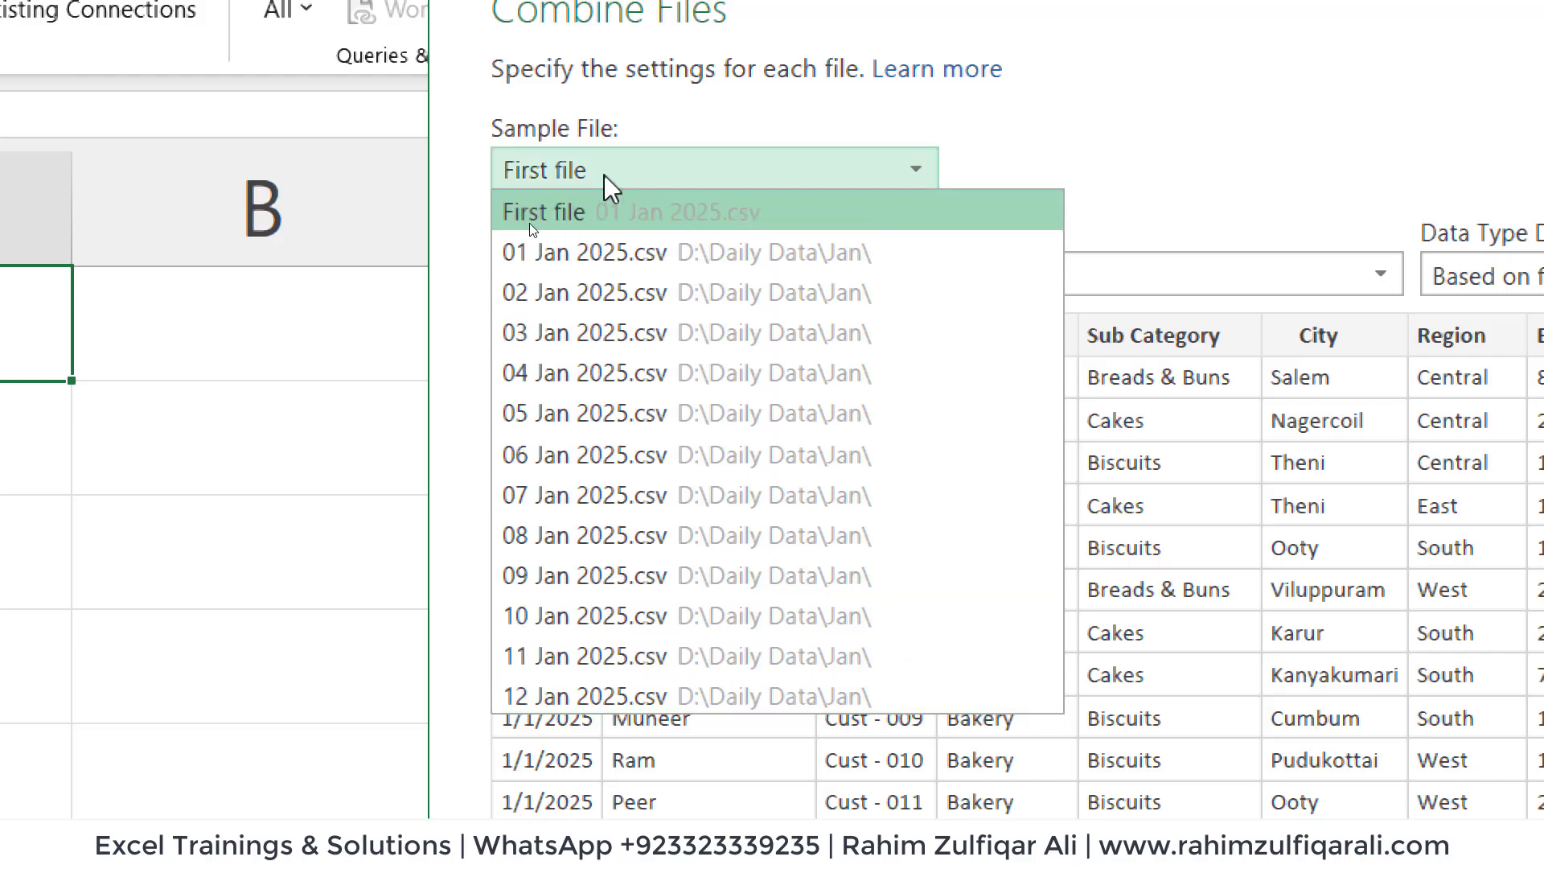
click(591, 122)
click(551, 165)
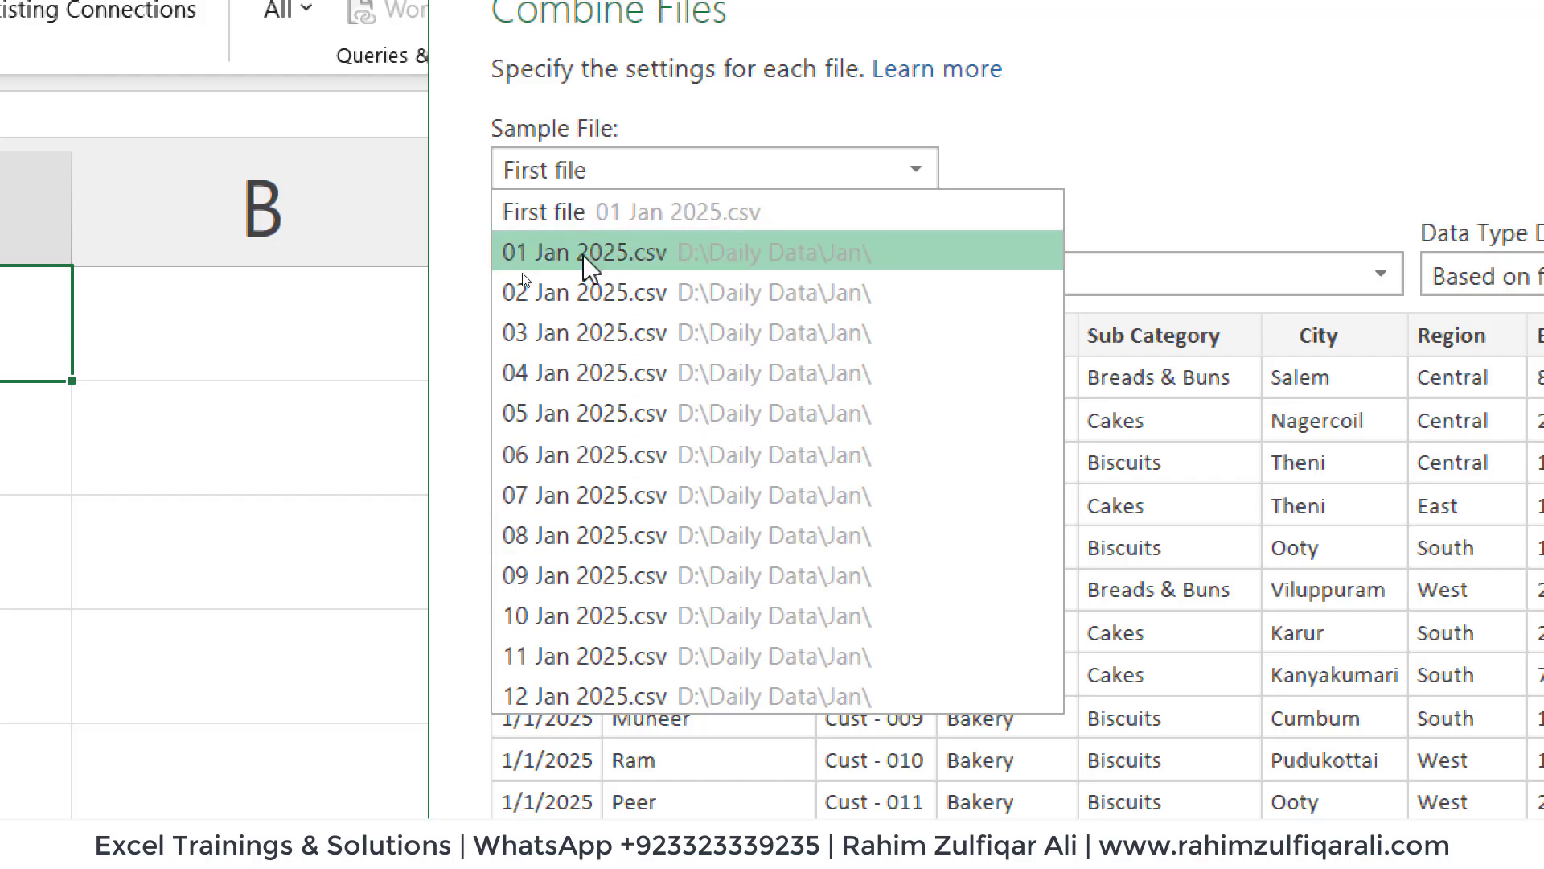
click(567, 362)
click(582, 181)
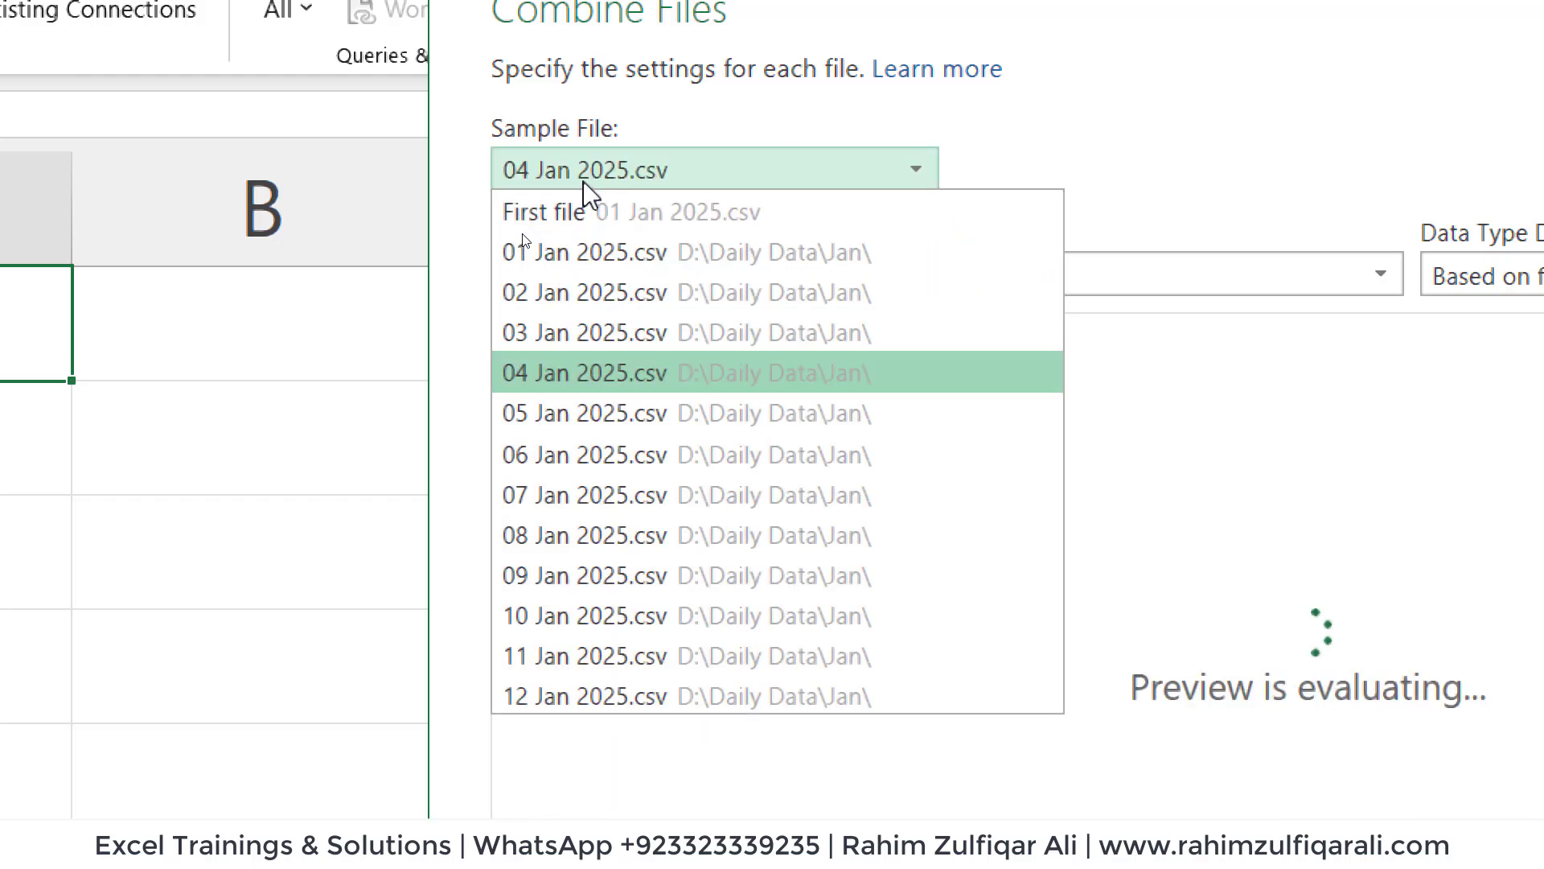
click(549, 211)
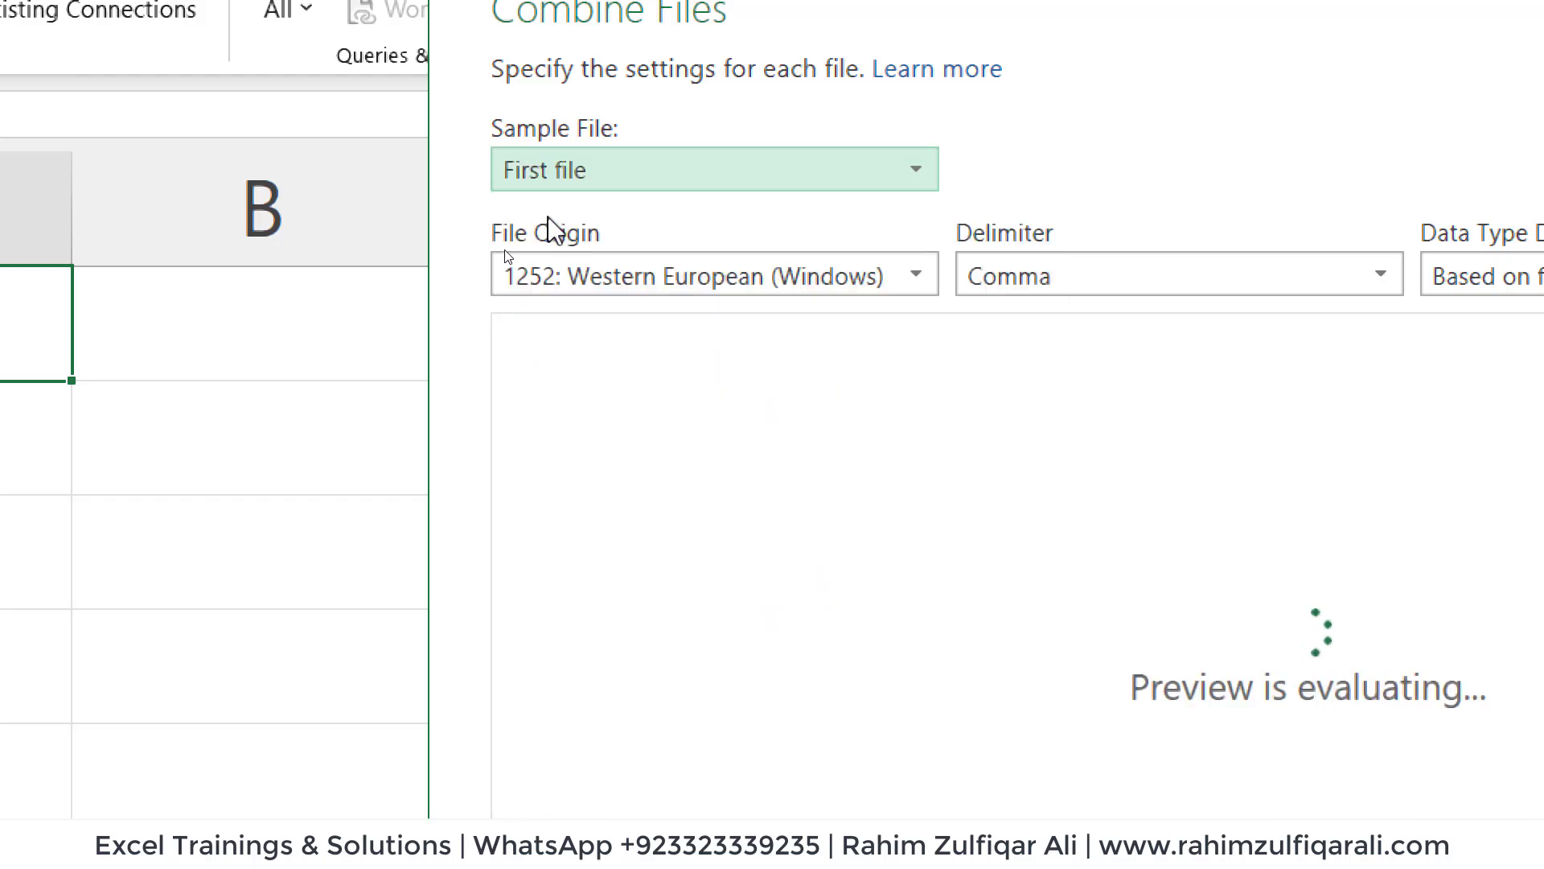
click(558, 177)
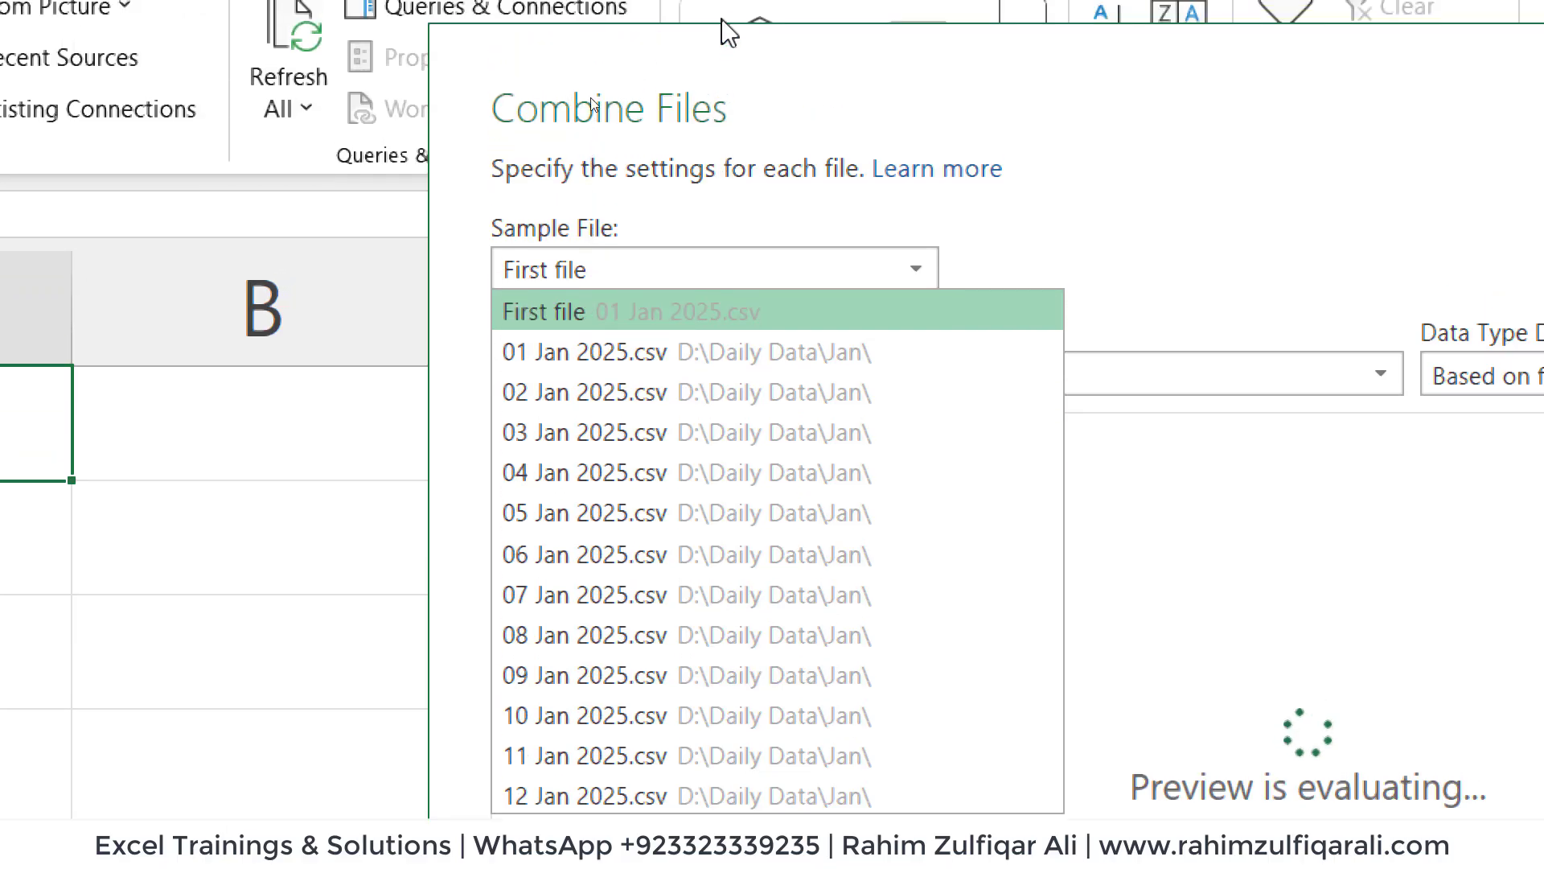
click(716, 21)
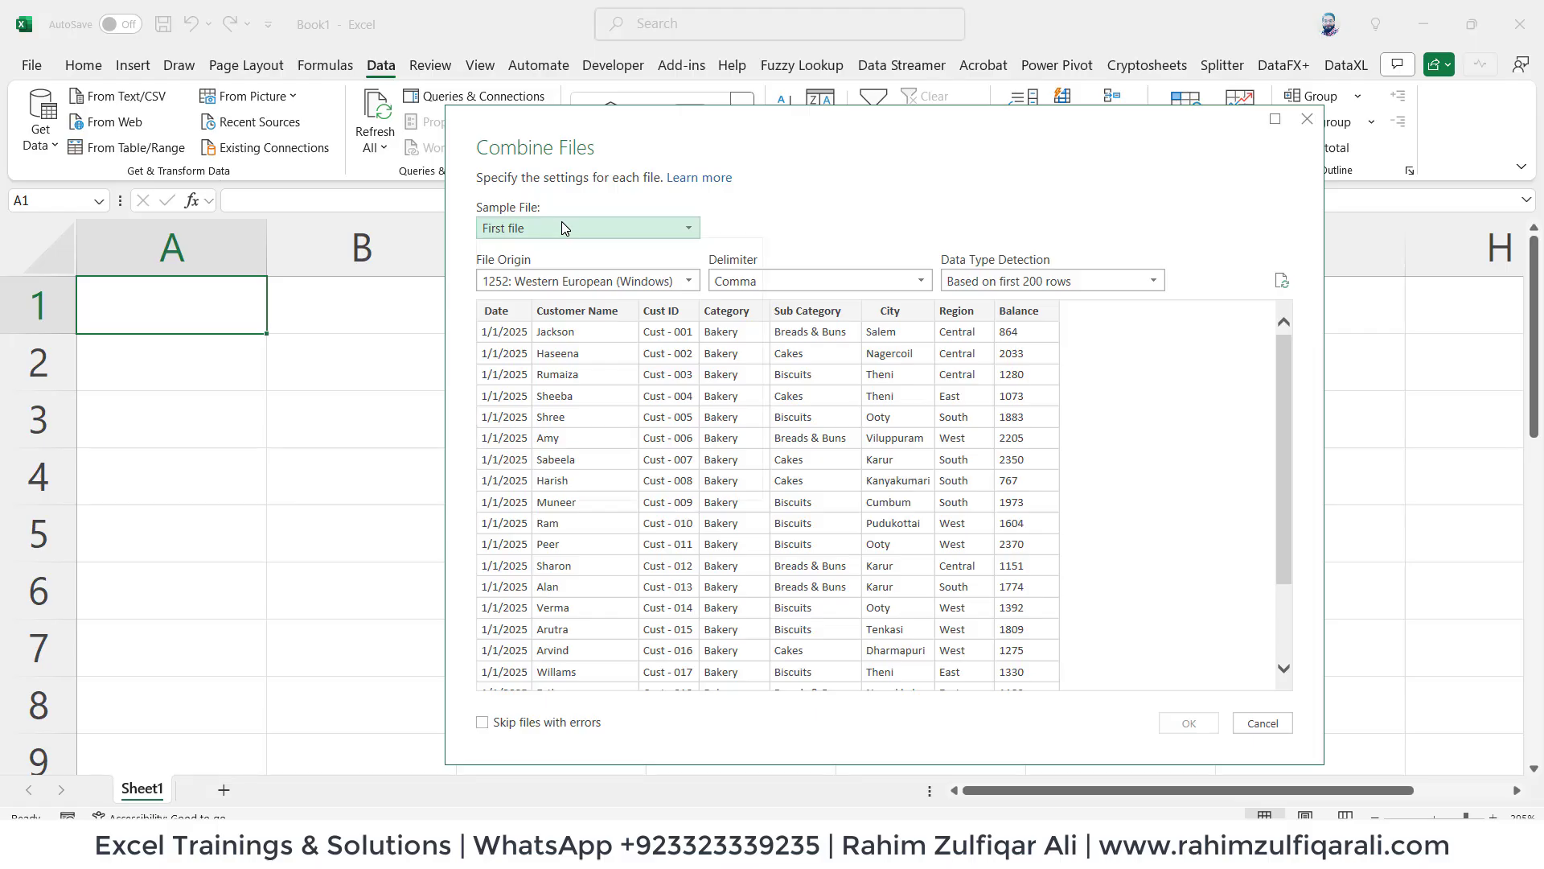
Set 01 Jan 2025.csv as the sample file and confirm combining the files
click(562, 225)
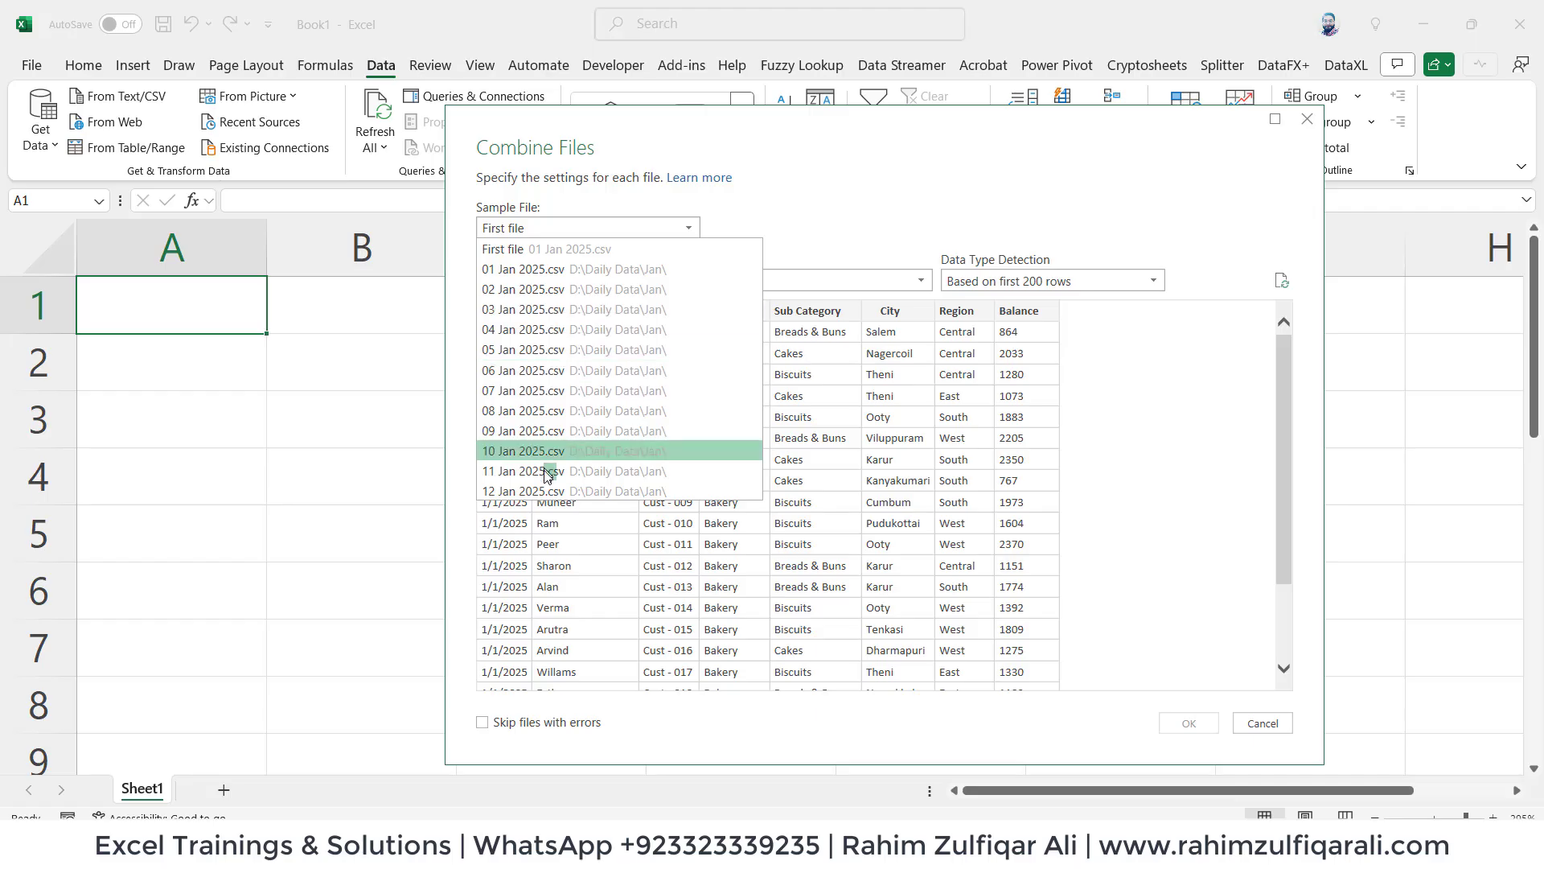
click(496, 250)
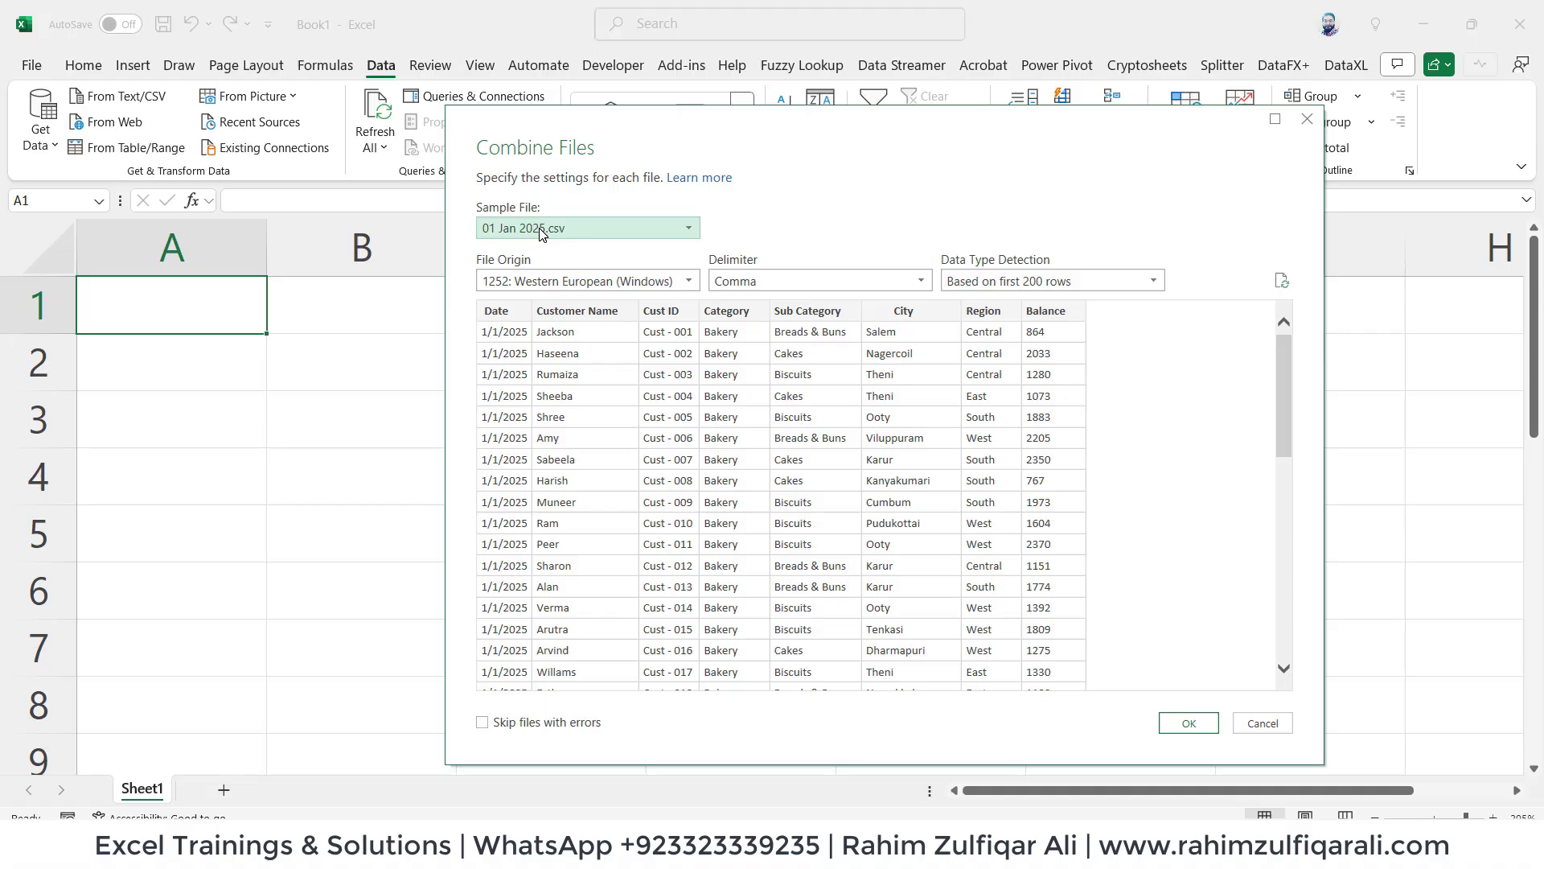
click(1180, 728)
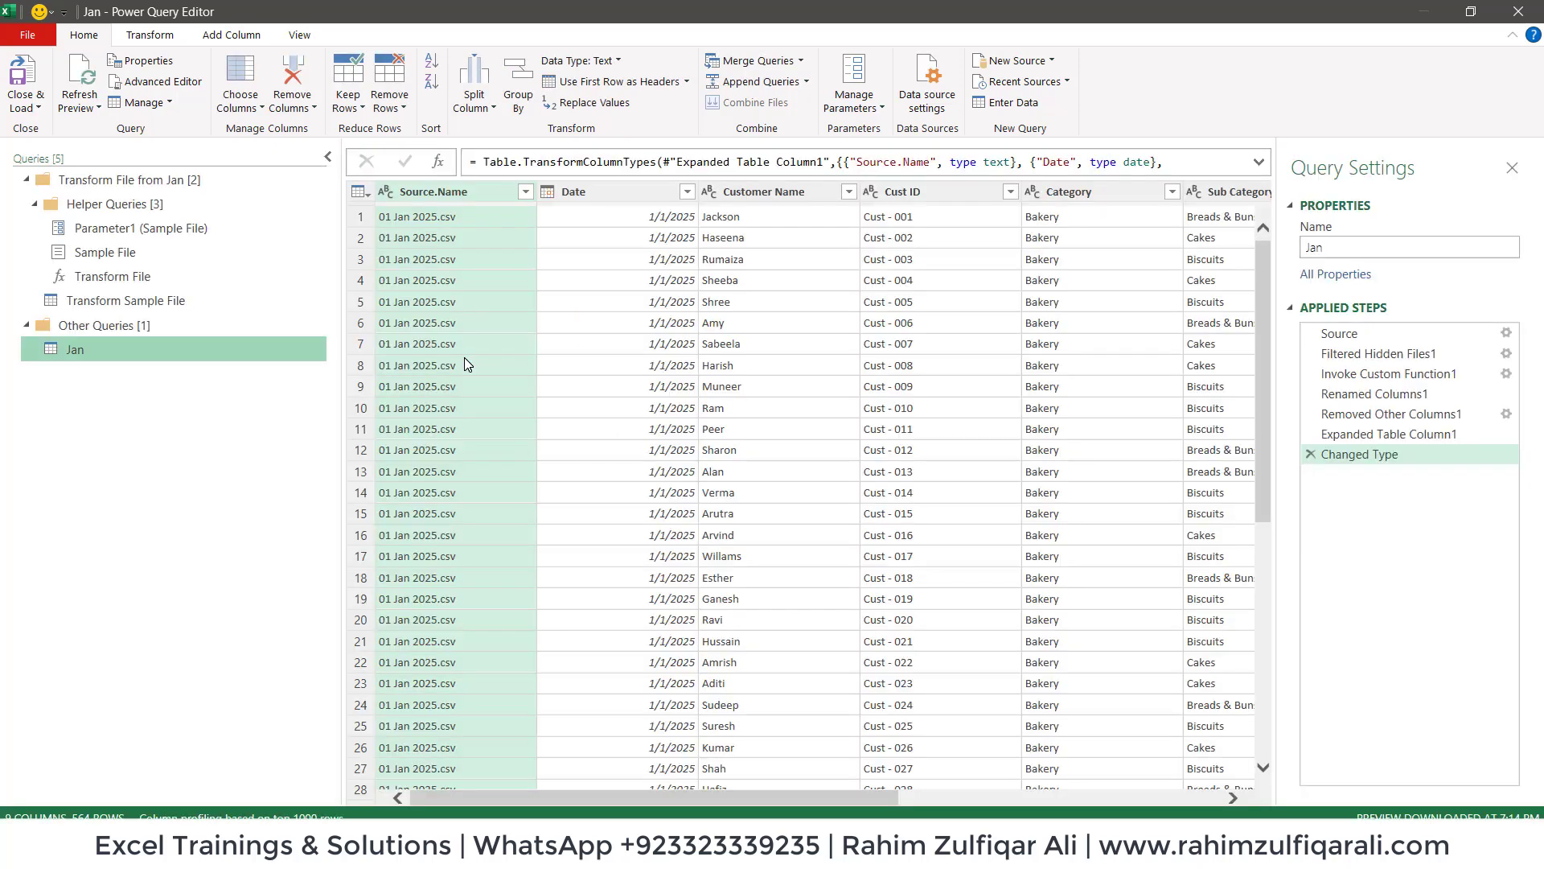
Review the combined Jan query, checking the Source.Name filter values, the rows from each daily file and the columns through Balance
click(524, 195)
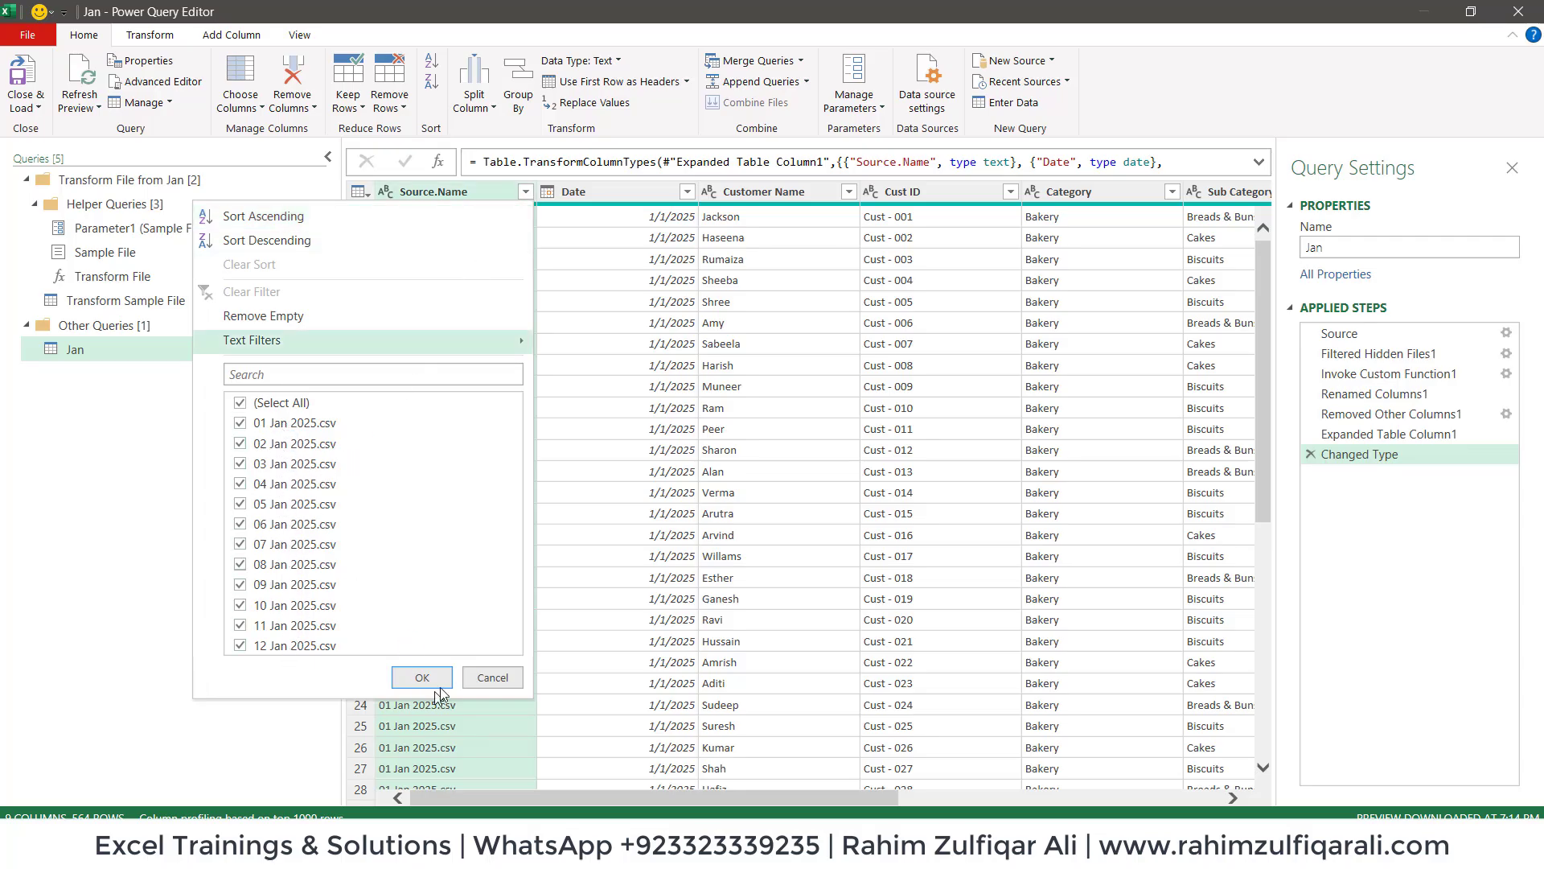
click(541, 649)
drag(1264, 269, 1264, 591)
click(448, 378)
click(465, 438)
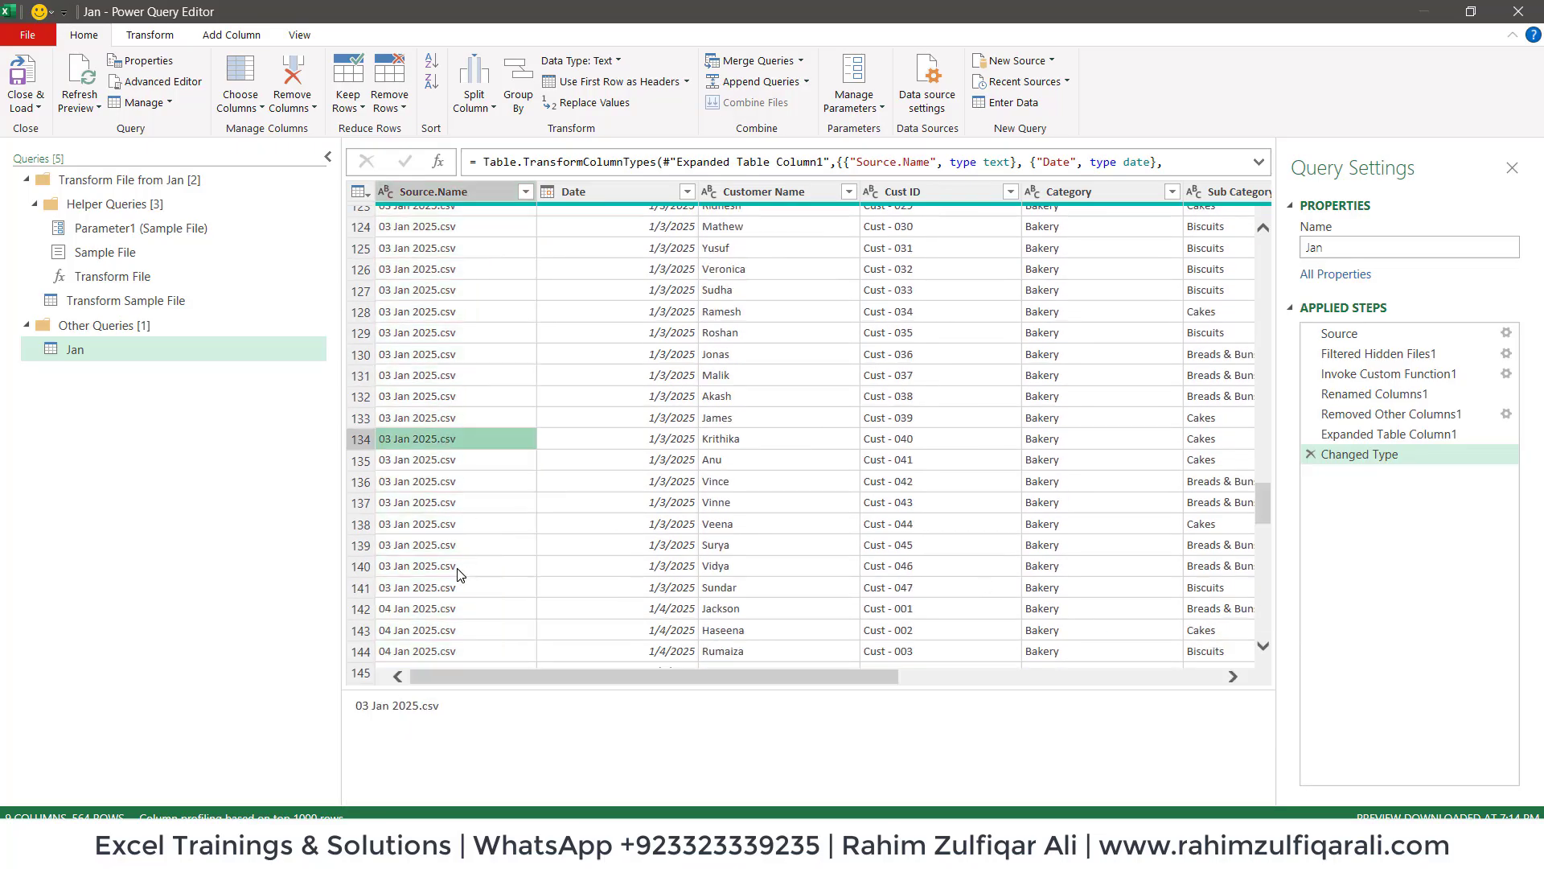
click(499, 565)
drag(1259, 505, 1266, 587)
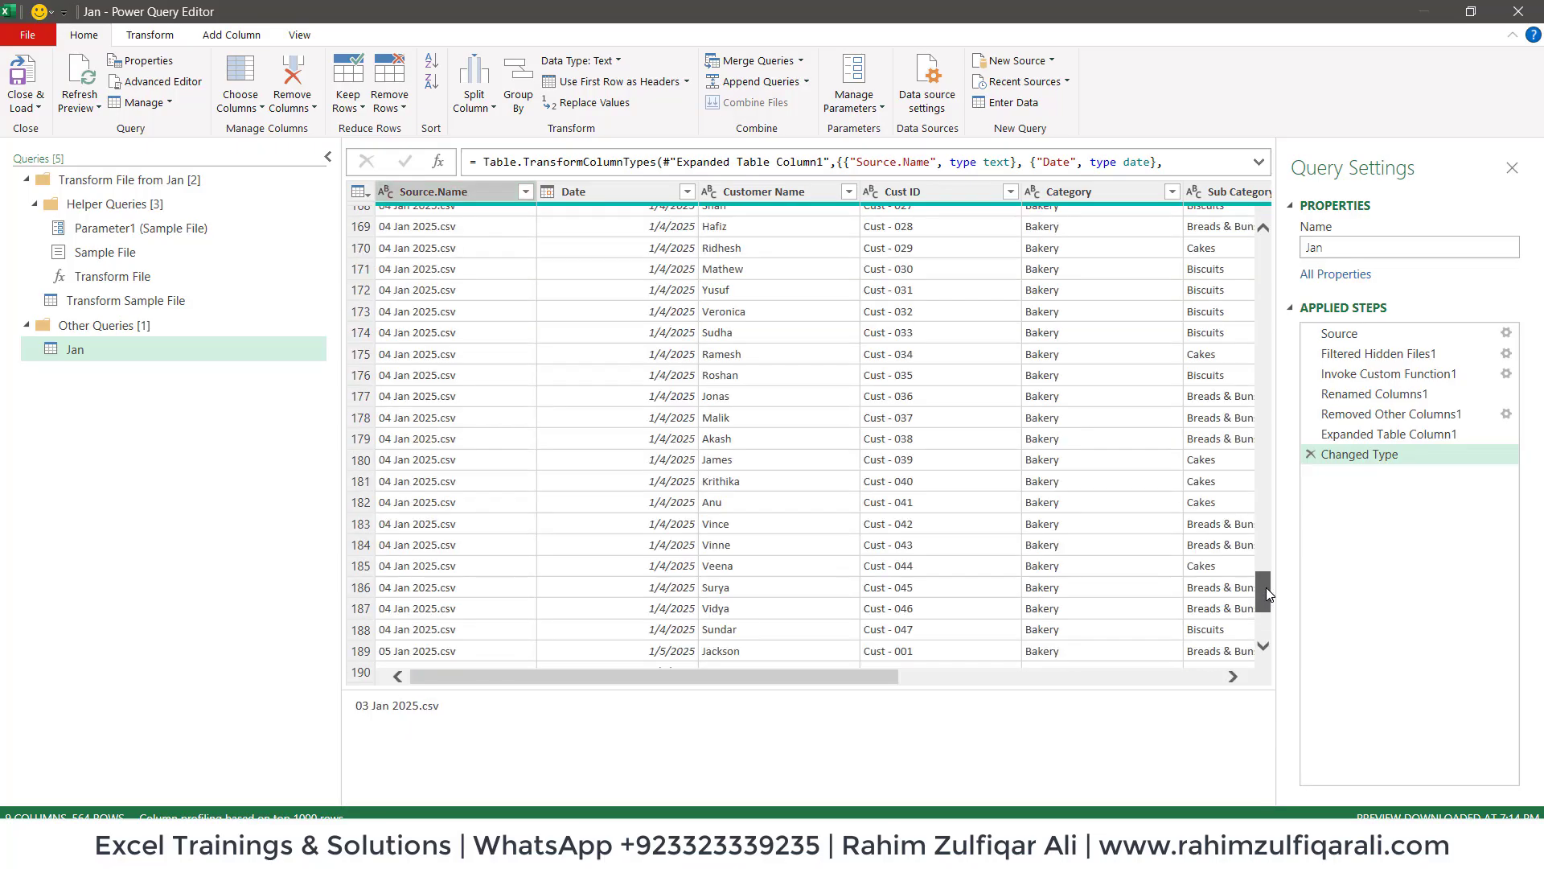
click(507, 354)
drag(585, 352, 1068, 398)
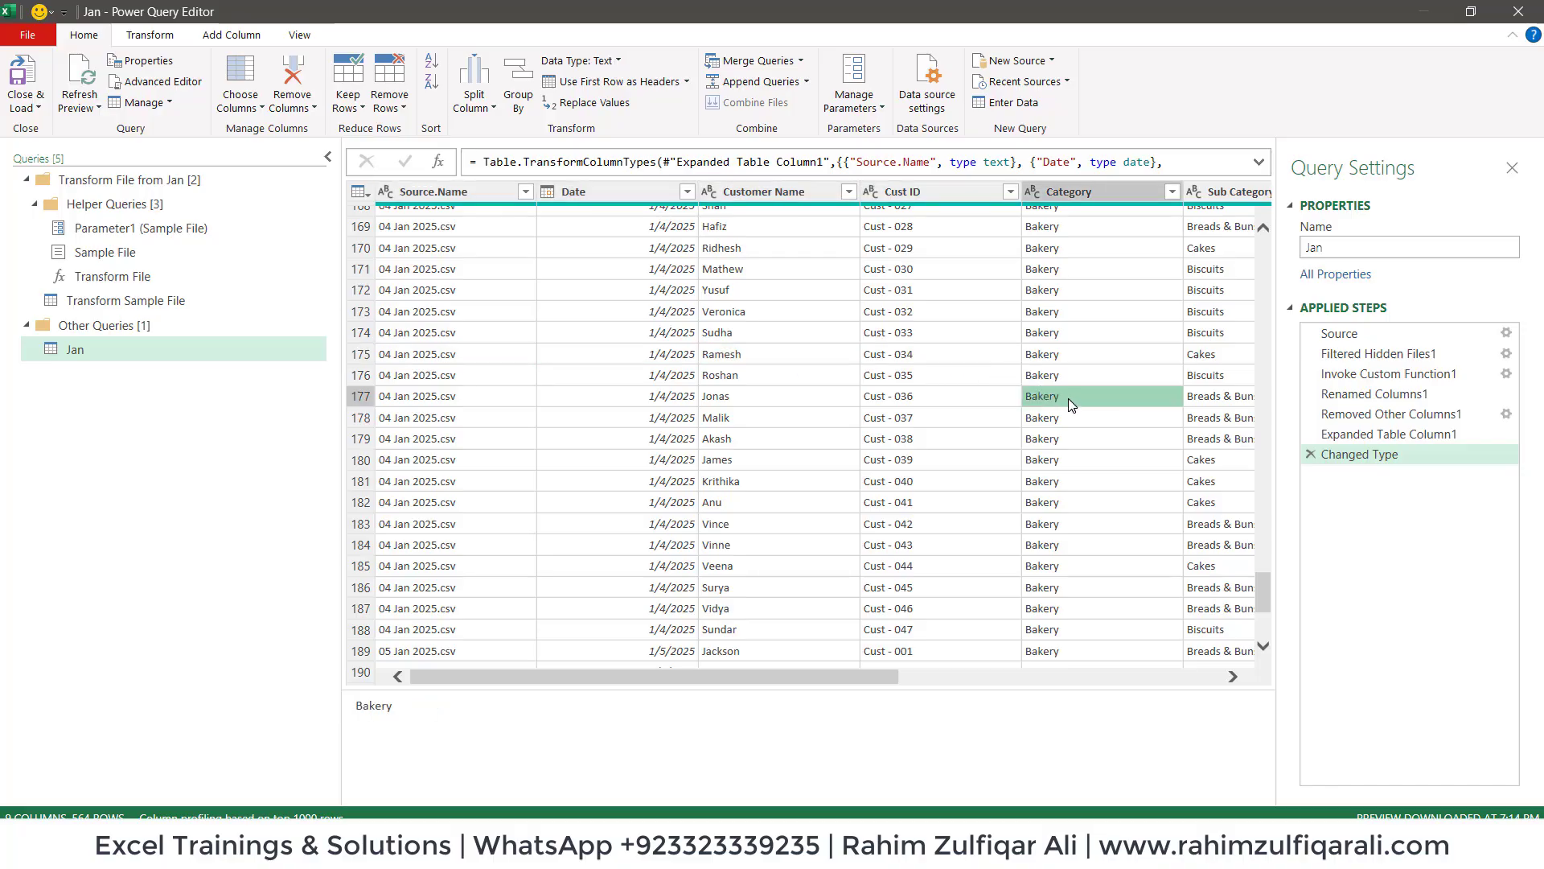
drag(812, 678, 1165, 668)
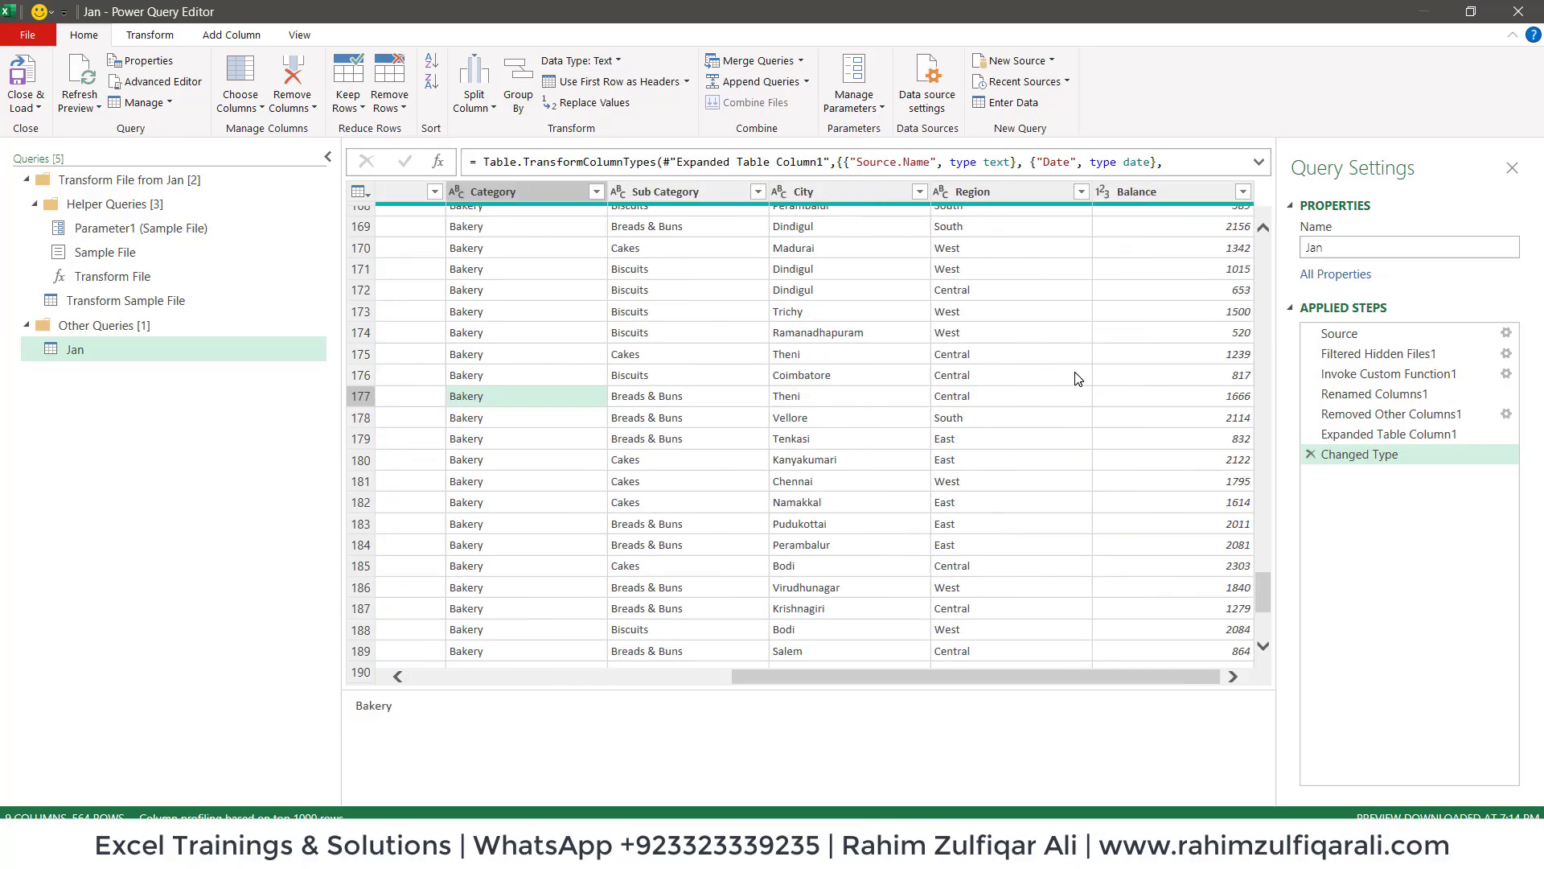
click(1151, 191)
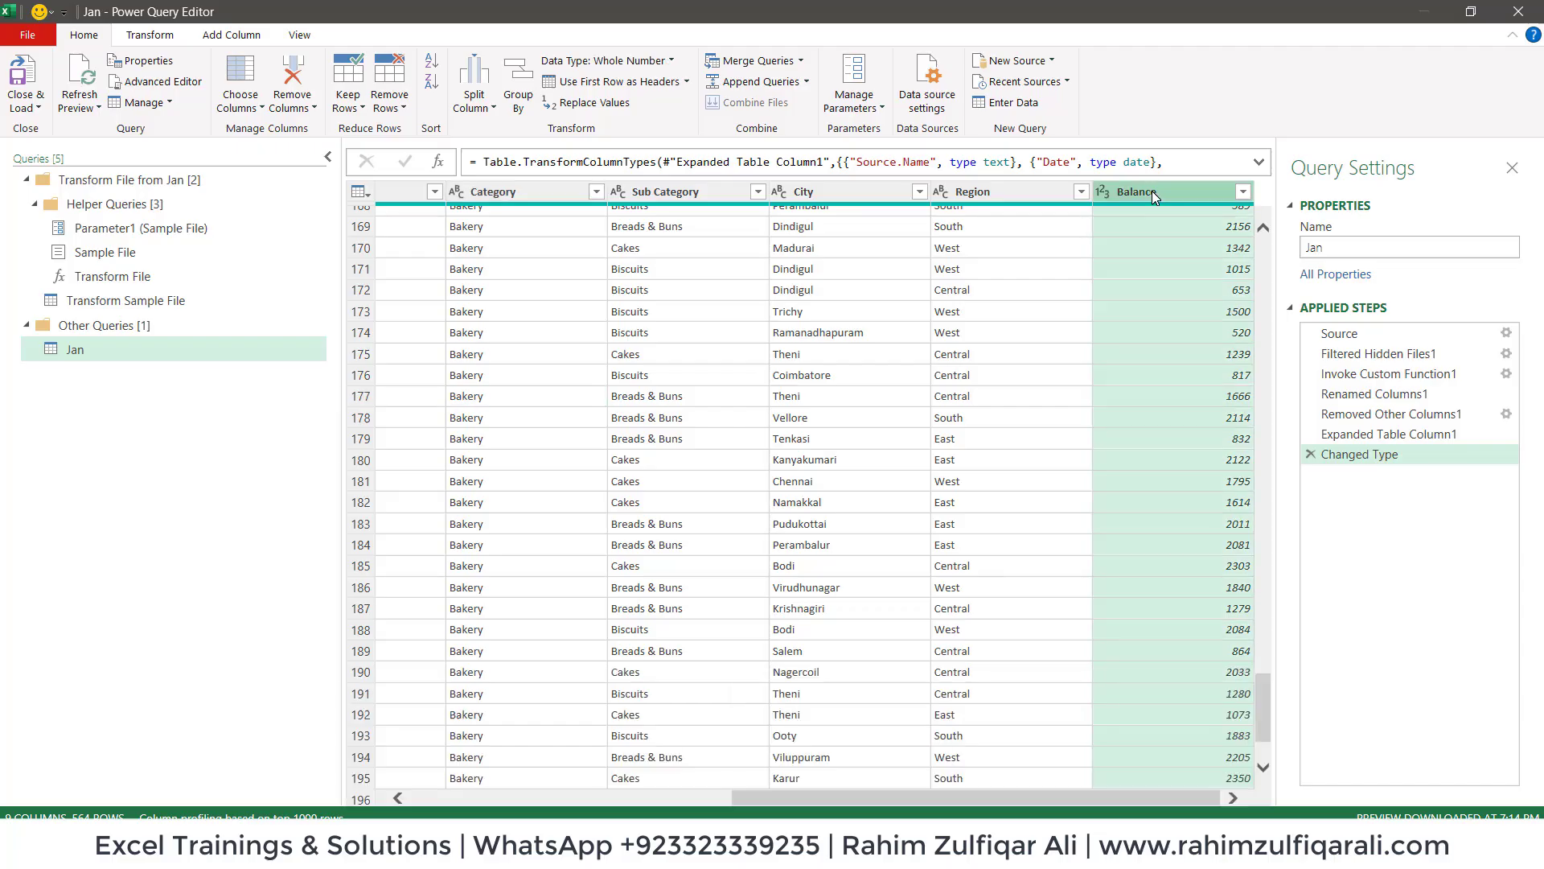
click(418, 798)
click(613, 376)
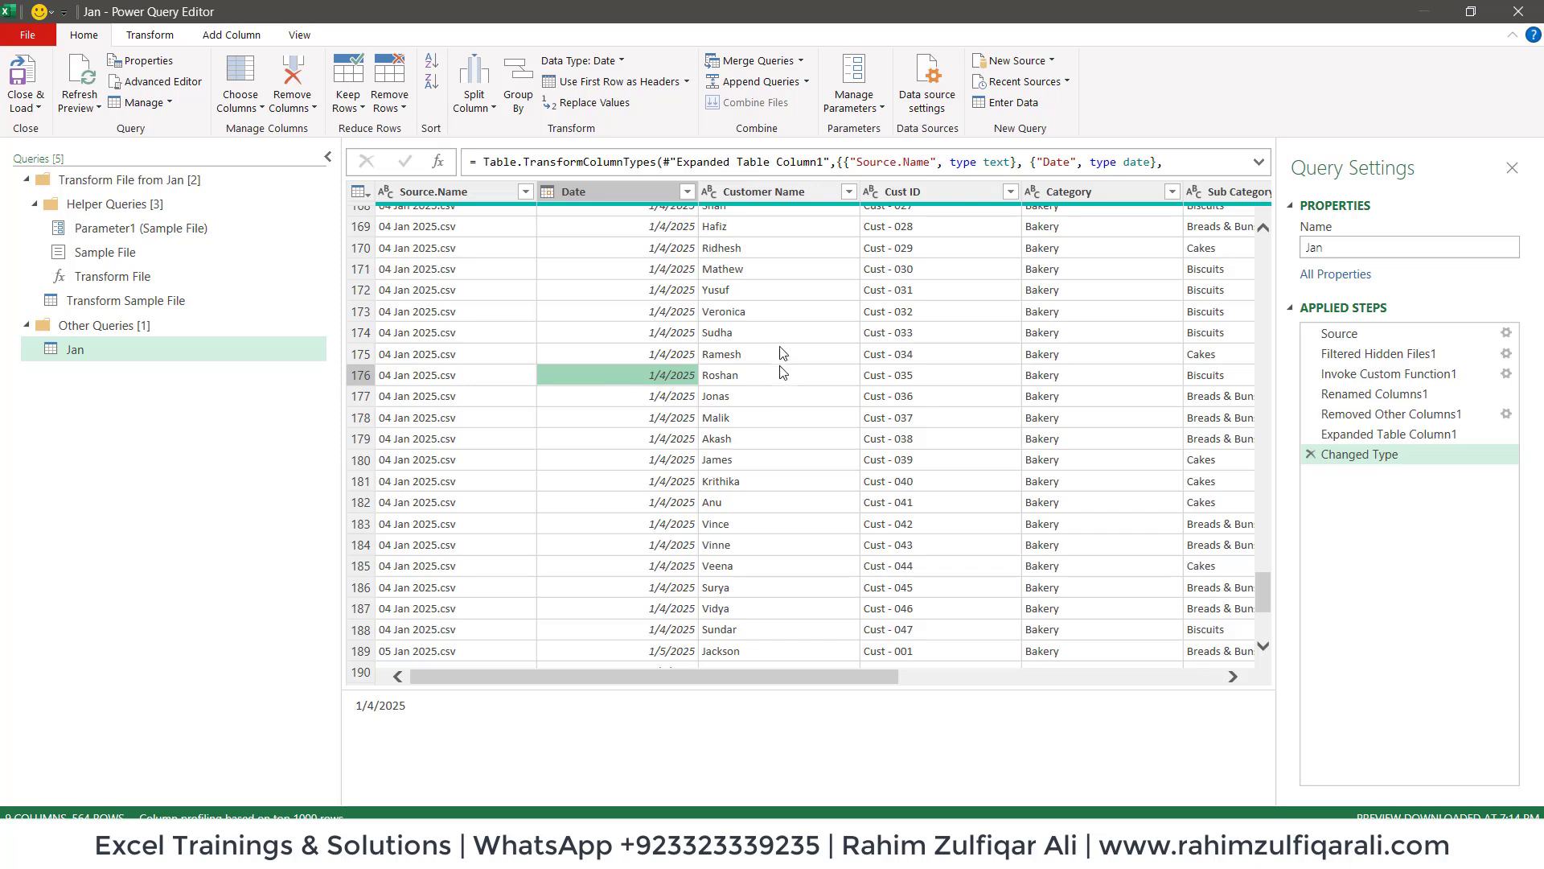
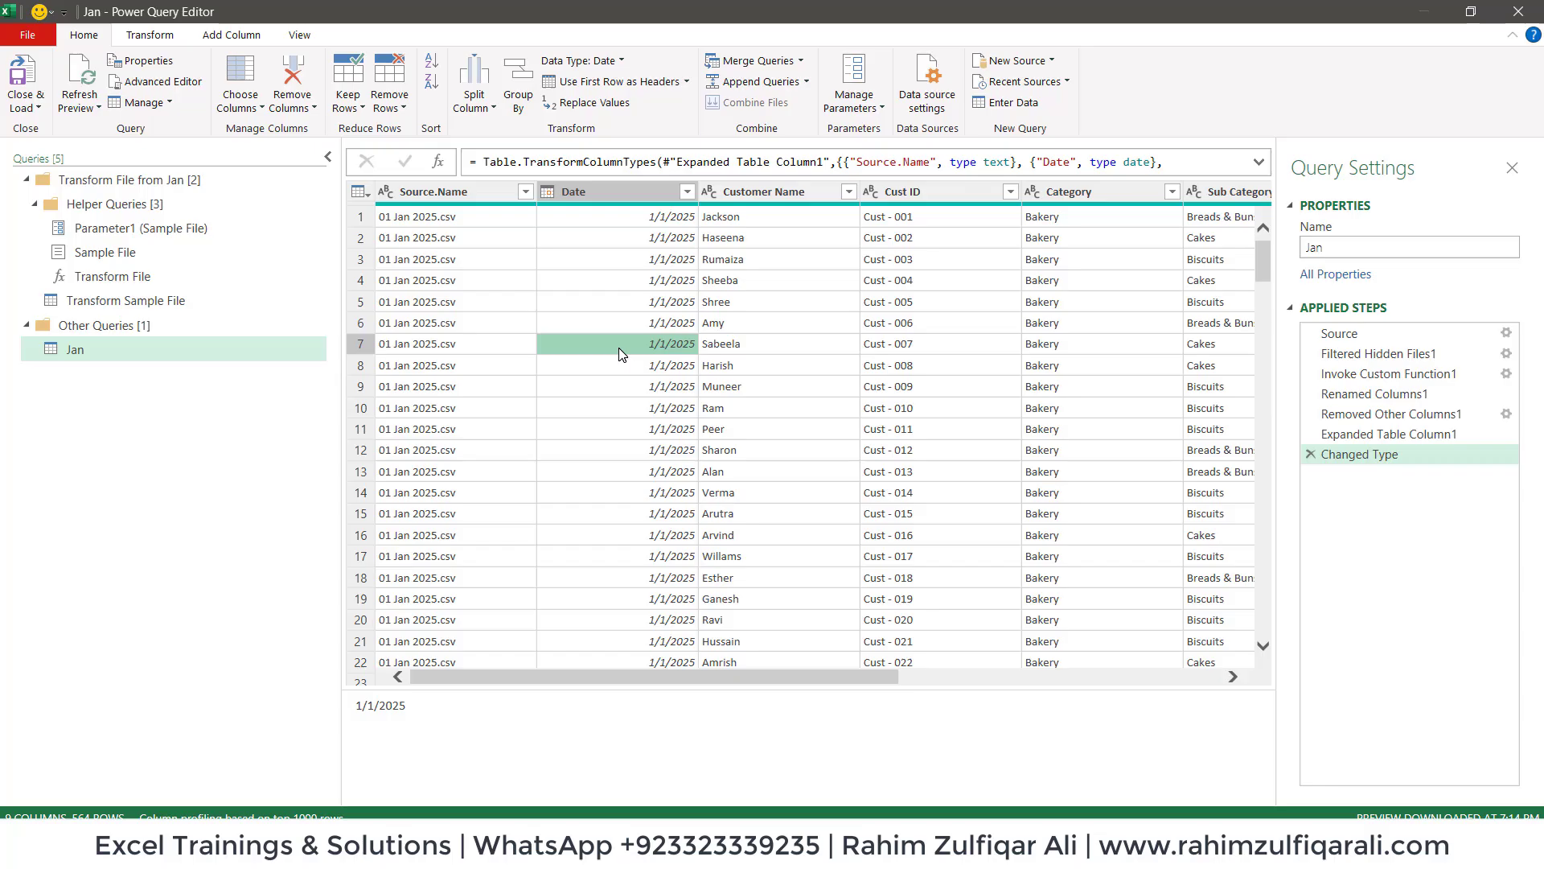
Check the dates and rows of the combined Jan query and the file names listed in the Source.Name filter
click(620, 282)
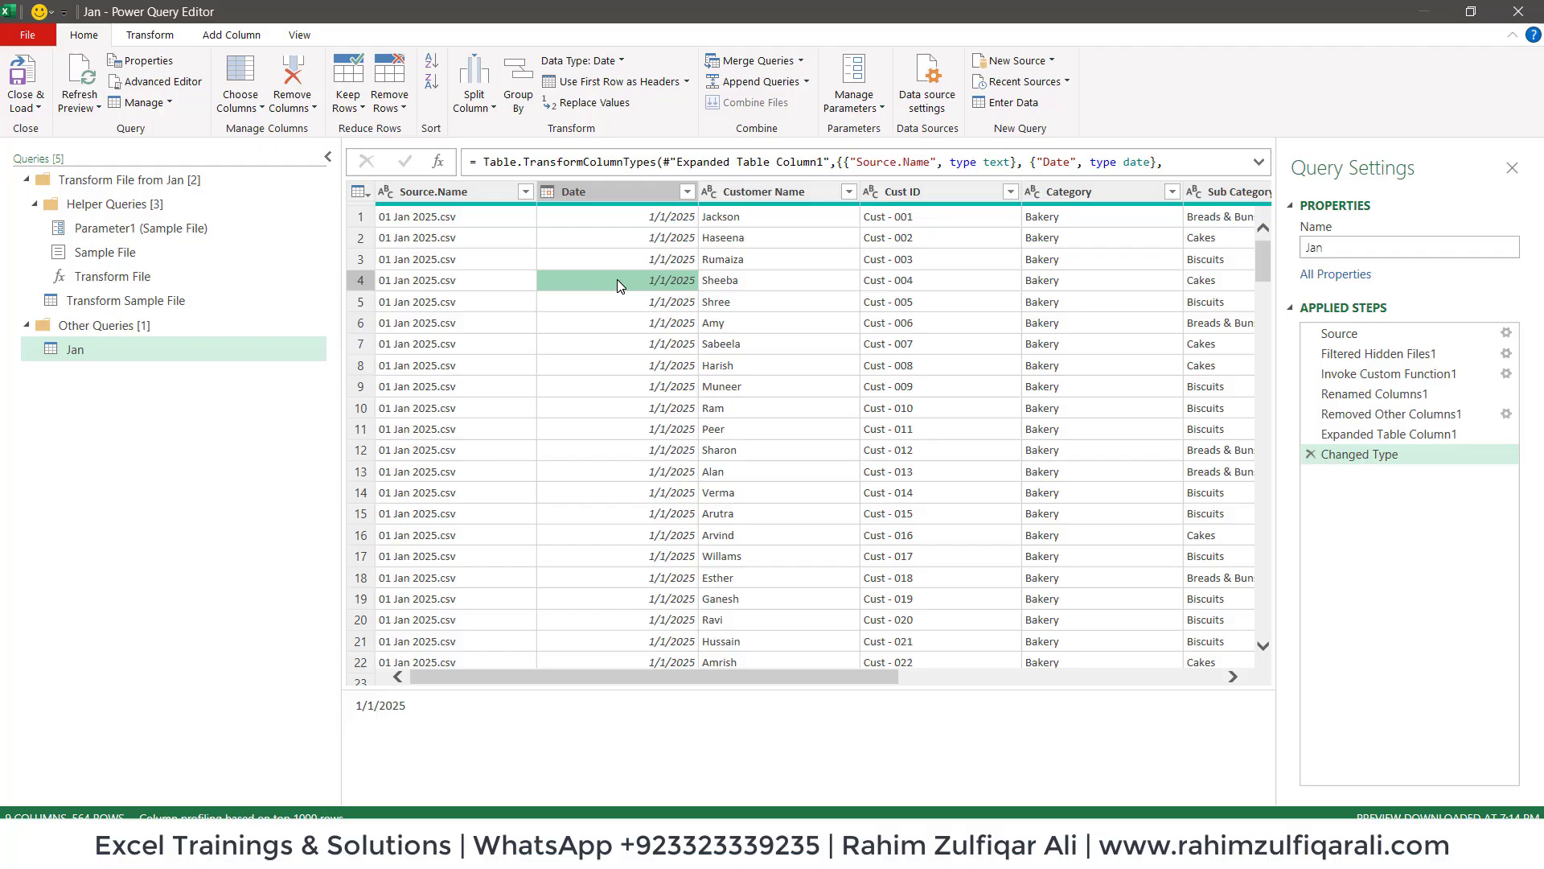
click(620, 259)
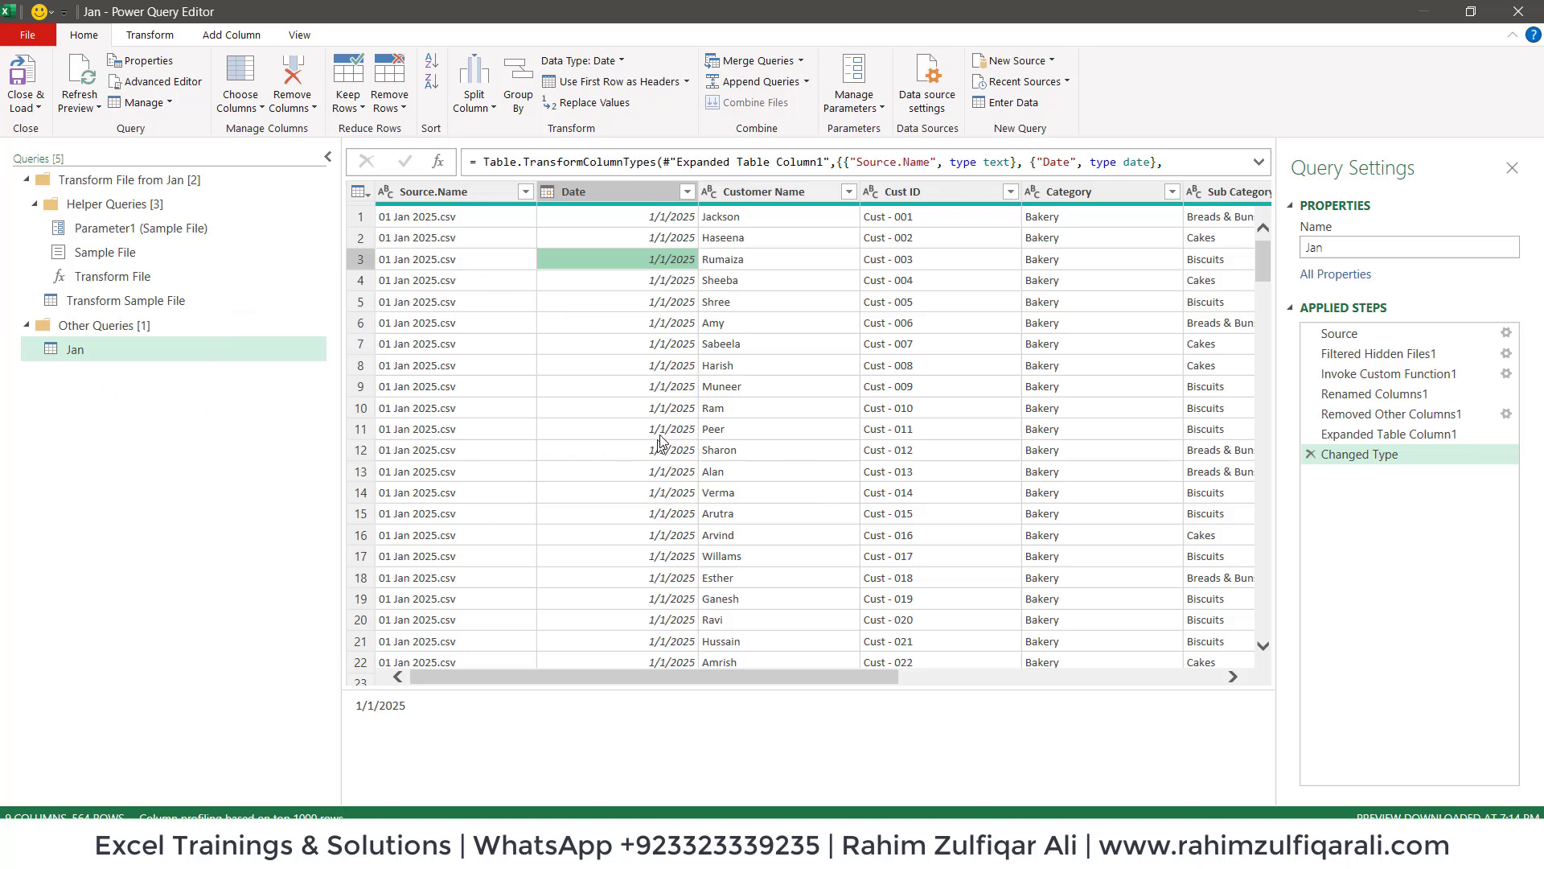
drag(1262, 253, 1298, 534)
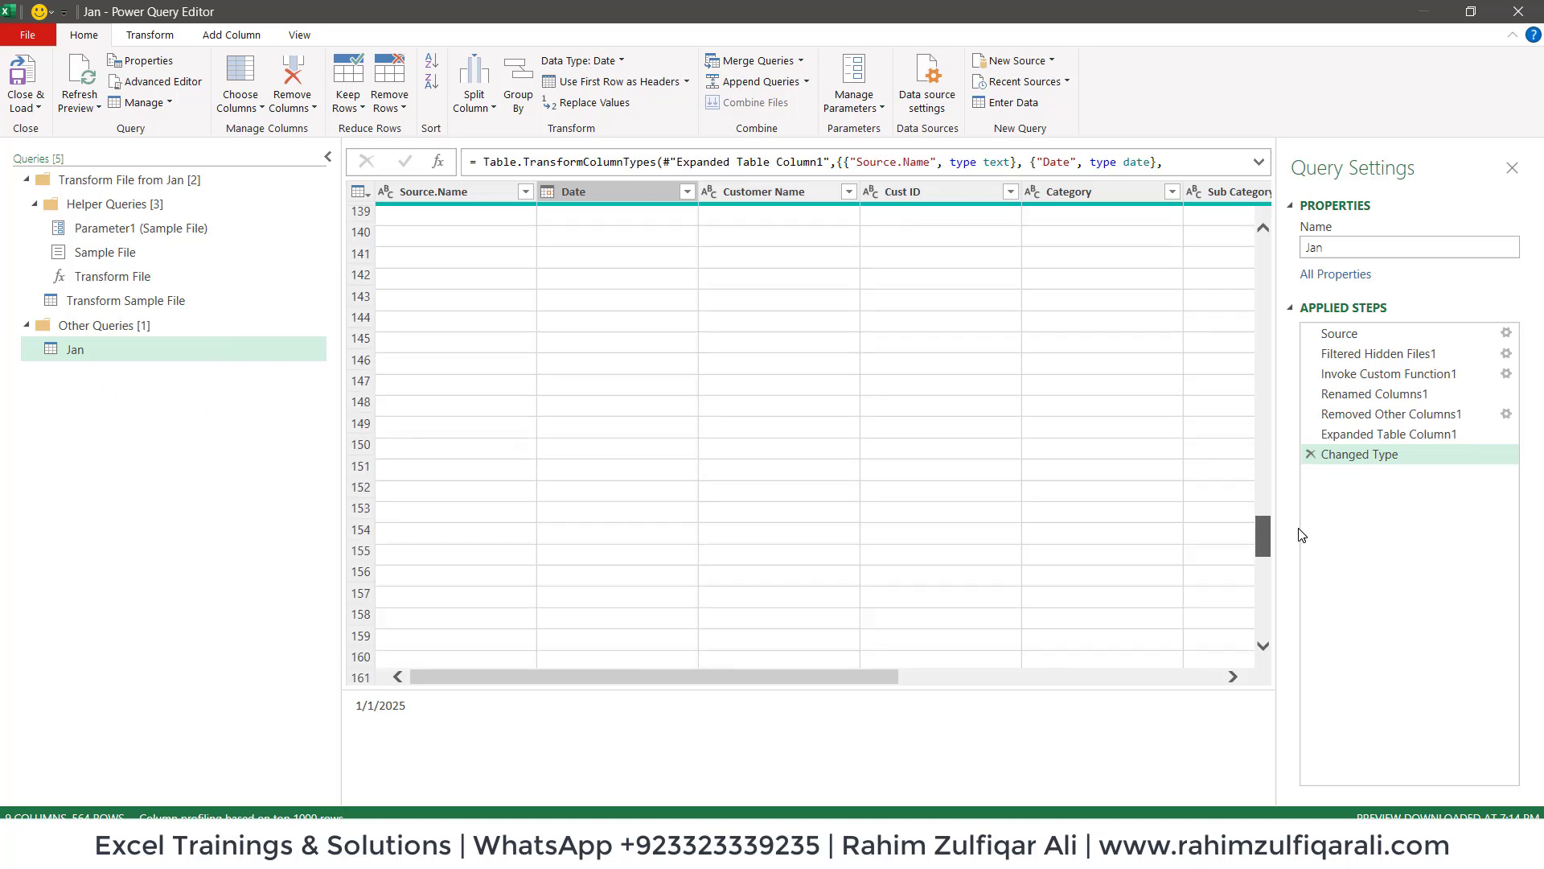
click(525, 191)
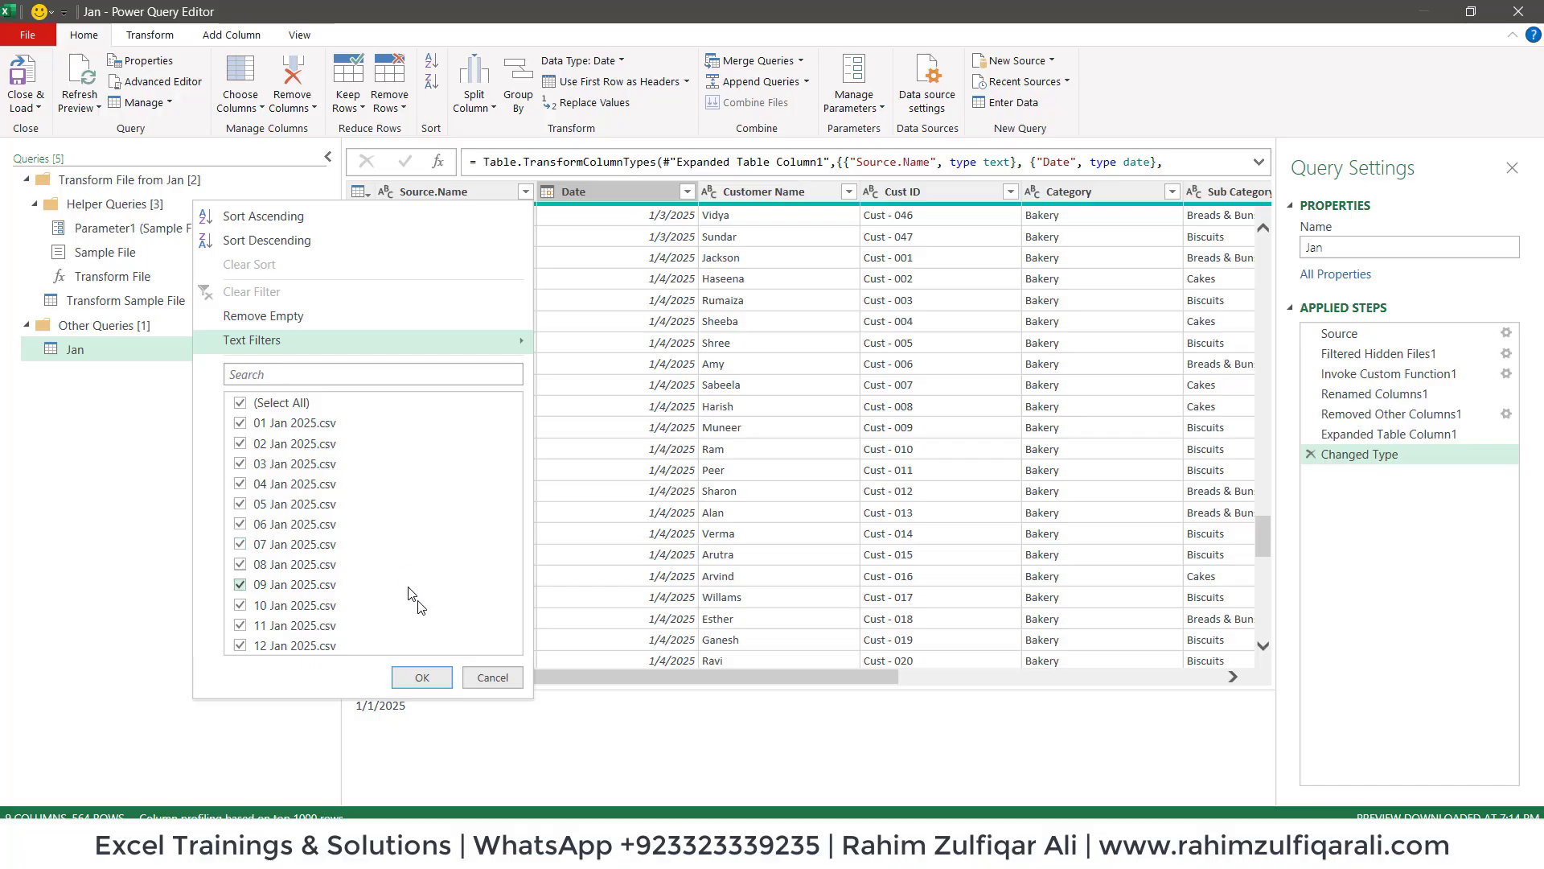
click(489, 677)
click(596, 455)
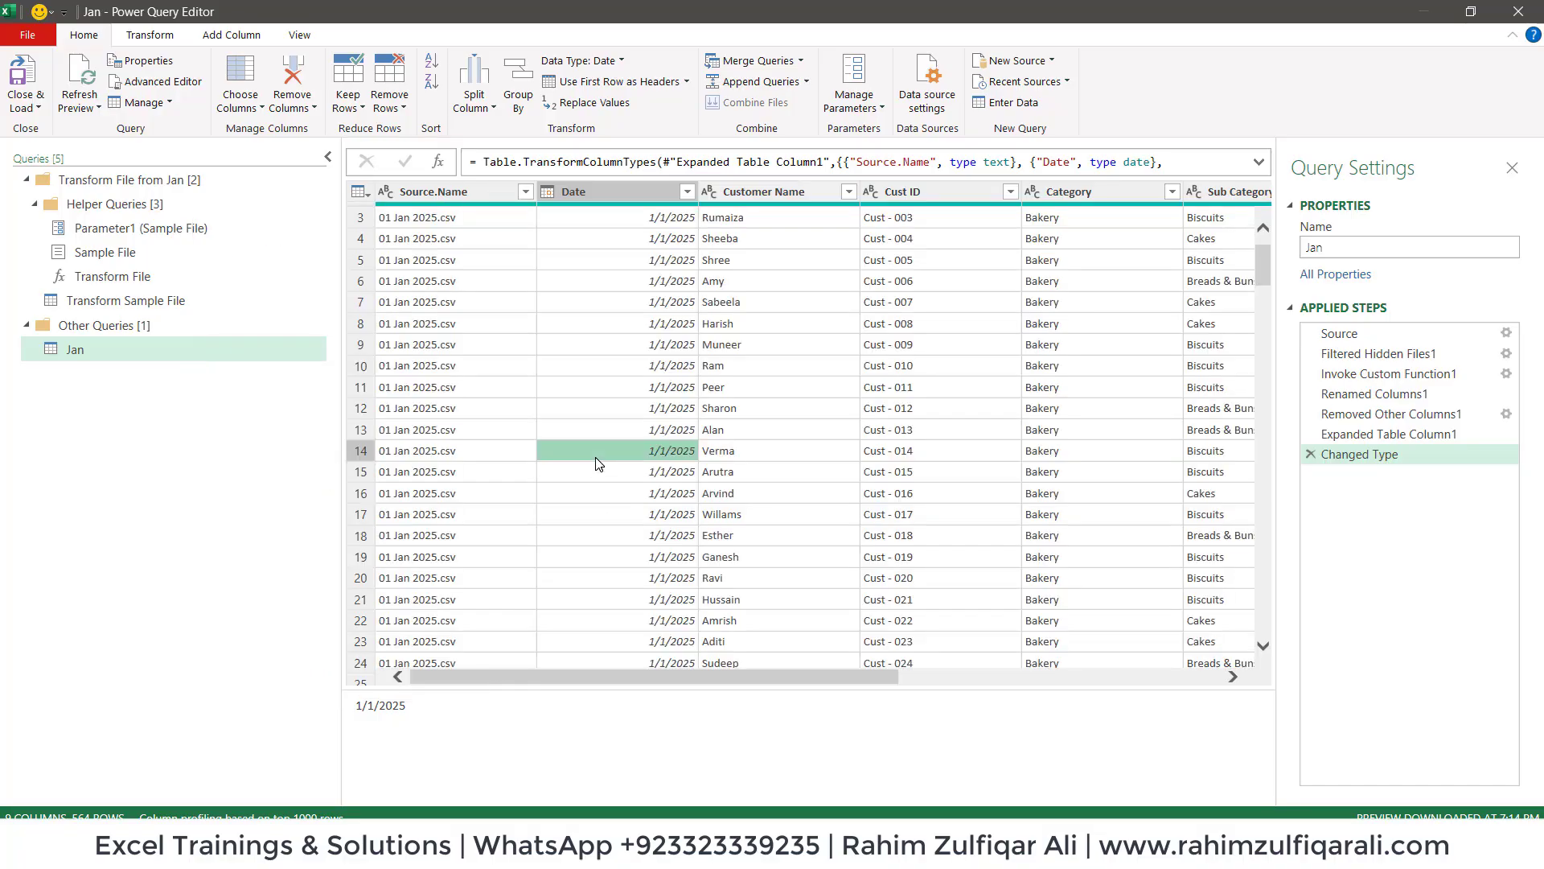
click(842, 386)
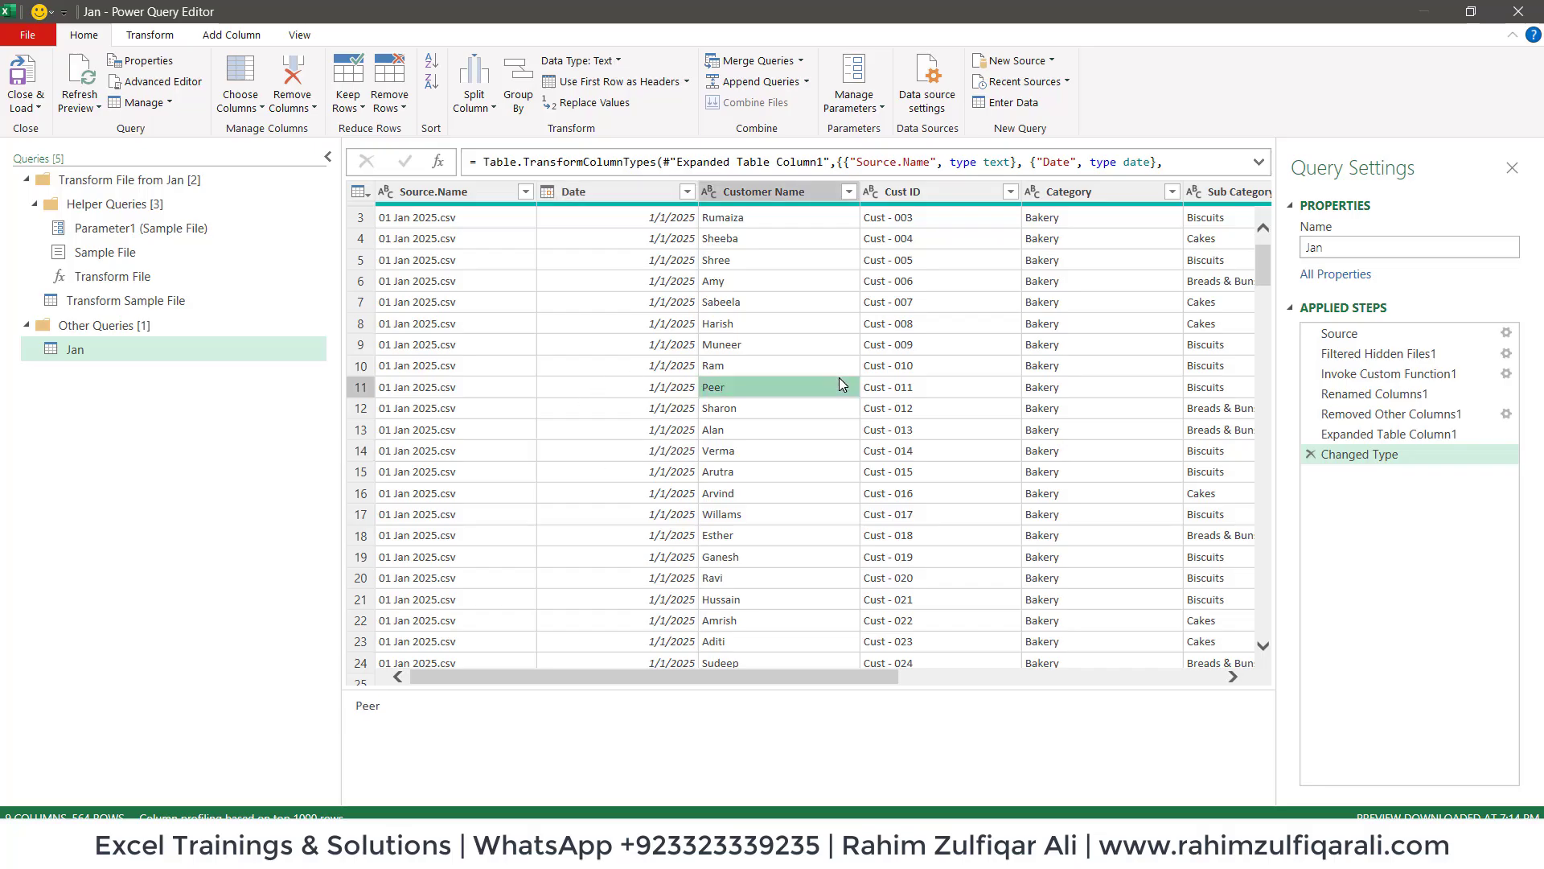
Rename the Jan query as Appended Data
click(104, 350)
click(104, 350)
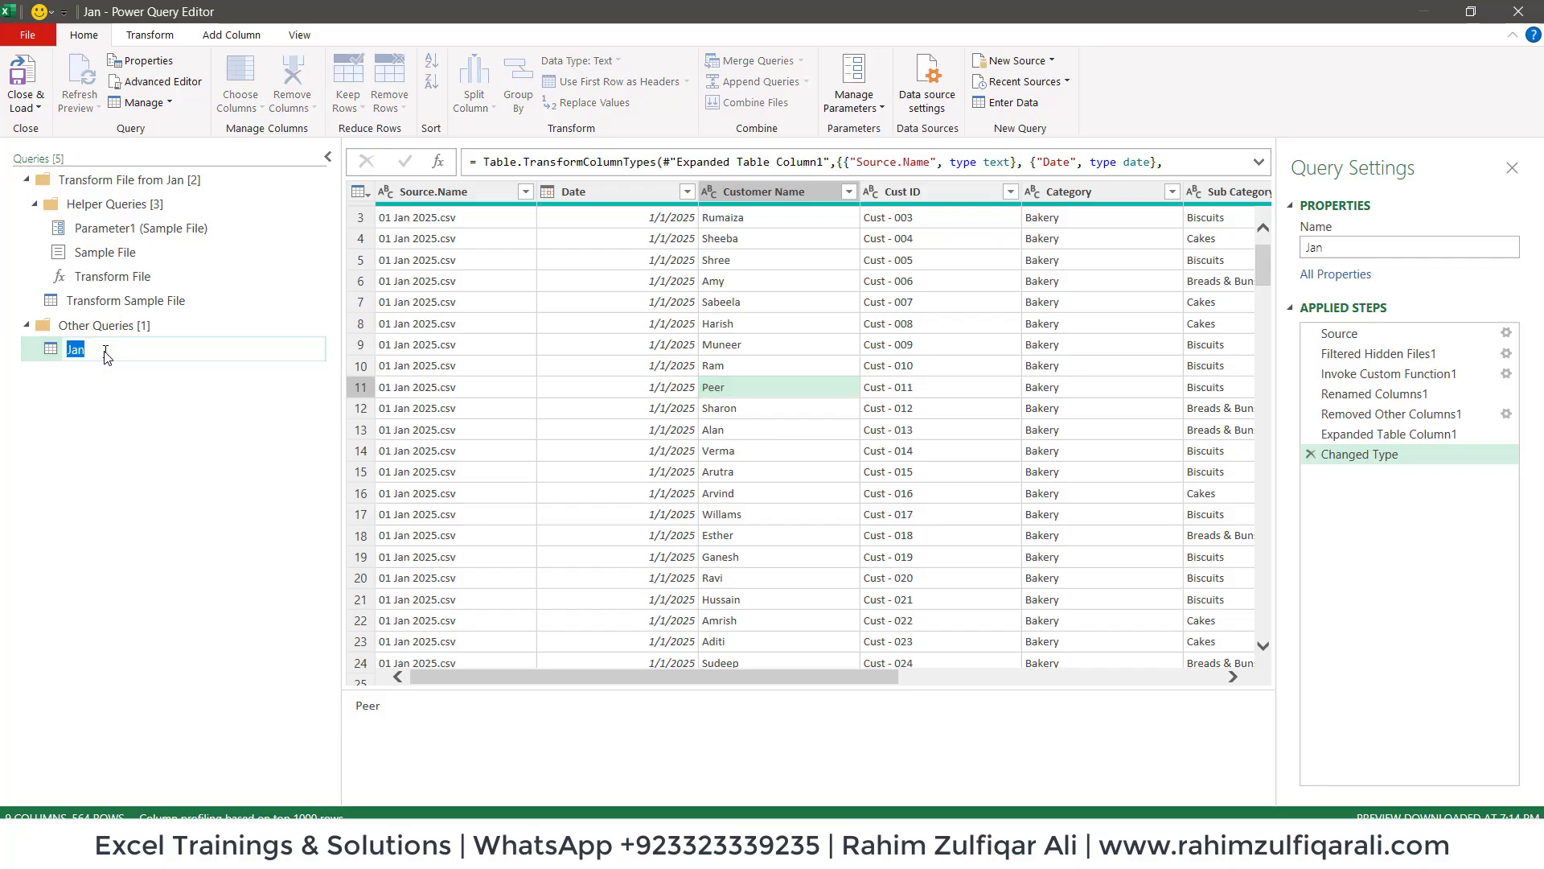
text(Appended Data)
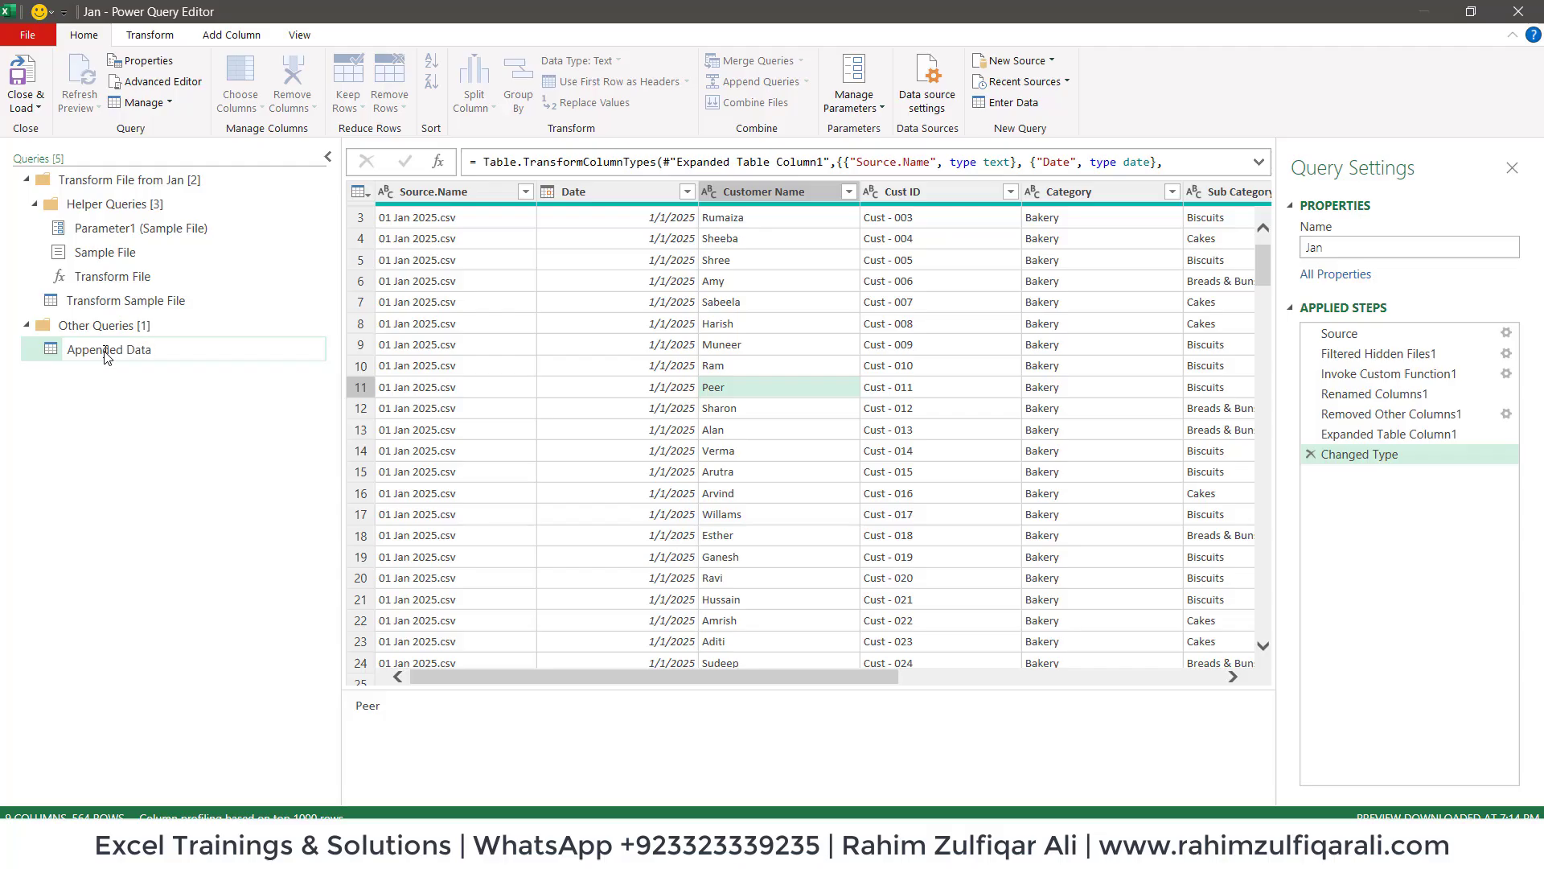
key(Return)
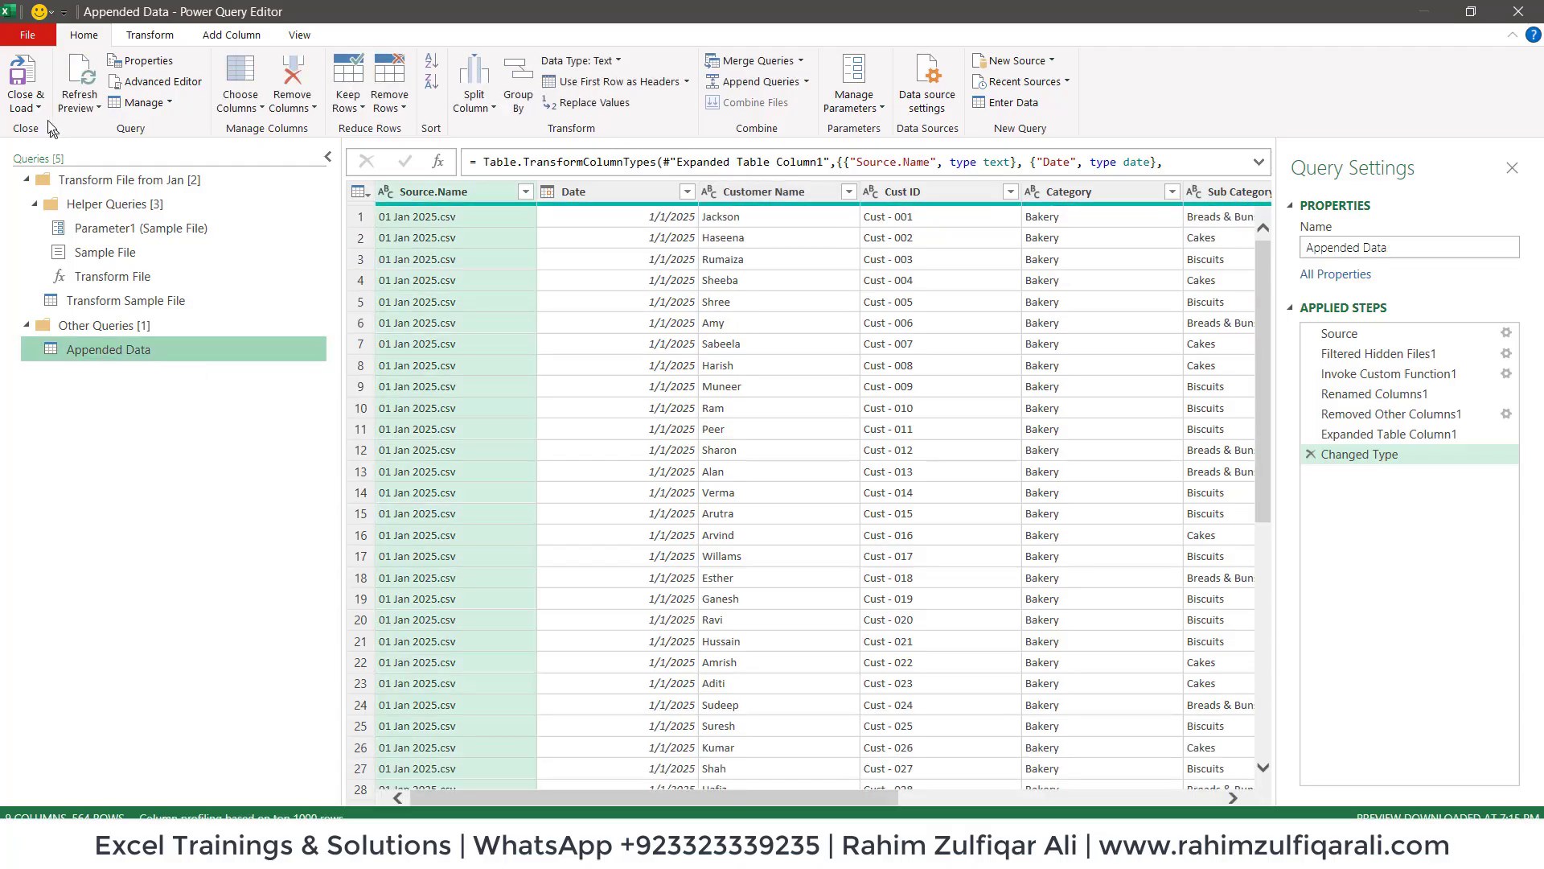
Close the query editor and load the queries as Only Create Connection, adding the data to the Data Model
click(41, 114)
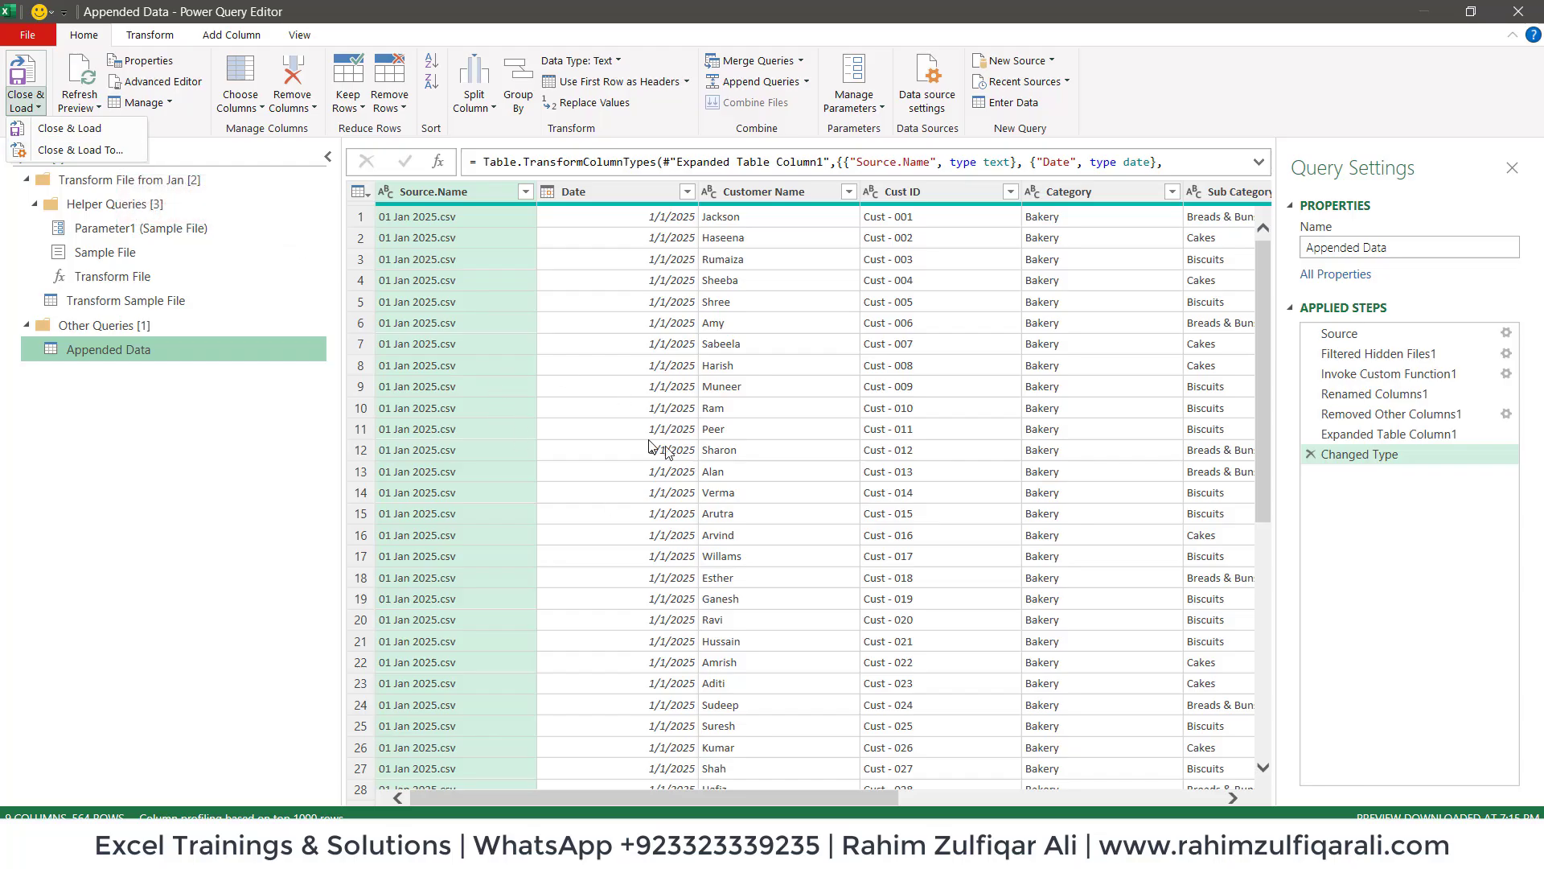
click(70, 153)
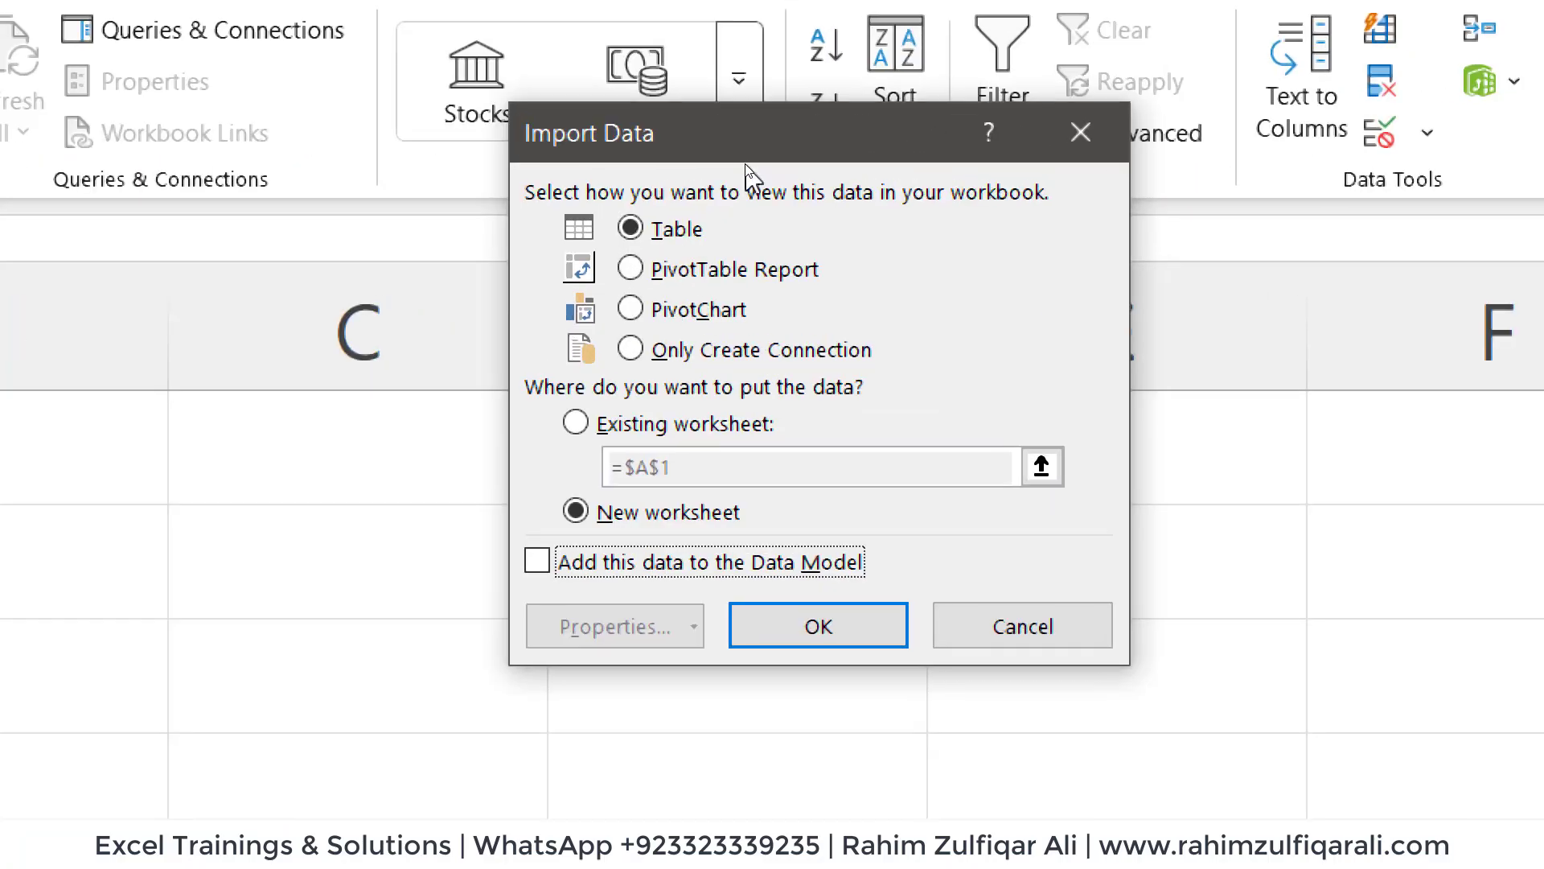
click(698, 355)
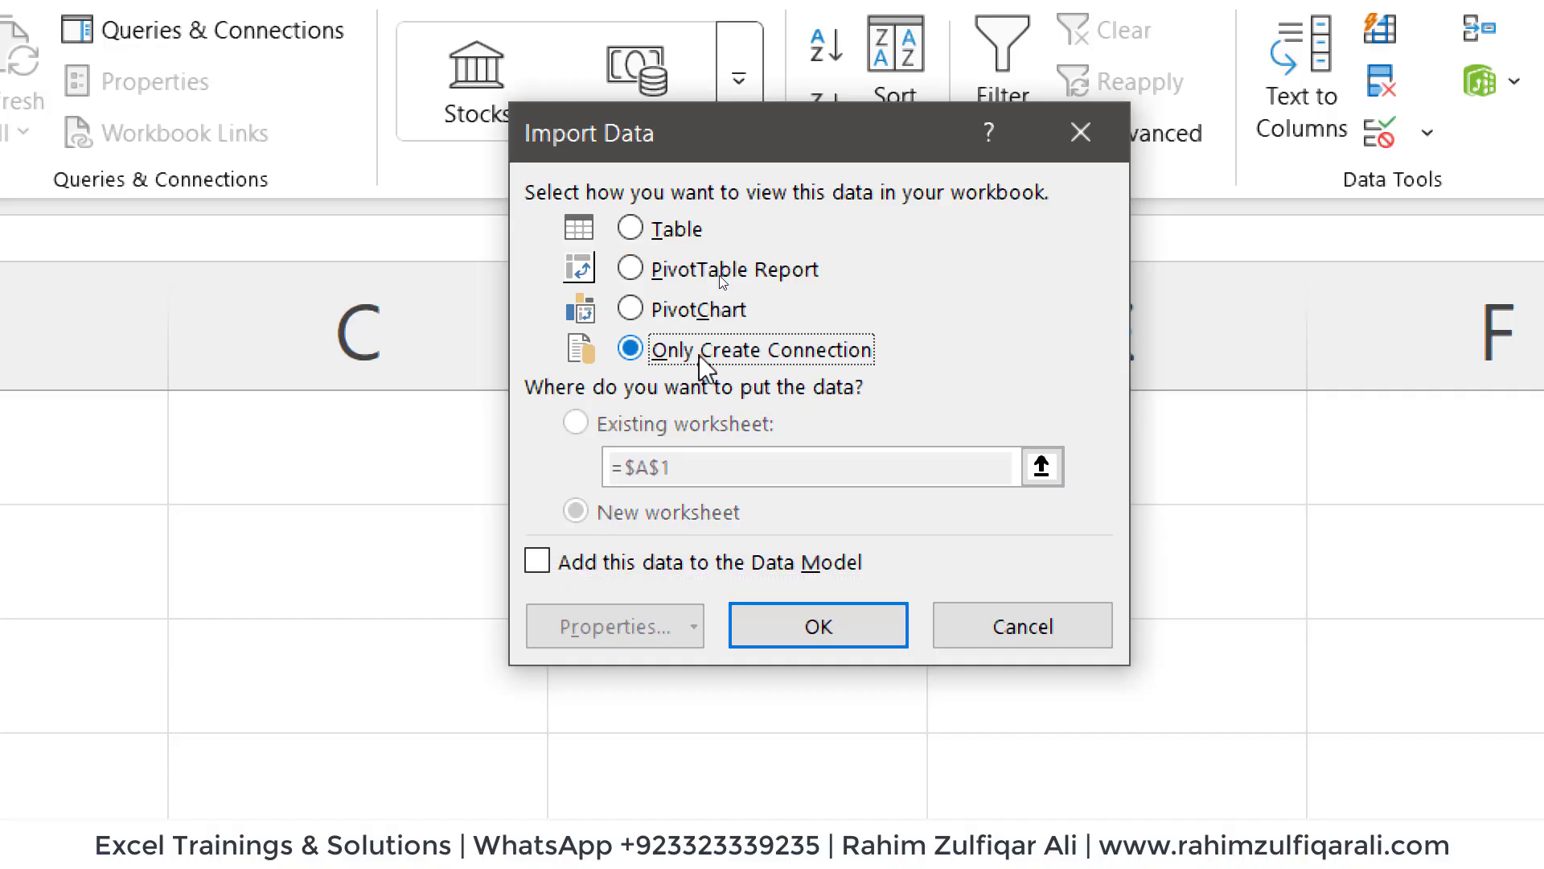
click(536, 560)
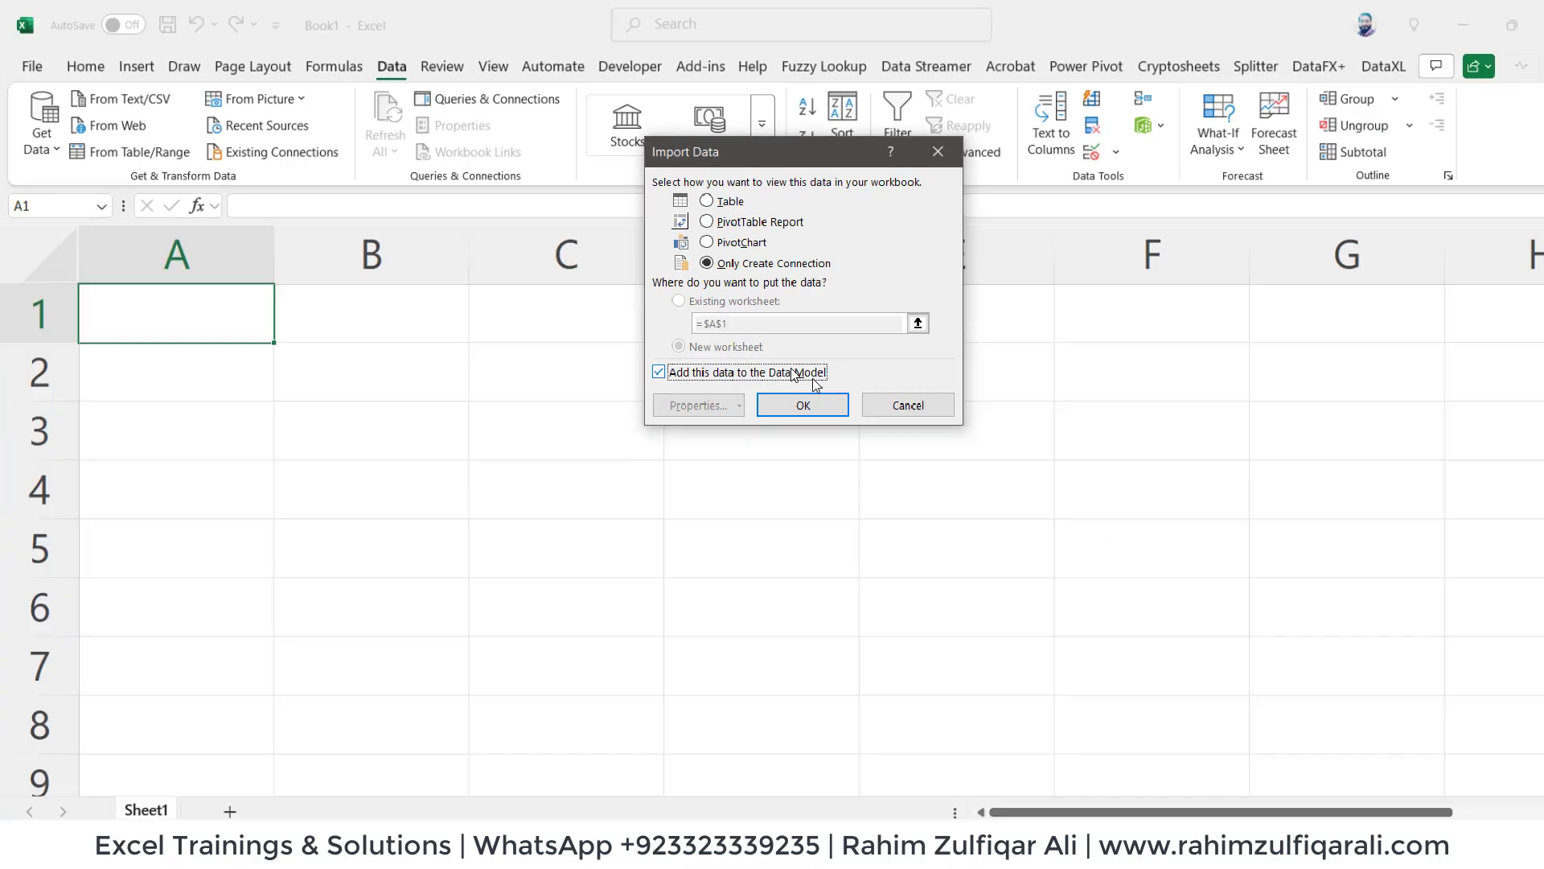
click(782, 393)
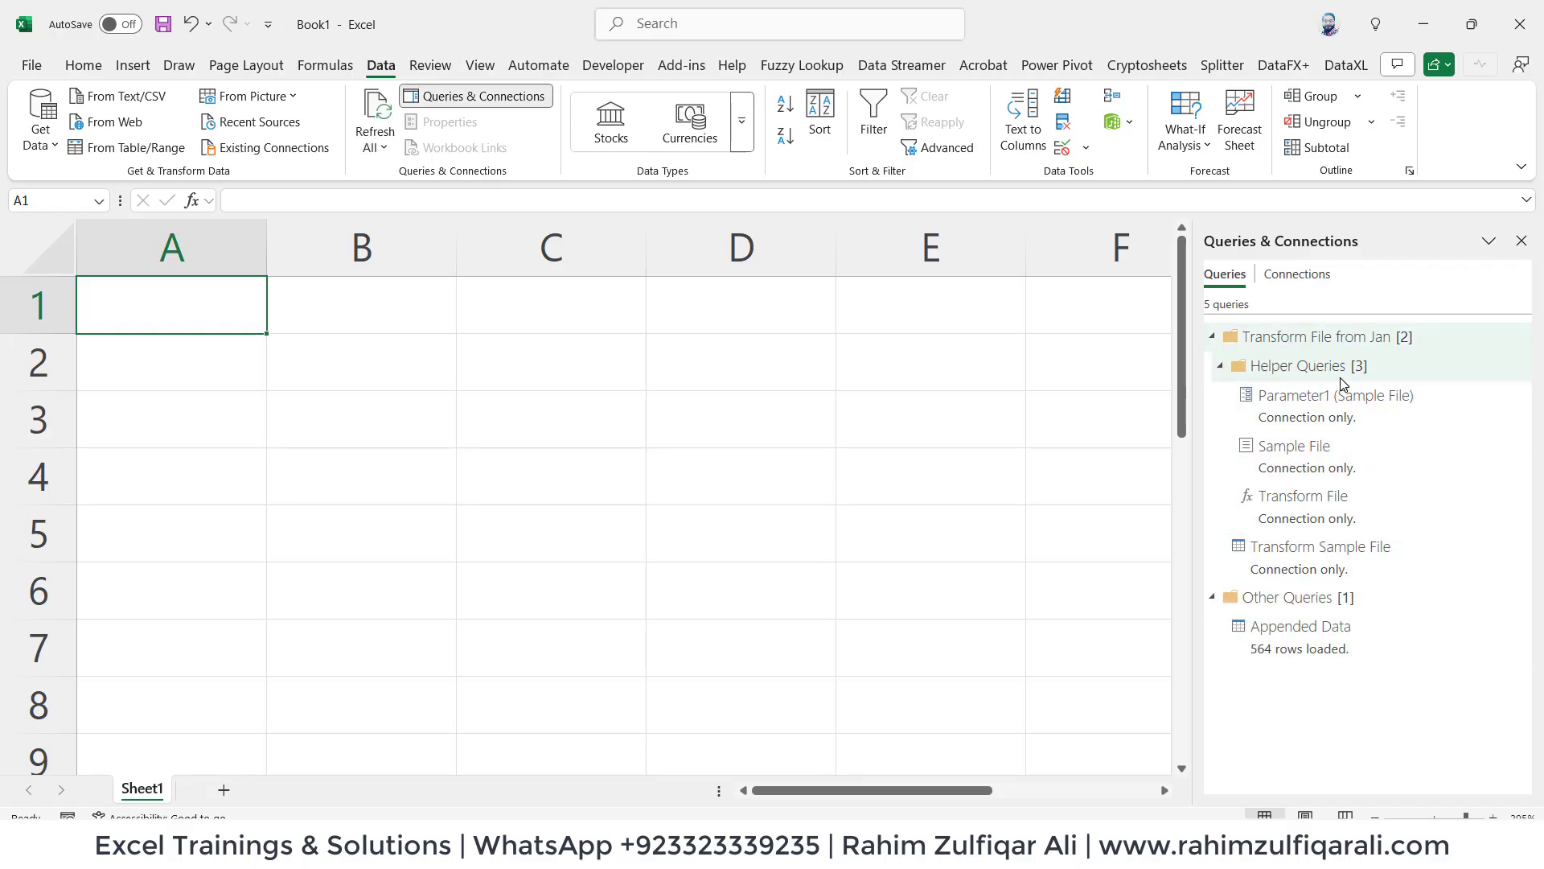
drag(253, 326, 882, 627)
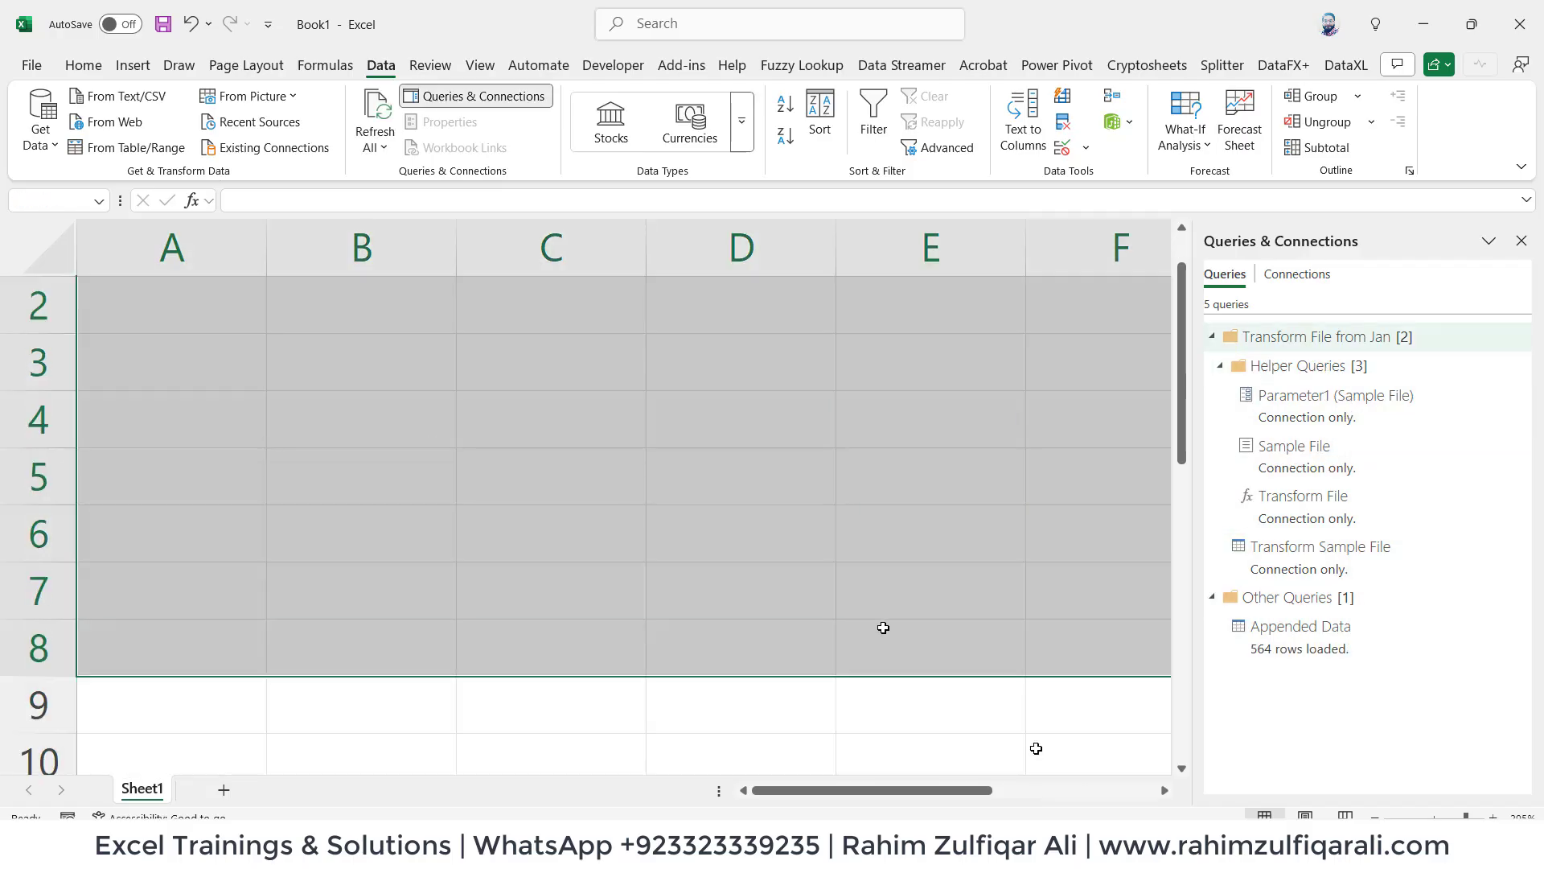
click(882, 627)
scroll(699, 421, down, 2)
ctrl+scroll(699, 424, down, 2)
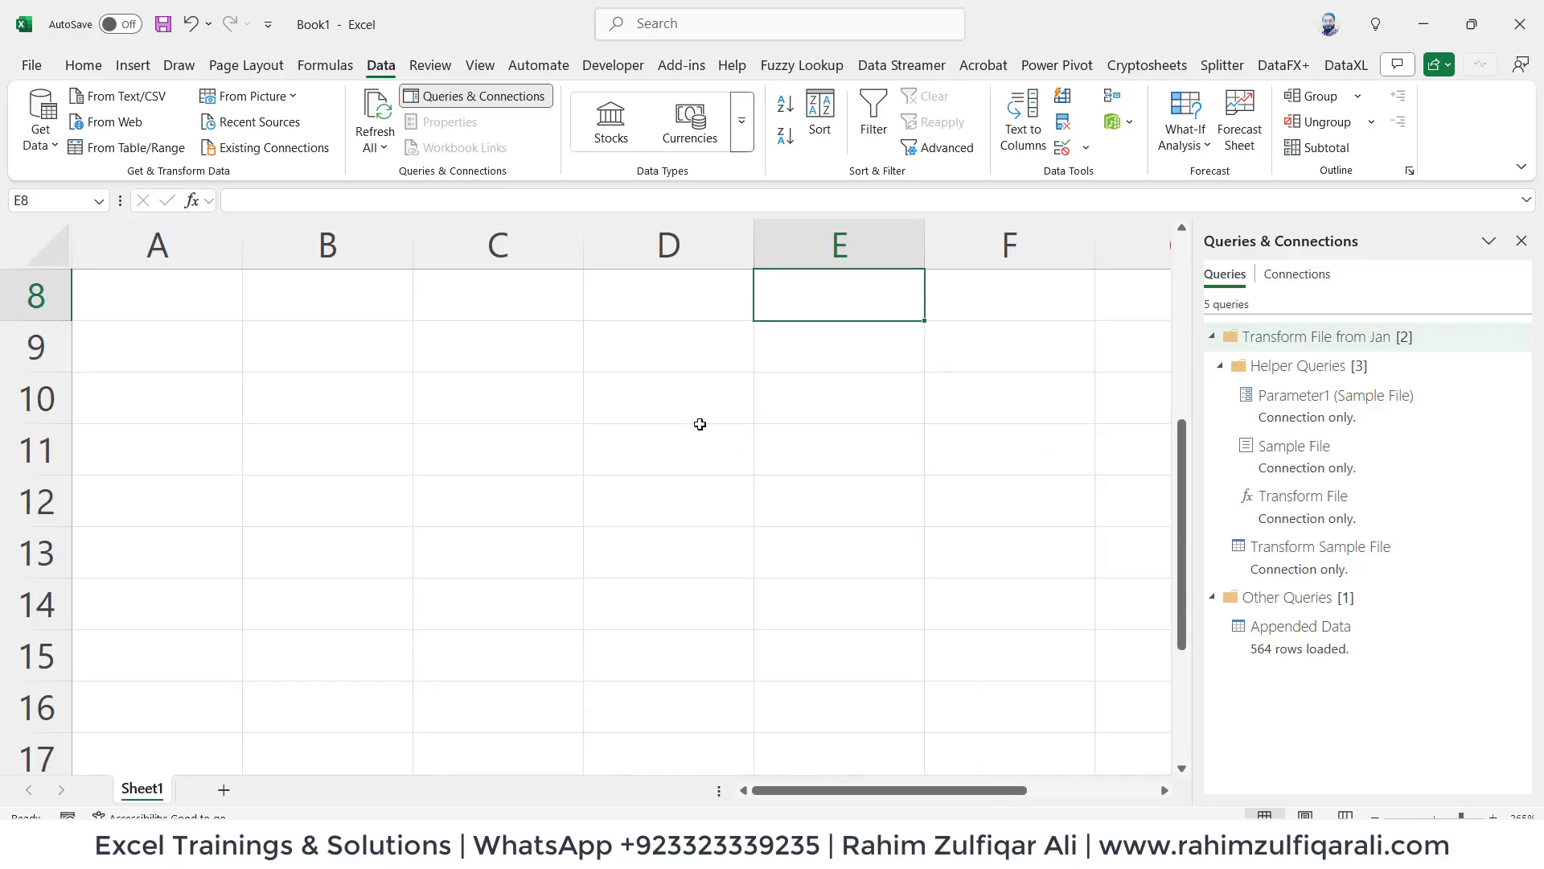
ctrl+scroll(700, 424, down, 8)
click(621, 344)
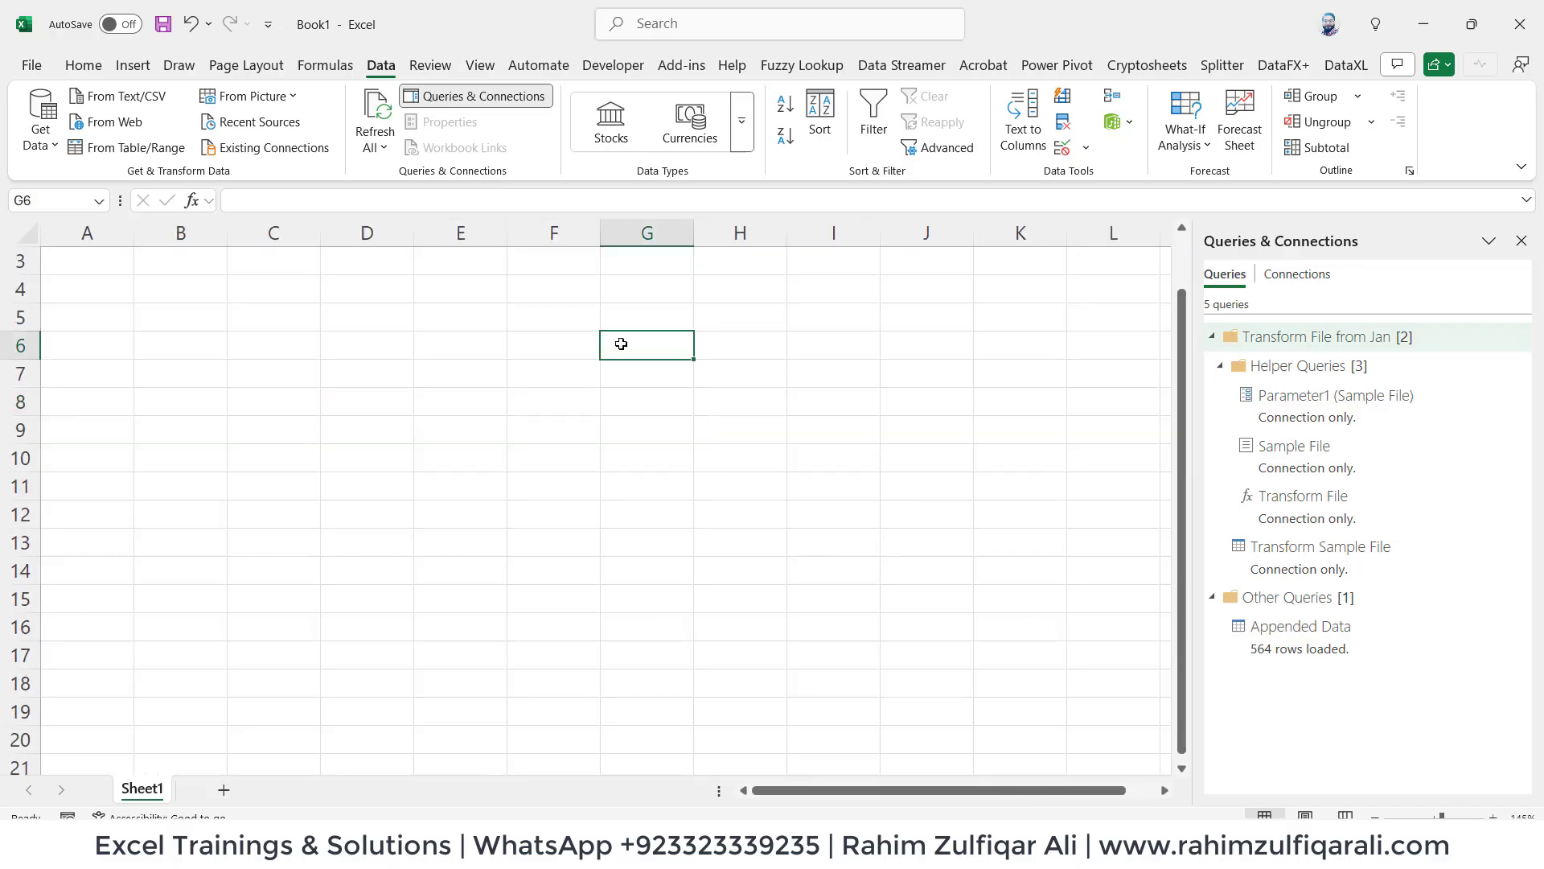
click(40, 133)
mouse_move(101, 177)
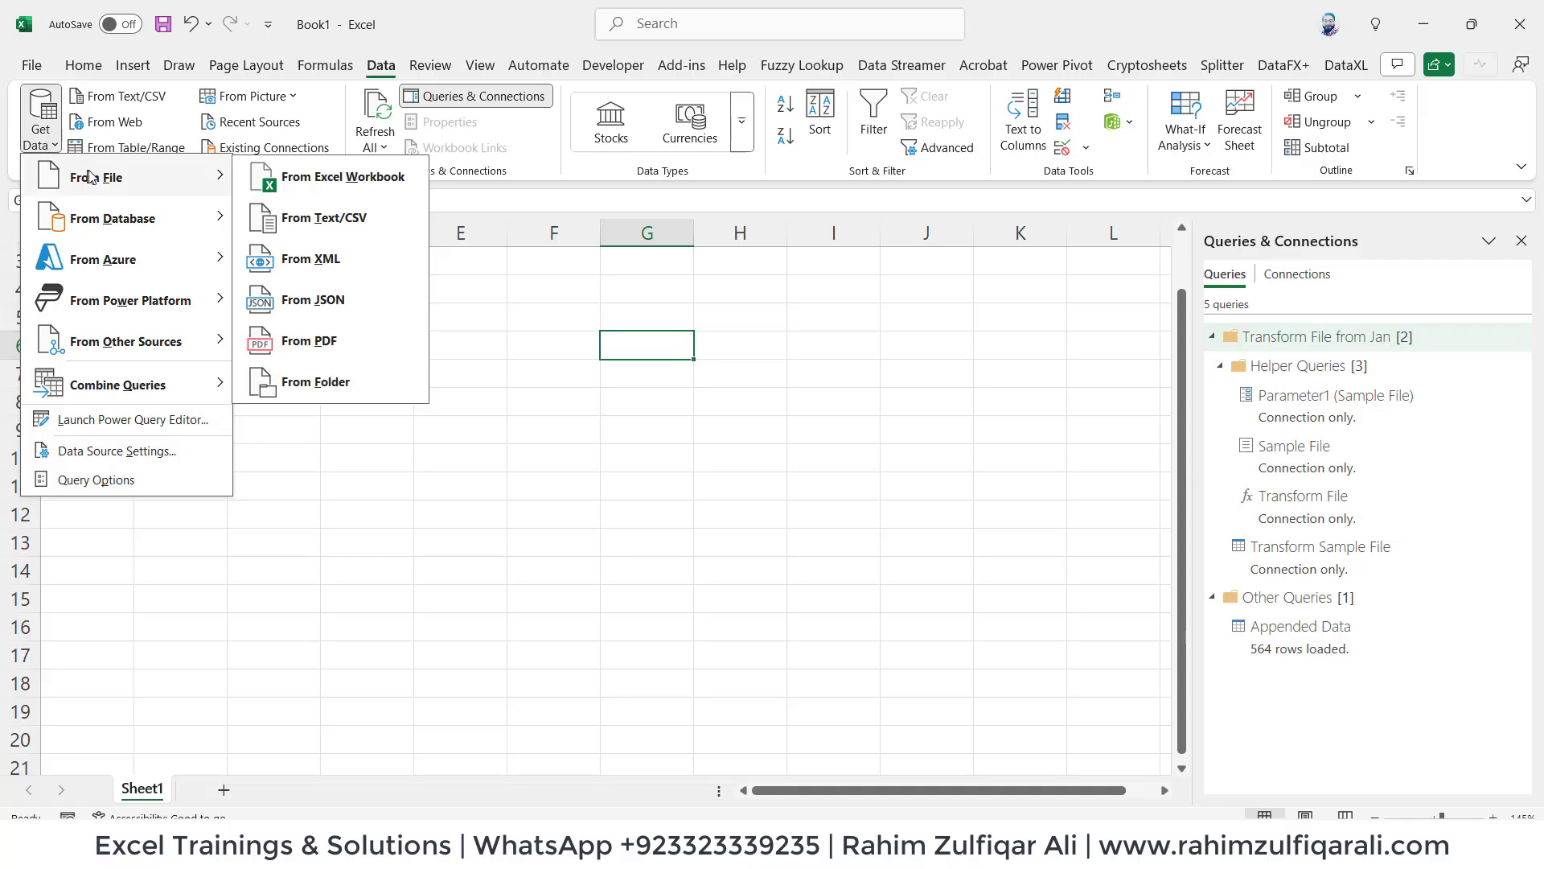
key(Escape)
key(Escape)
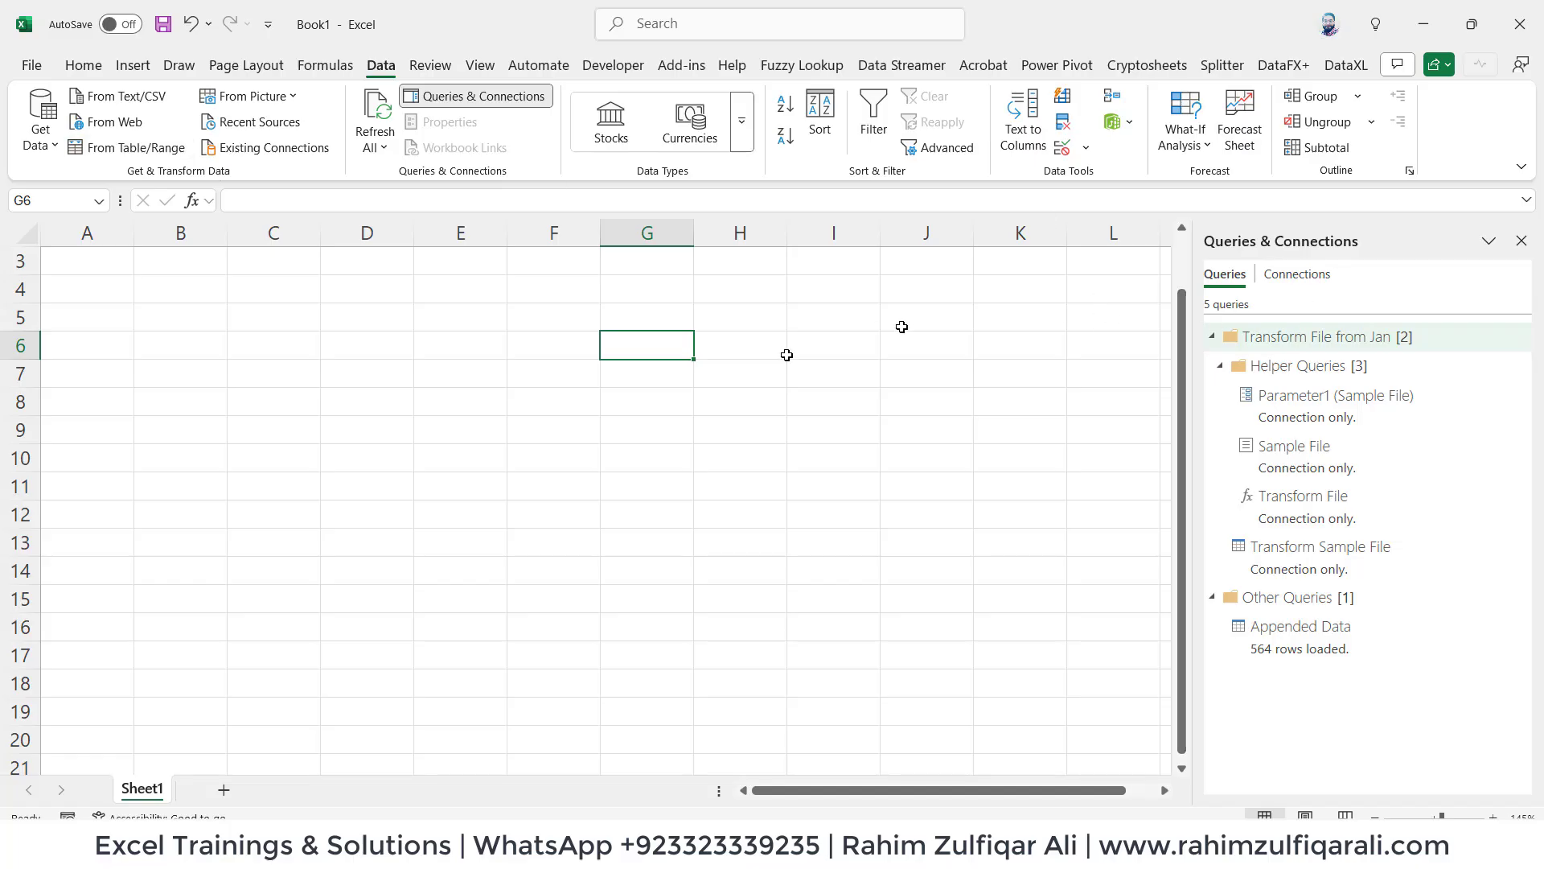
click(336, 384)
click(710, 394)
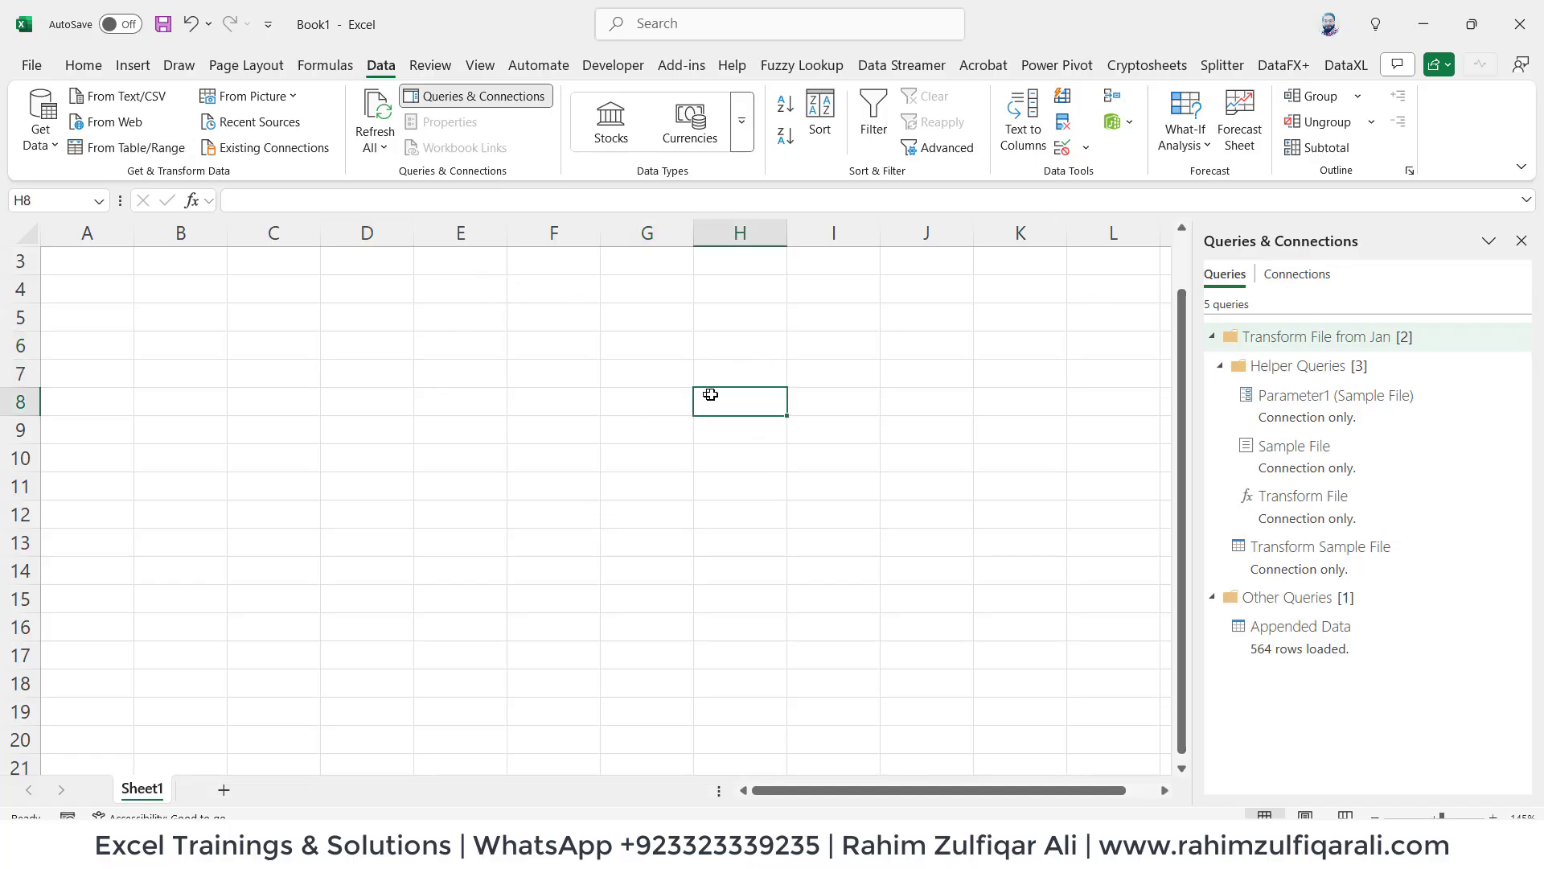
Open the workbook's Data Model in Power Pivot for management
click(1034, 69)
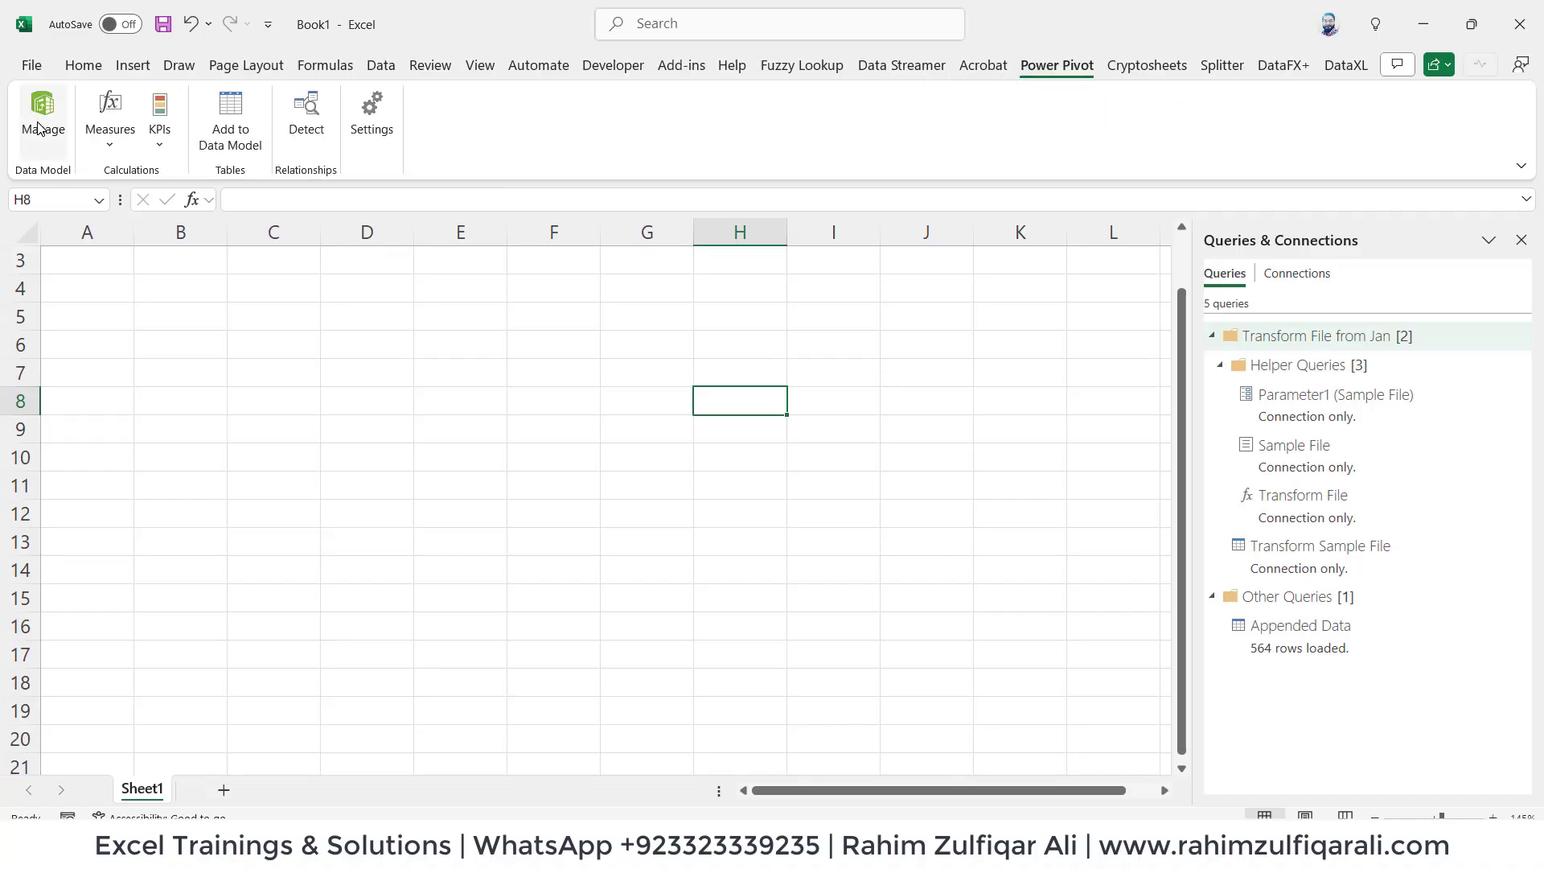
click(384, 68)
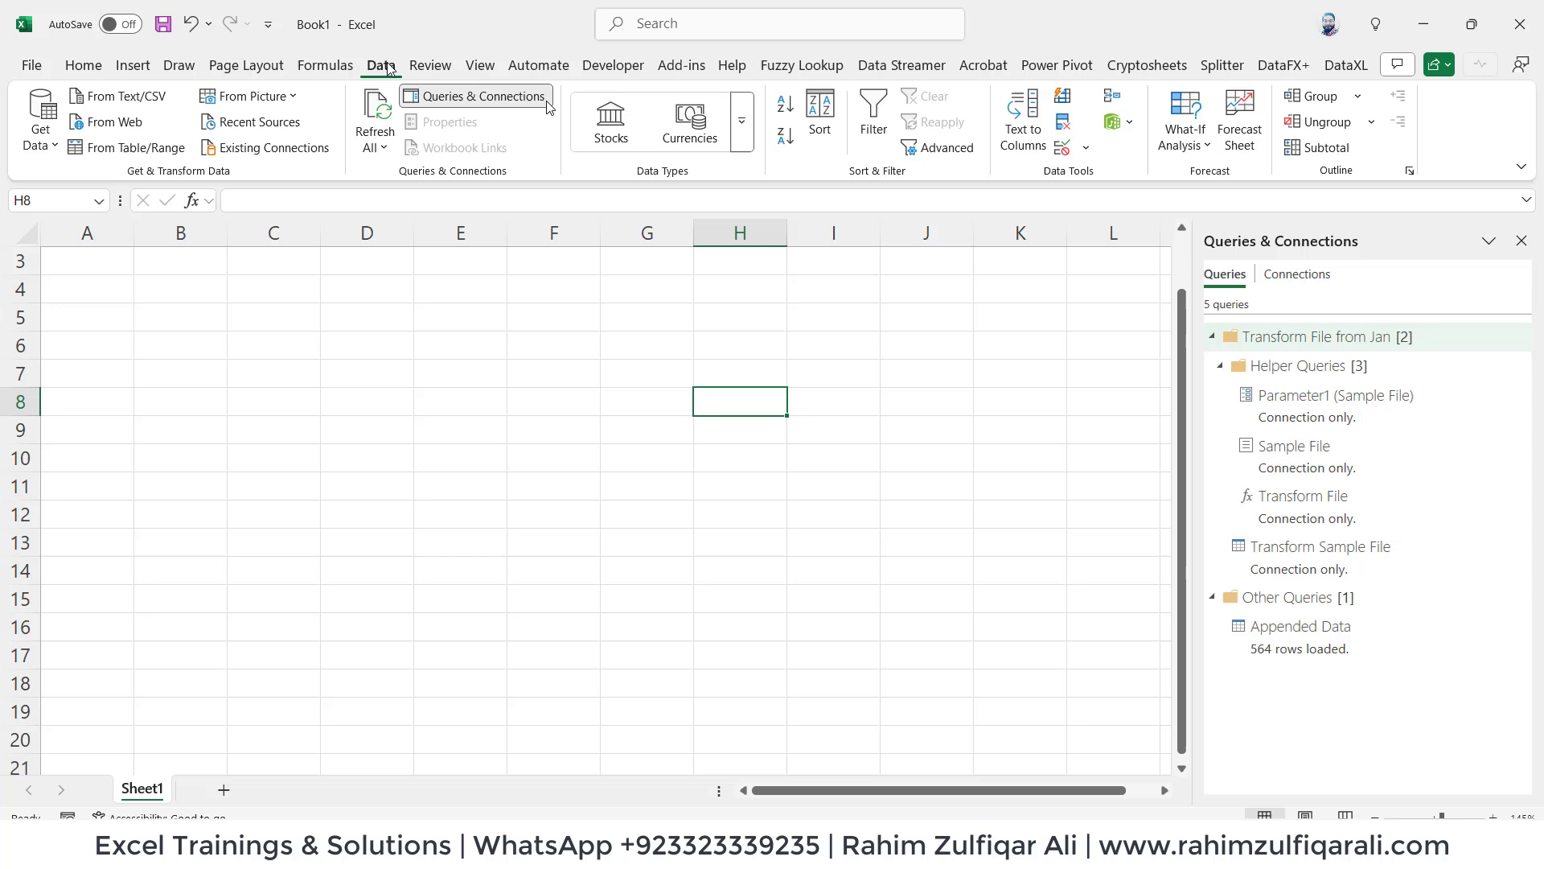
click(1114, 129)
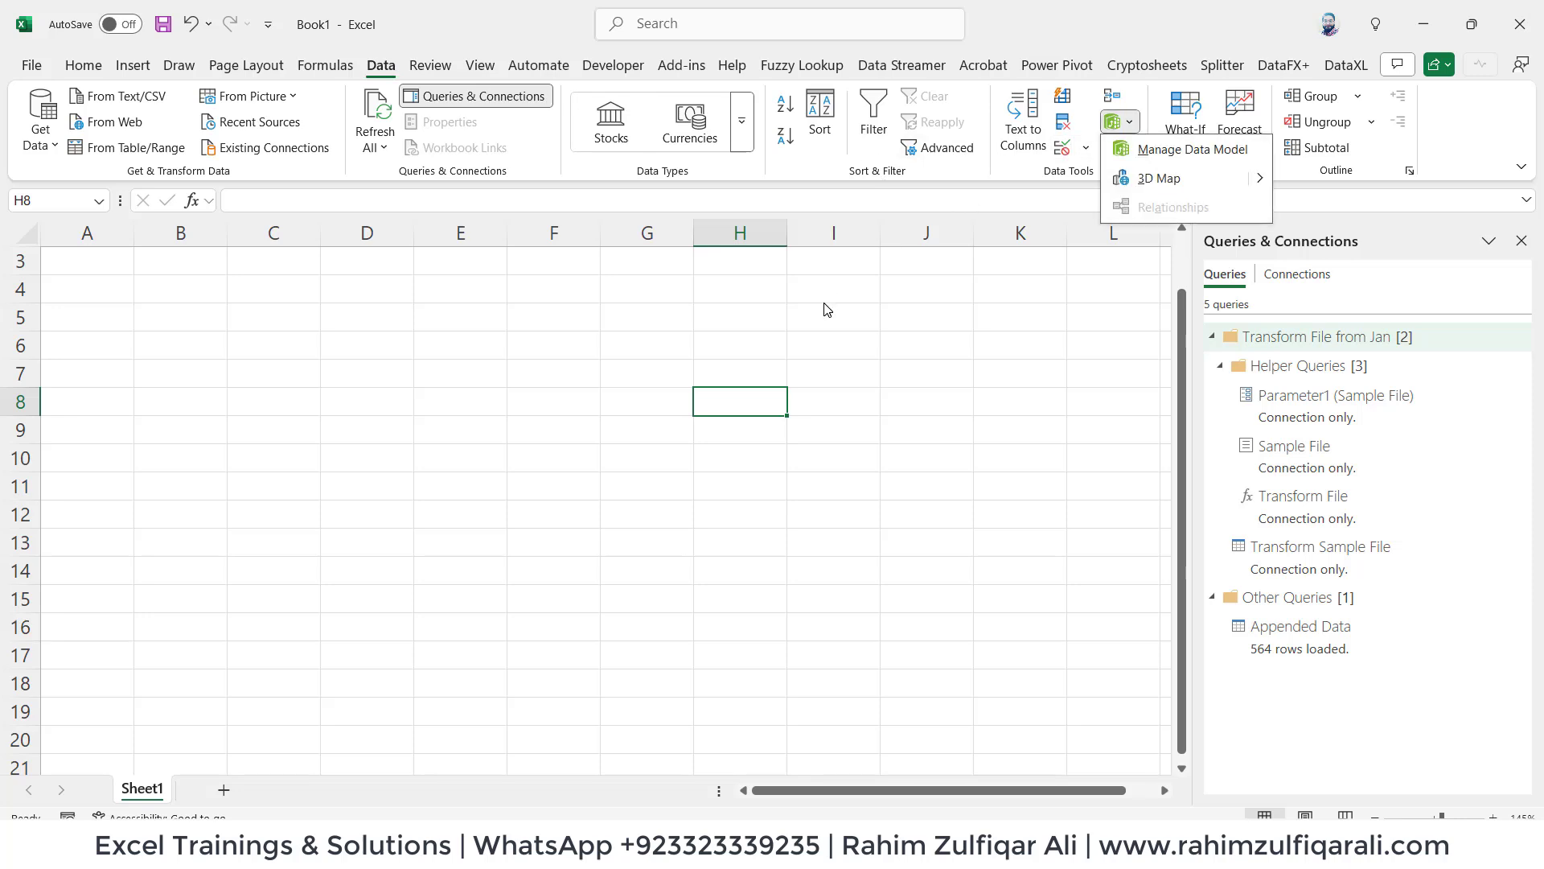
click(1150, 150)
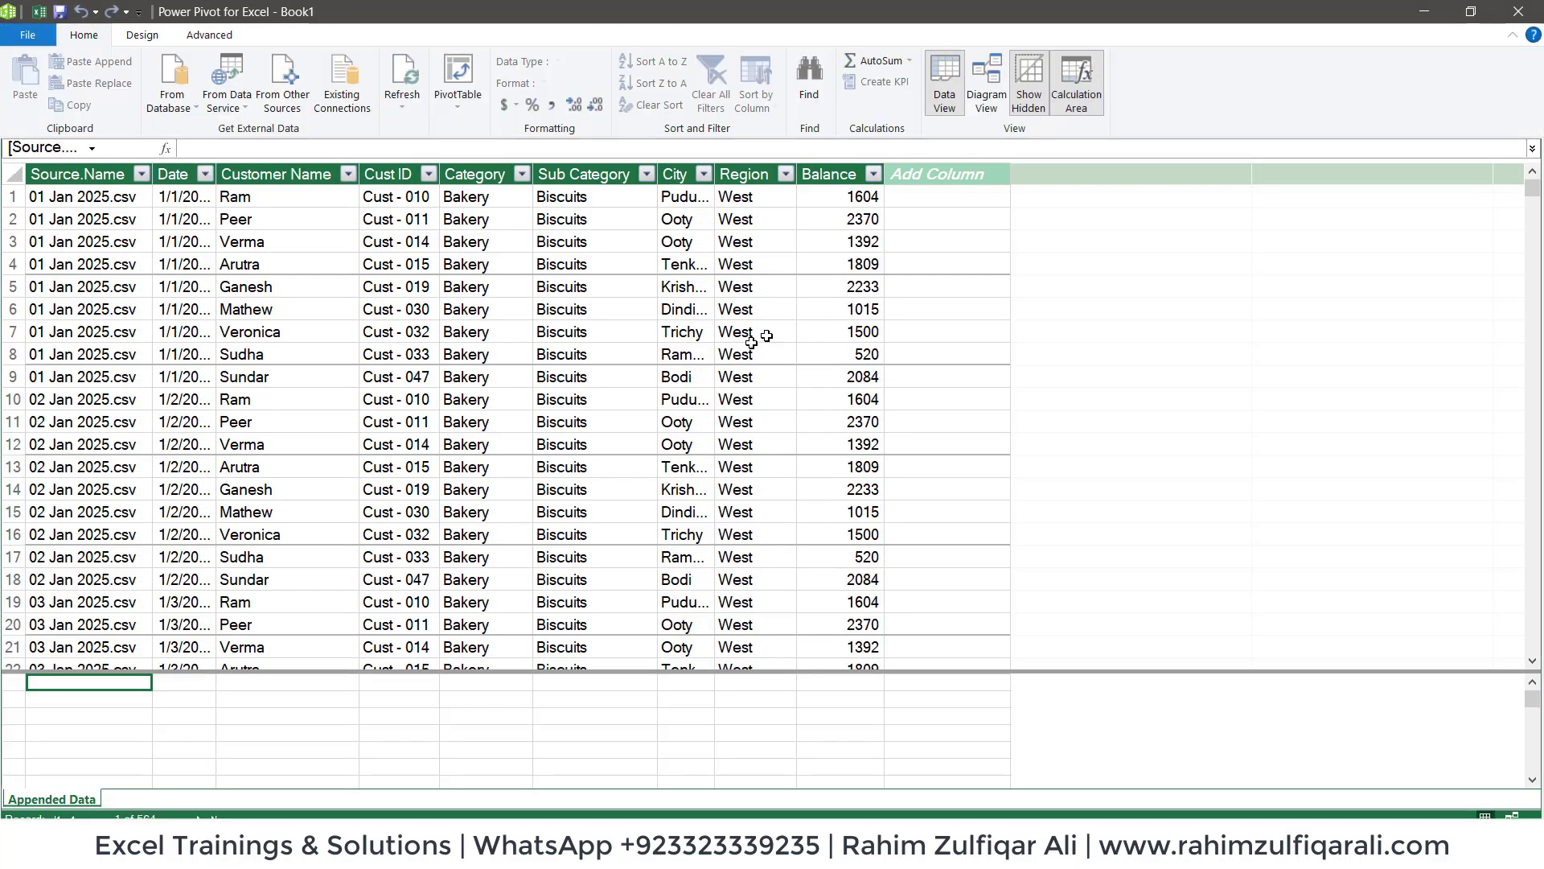
Examine the Appended Data table in the Data Model, including the Source.Name filter values and the Balance column
click(736, 331)
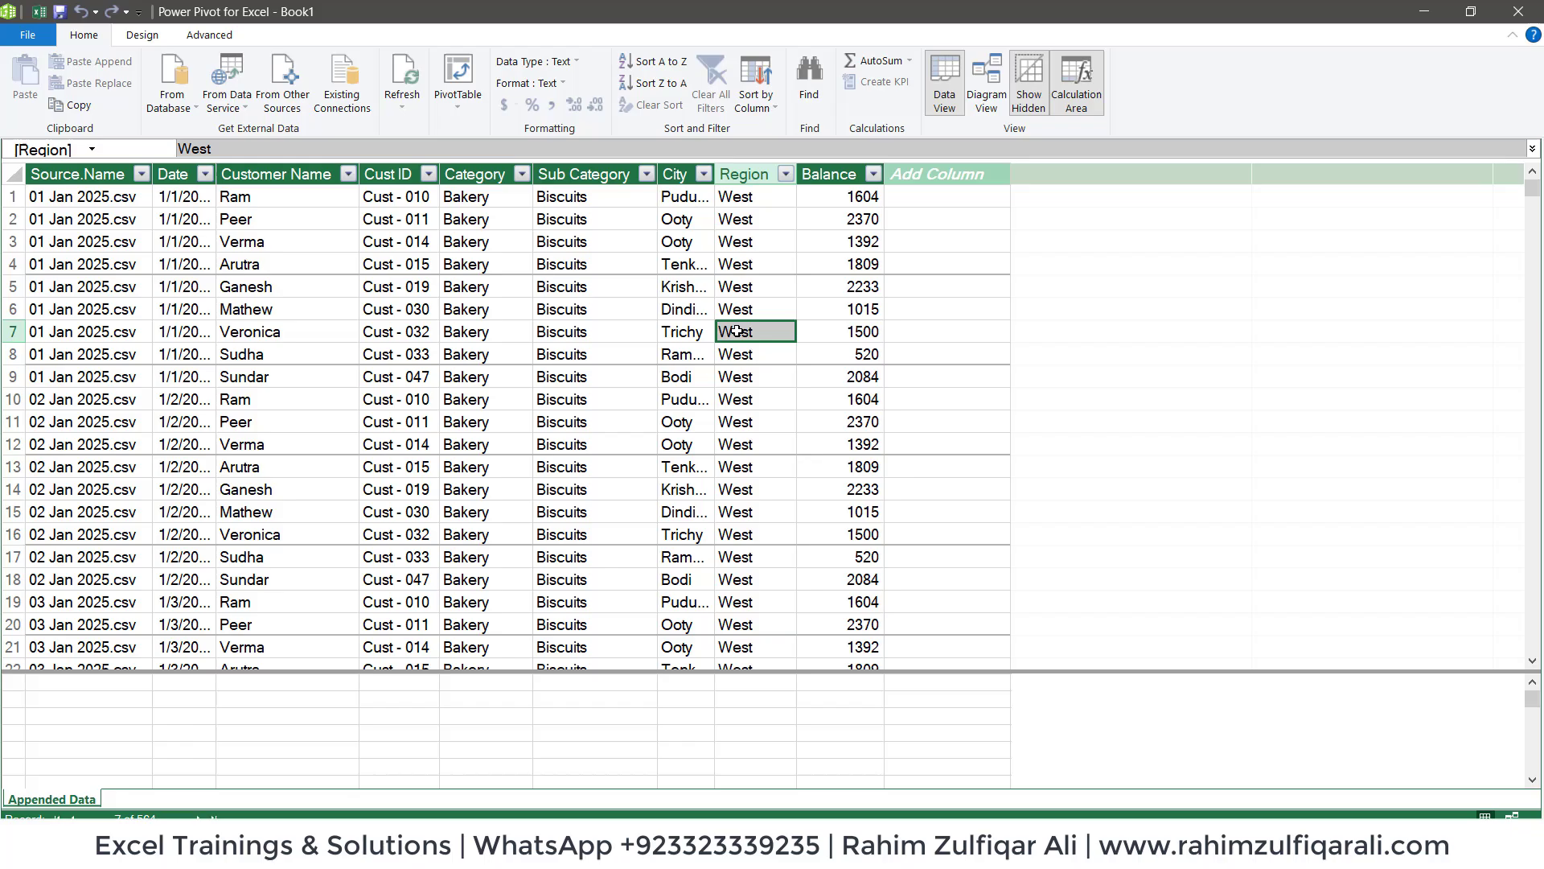
click(142, 174)
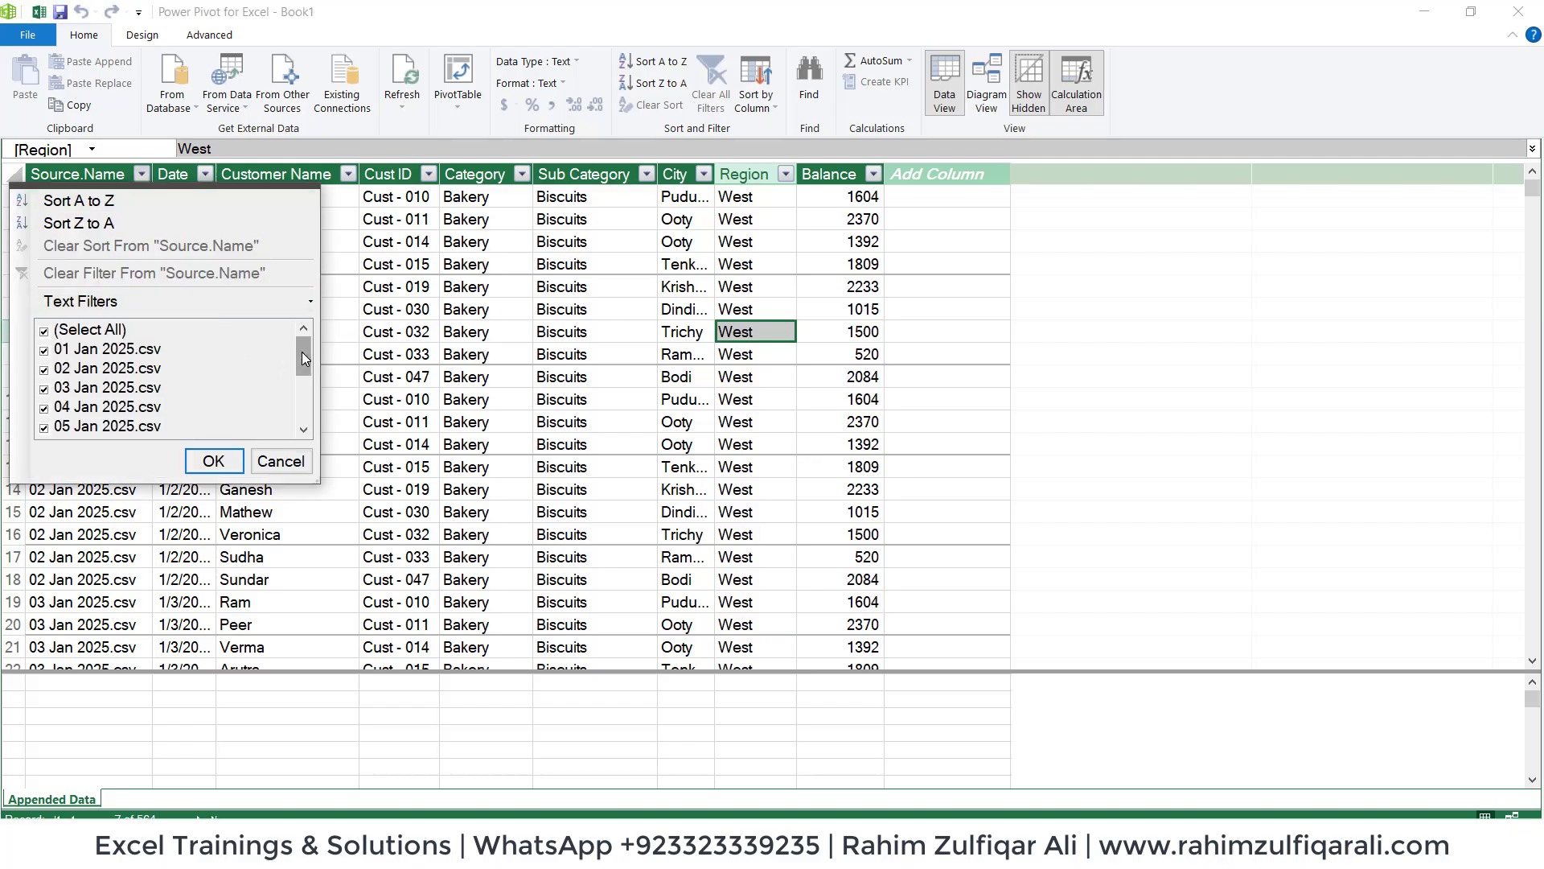
mouse_move(304, 357)
mouse_down()
mouse_move(303, 405)
mouse_move(278, 355)
mouse_up()
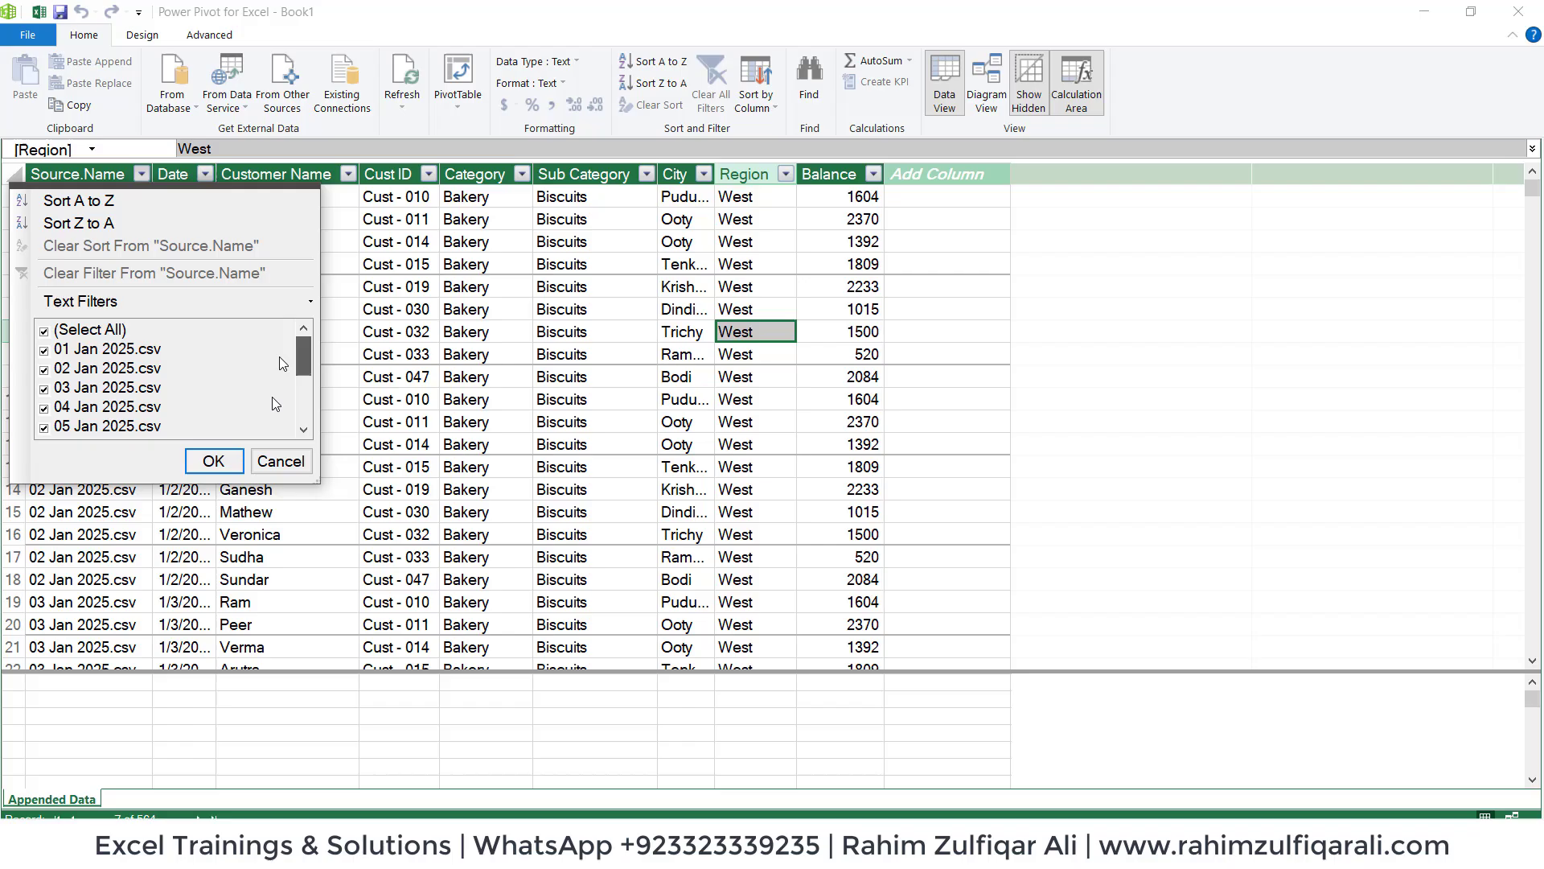
click(280, 461)
click(760, 491)
click(850, 215)
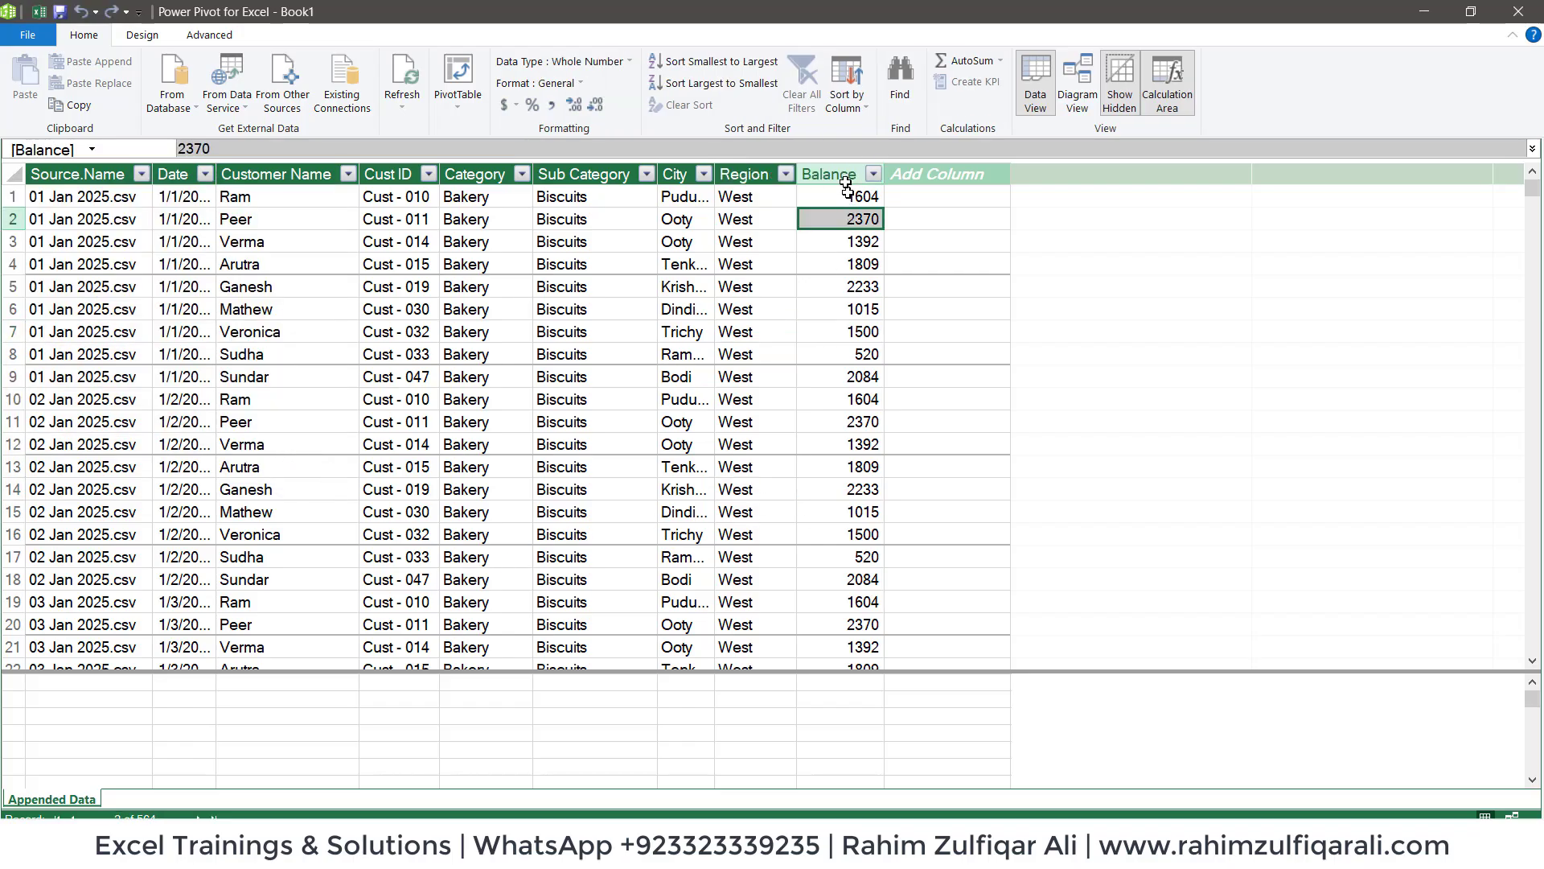
click(846, 180)
click(834, 216)
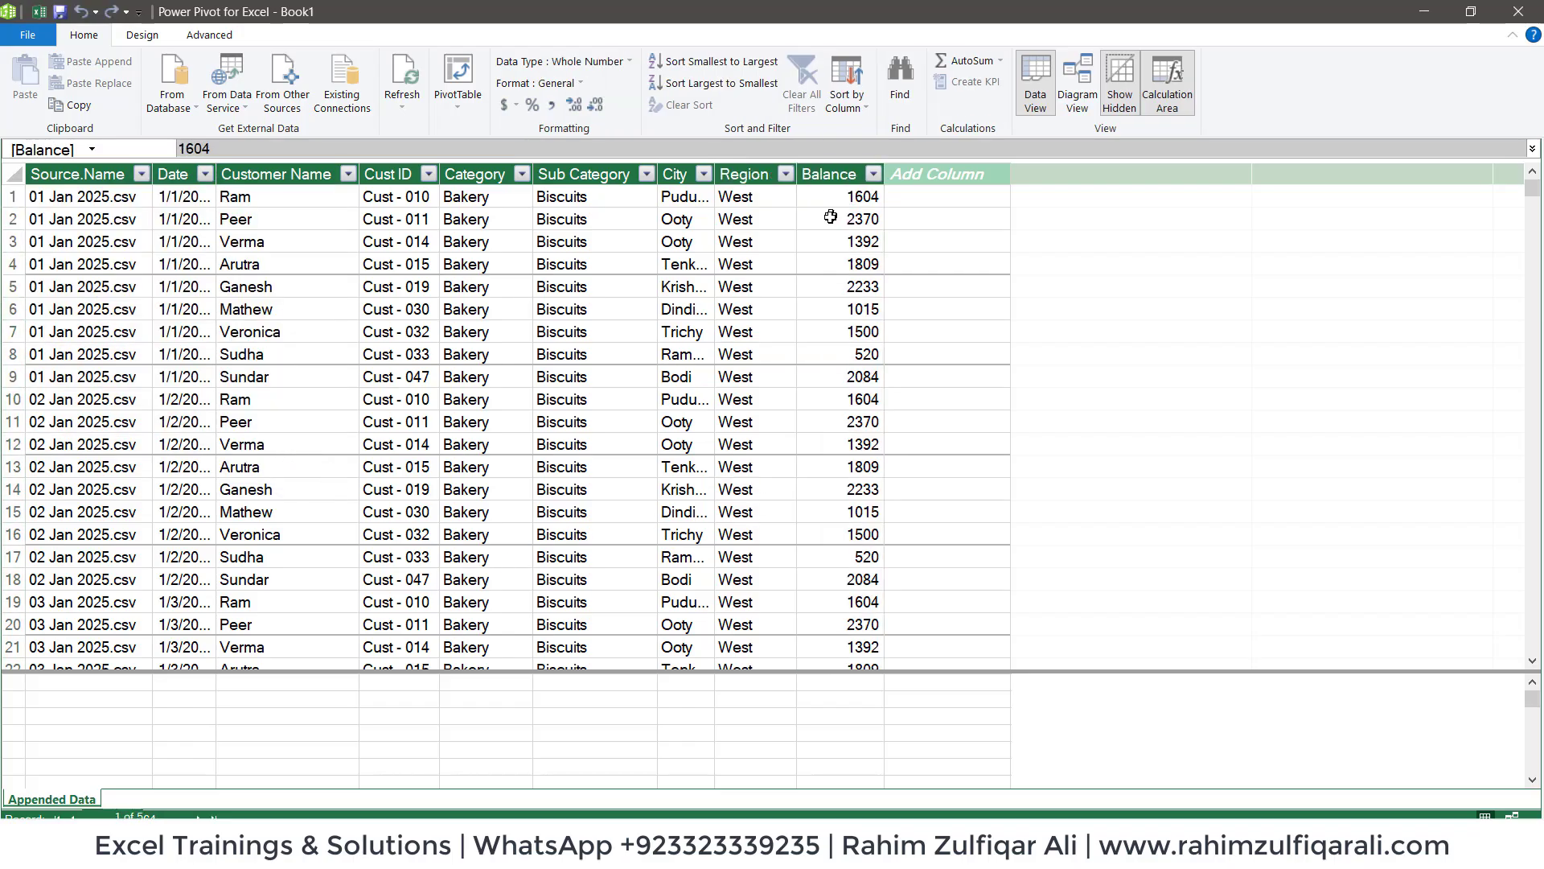
Enlarge the calculation area and add an AutoSum Average measure beneath the Balance column
click(845, 687)
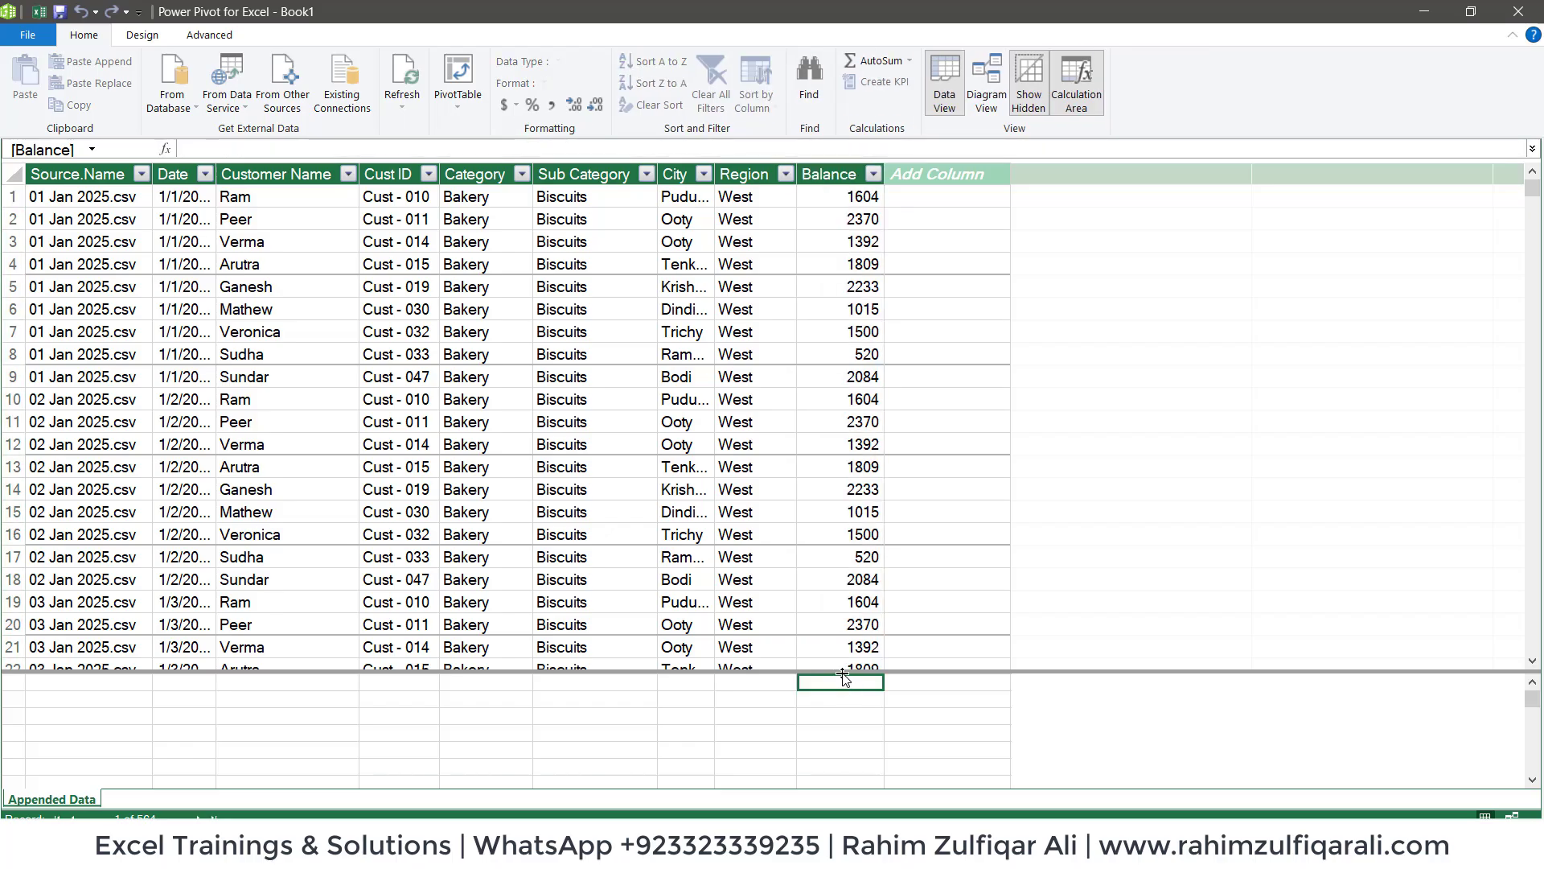
drag(844, 674, 844, 602)
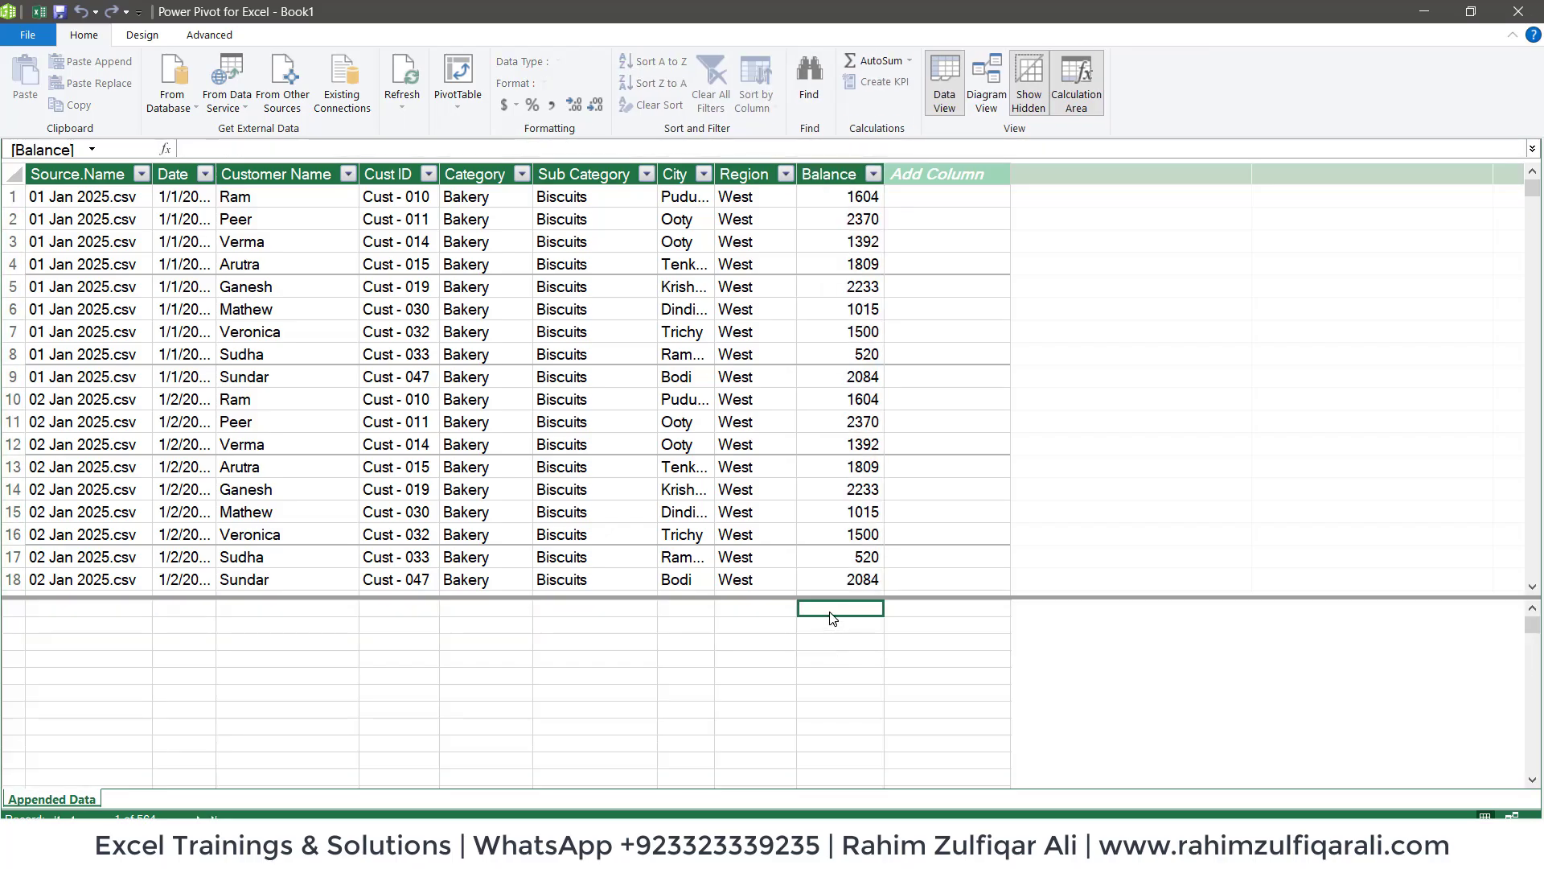
click(587, 148)
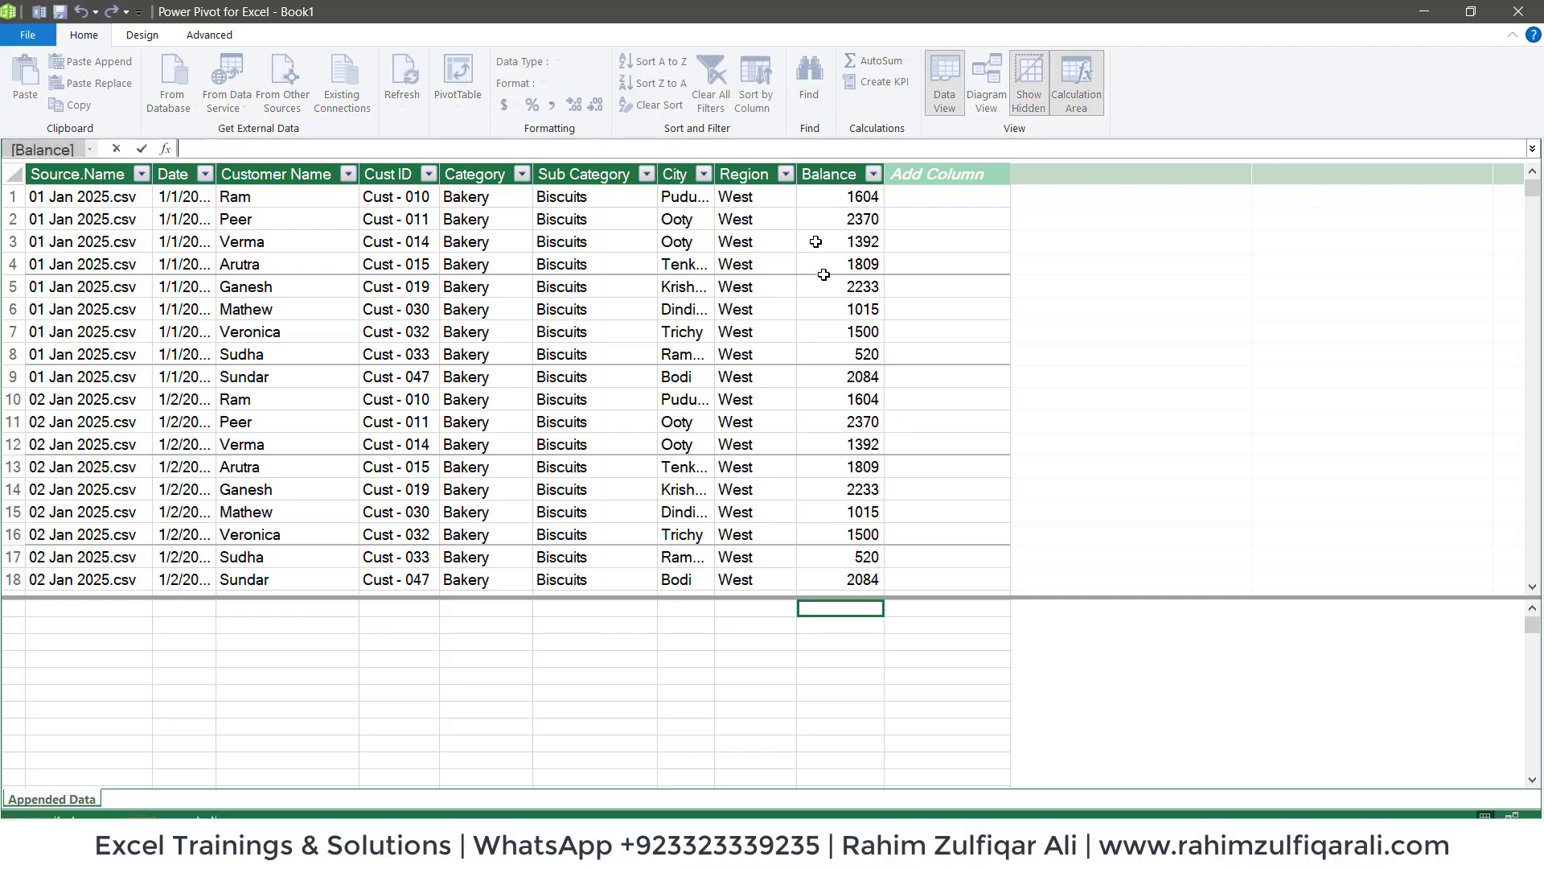
click(832, 612)
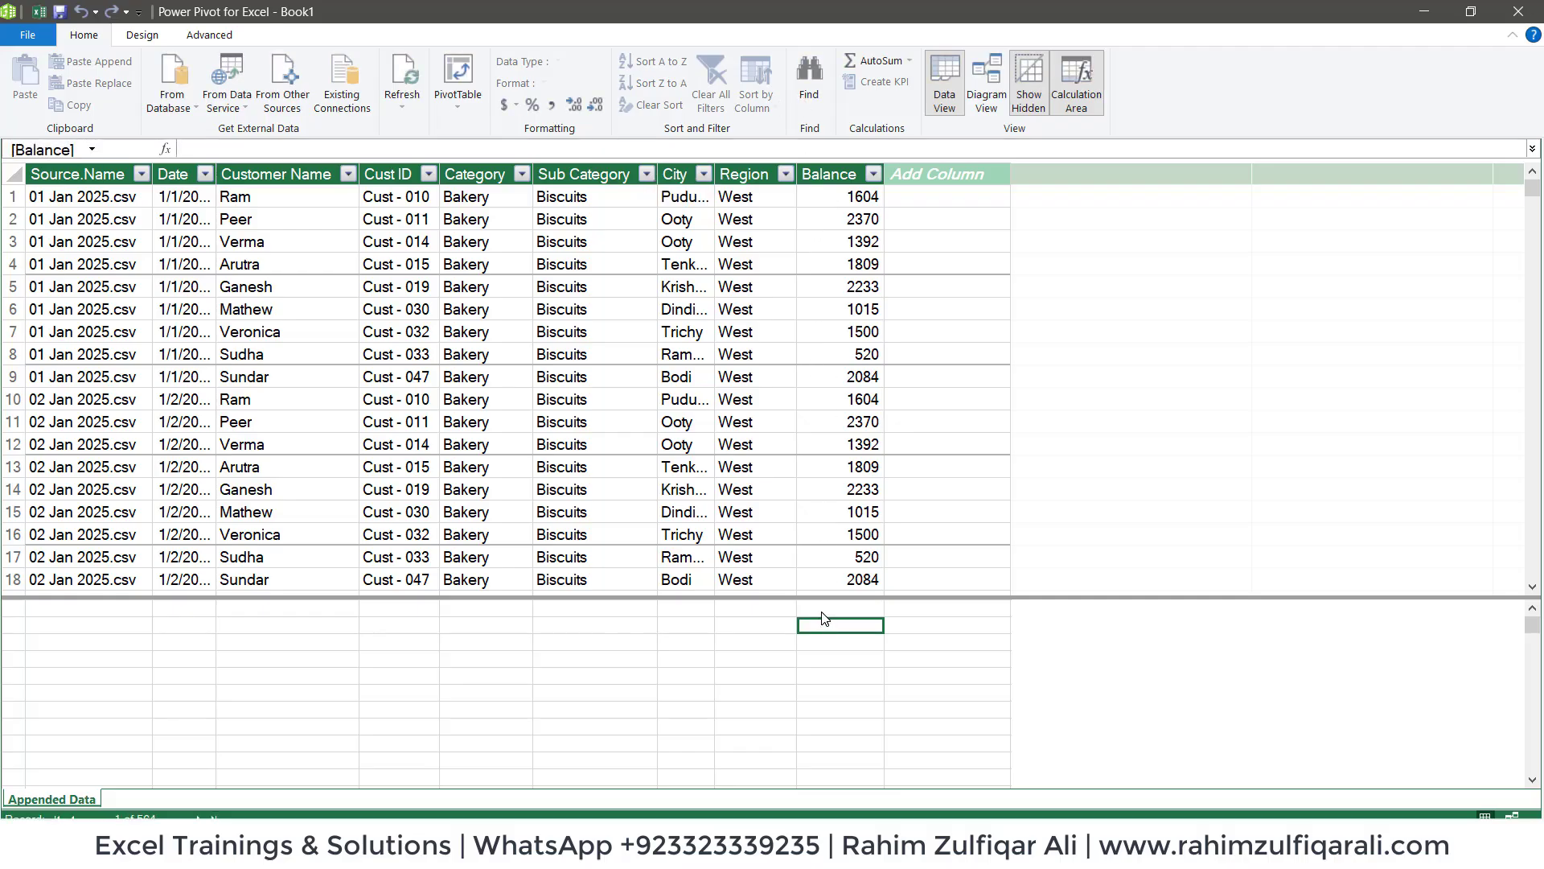
click(915, 61)
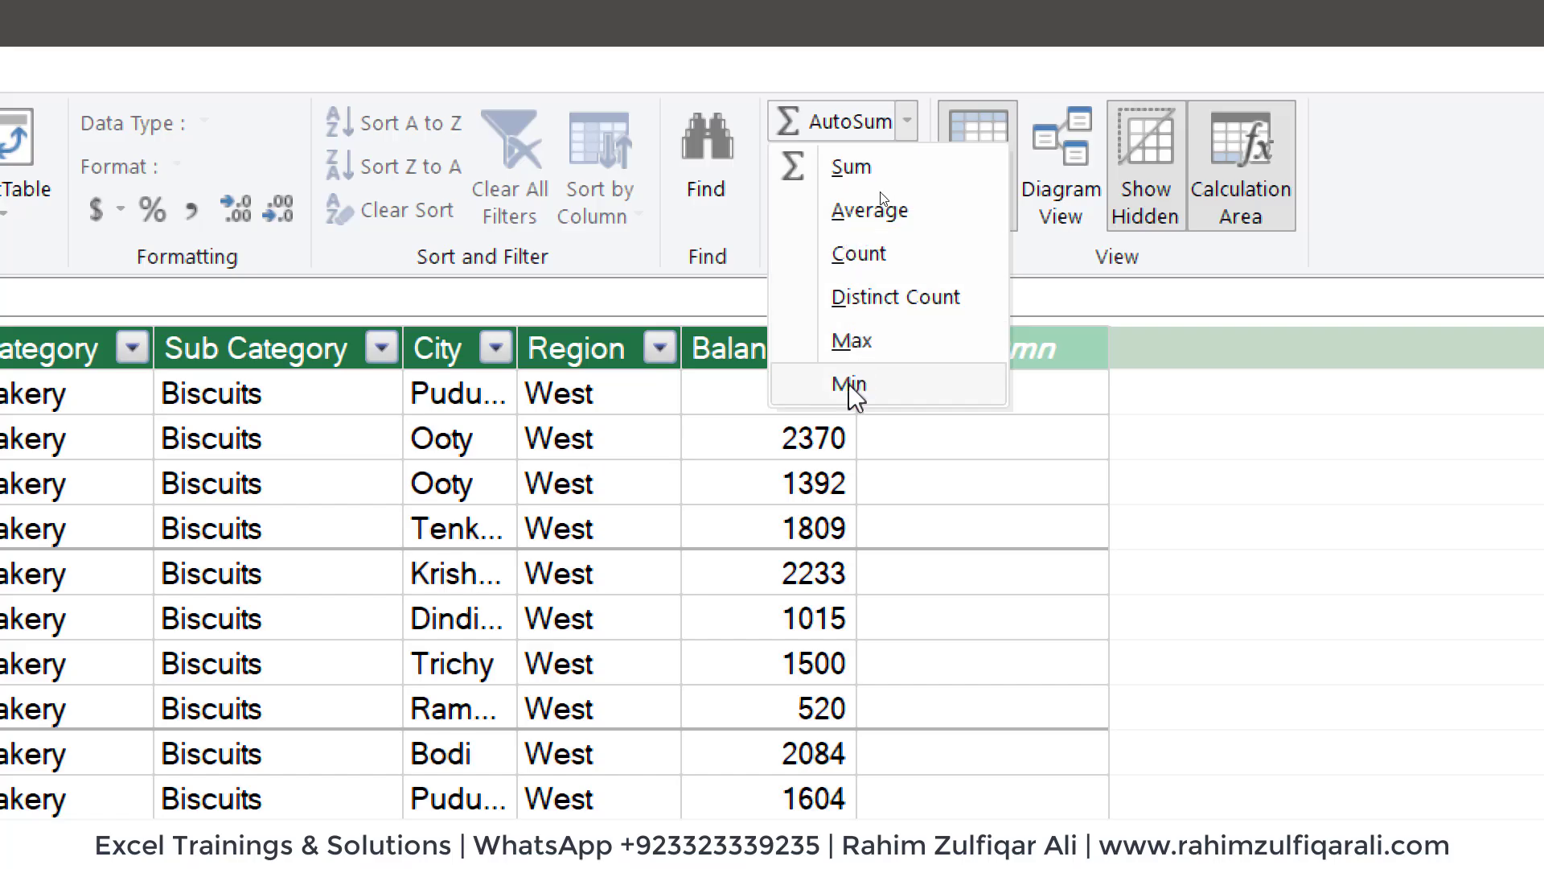
key(Escape)
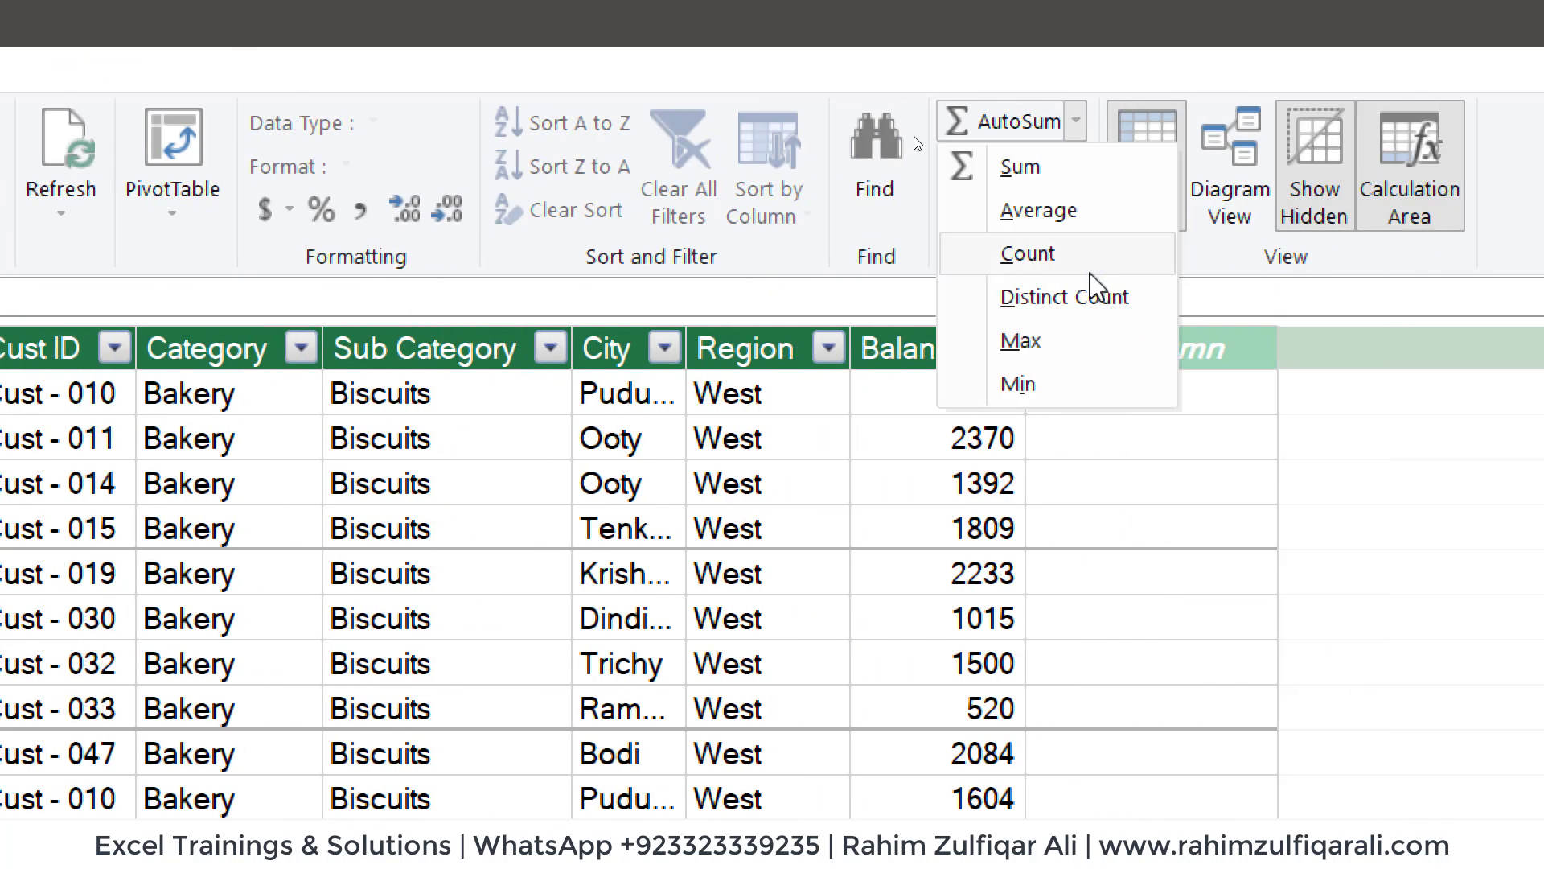
click(1049, 217)
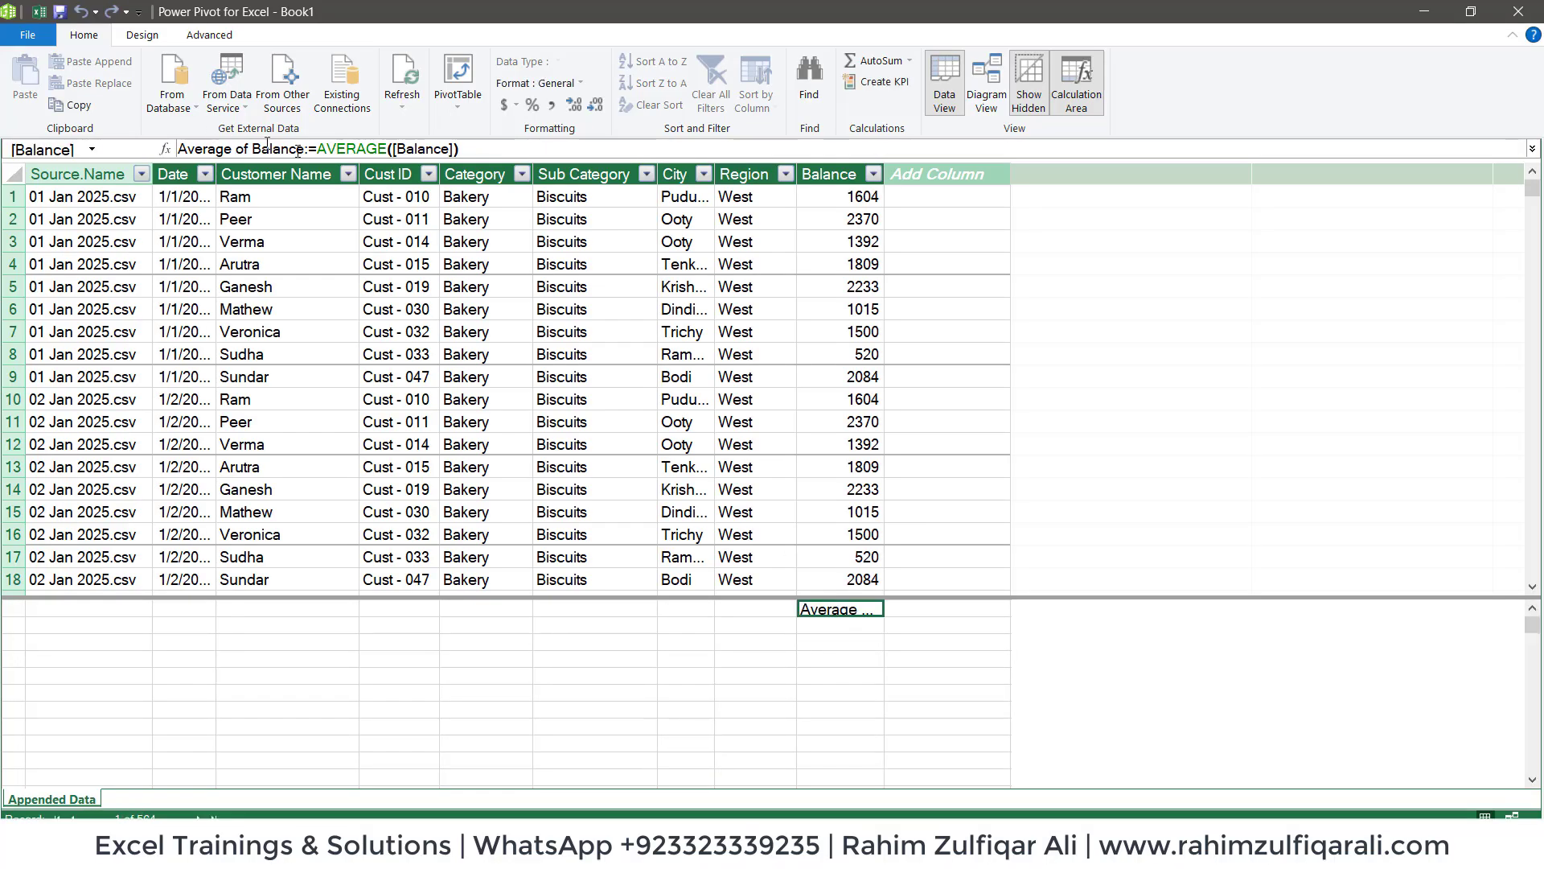
Widen the Balance column enough to read the full Average of Balance measure
click(468, 150)
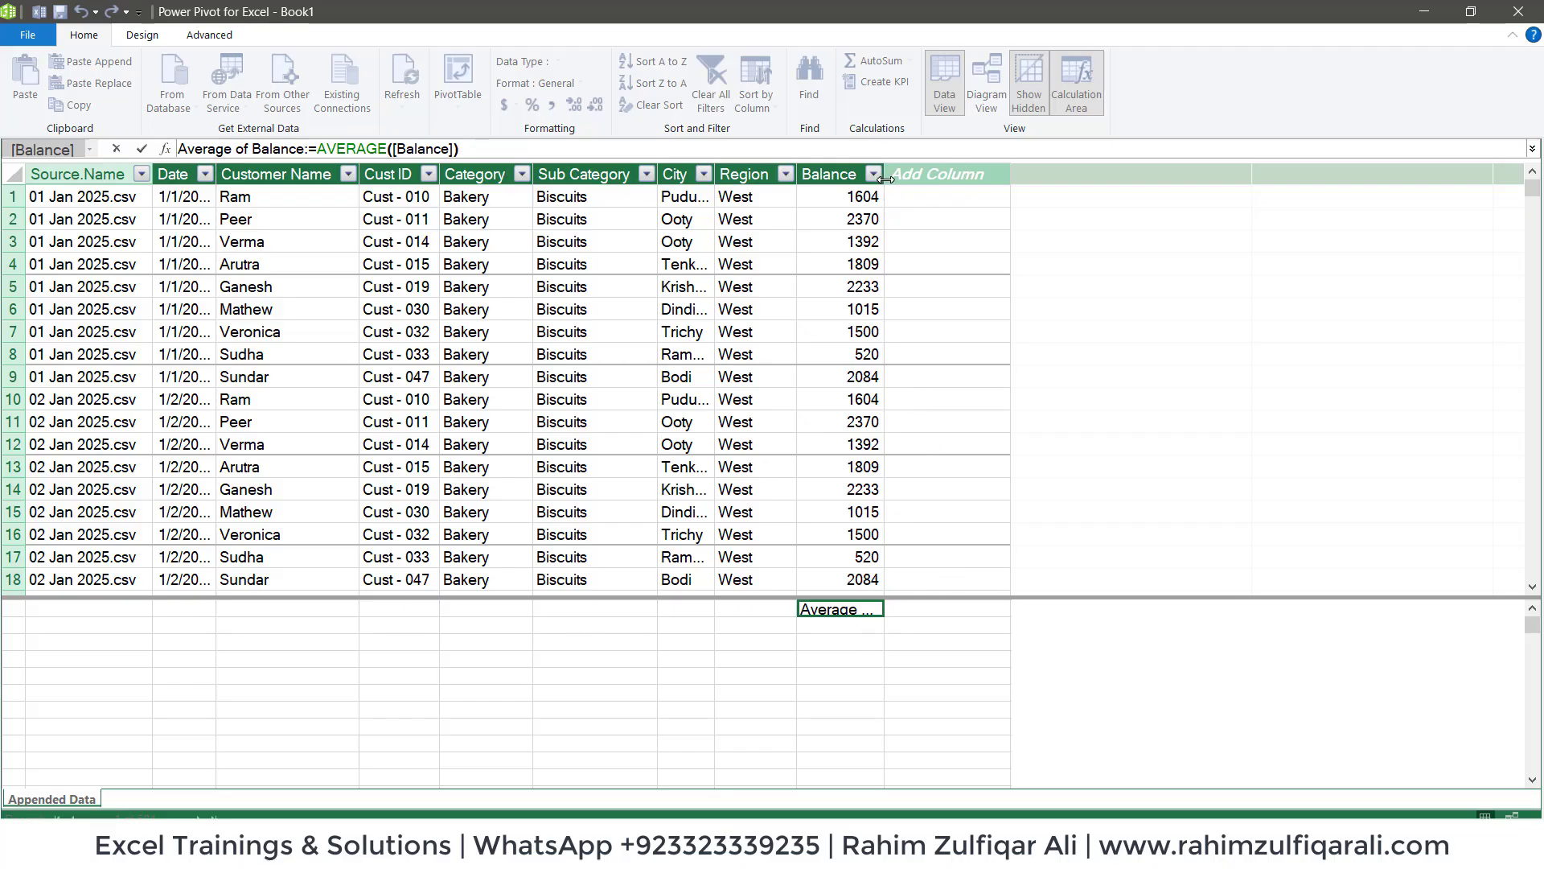
drag(885, 178, 1086, 177)
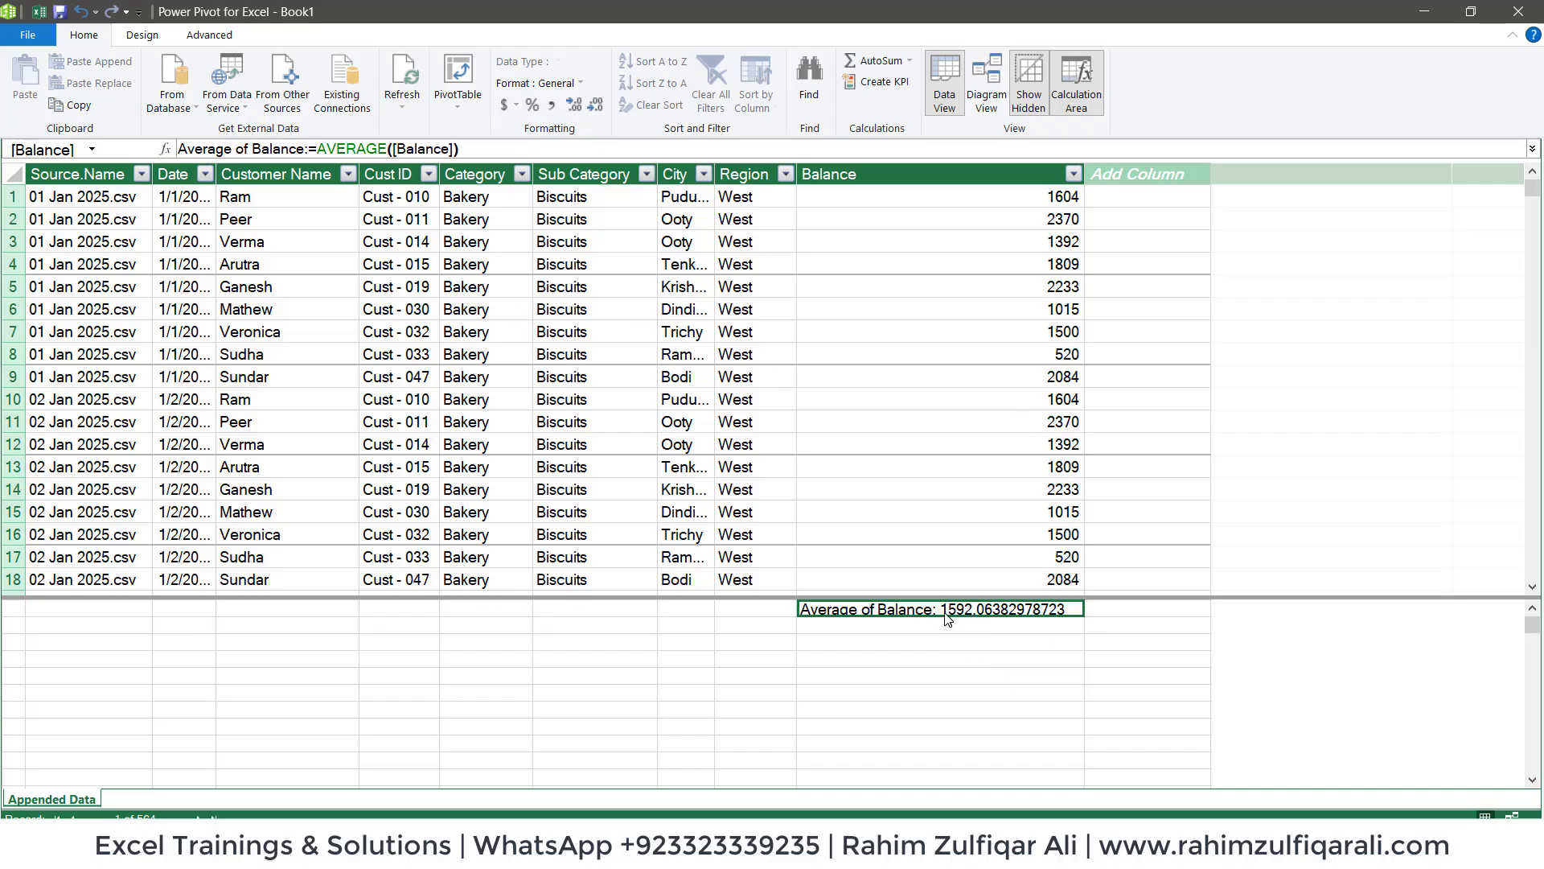
click(265, 203)
click(268, 243)
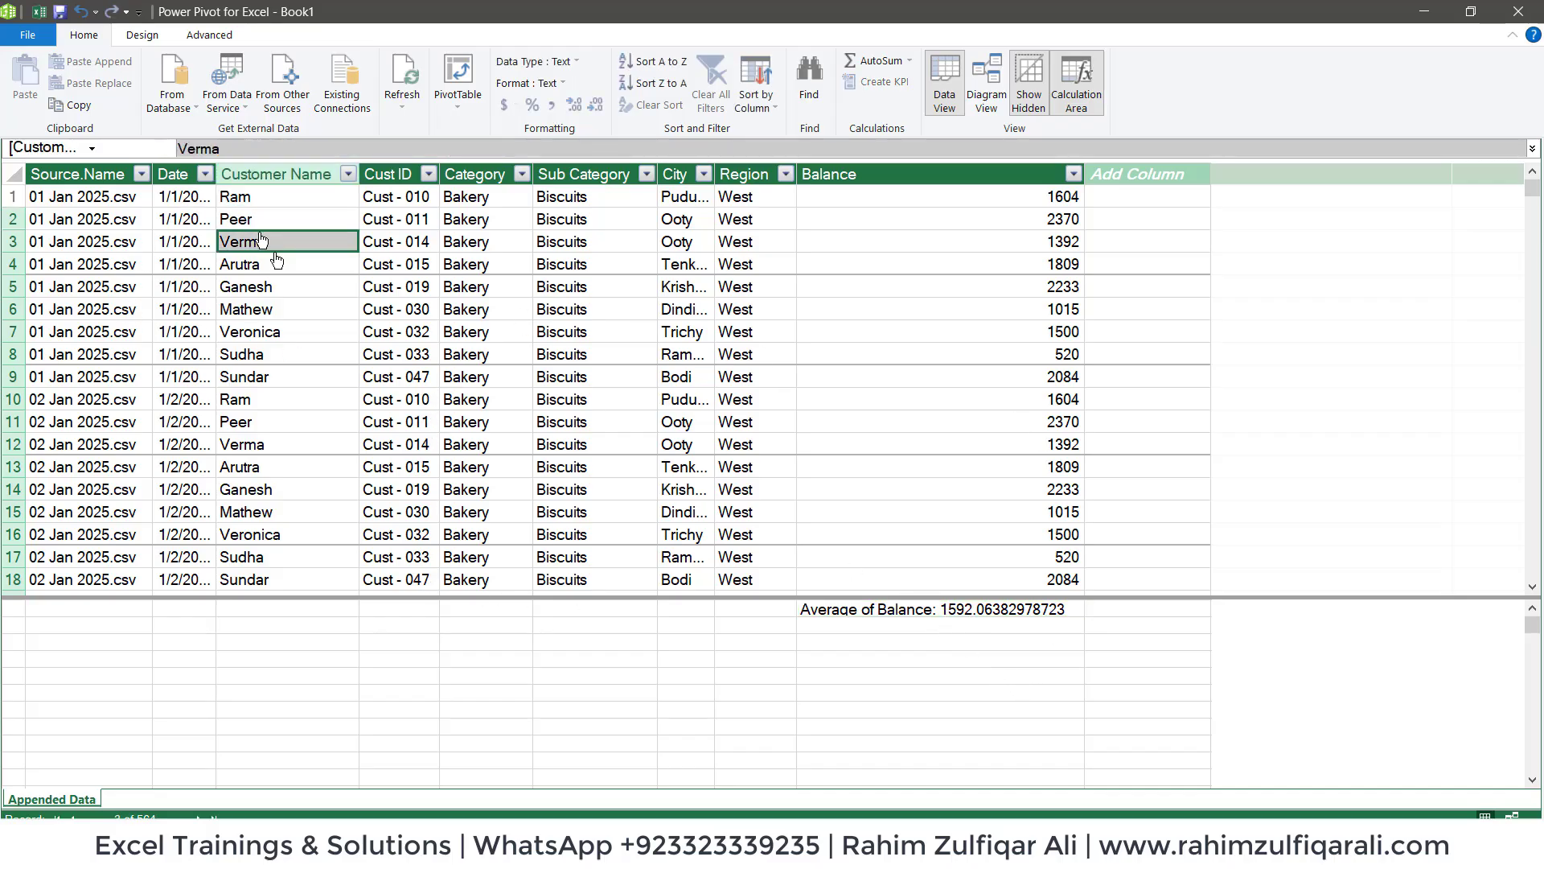
click(382, 240)
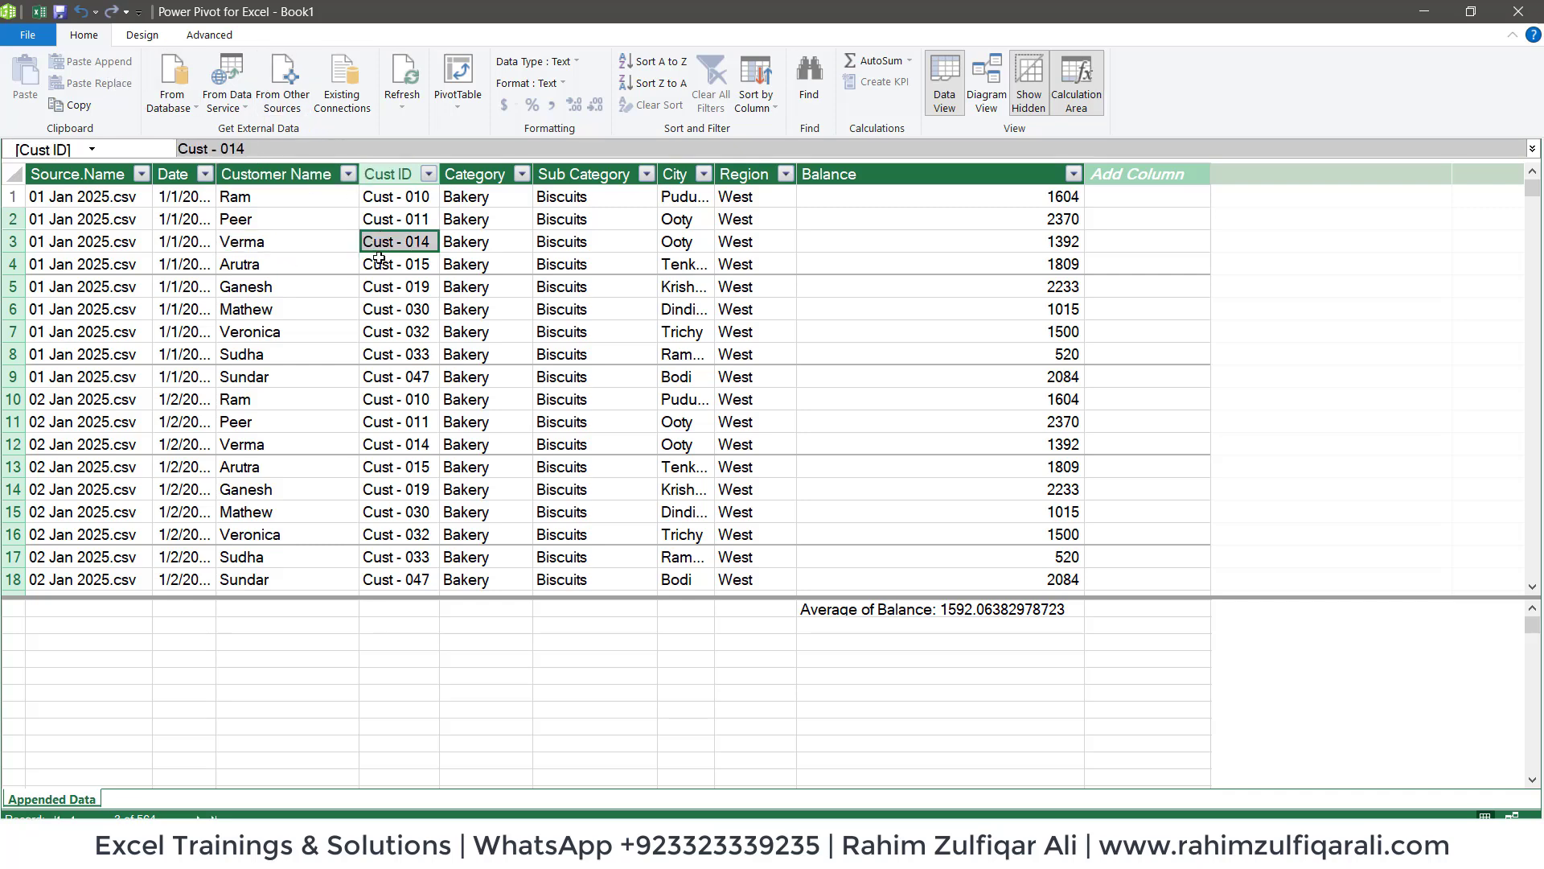
Create a PivotTable from the Data Model on the existing worksheet Sheet1 at cell A1
click(457, 108)
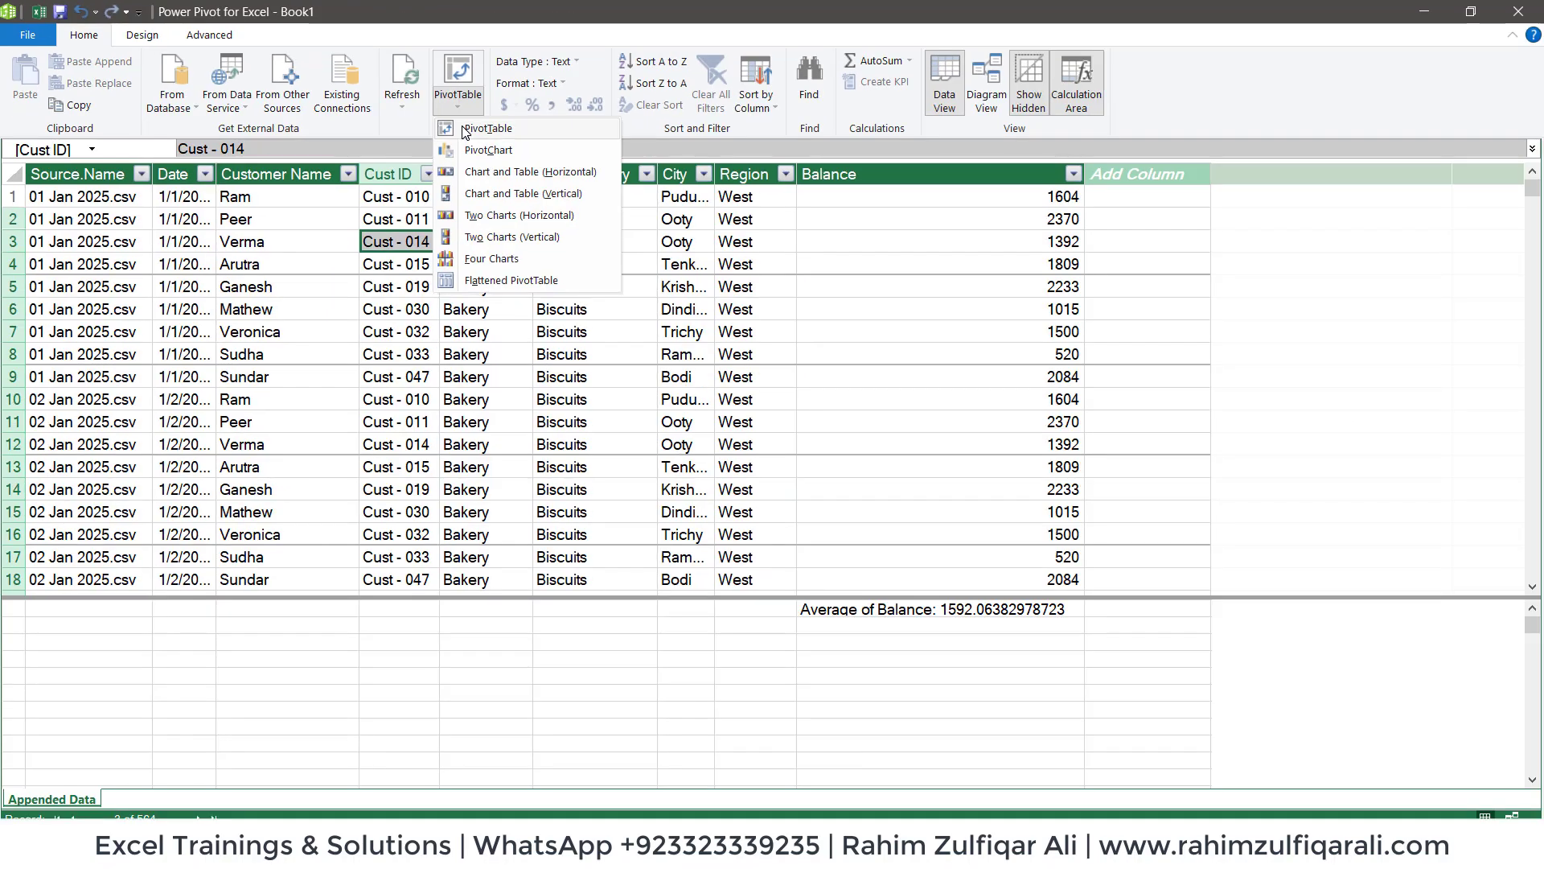
click(465, 133)
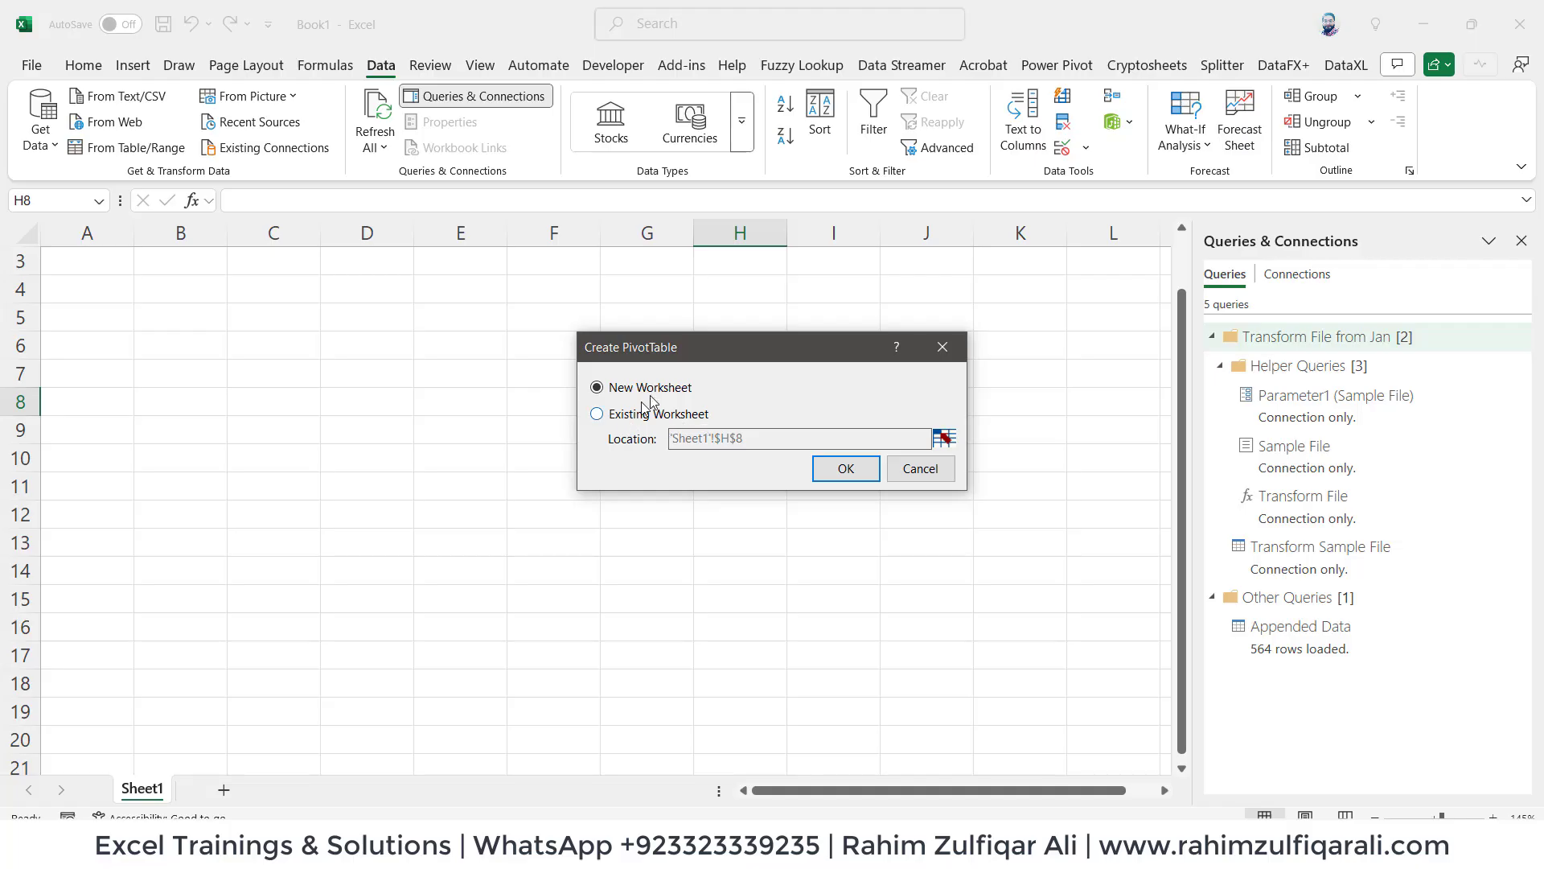
drag(666, 353, 409, 315)
click(414, 378)
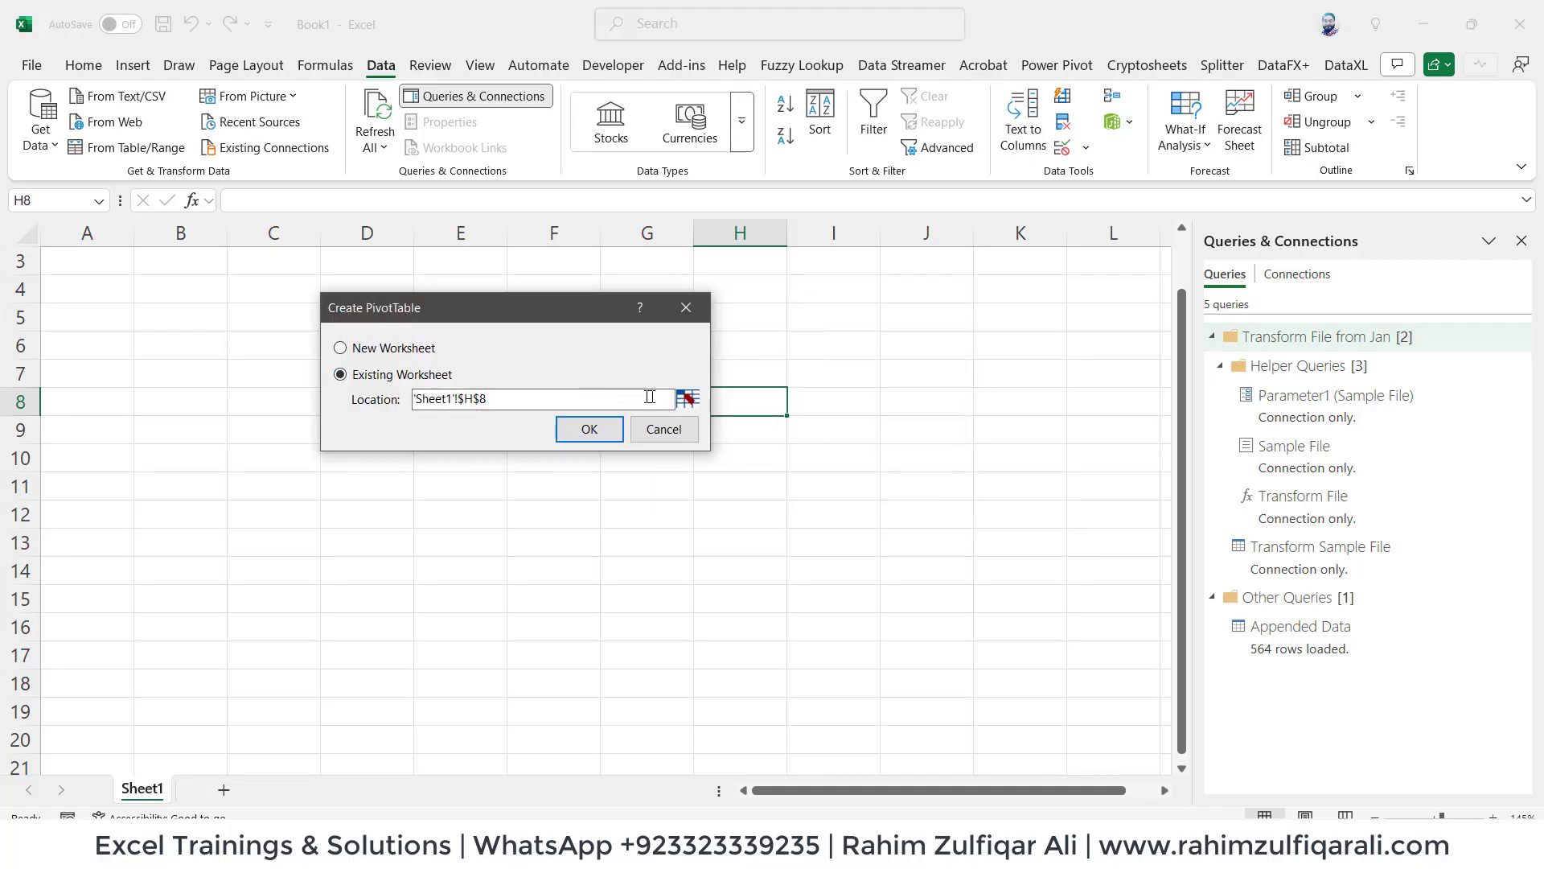
click(686, 398)
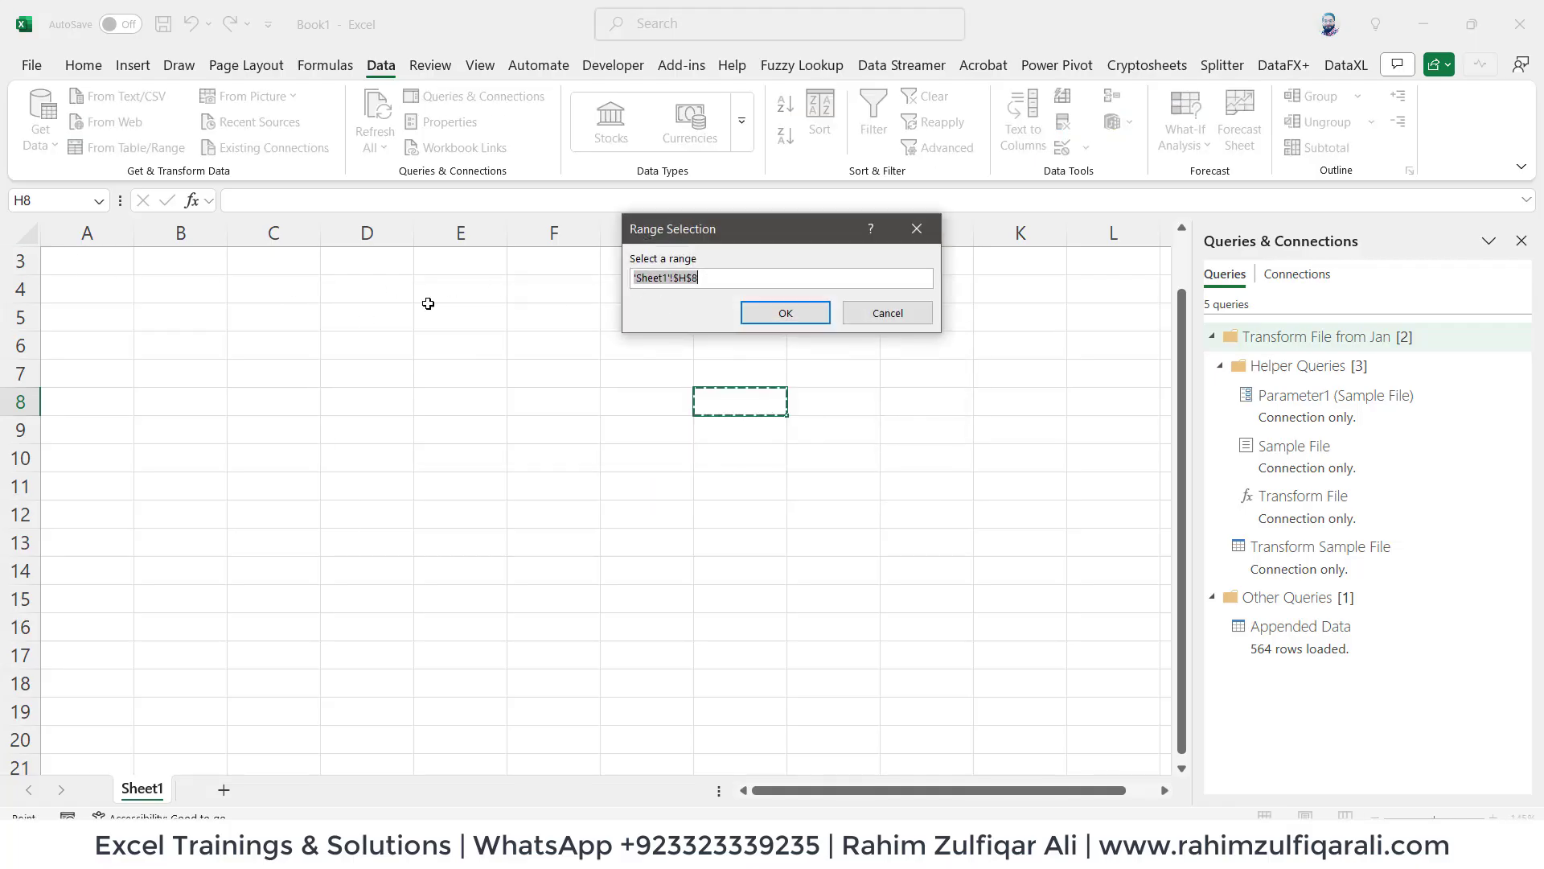
scroll(20, 324, up, 1)
click(65, 273)
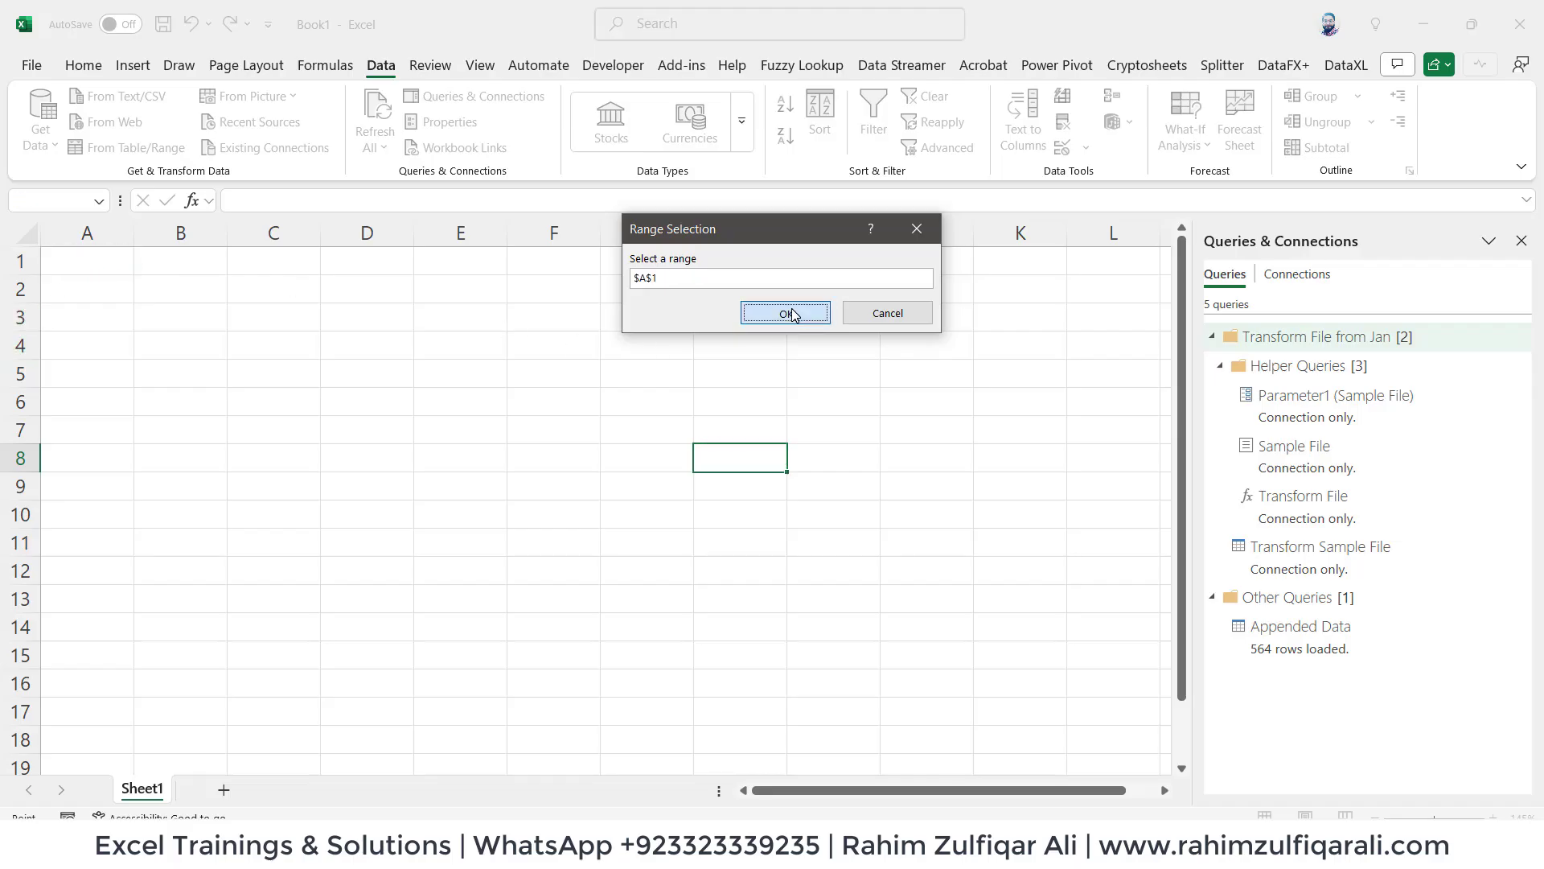
click(786, 313)
click(595, 432)
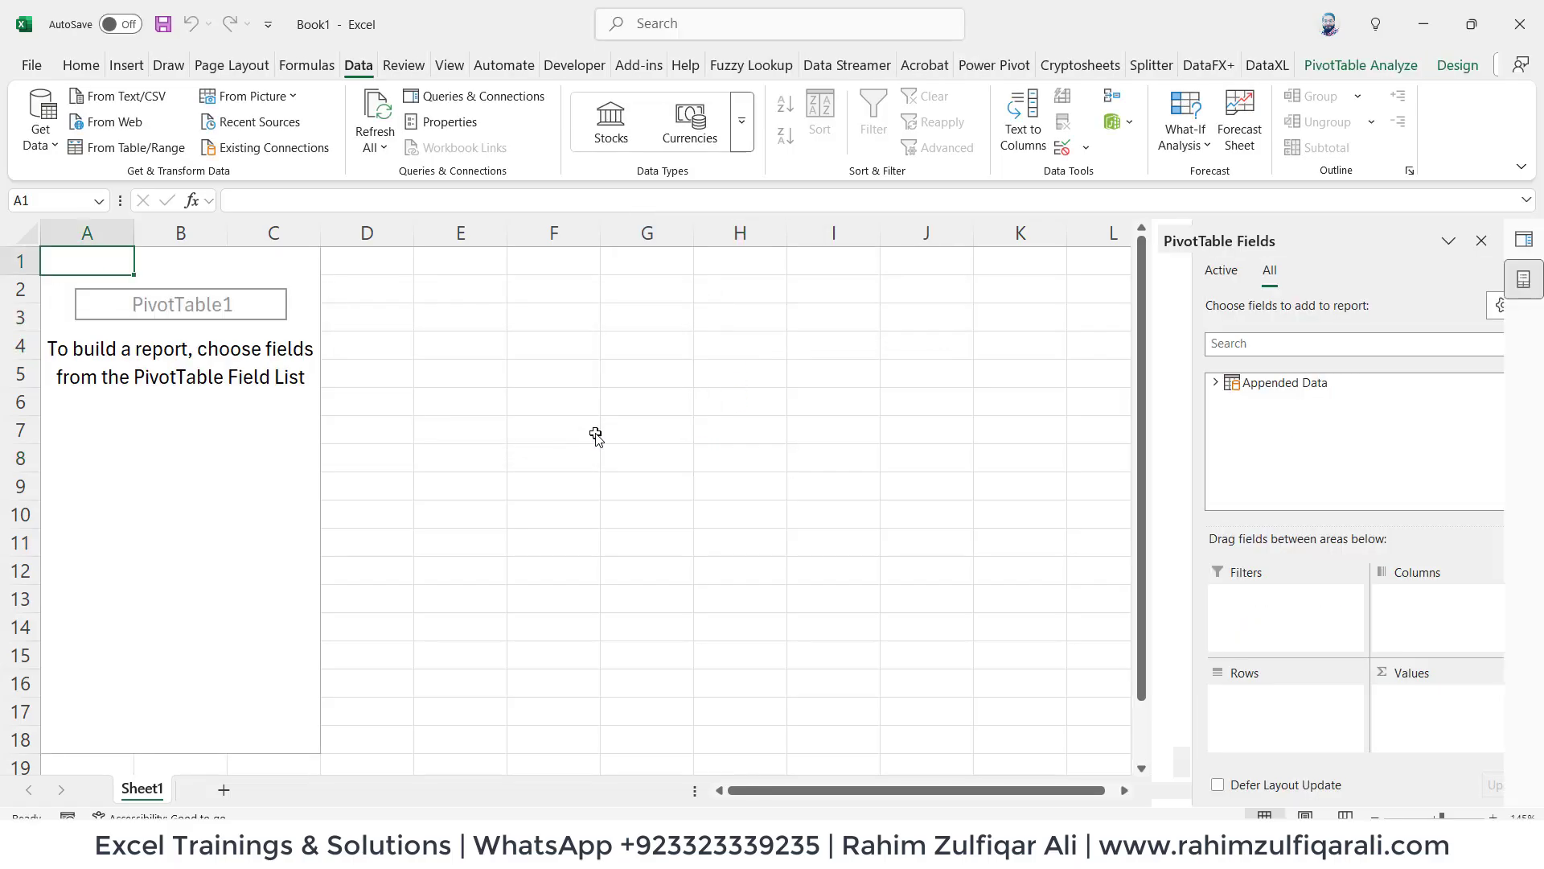
Build the PivotTable from Appended Data with Cust ID as rows and the Average of Balance measure as values
click(1175, 383)
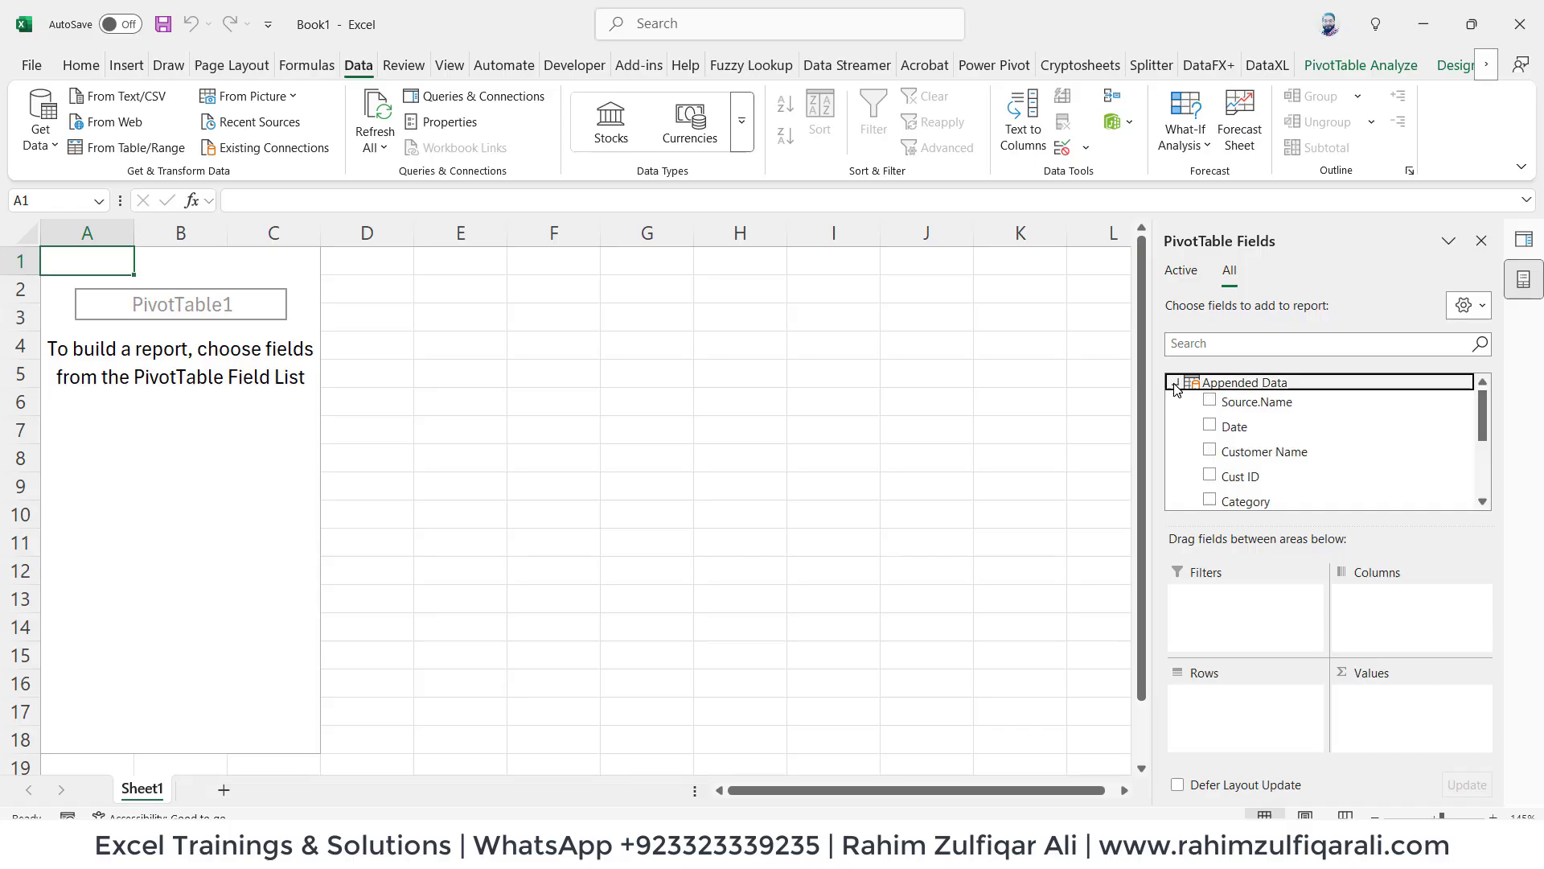
drag(1254, 476, 1227, 698)
scroll(1292, 466, down, 2)
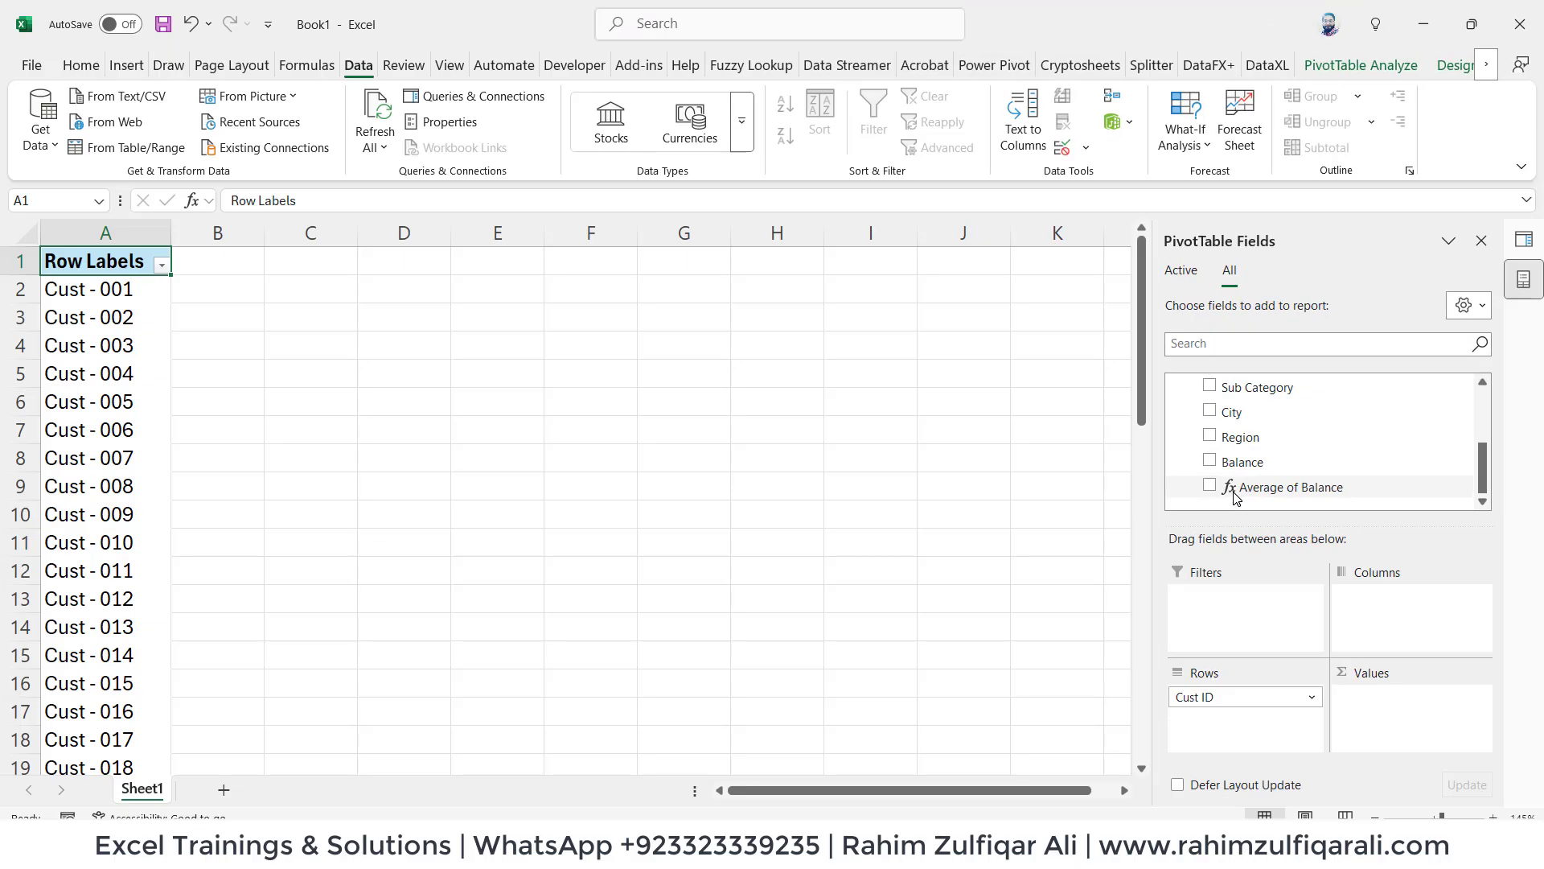
drag(1236, 494, 1391, 720)
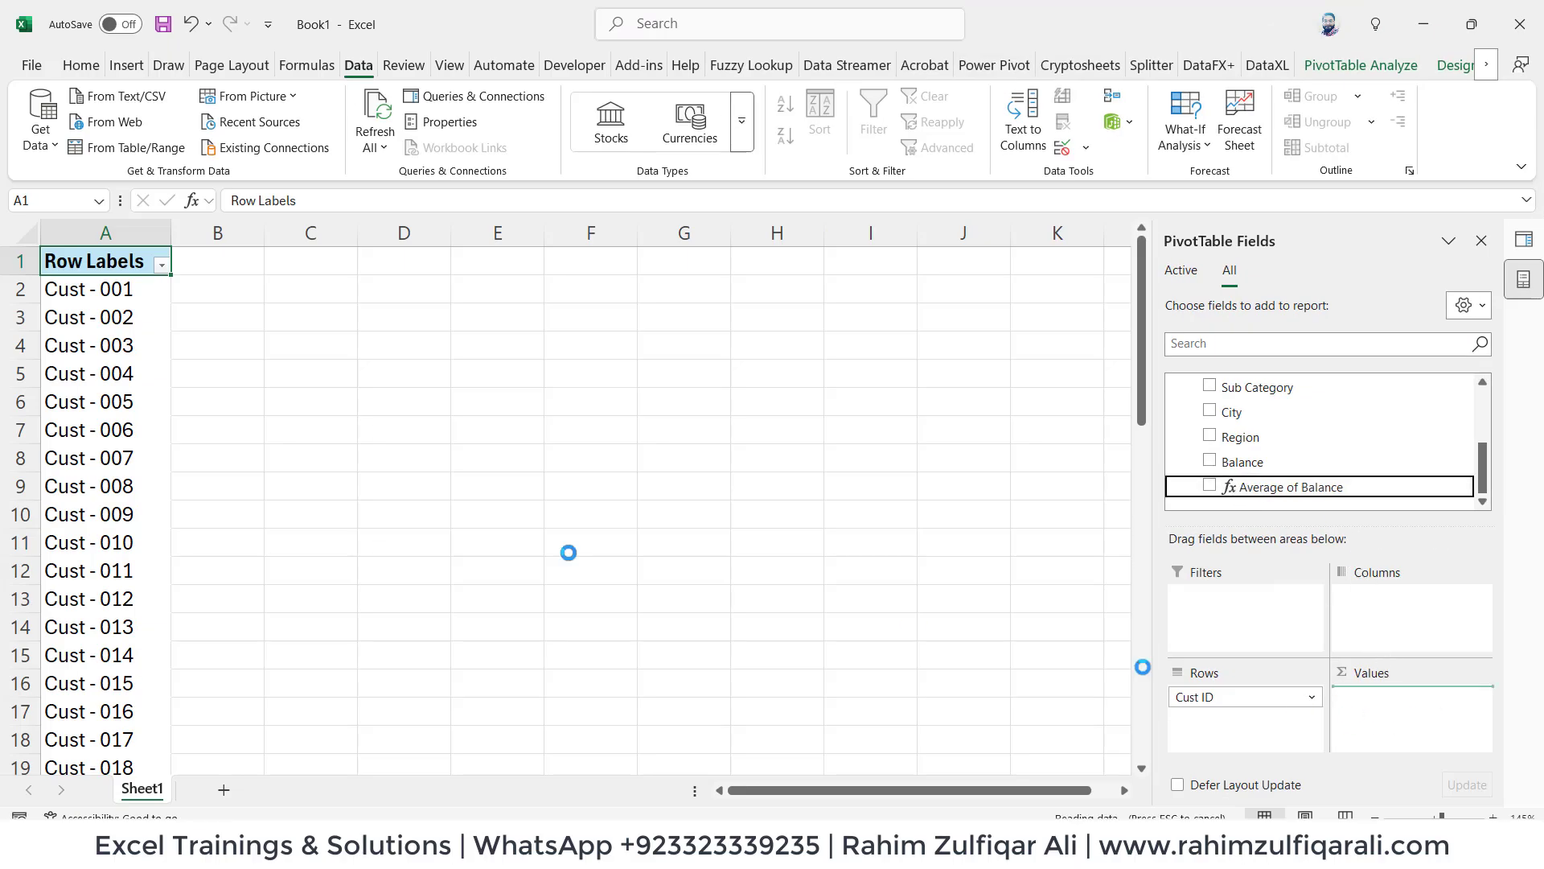
Examine the average balance listed for each customer ID throughout the PivotTable
click(304, 342)
click(282, 486)
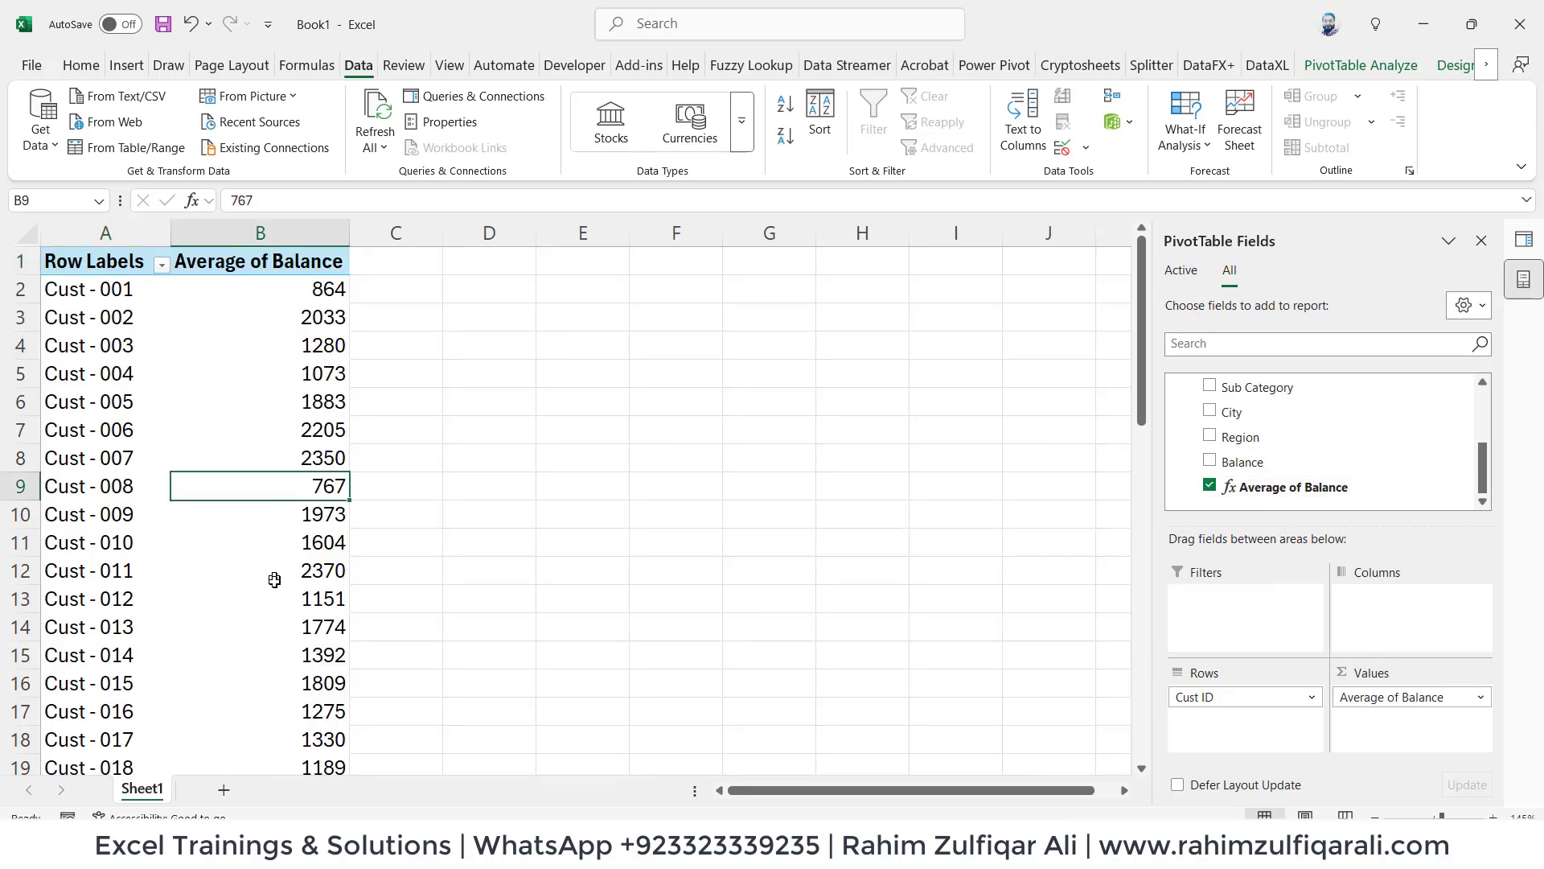
click(276, 572)
click(278, 682)
scroll(278, 679, down, 5)
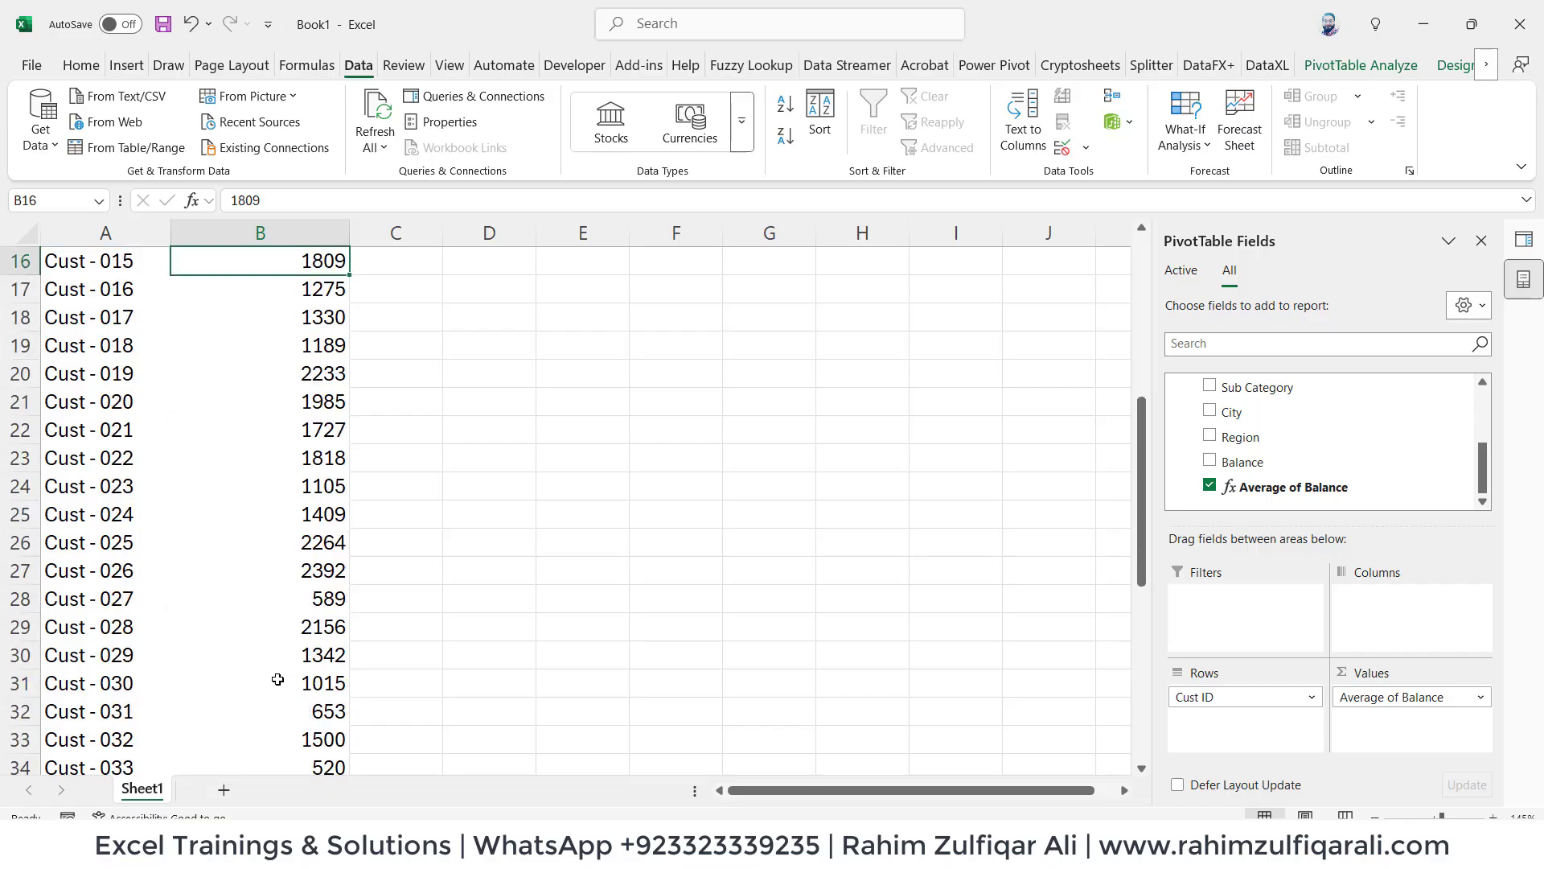
scroll(277, 680, down, 5)
scroll(278, 679, up, 6)
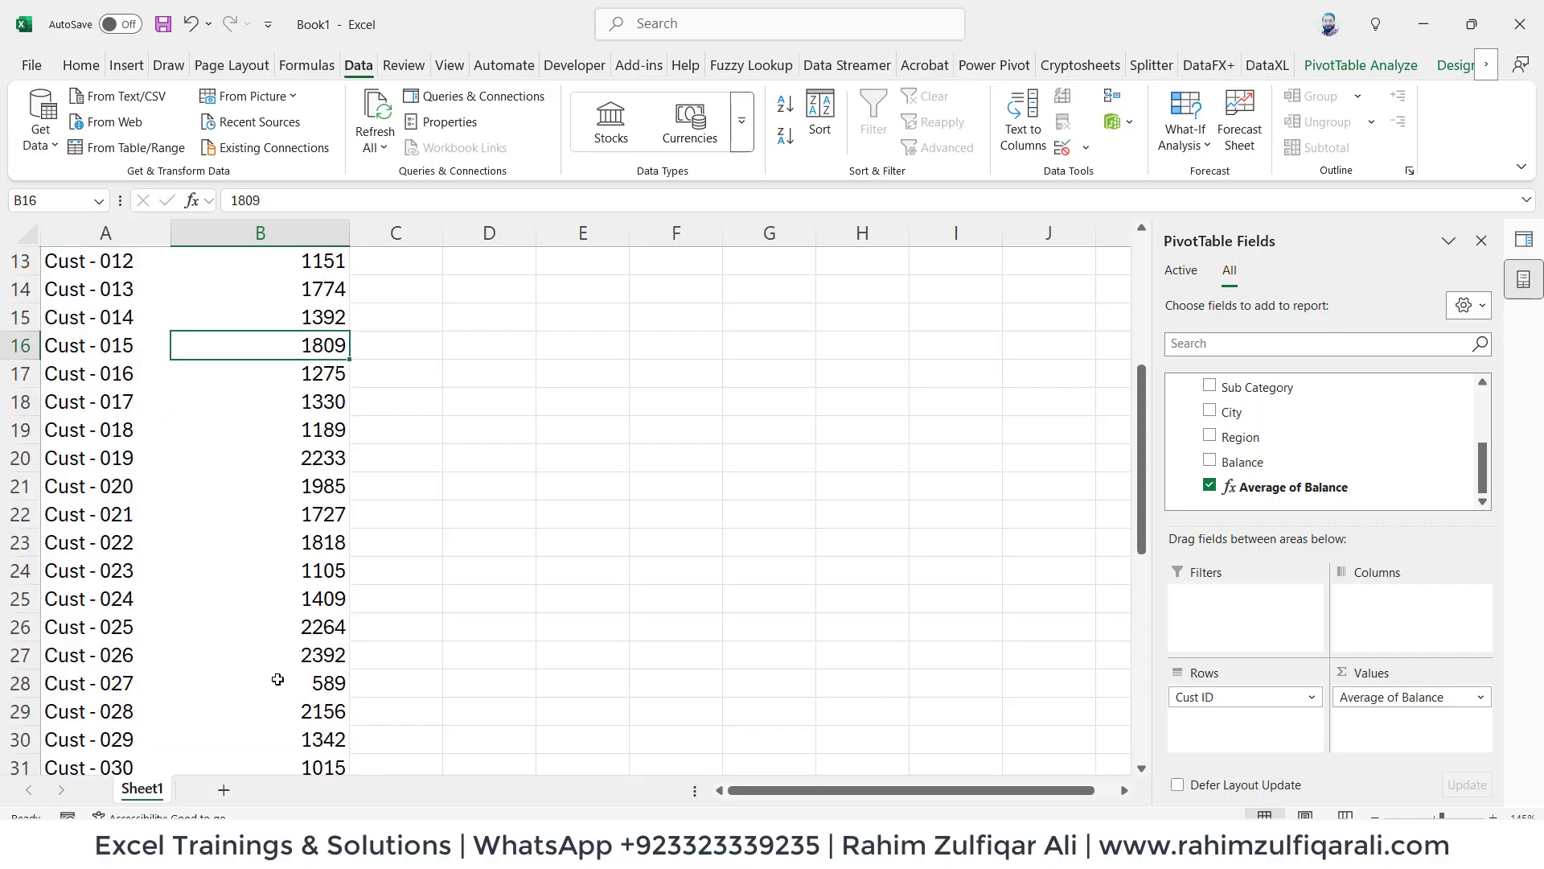
scroll(278, 679, up, 4)
Copy the whole customer PivotTable and paste the duplicate at cell E1
click(100, 270)
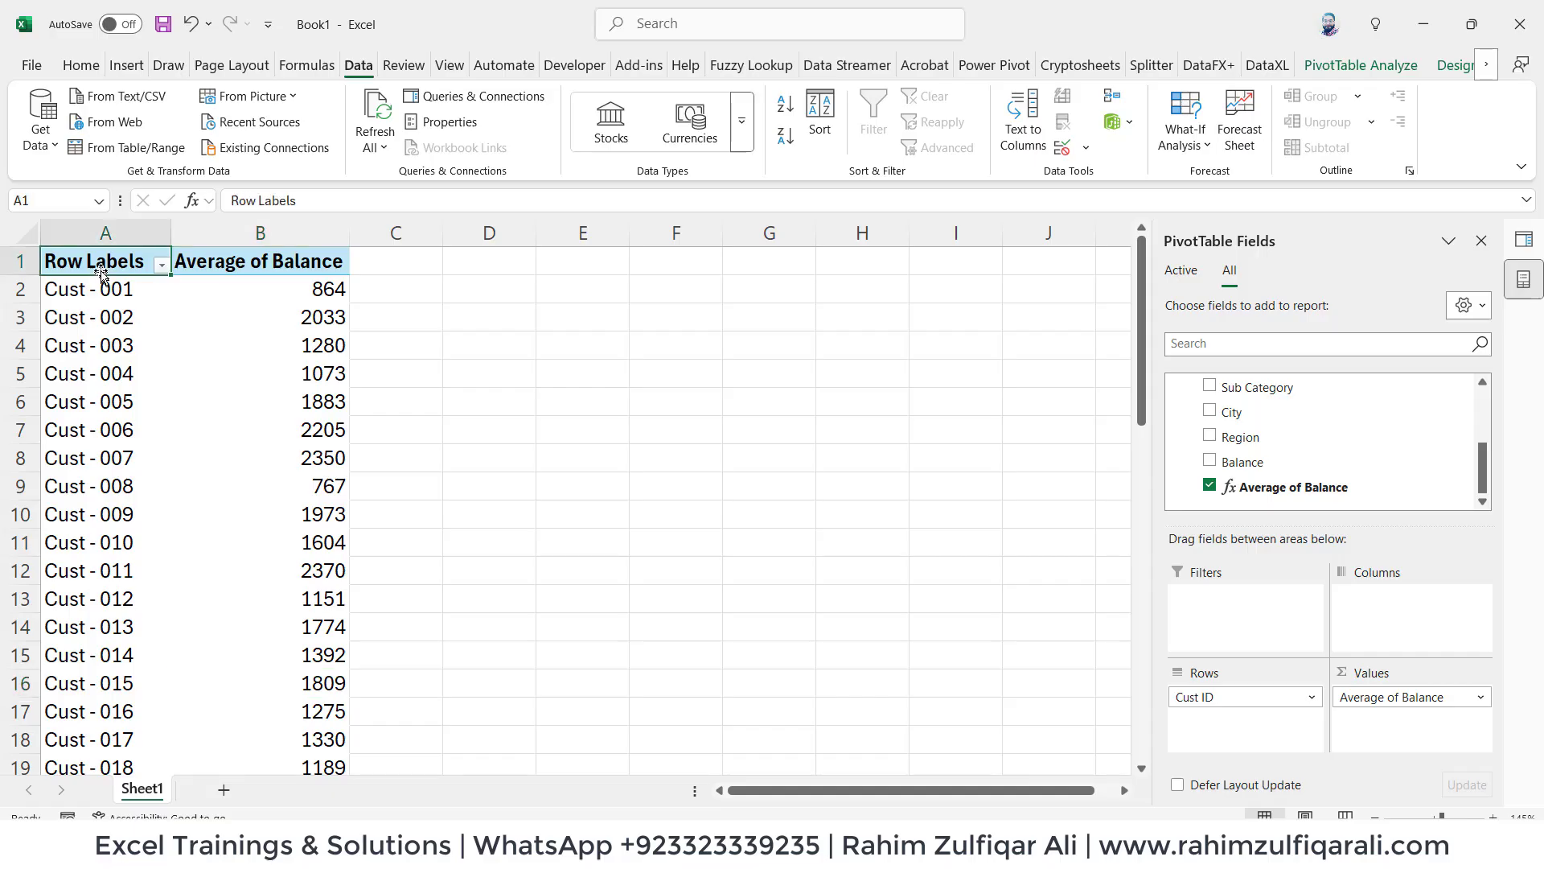
key(ctrl+shift+Right)
key(ctrl+shift+Down)
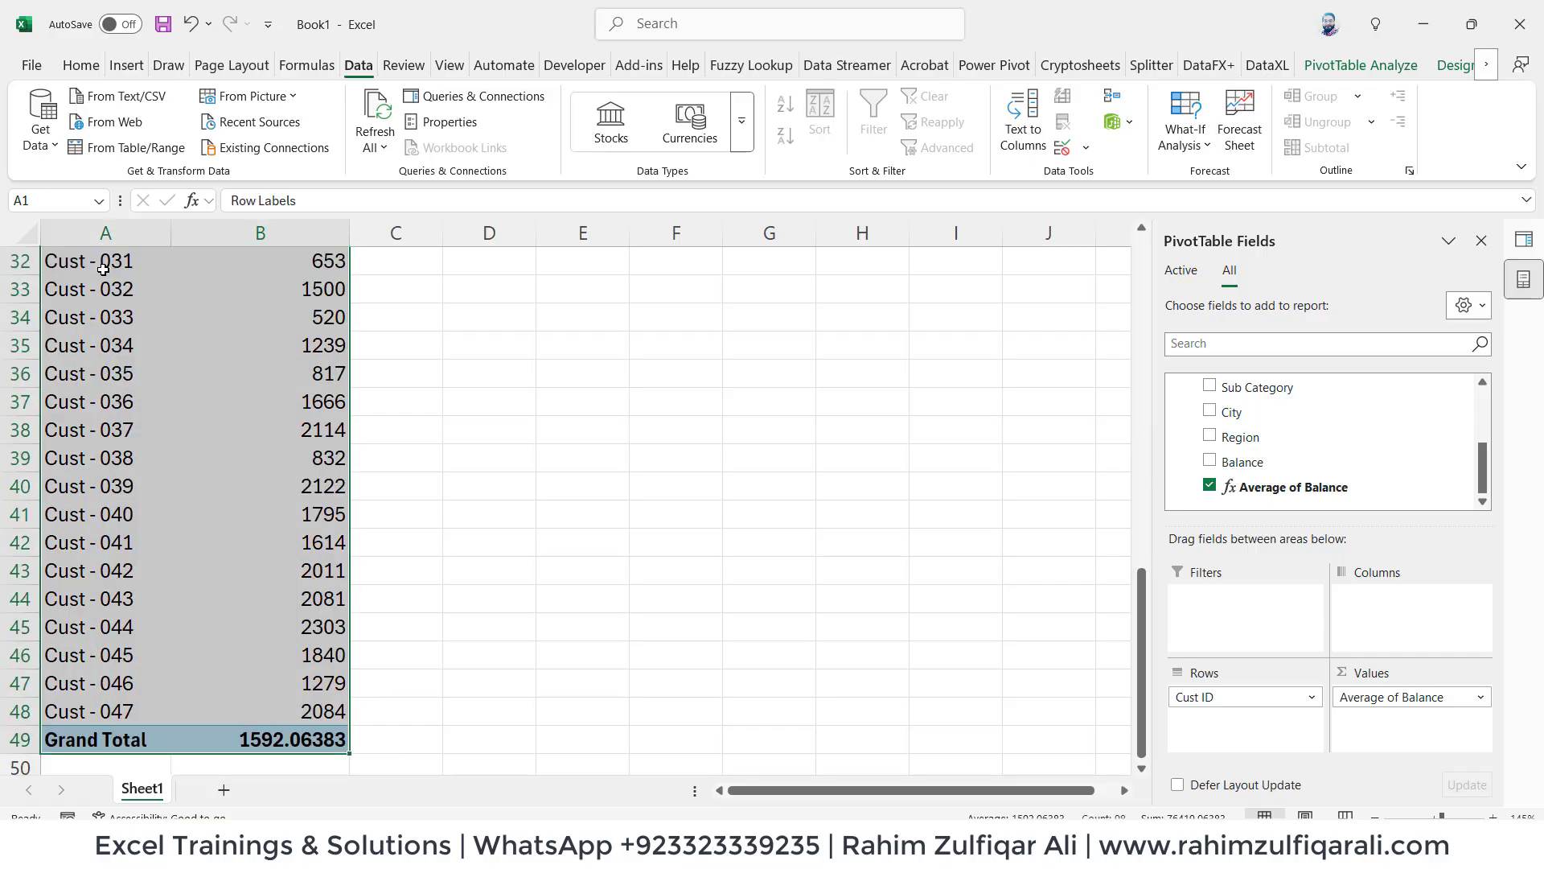
key(ctrl+c)
key(Right)
key(Right)
key(Right)
key(Right)
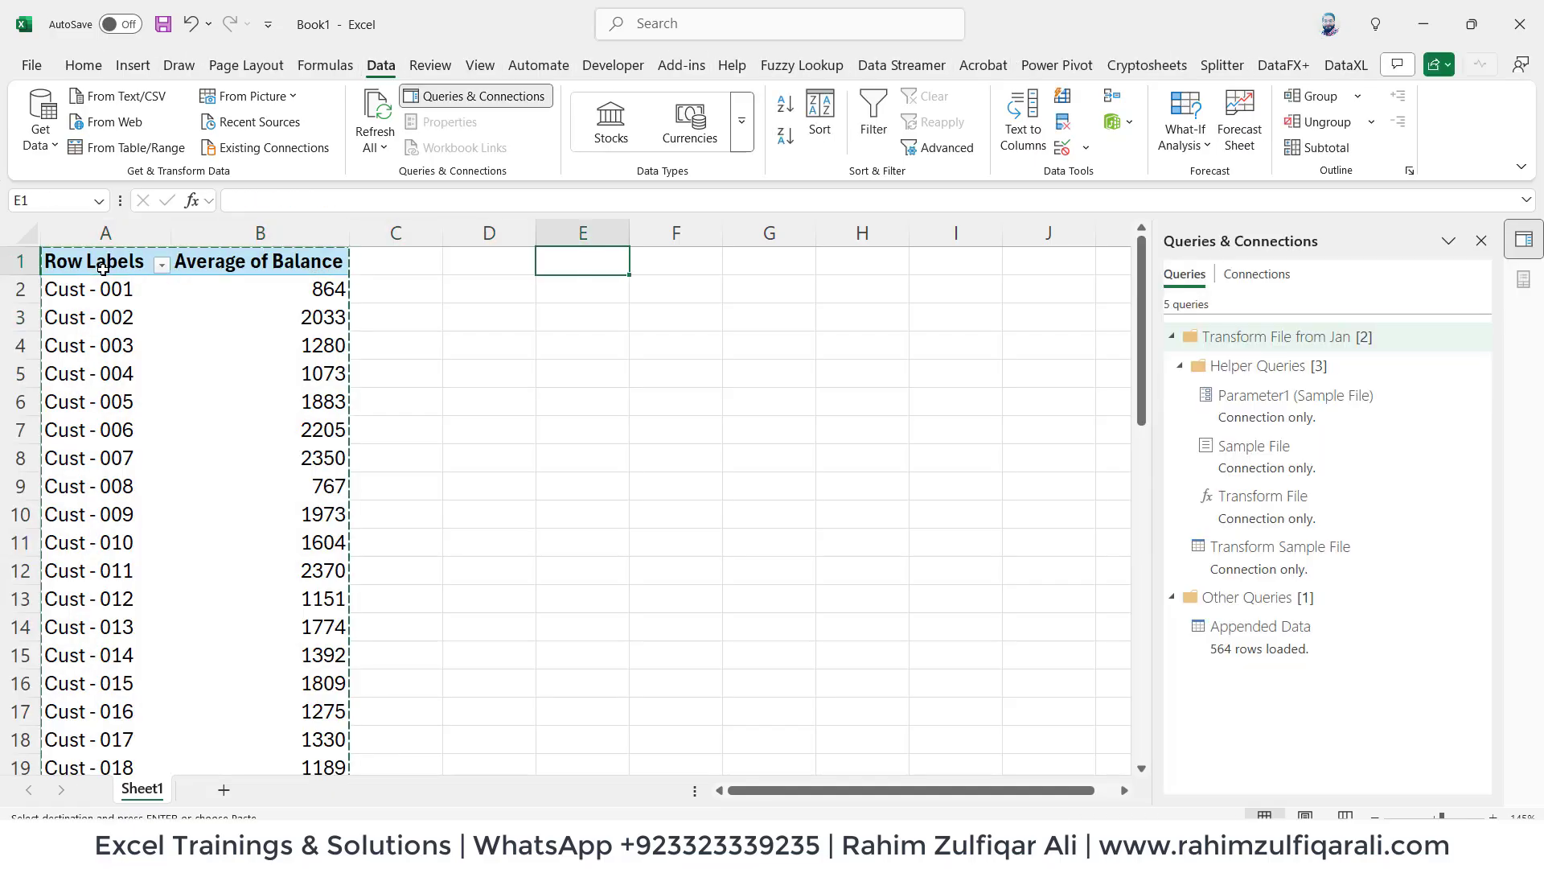
key(ctrl+v)
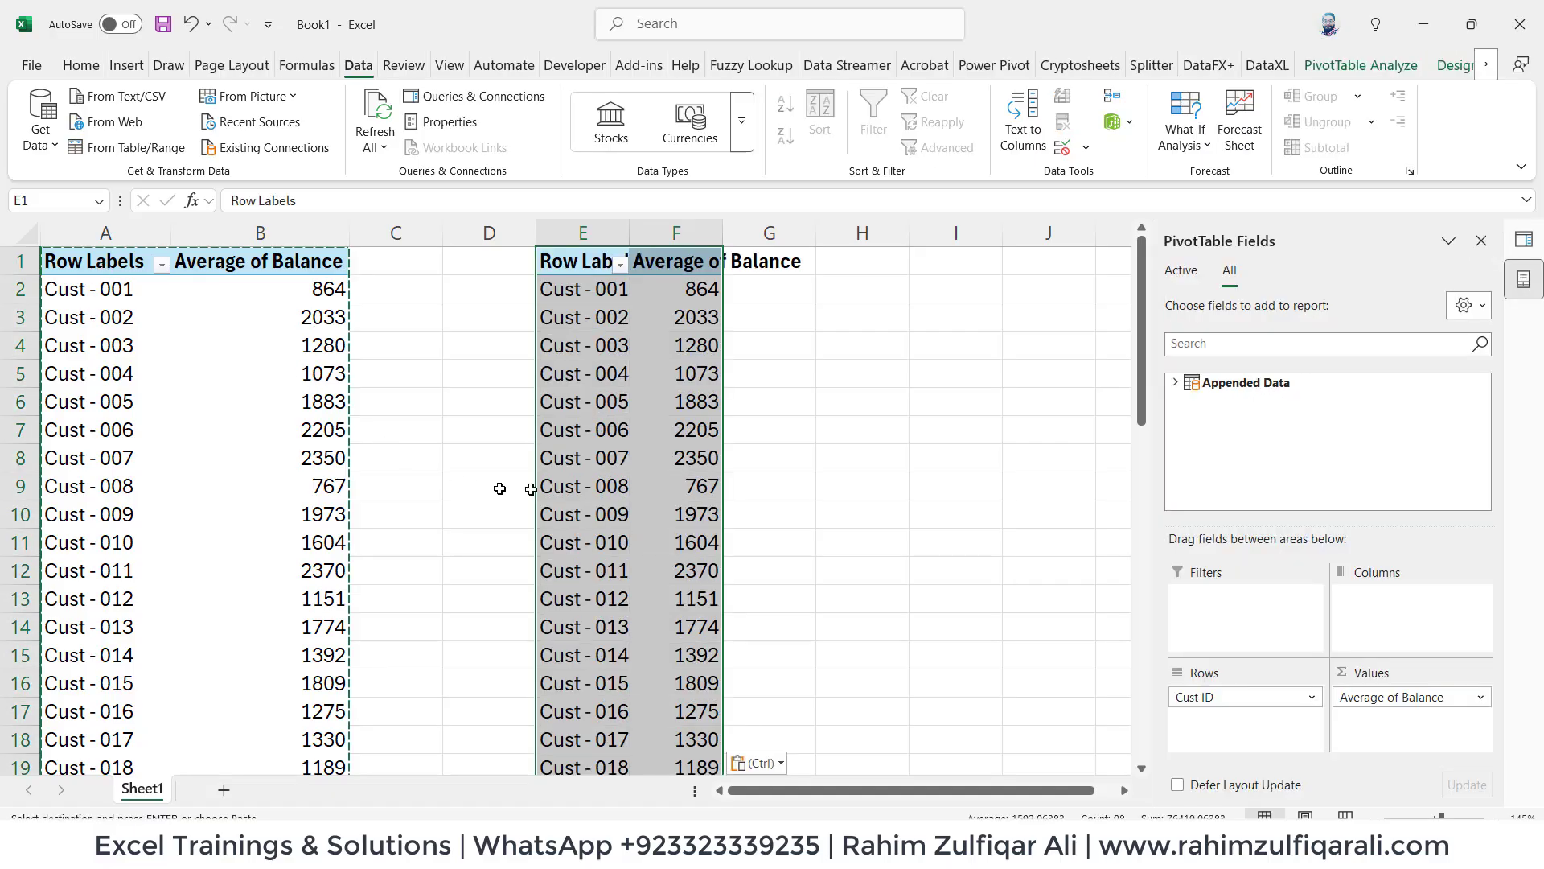
Replace Cust ID with Date as the row field of the copied PivotTable
click(560, 492)
click(1176, 383)
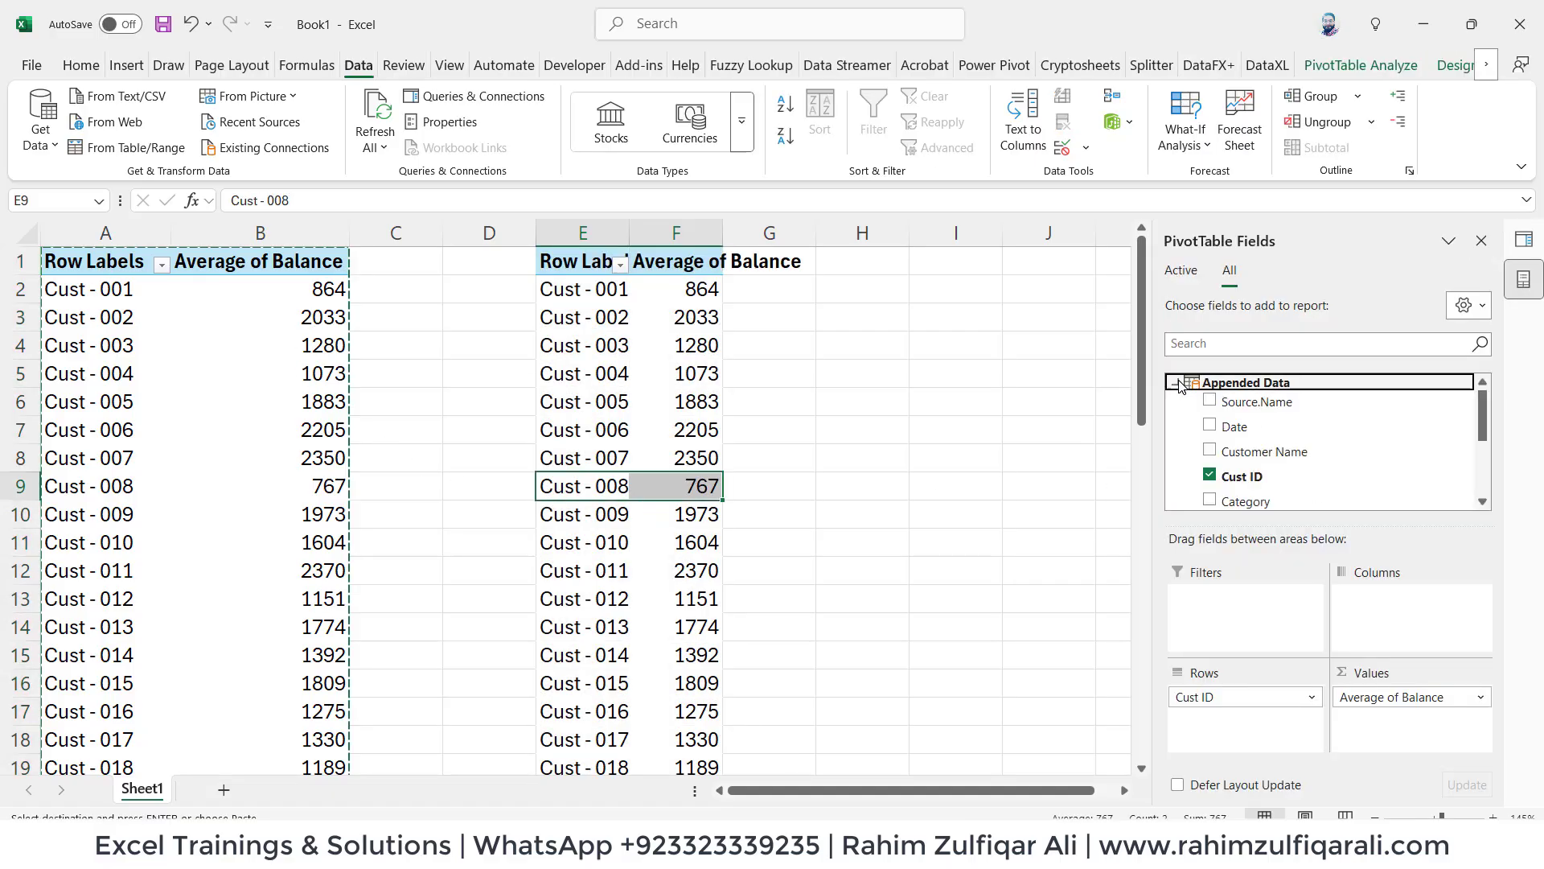
drag(1231, 698, 1303, 467)
drag(1234, 408, 1259, 744)
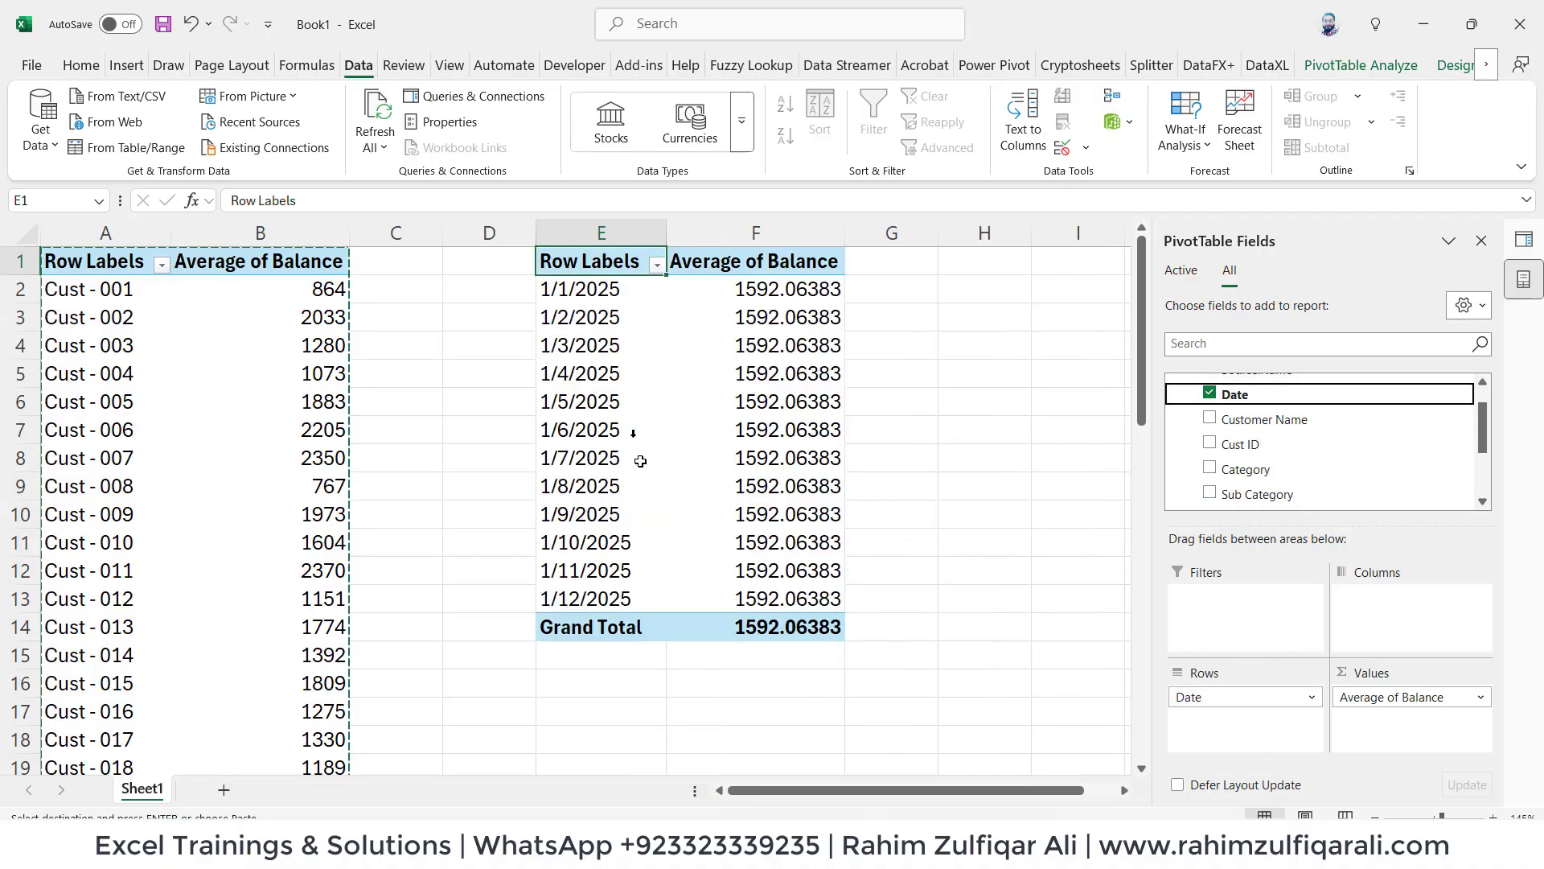
Examine the dates and their average balances in the copied PivotTable
click(626, 372)
click(614, 306)
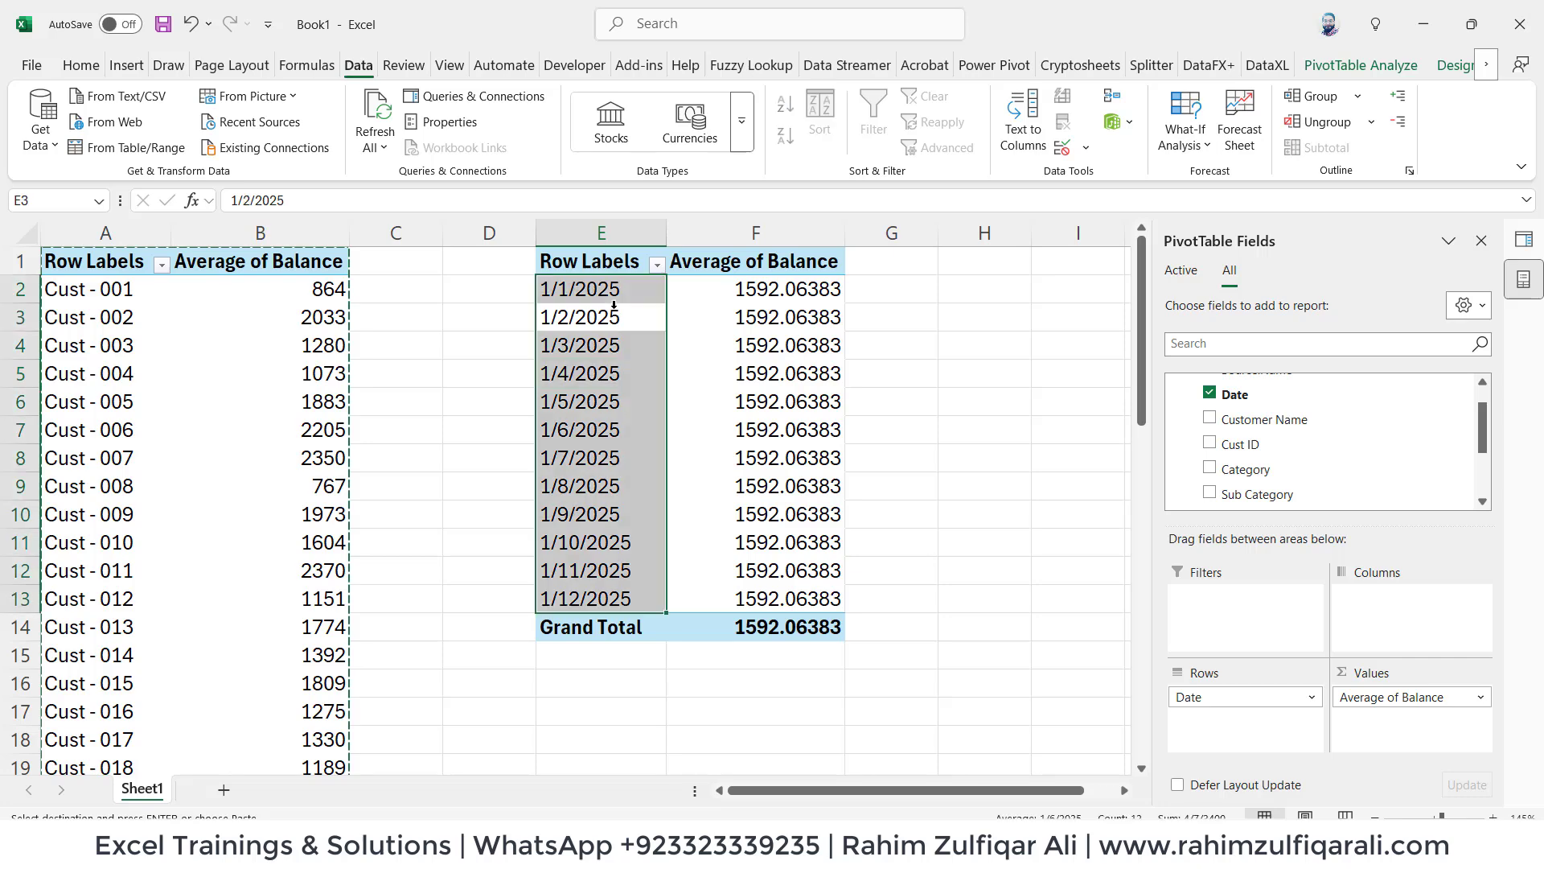
click(593, 430)
click(599, 599)
click(752, 587)
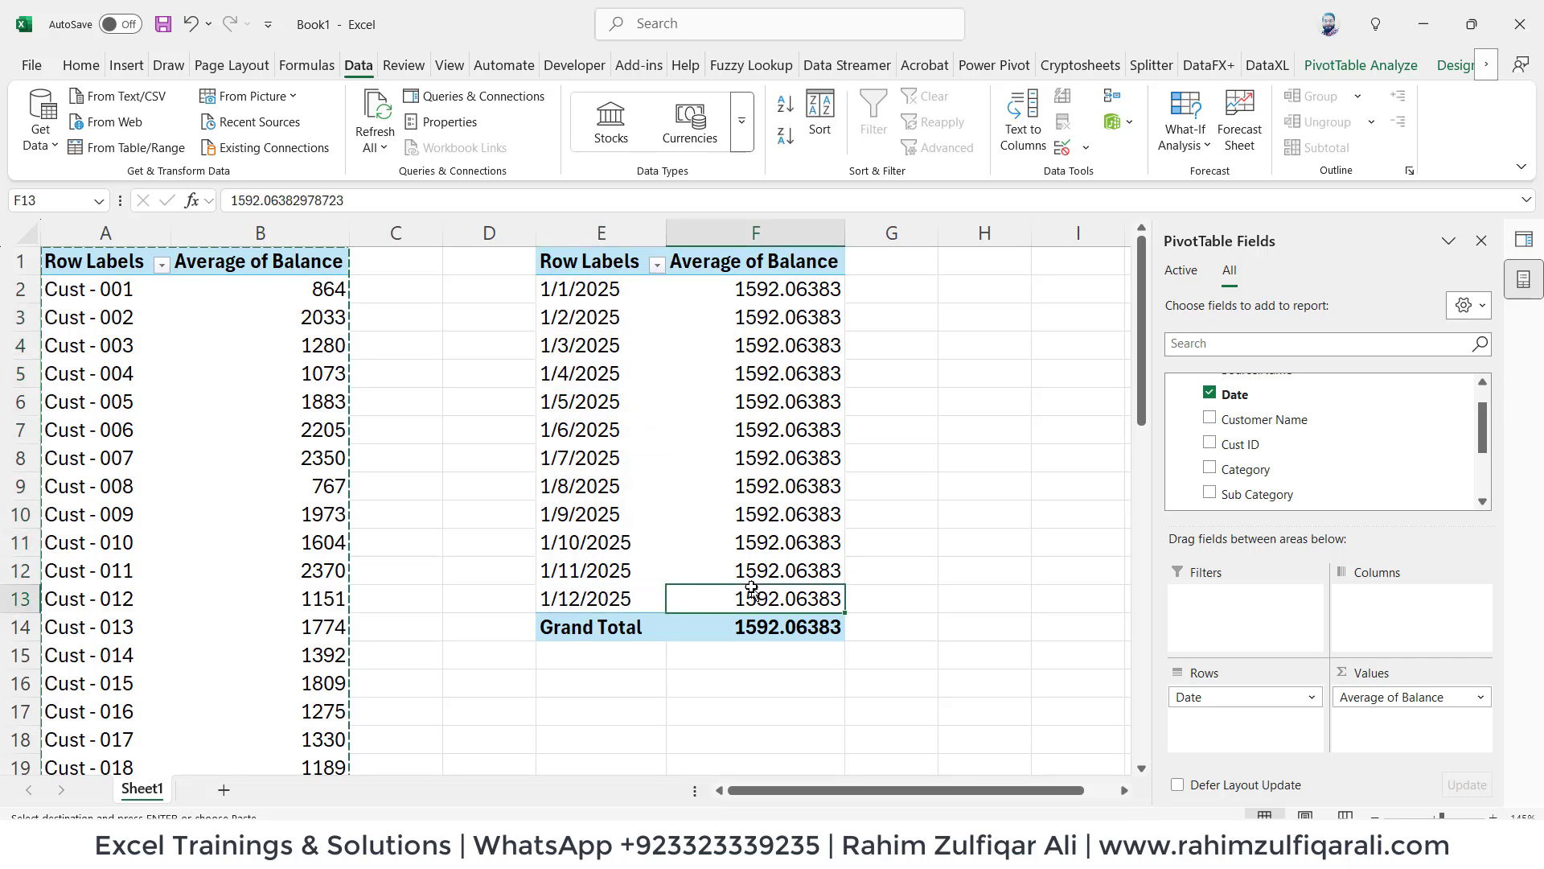
click(796, 463)
click(797, 402)
Replace the Average of Balance measure with the sum of Balance in the date PivotTable's values
drag(1392, 696, 1333, 697)
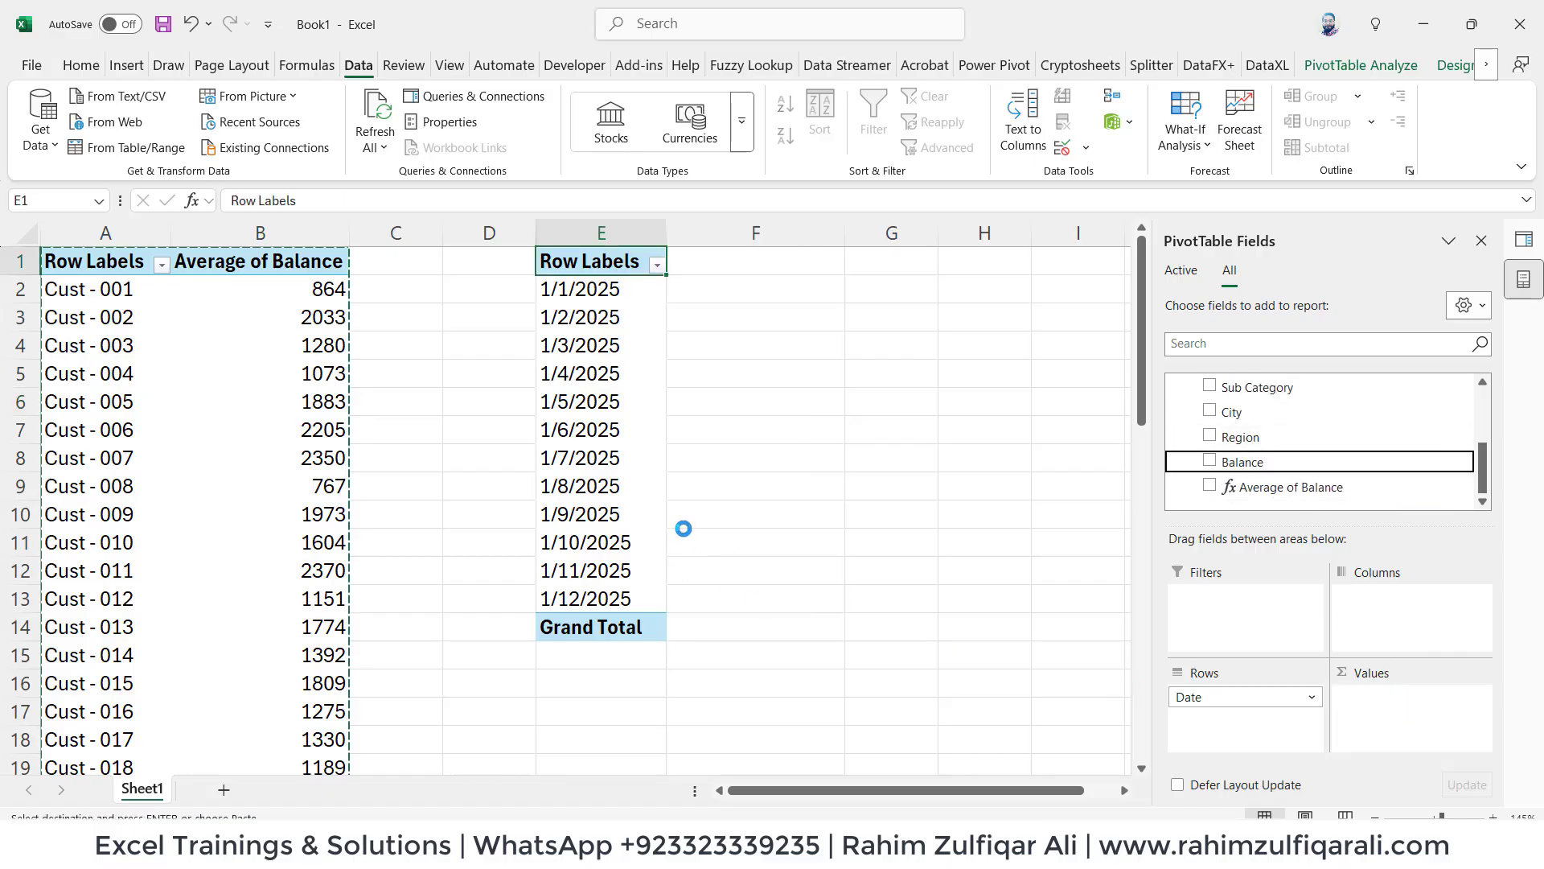
click(764, 490)
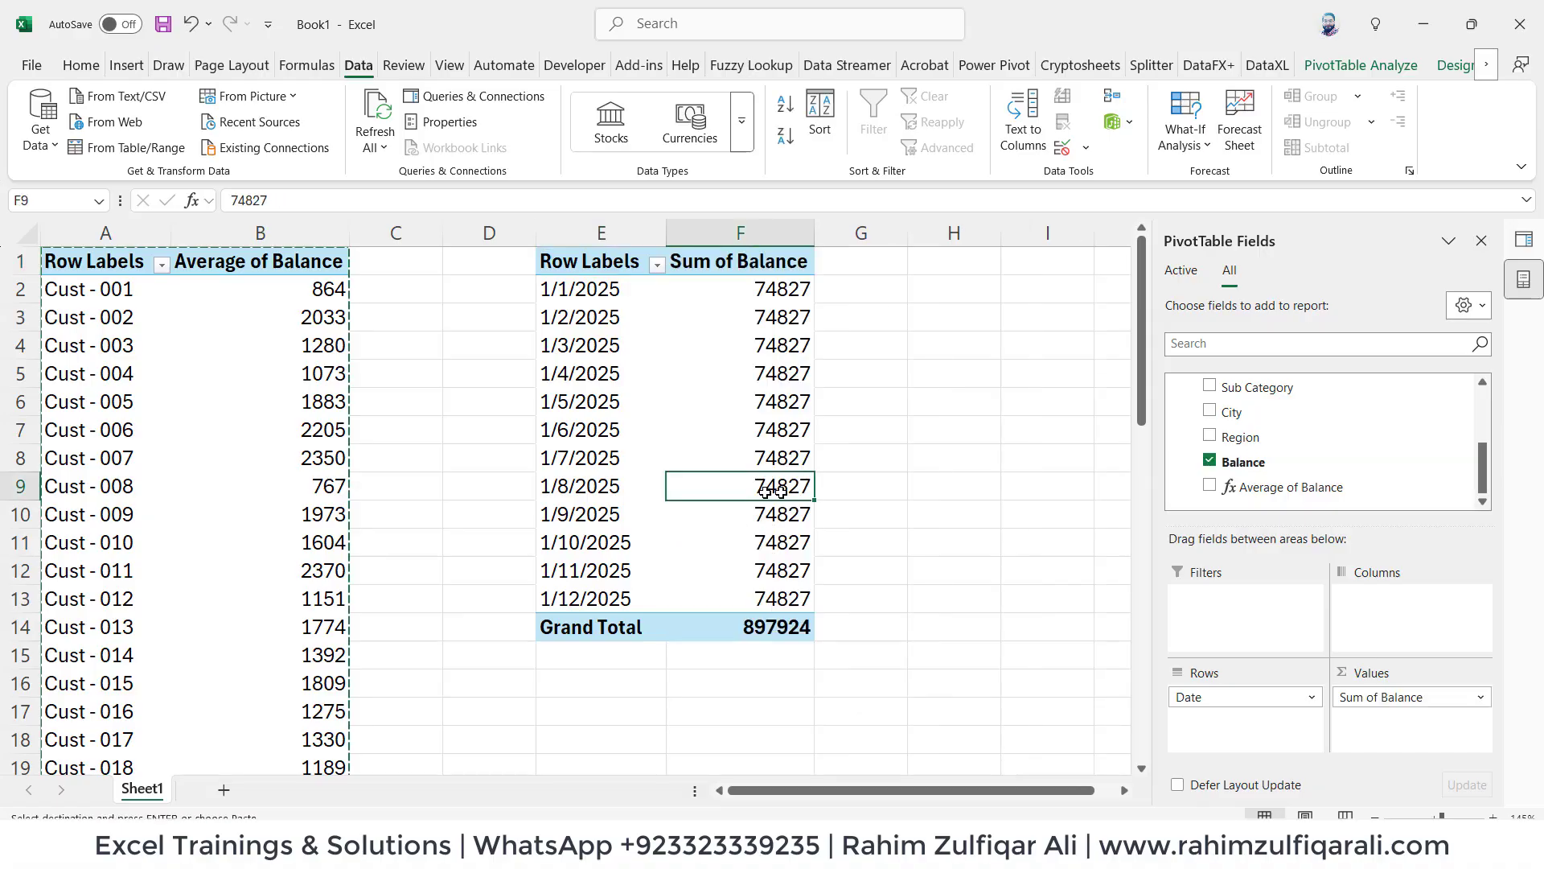
Compare the Sum of Balance values across the dates in the PivotTable
click(768, 460)
click(773, 406)
click(776, 346)
click(776, 316)
click(778, 287)
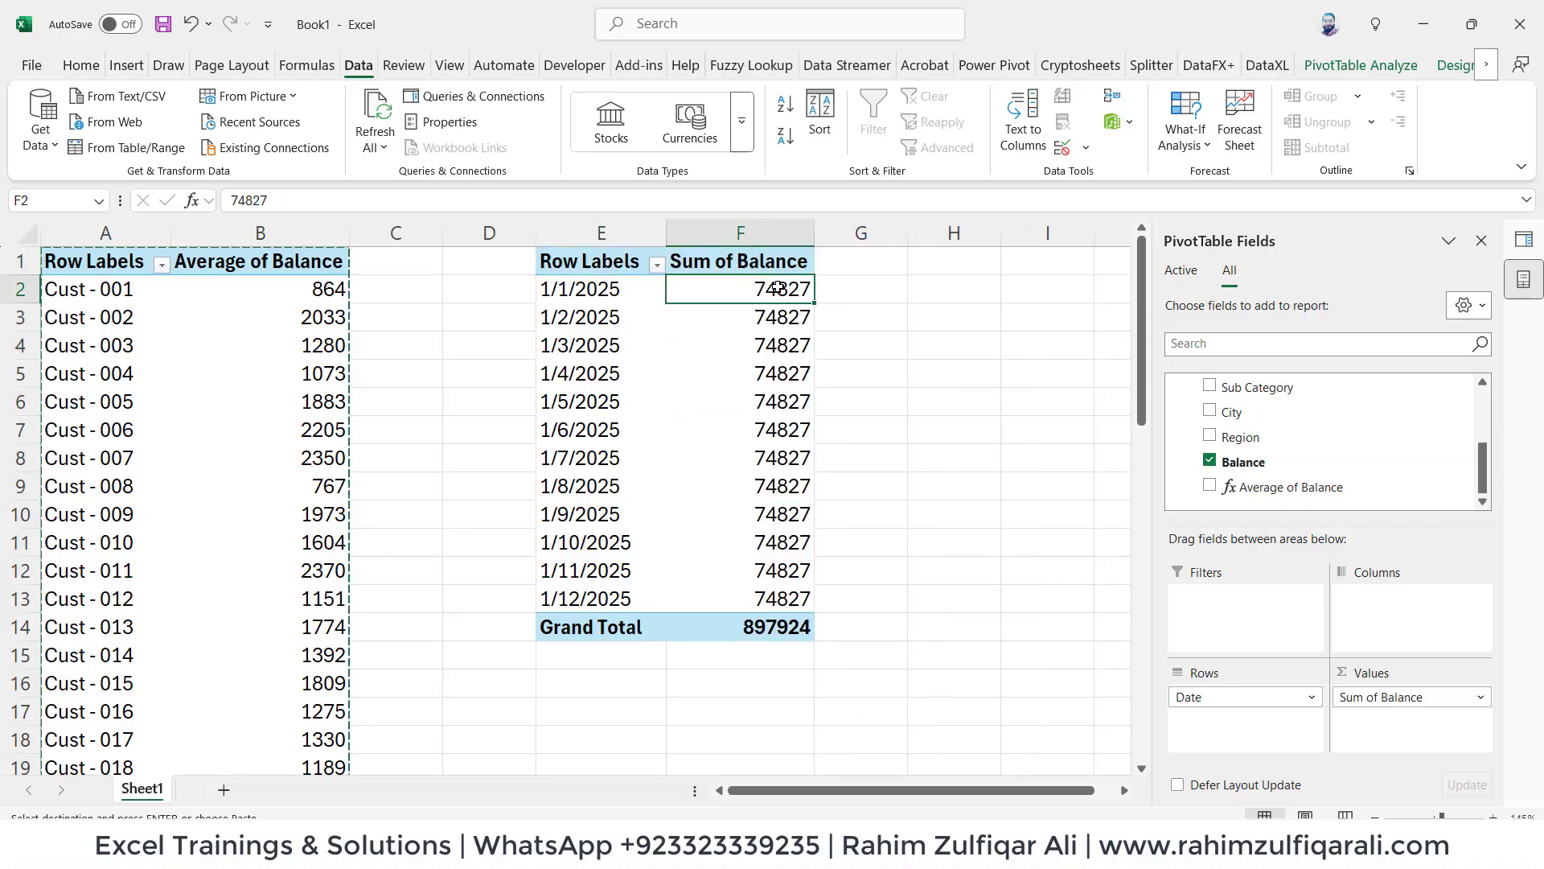
click(762, 402)
click(760, 459)
click(757, 506)
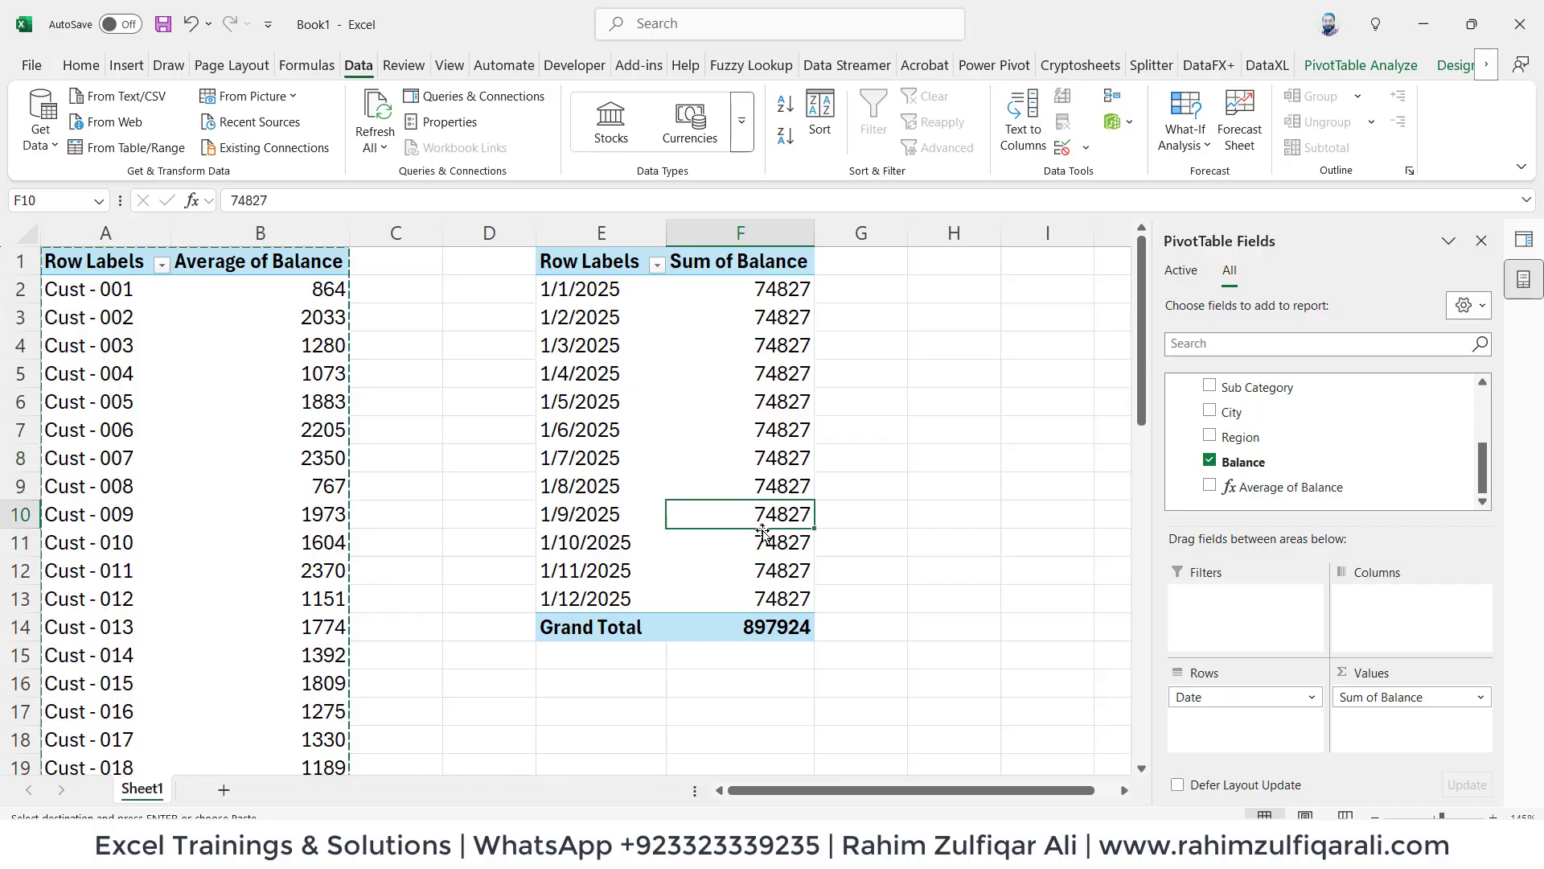
Check the daily Balance sums in the date PivotTable from the first date through 1/12/2025
click(759, 563)
click(755, 485)
click(760, 432)
click(764, 374)
click(768, 346)
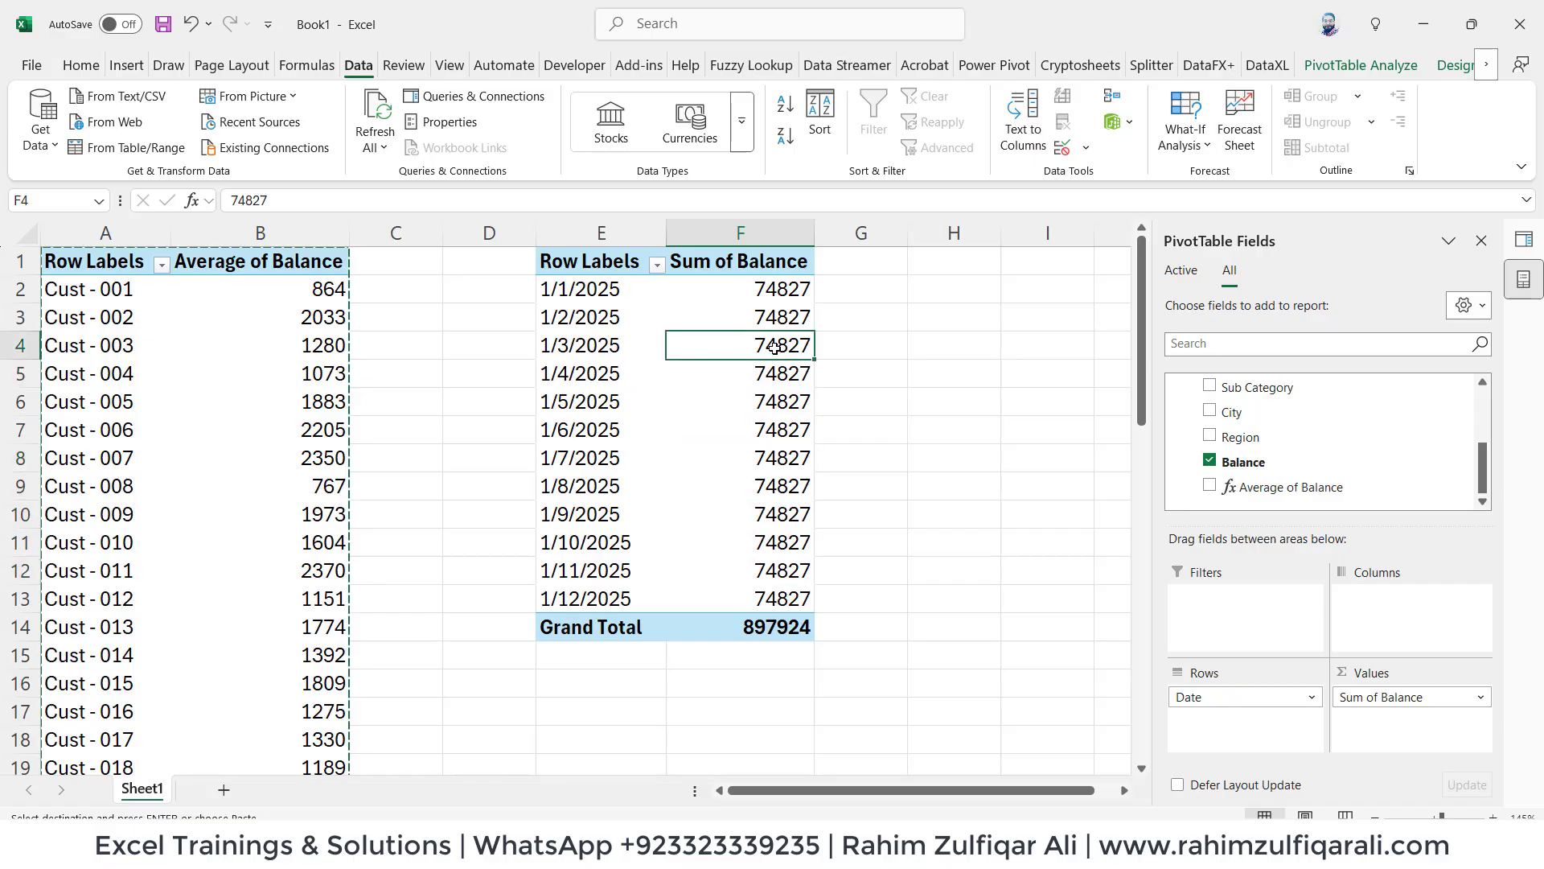
click(764, 318)
click(768, 292)
click(732, 595)
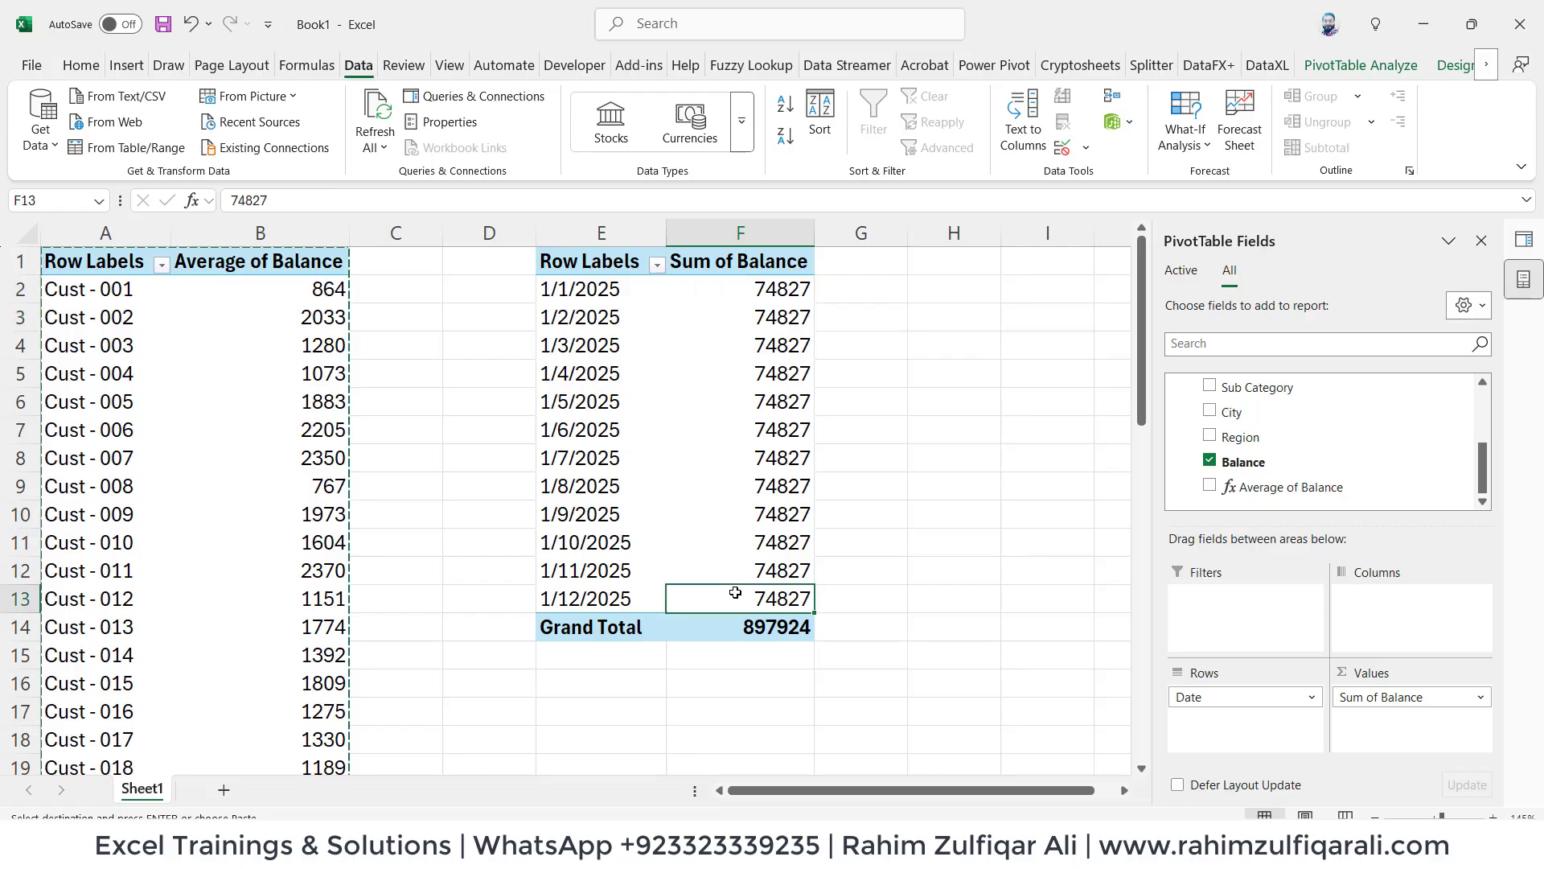
click(609, 602)
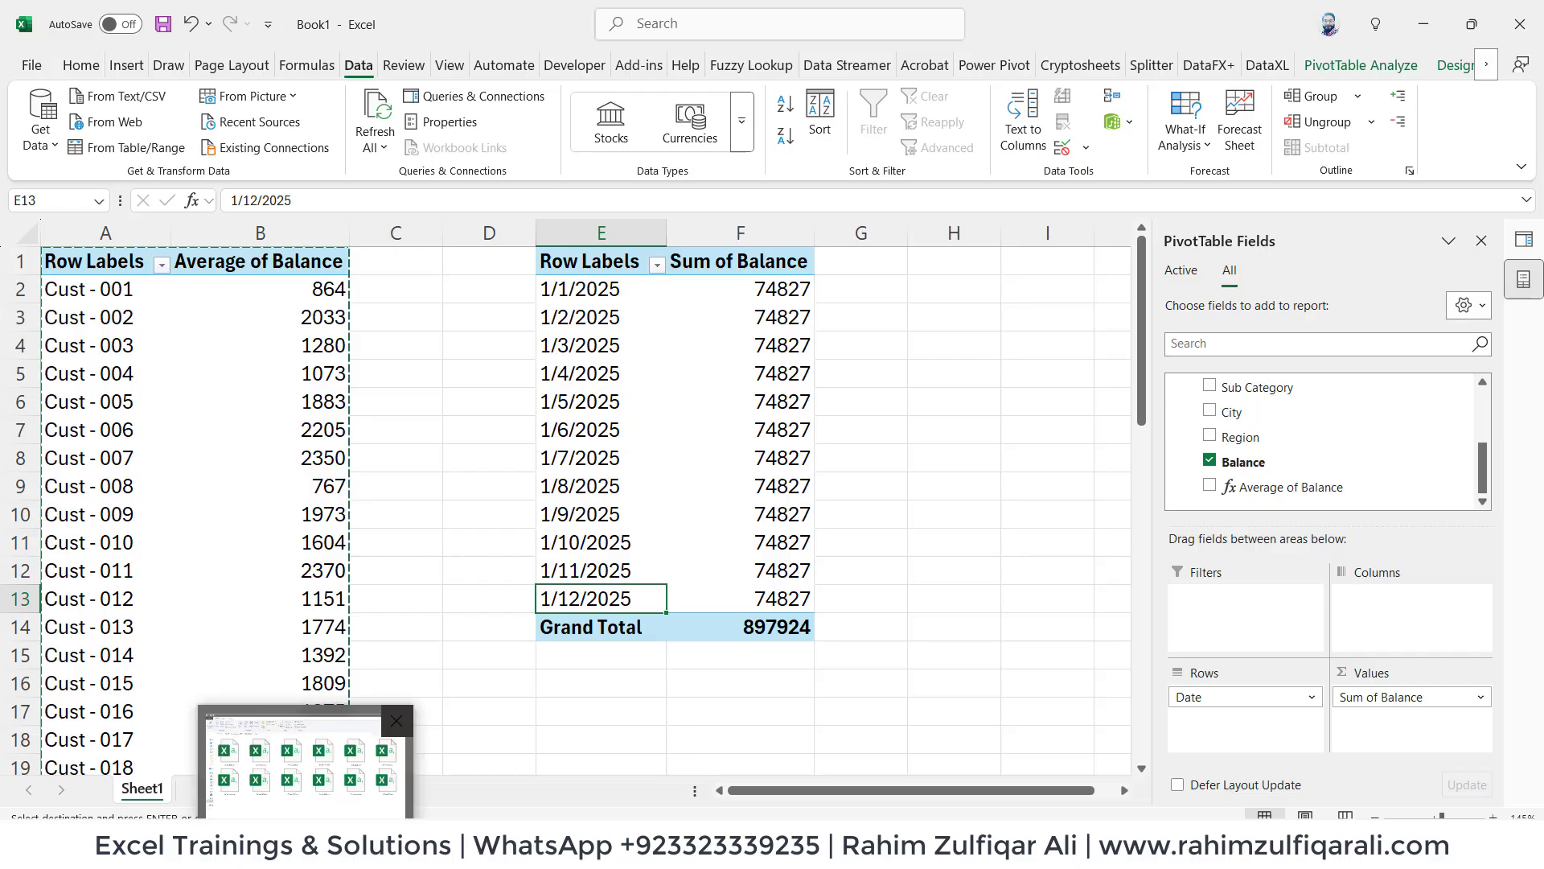
Switch to File Explorer and paste the copied 13 Jan 2025.csv file into the Jan folder of Daily Data
click(273, 764)
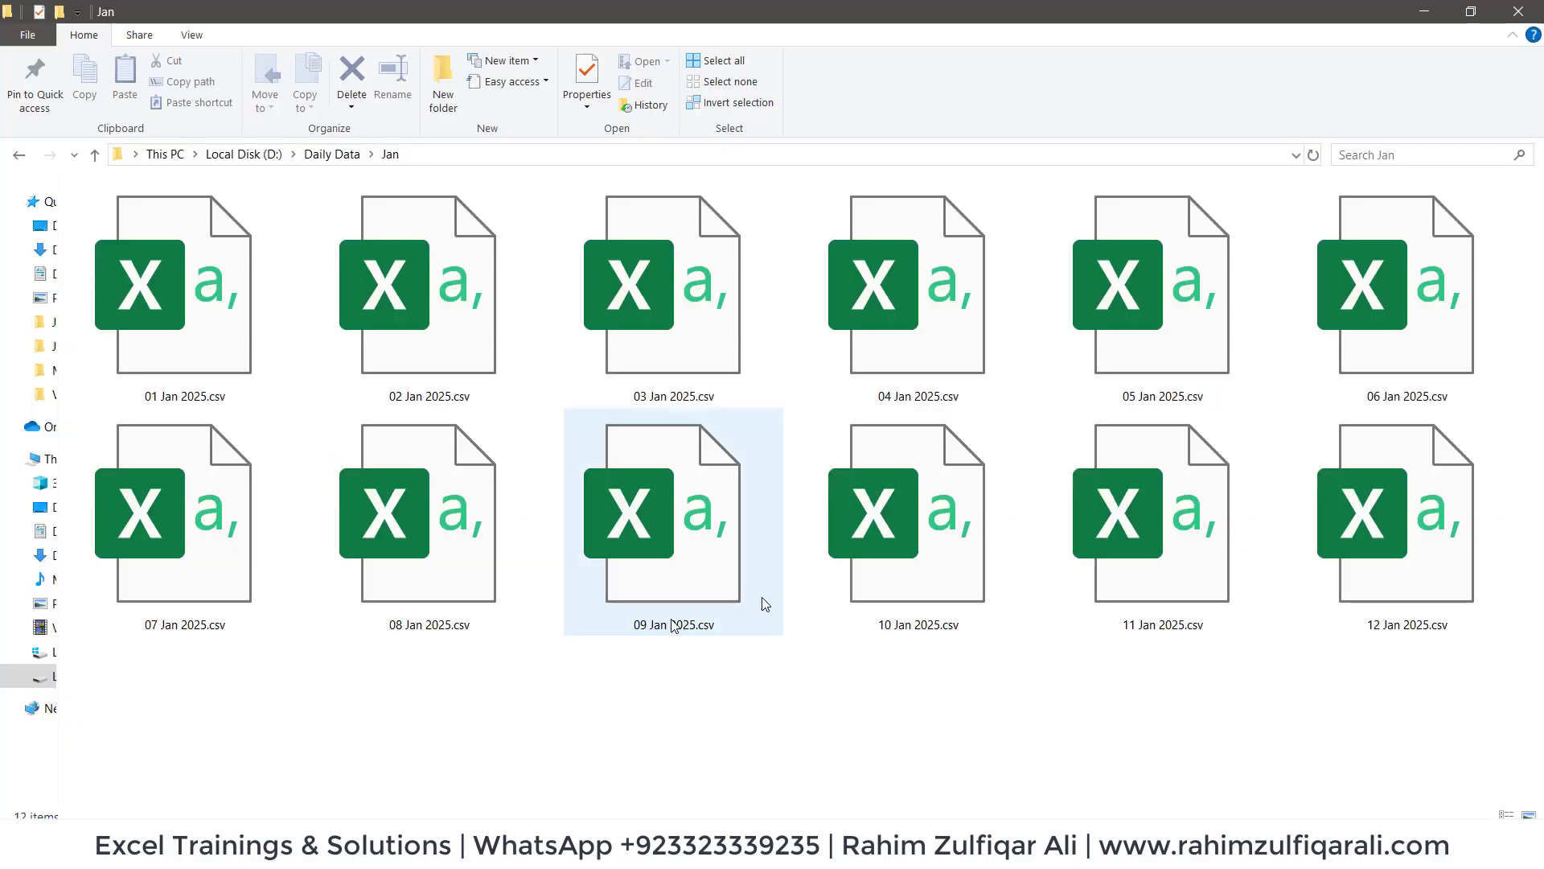
click(1421, 523)
click(1396, 699)
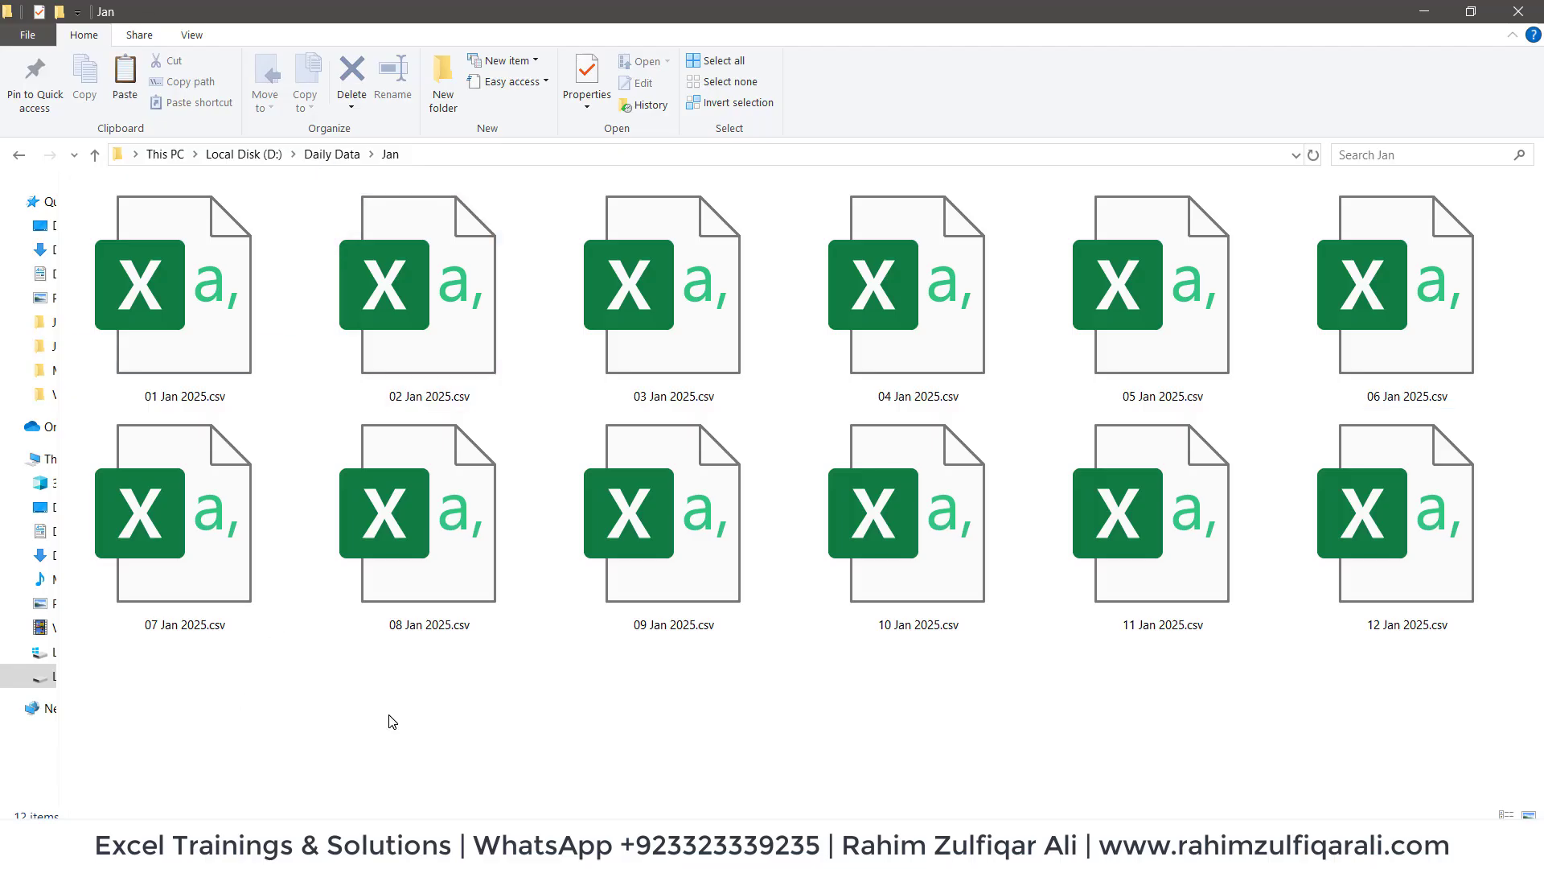
key(ctrl+v)
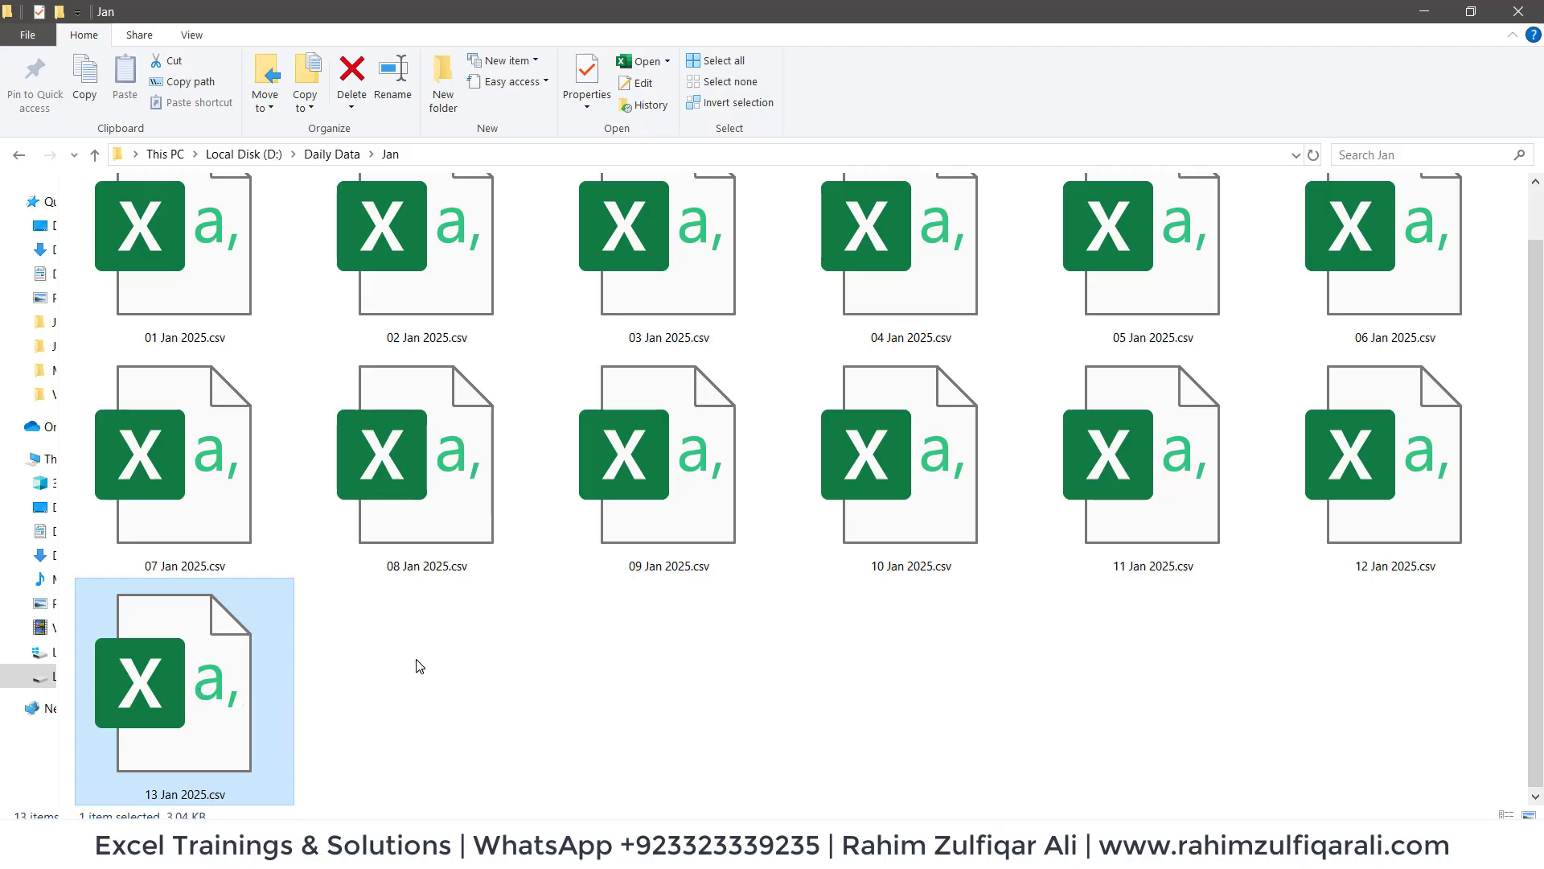
click(523, 669)
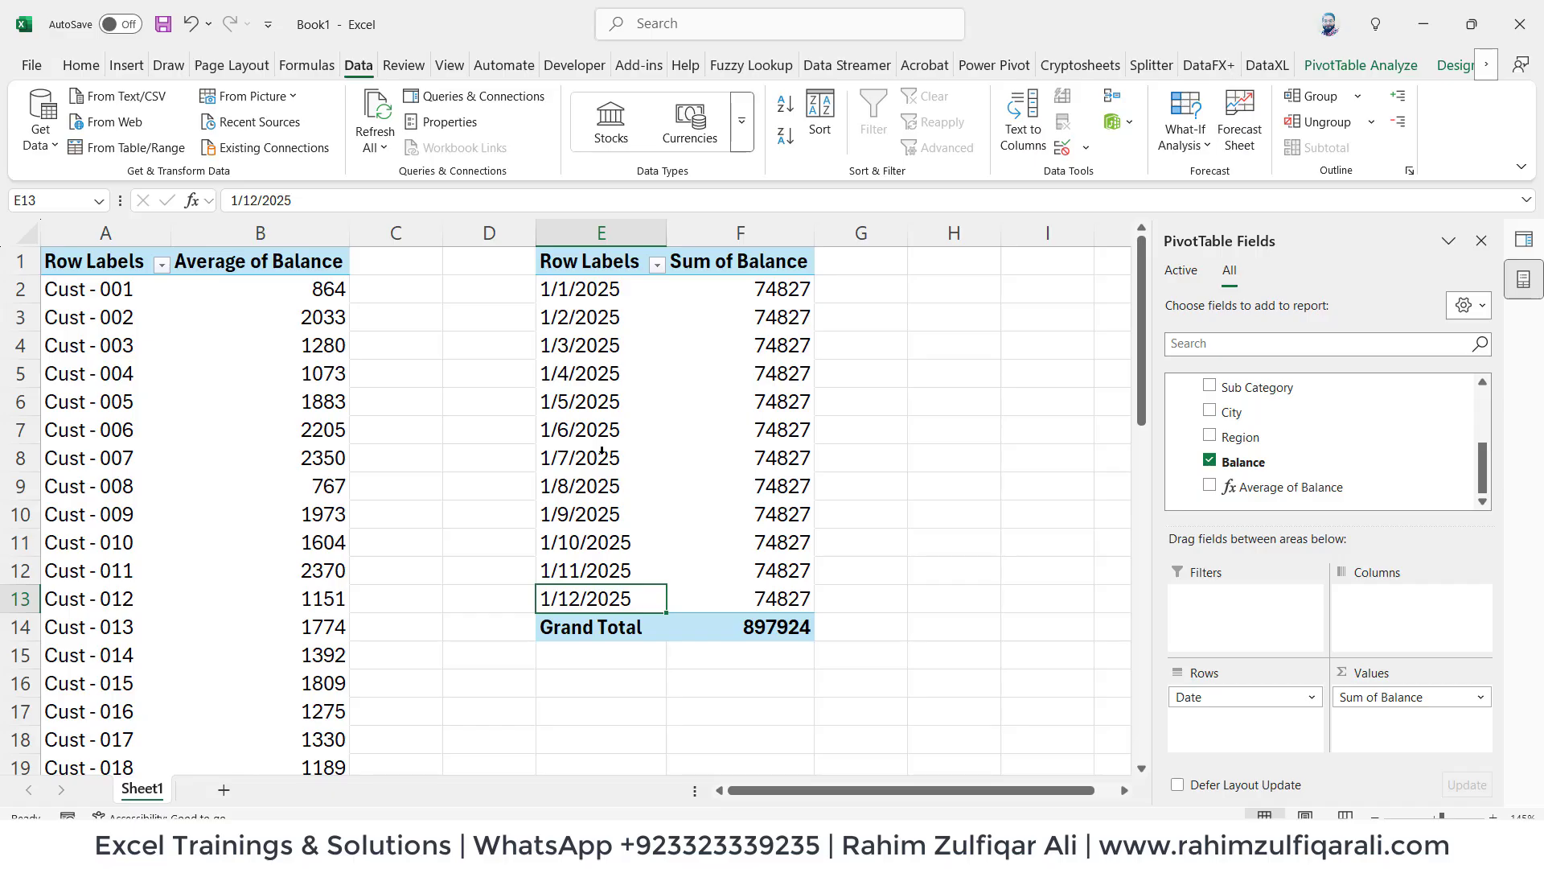
Refresh all data in the Excel workbook and check the 1/13/2025 row of the date PivotTable
click(593, 458)
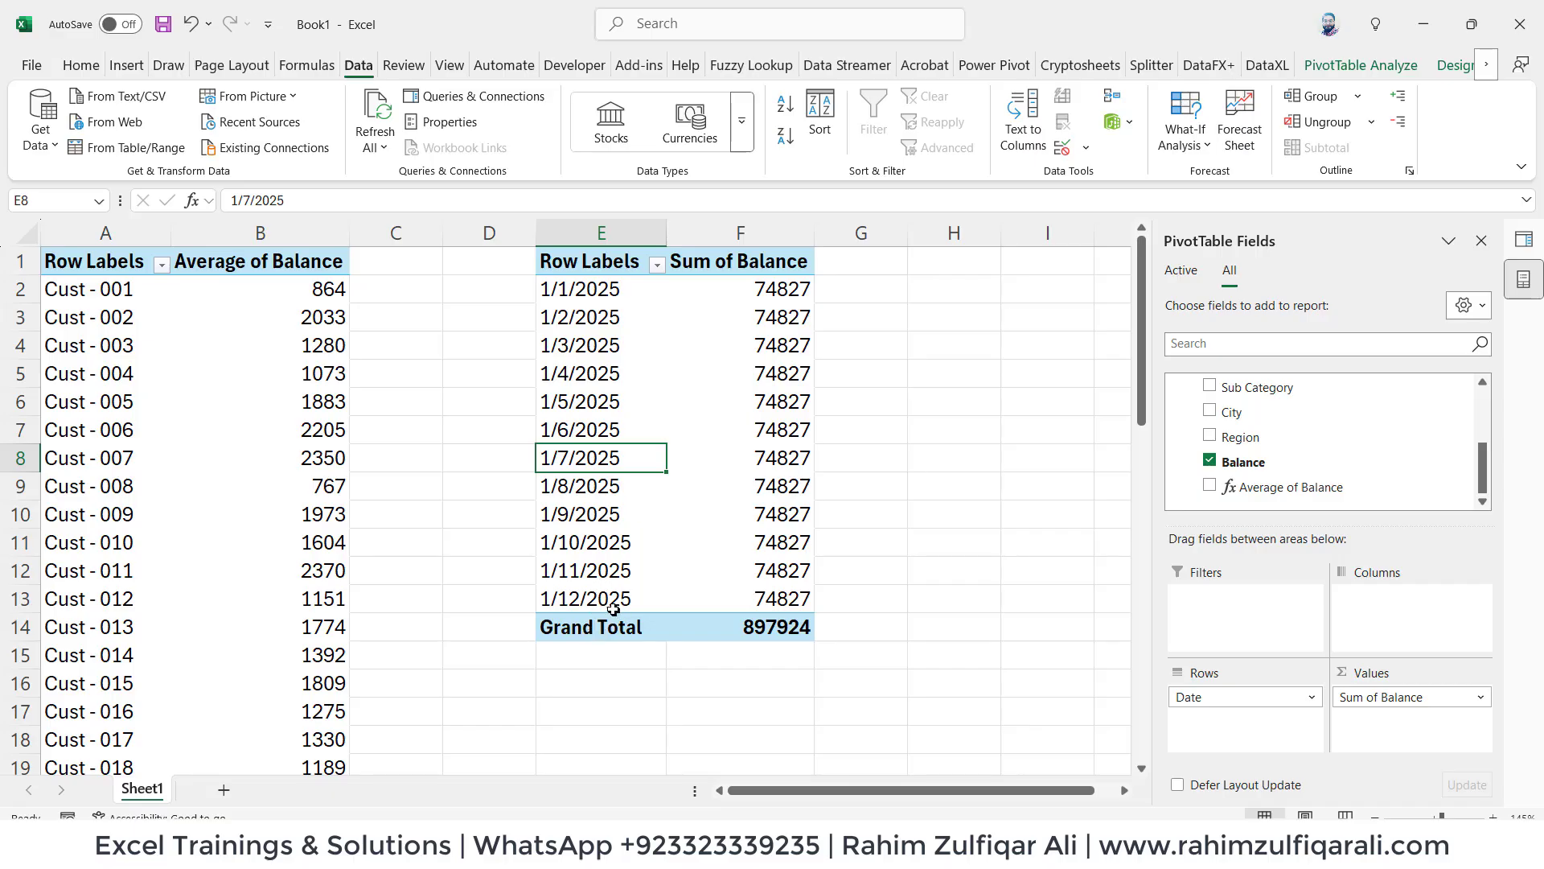
click(293, 354)
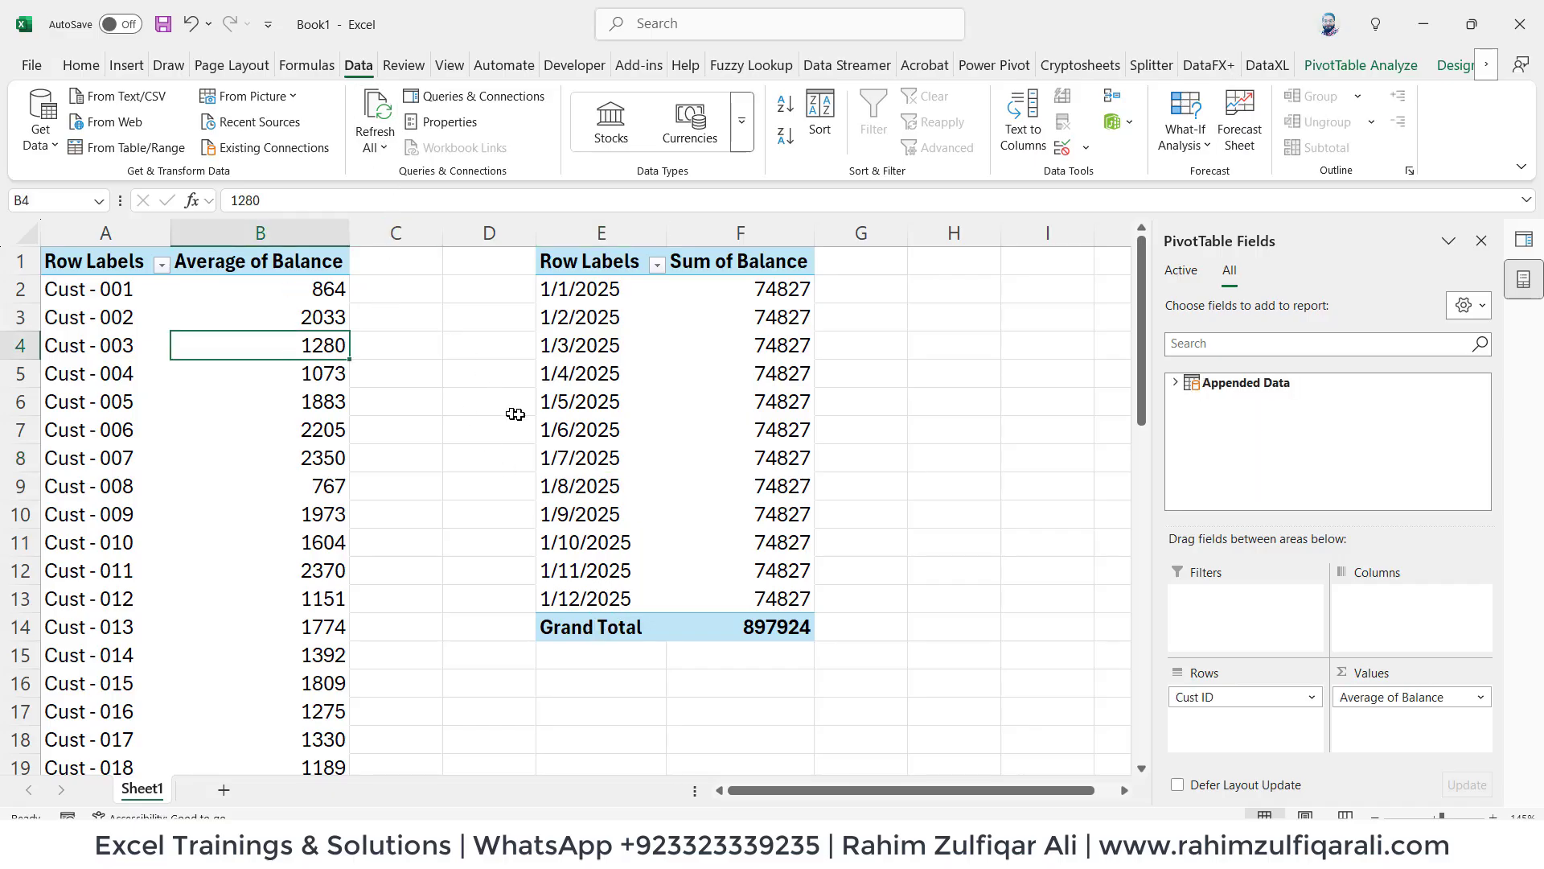
drag(562, 429, 756, 429)
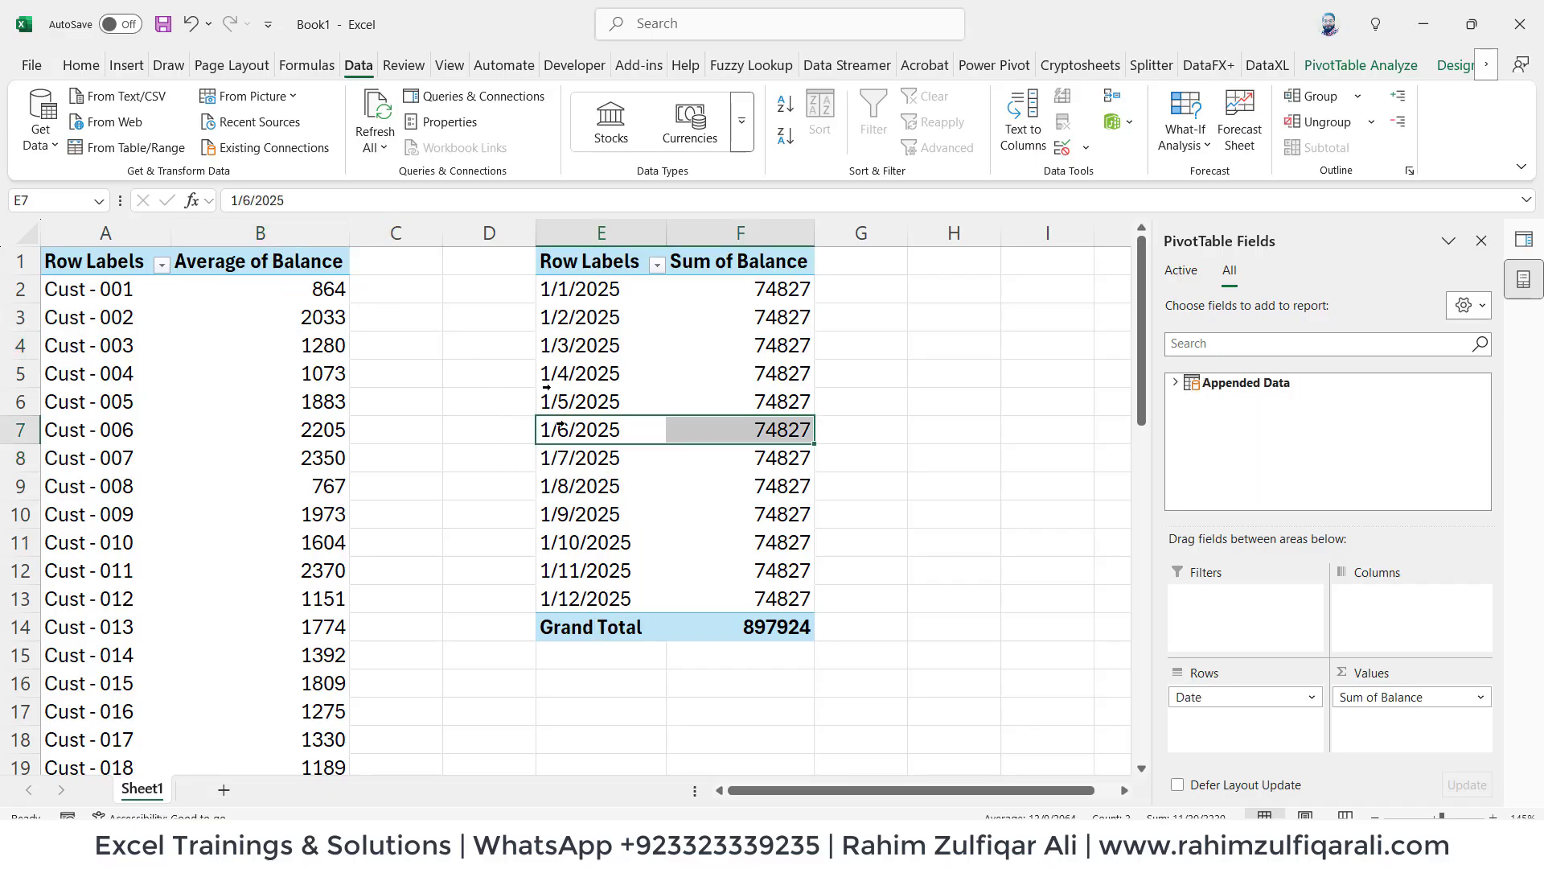
click(378, 106)
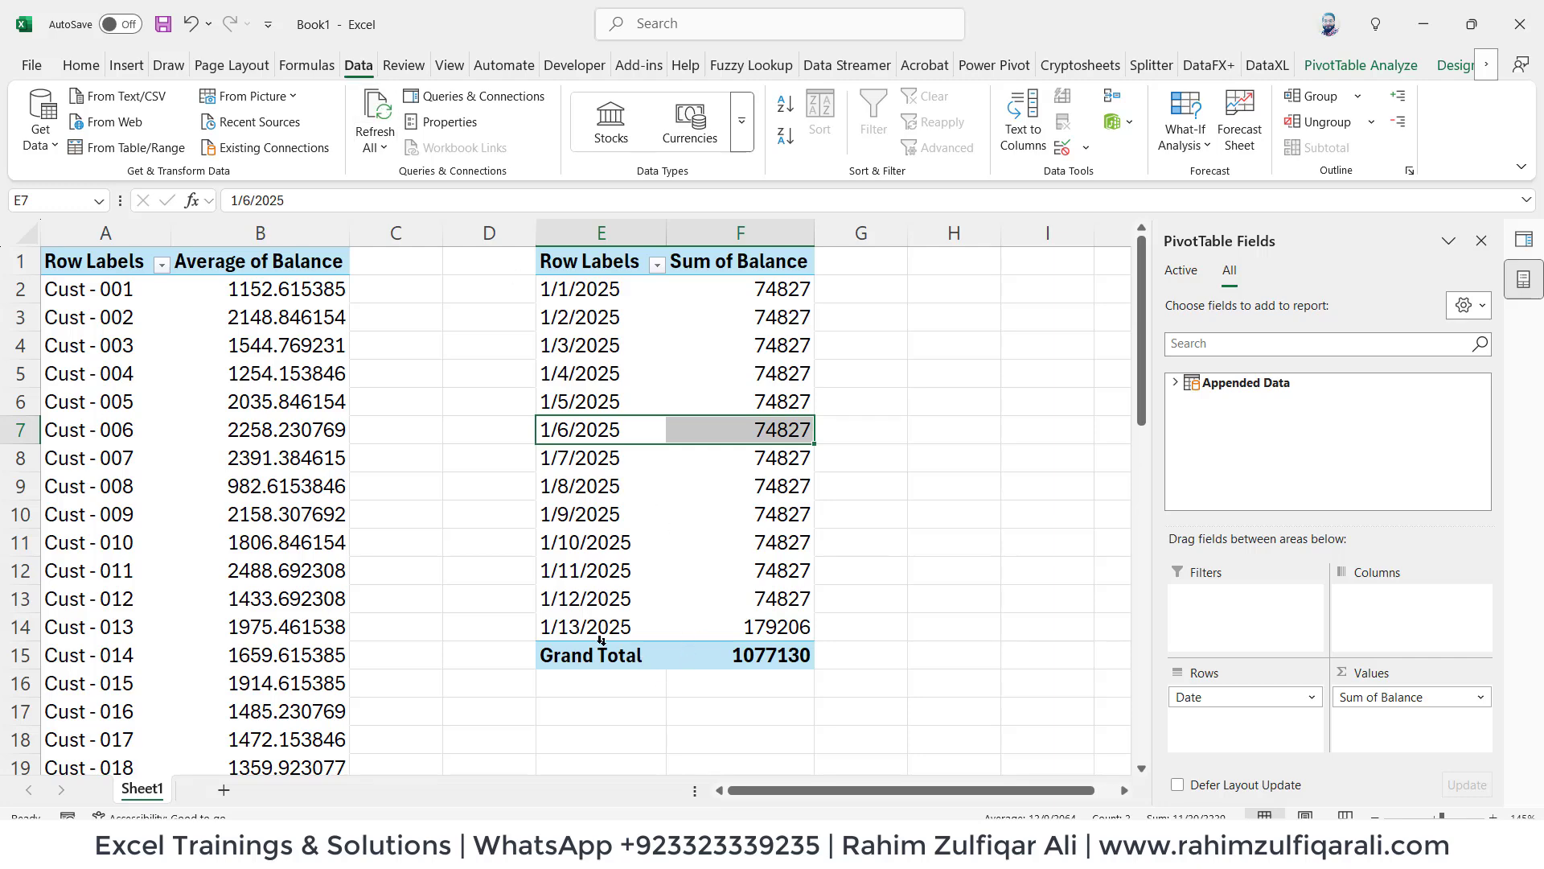
click(595, 632)
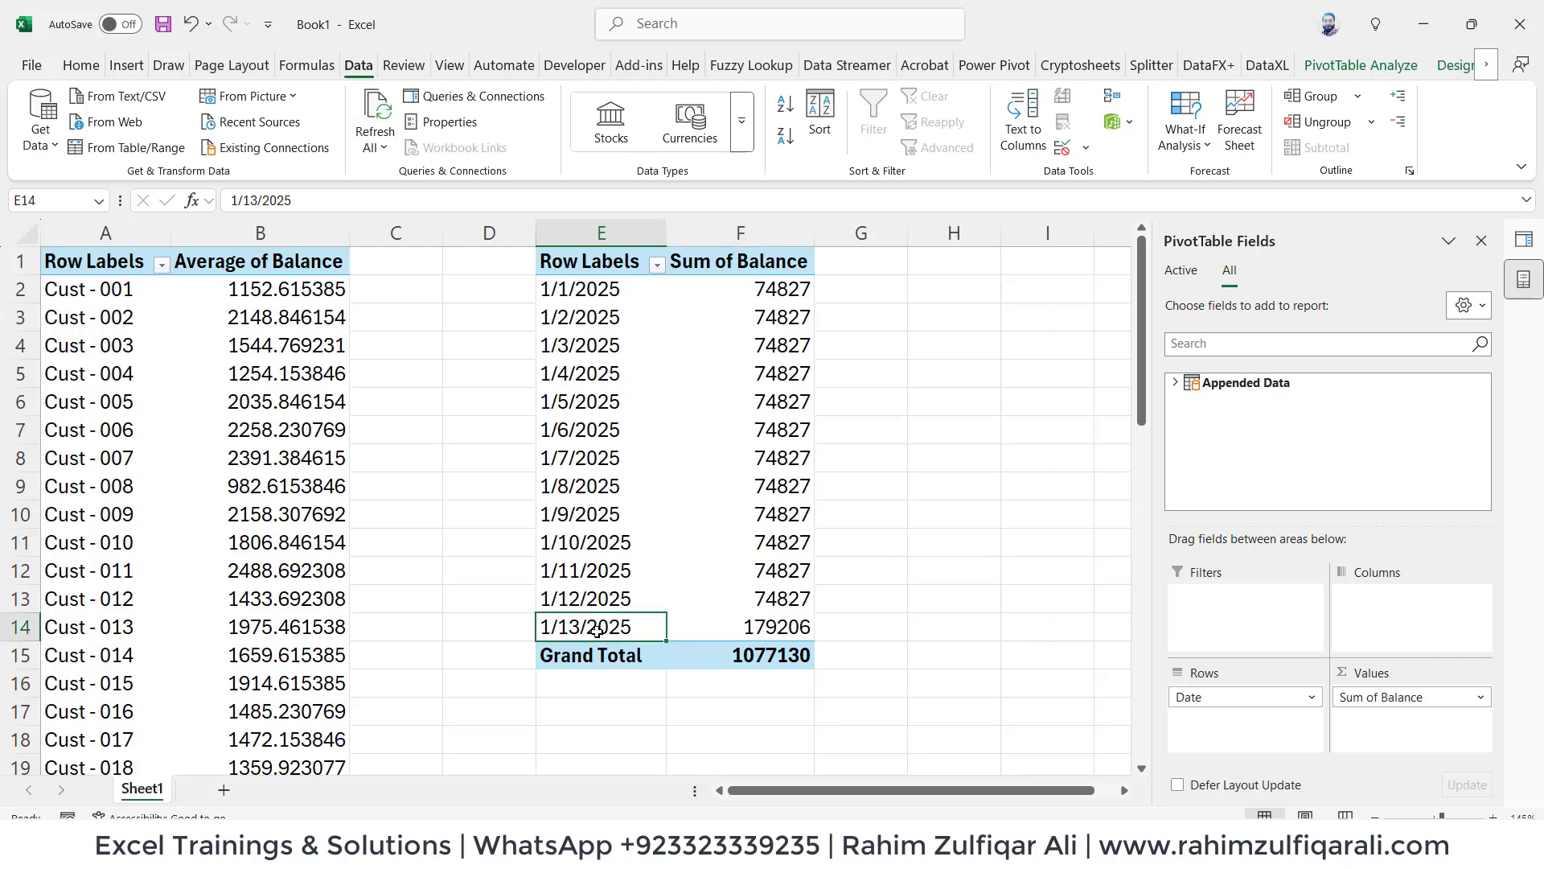
click(747, 628)
mouse_move(748, 630)
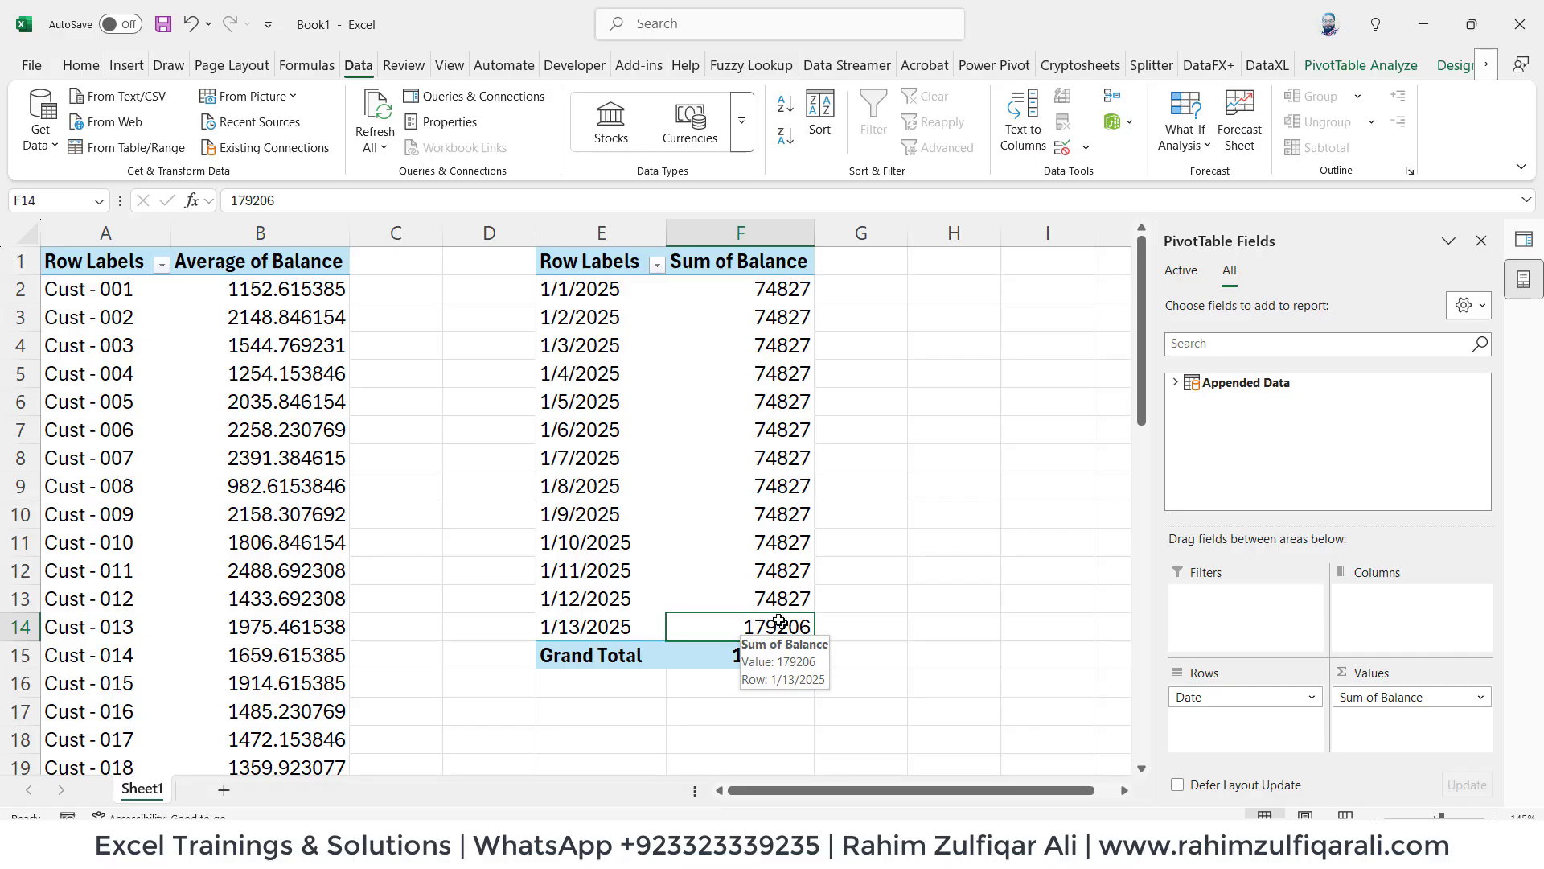
click(773, 597)
click(773, 628)
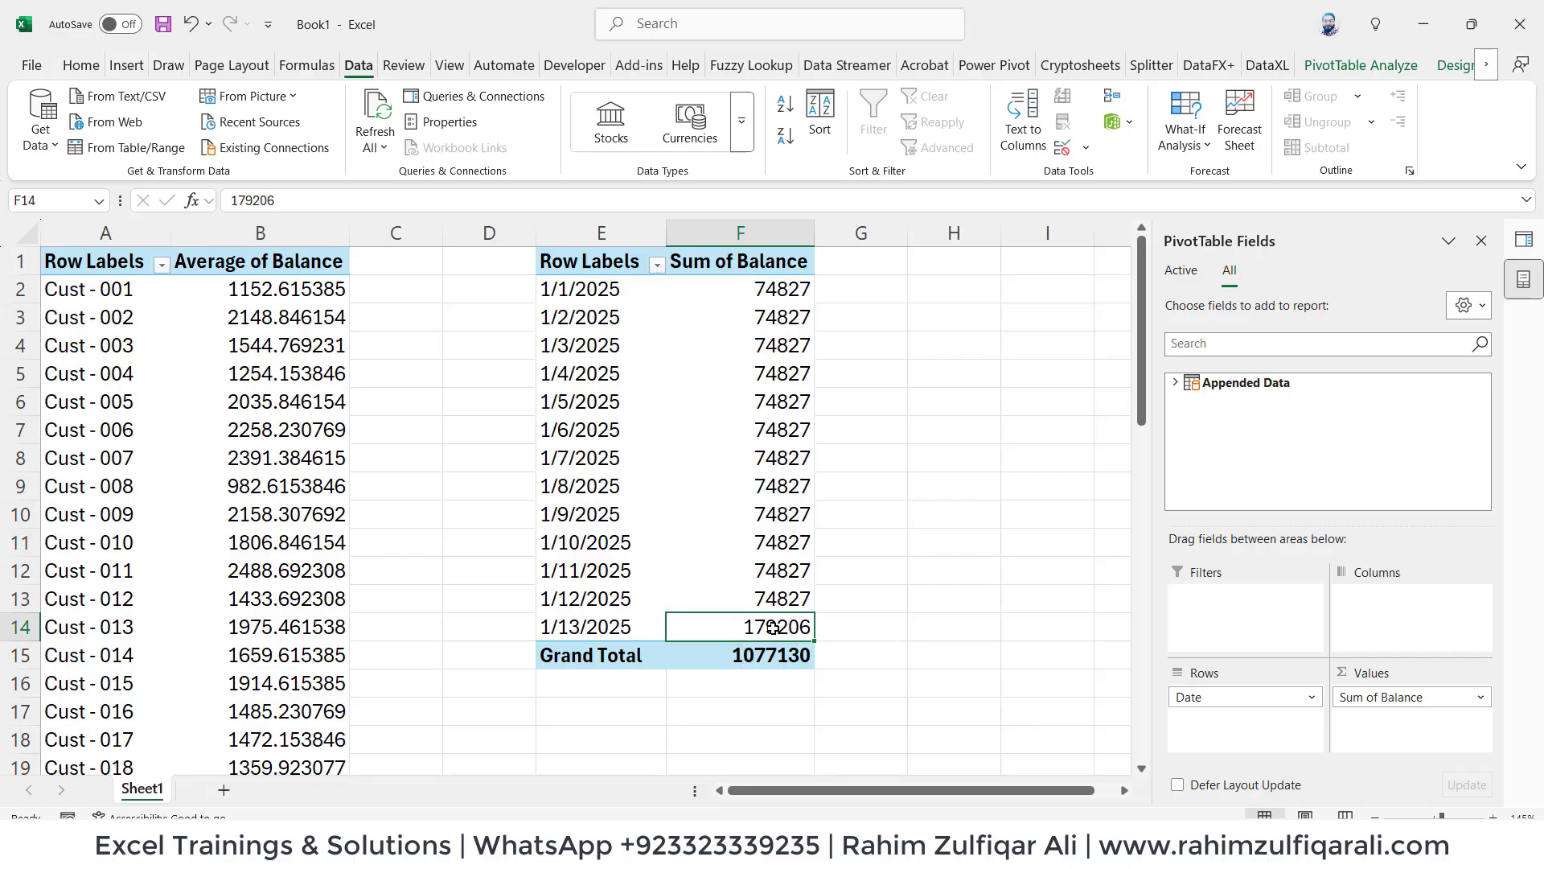
Format the Average of Balance values in the customer PivotTable with thousands separators and no decimals
click(298, 297)
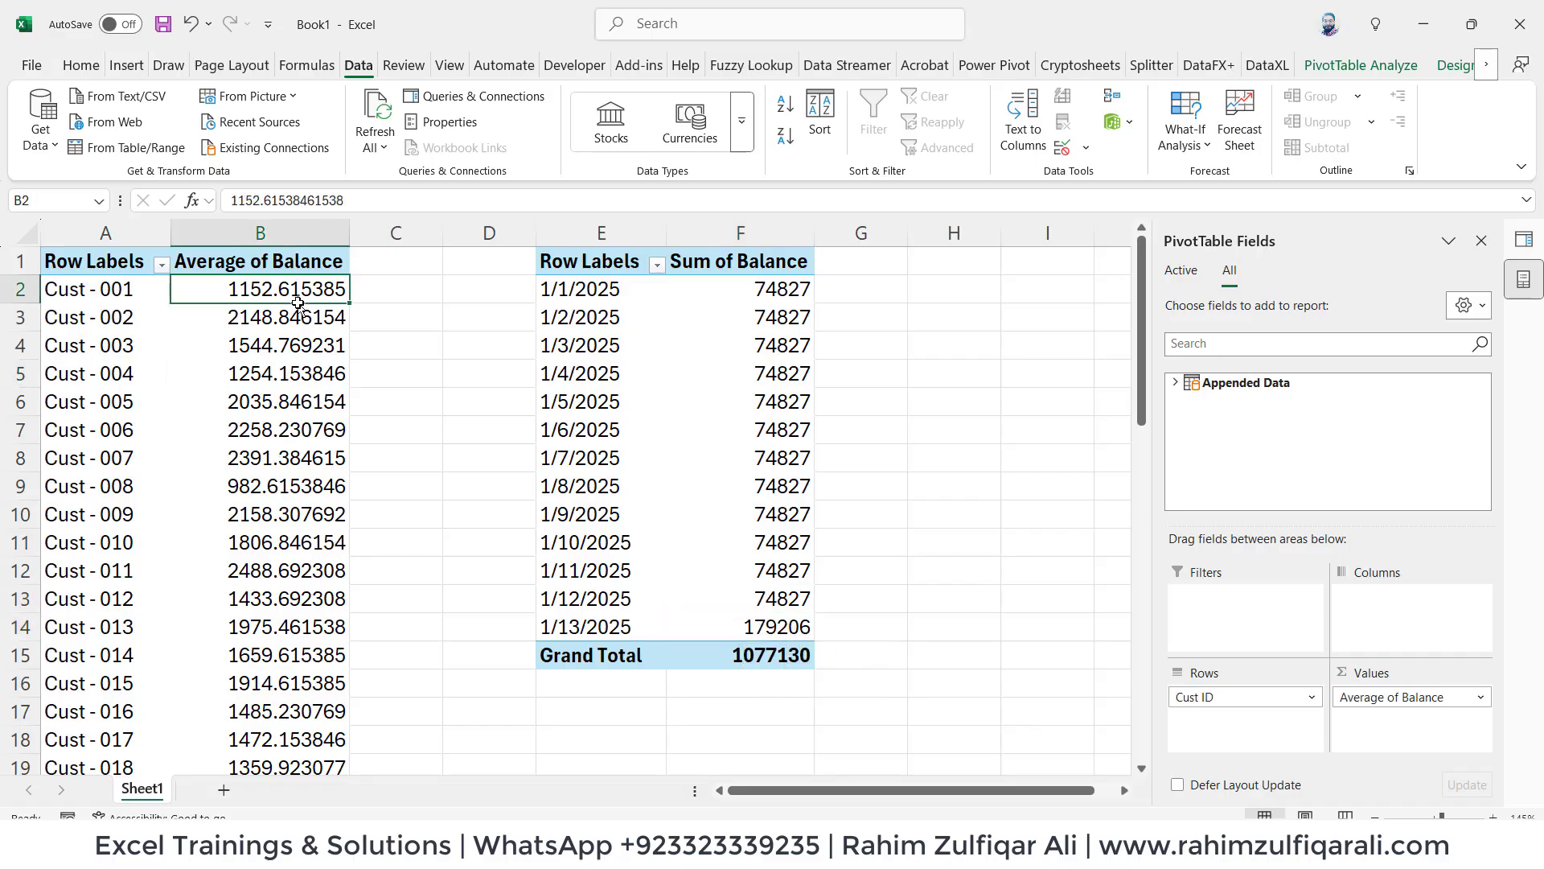
key(ctrl+shift+Down)
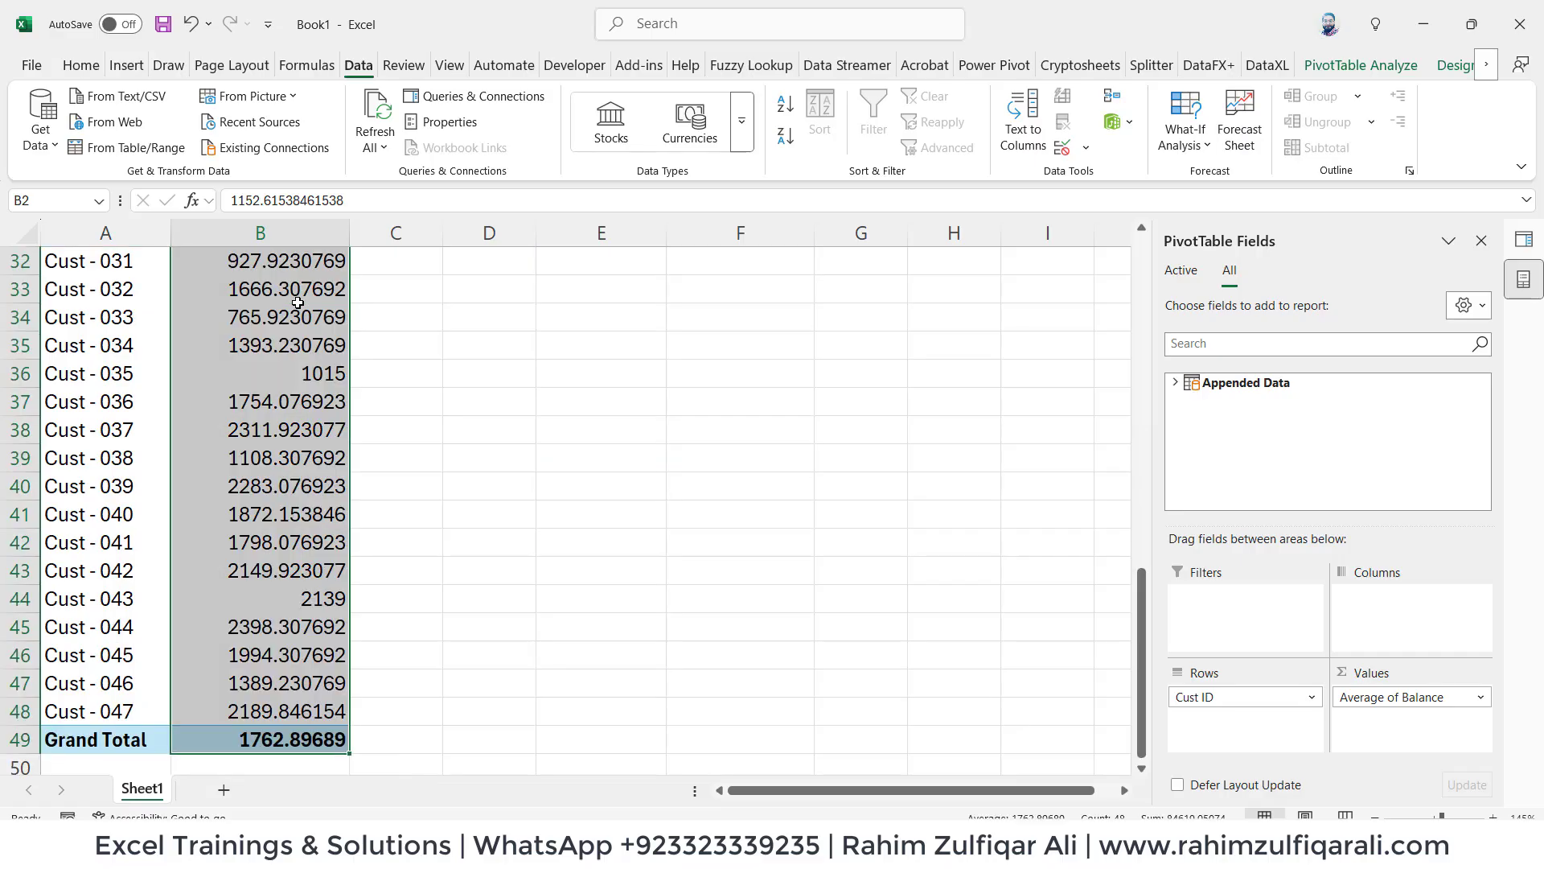
click(86, 65)
click(645, 121)
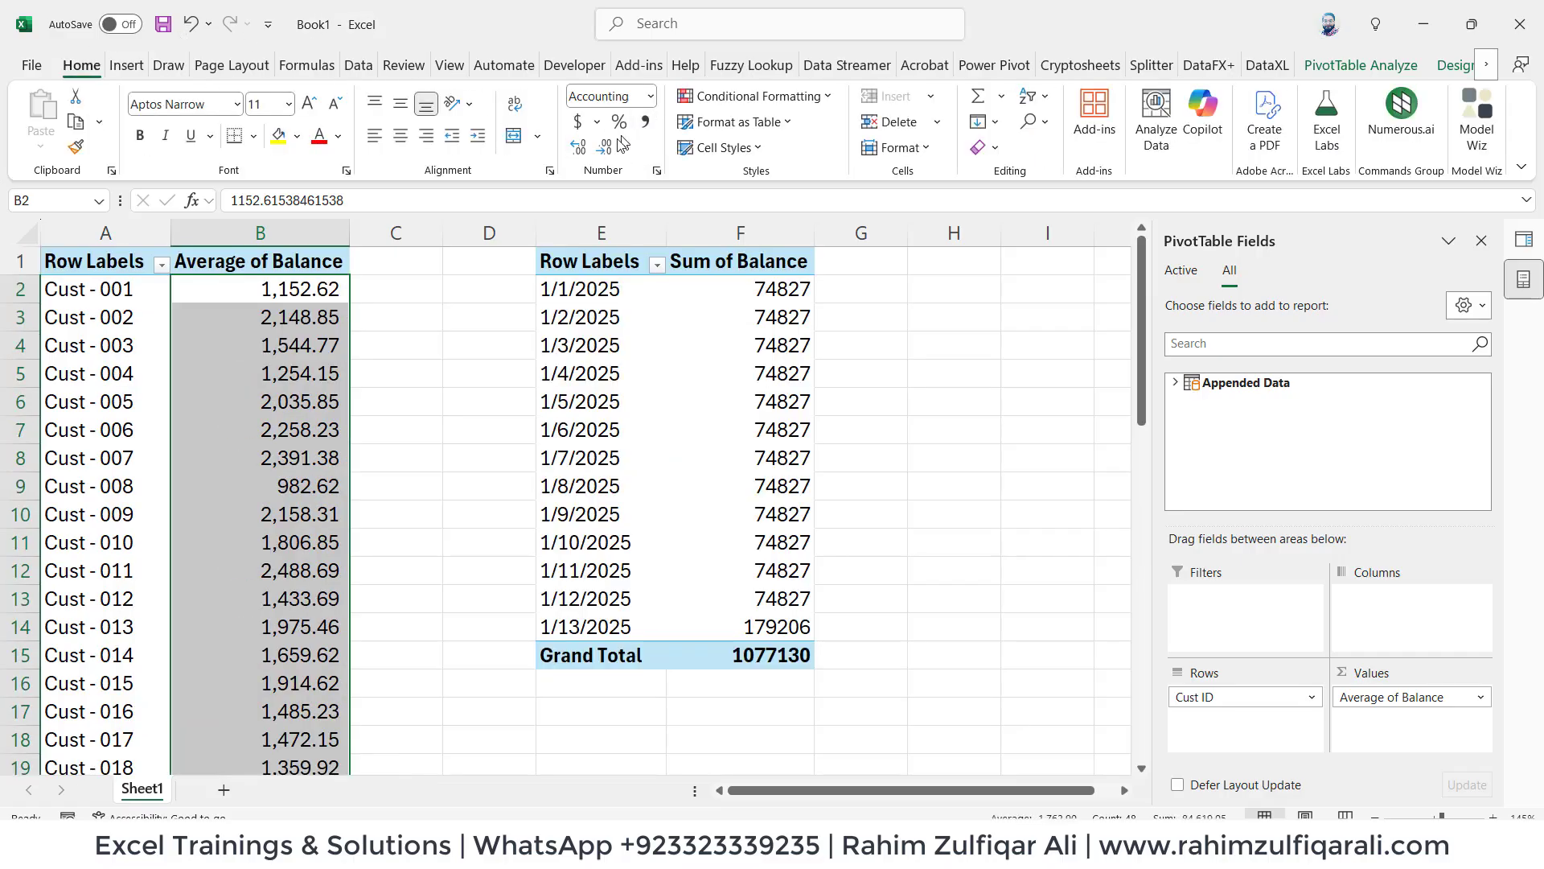
click(610, 143)
click(610, 143)
Compare the 1/13/2025 Balance sum with the earlier dates and review the refreshed customer averages
click(694, 366)
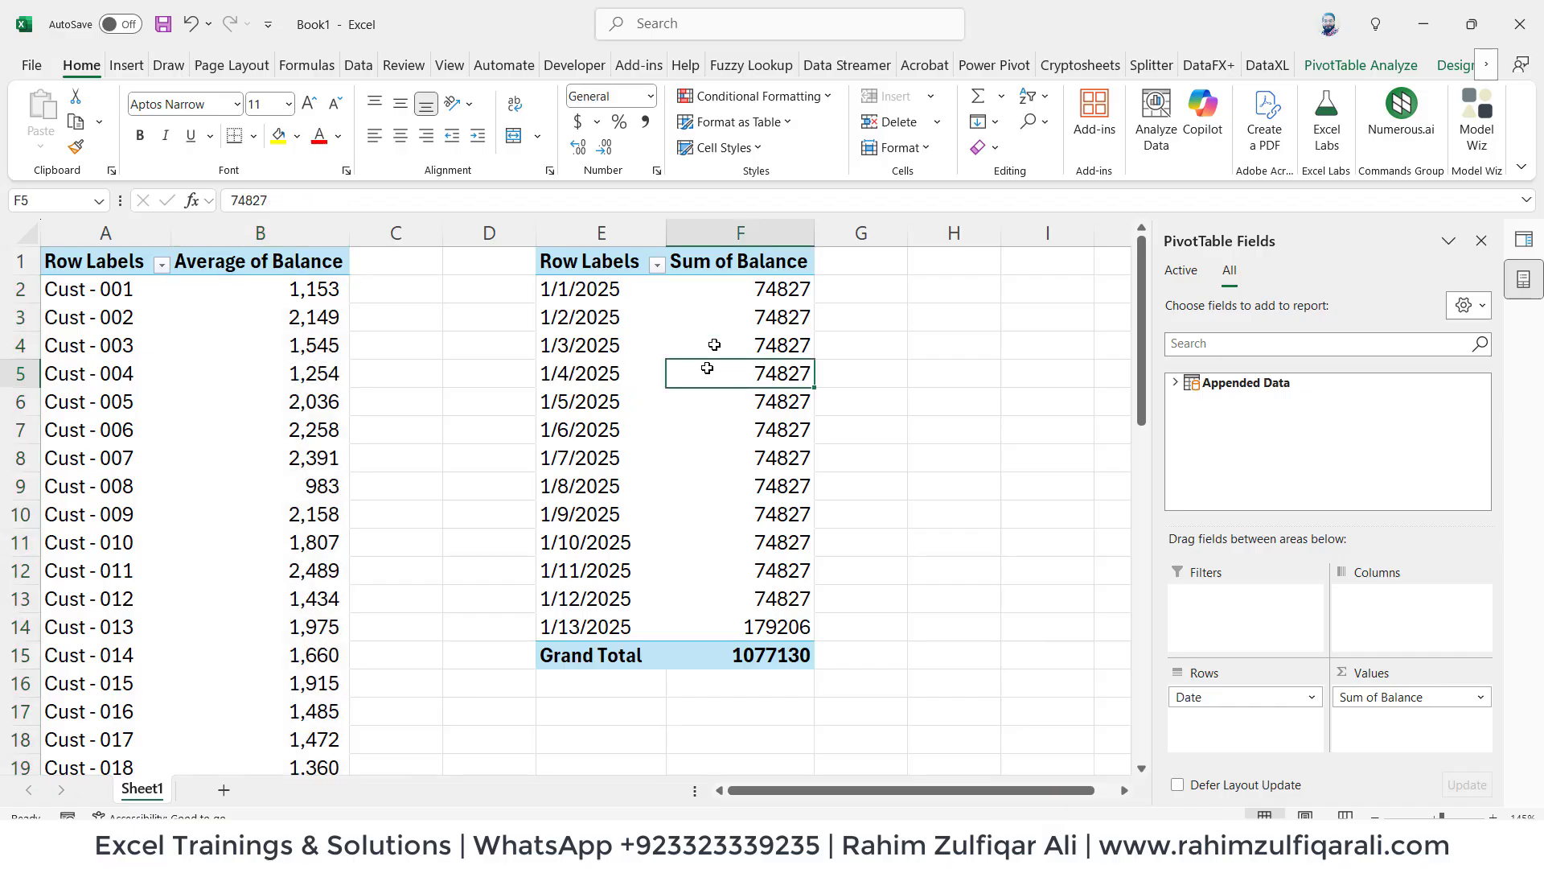
click(726, 294)
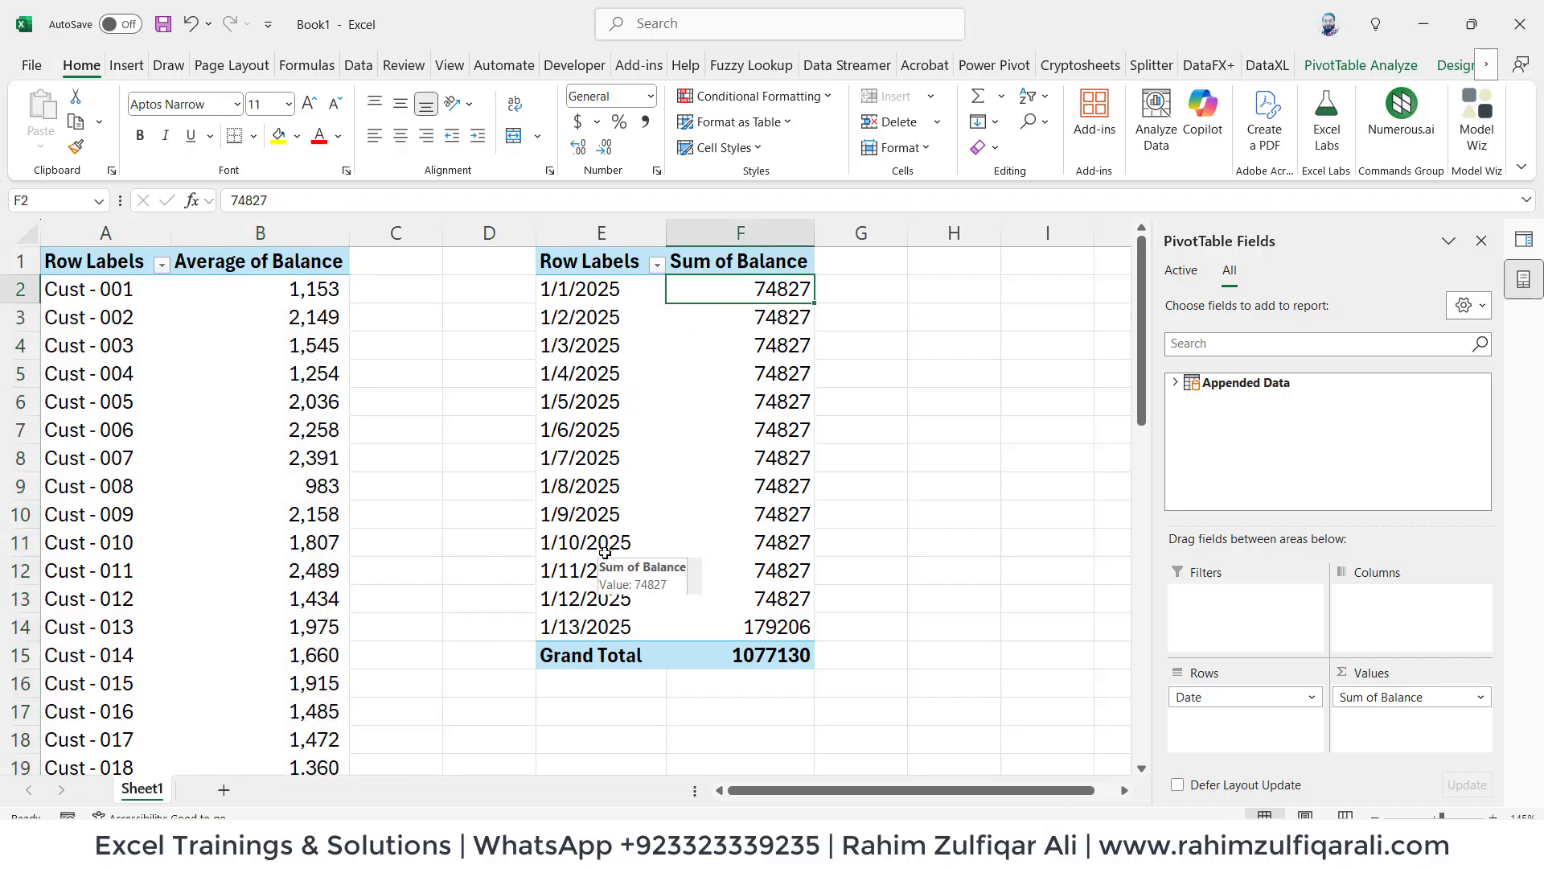
click(738, 563)
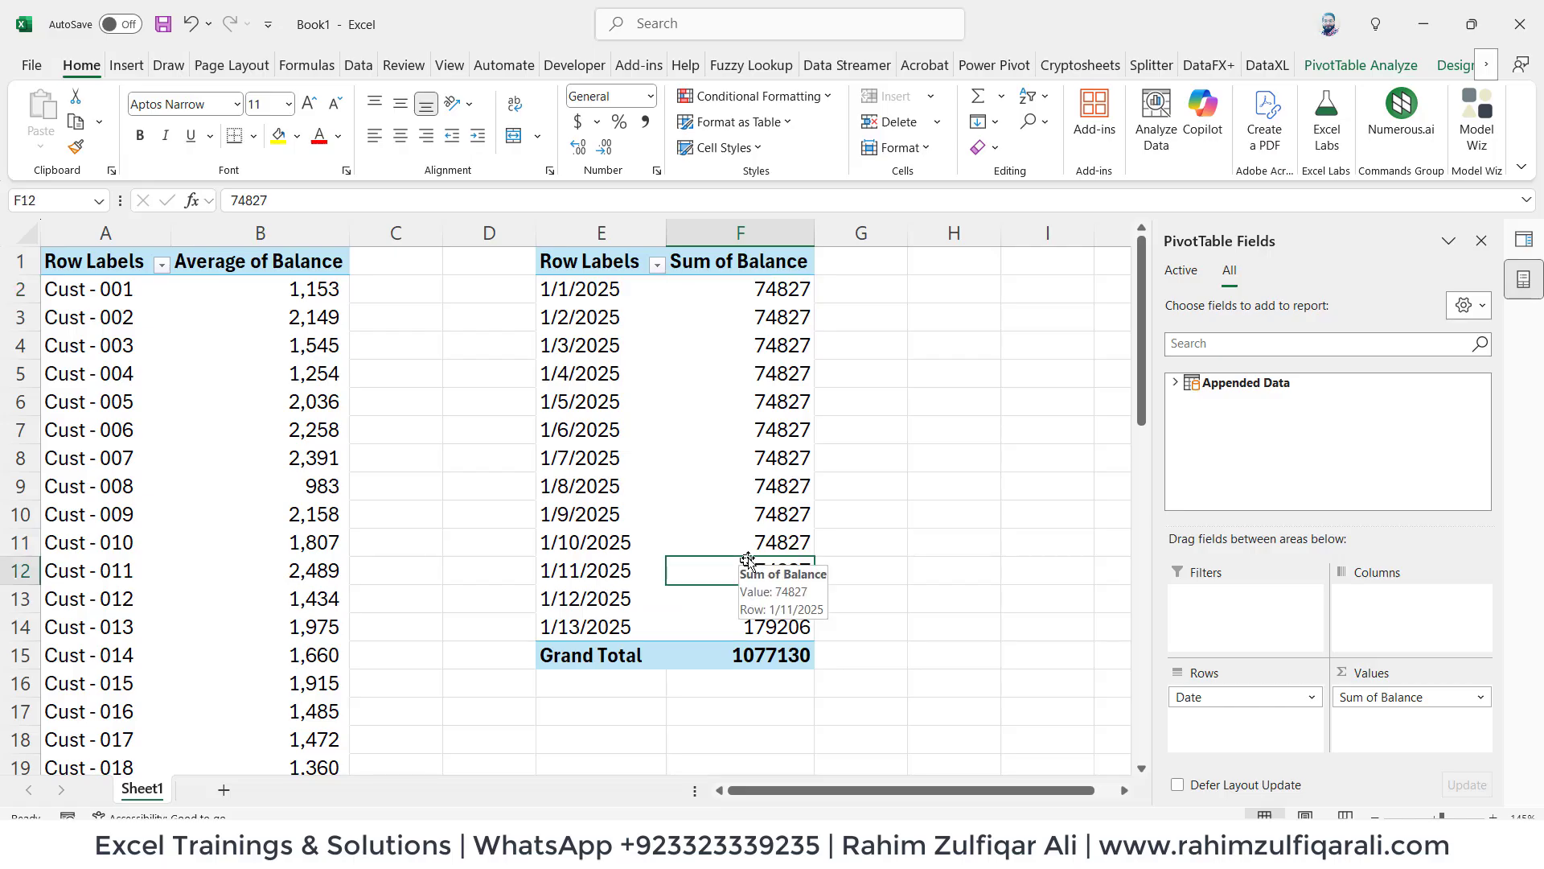
click(770, 523)
click(556, 630)
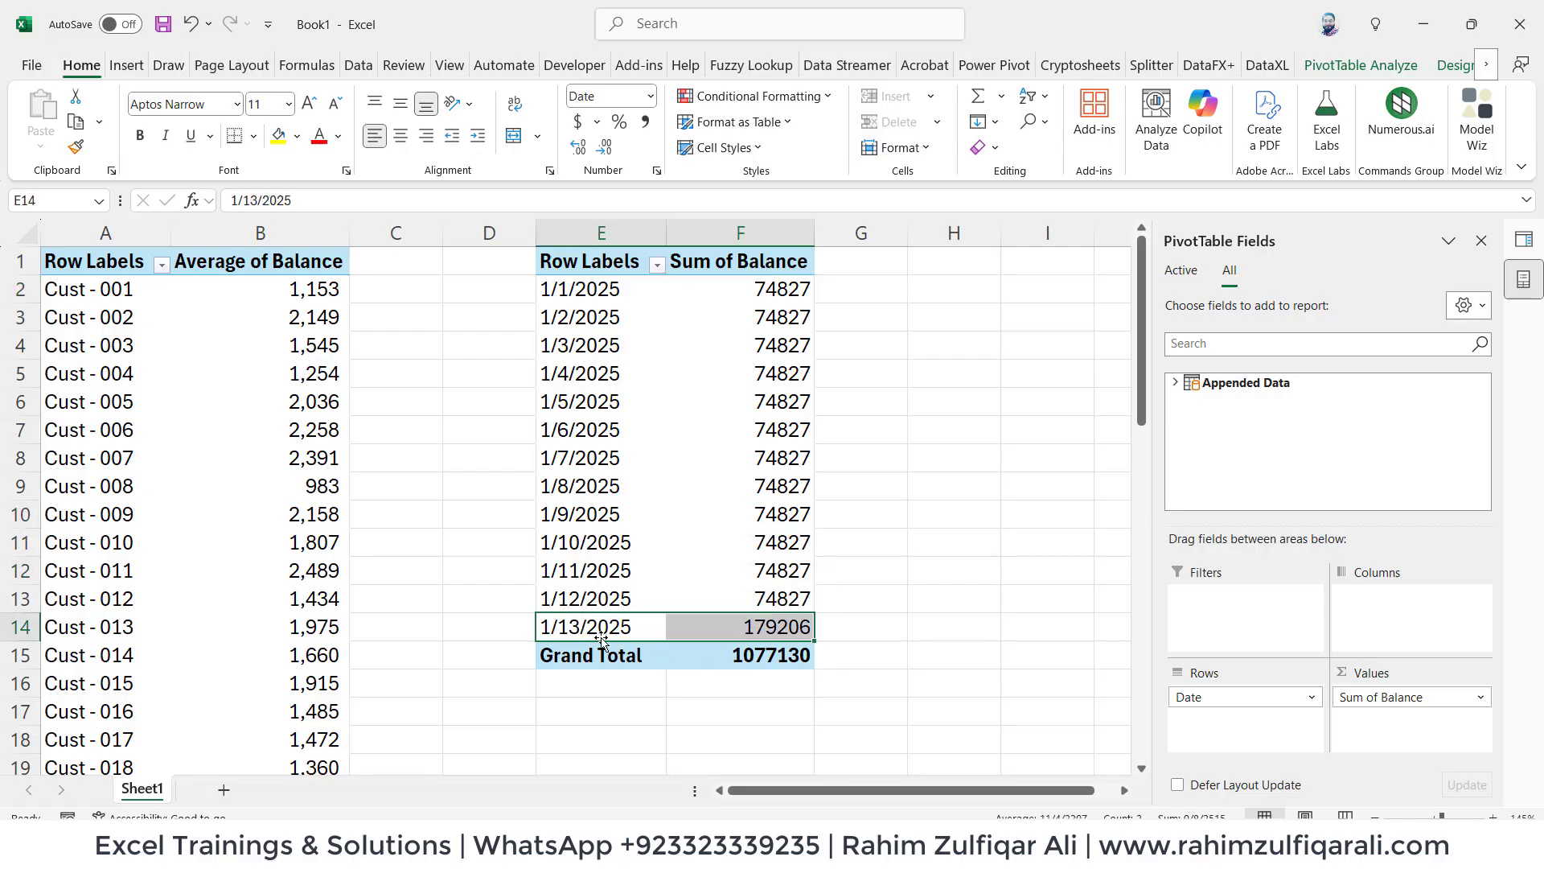
click(729, 625)
mouse_move(730, 625)
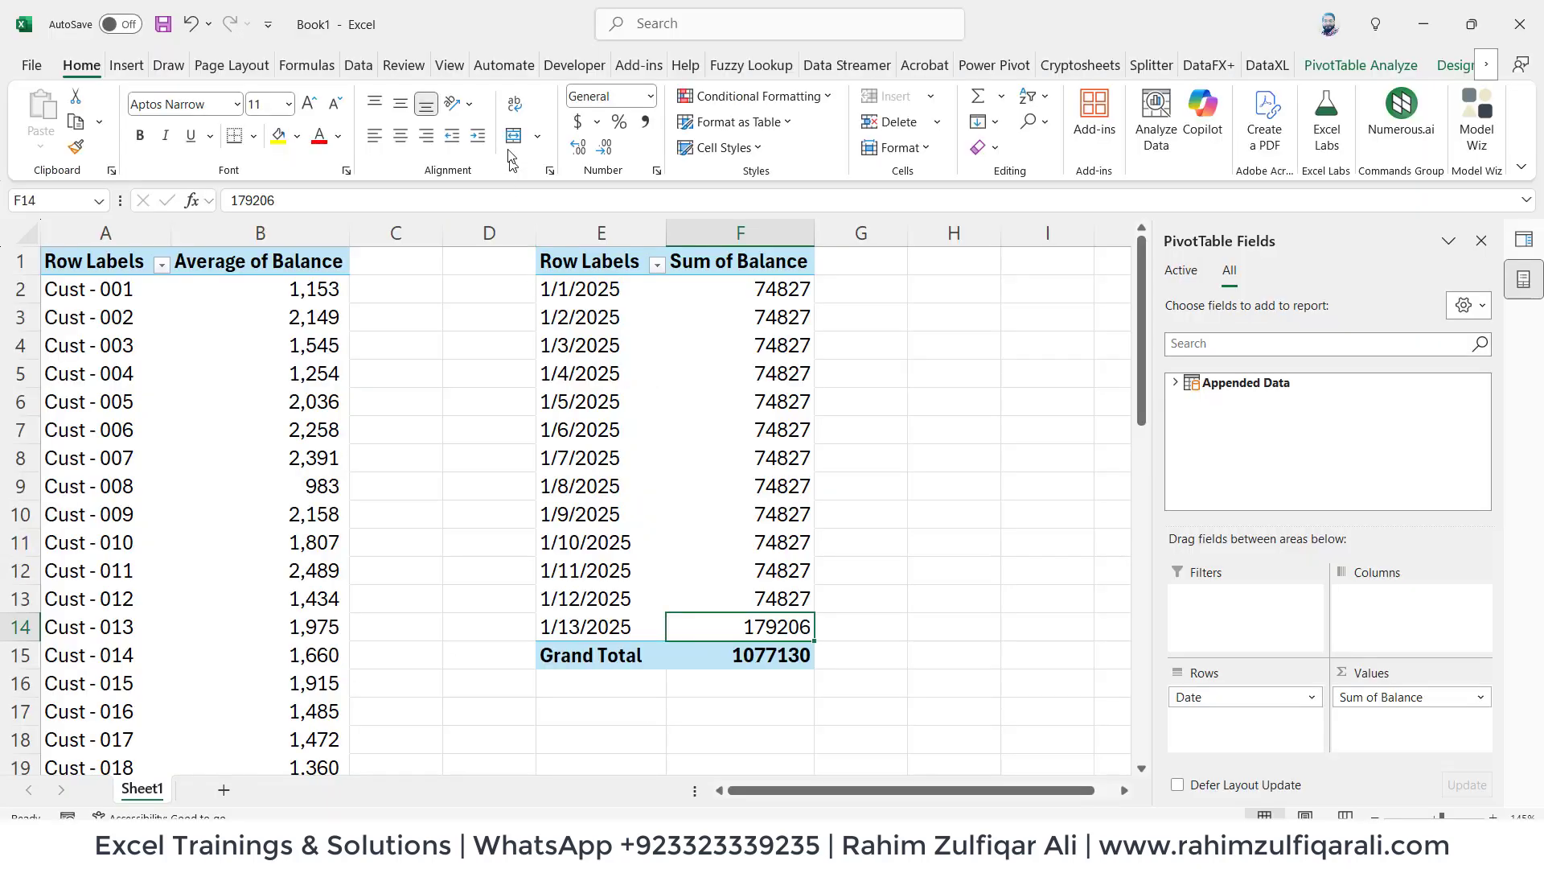
click(357, 65)
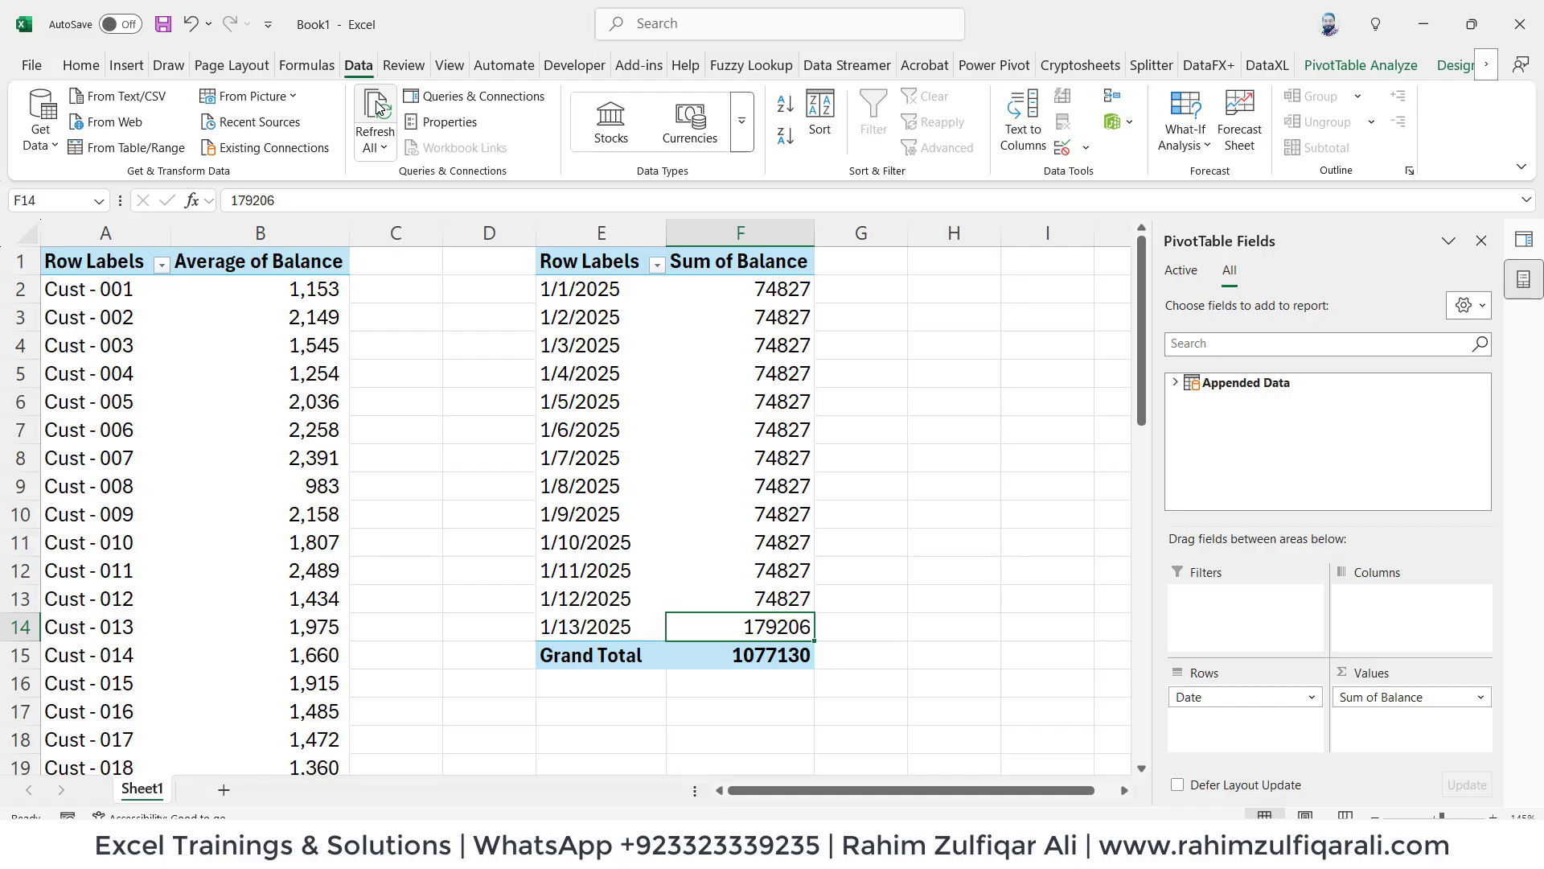
click(288, 354)
click(303, 323)
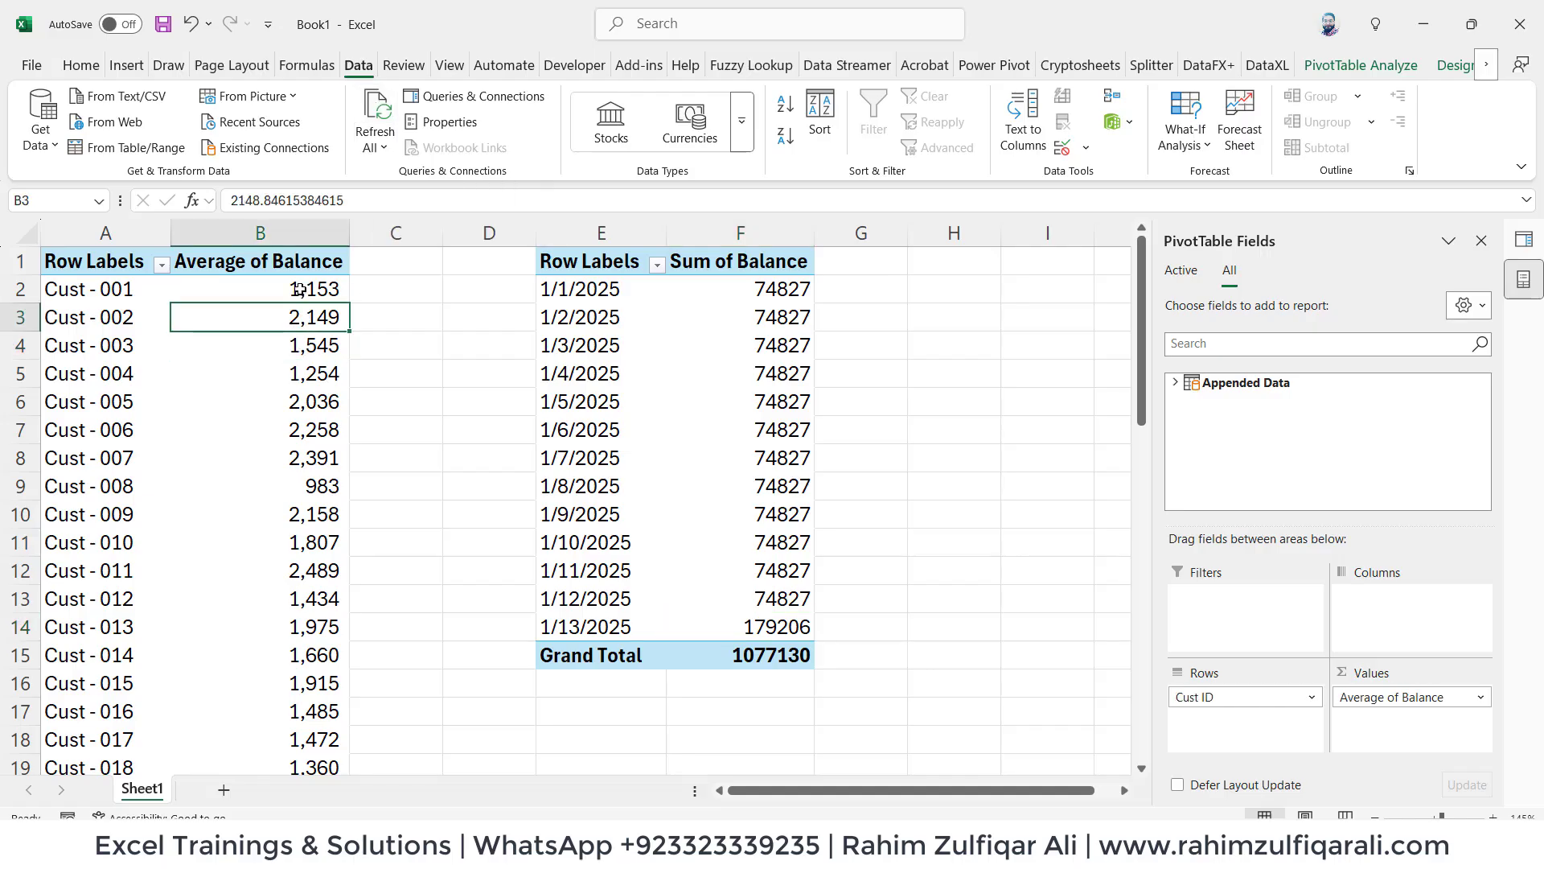
drag(563, 346, 700, 348)
click(769, 468)
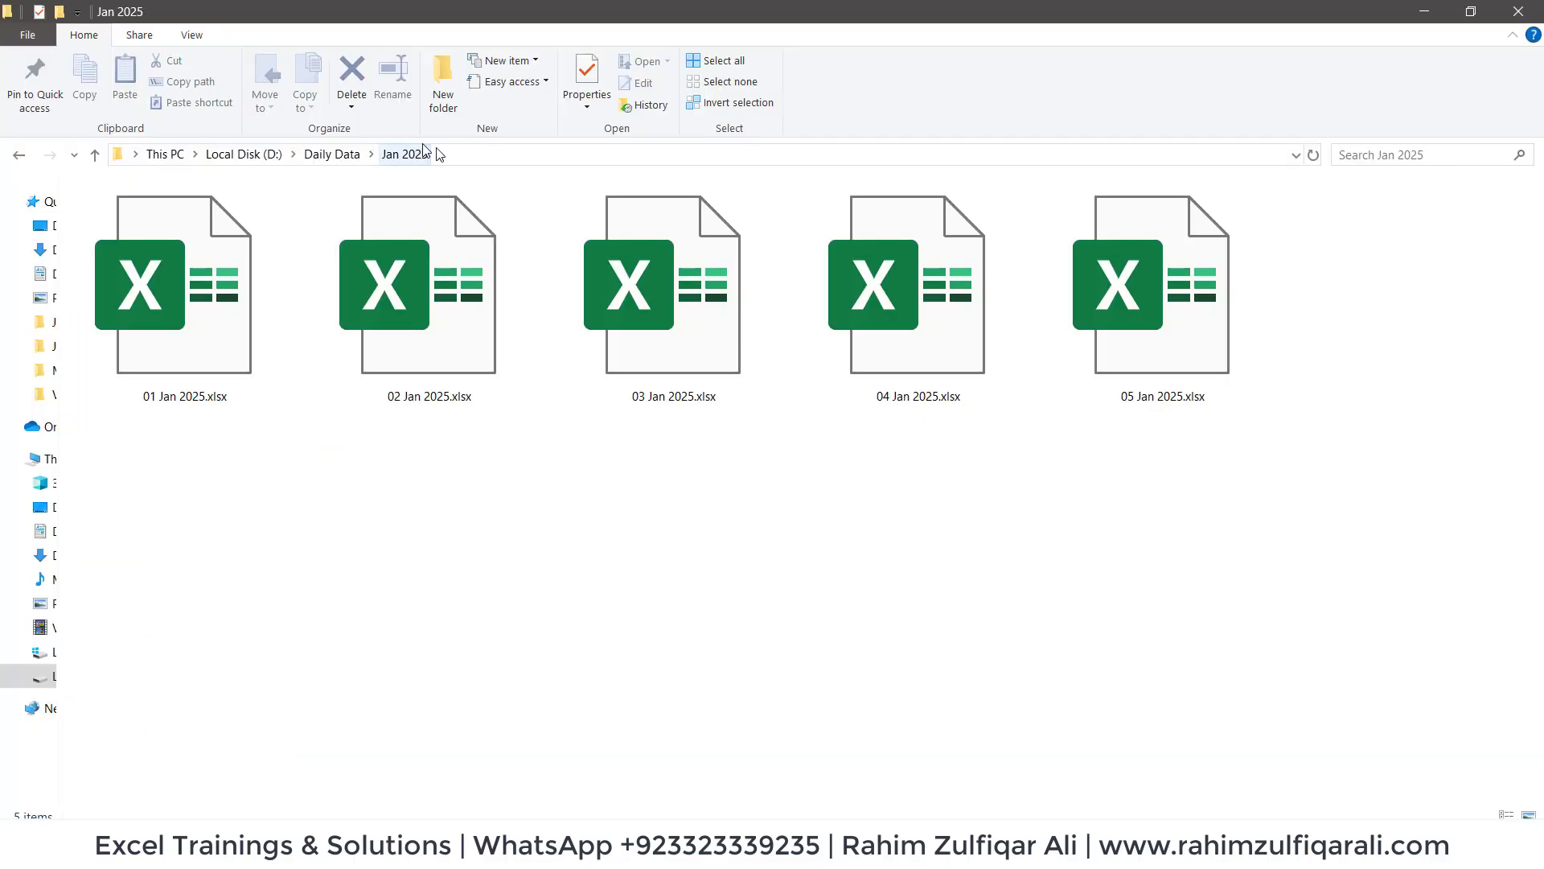
Examine the daily workbooks 01 Jan 2025.xlsx to 05 Jan 2025.xlsx in the Jan 2025 folder
click(450, 153)
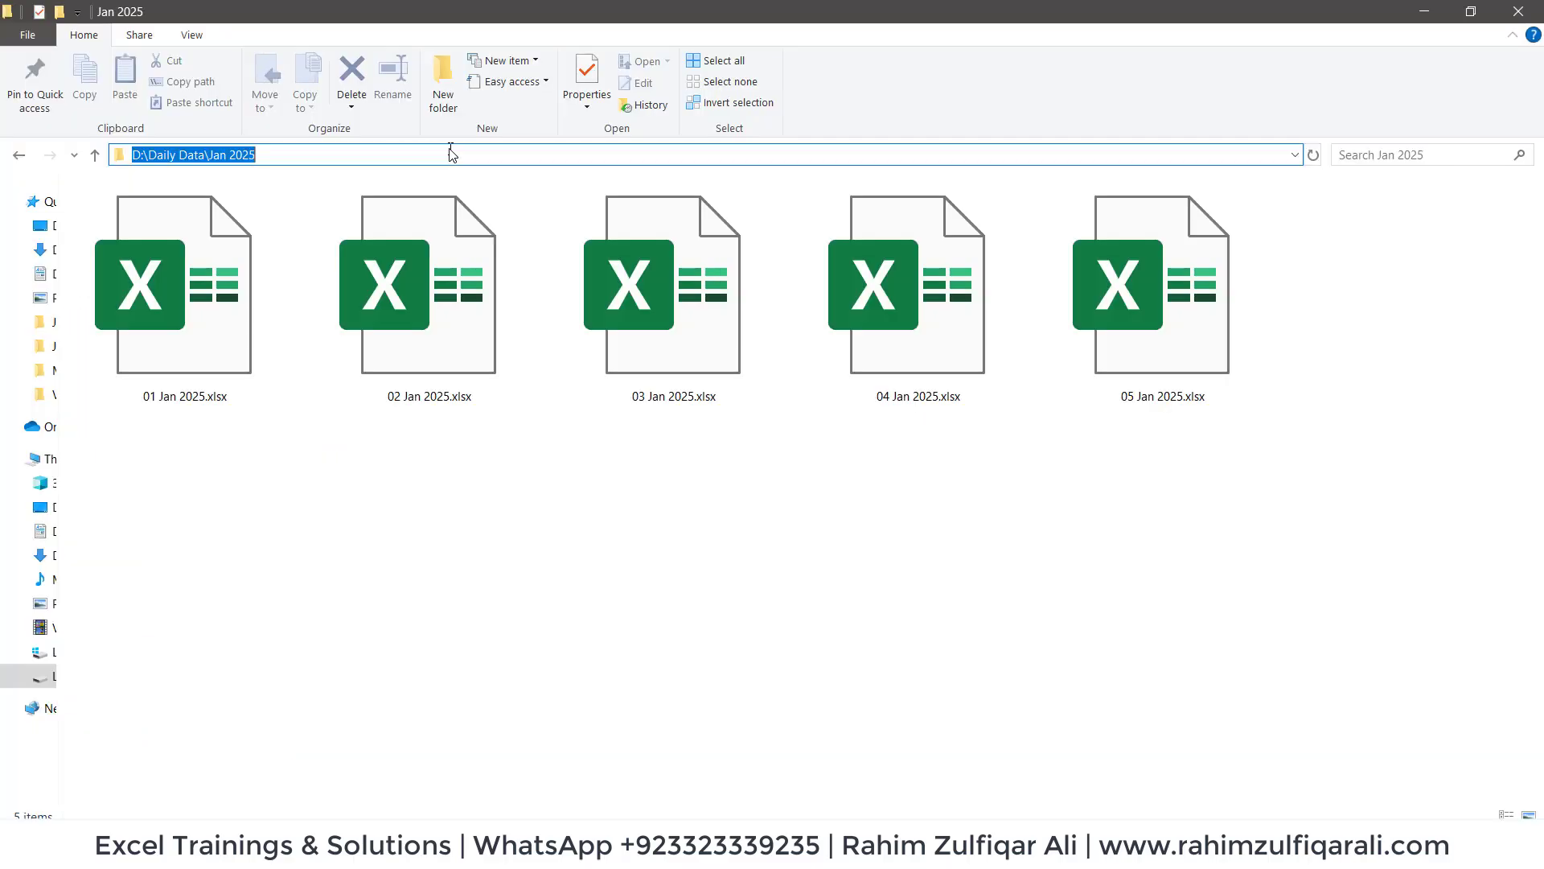
click(747, 505)
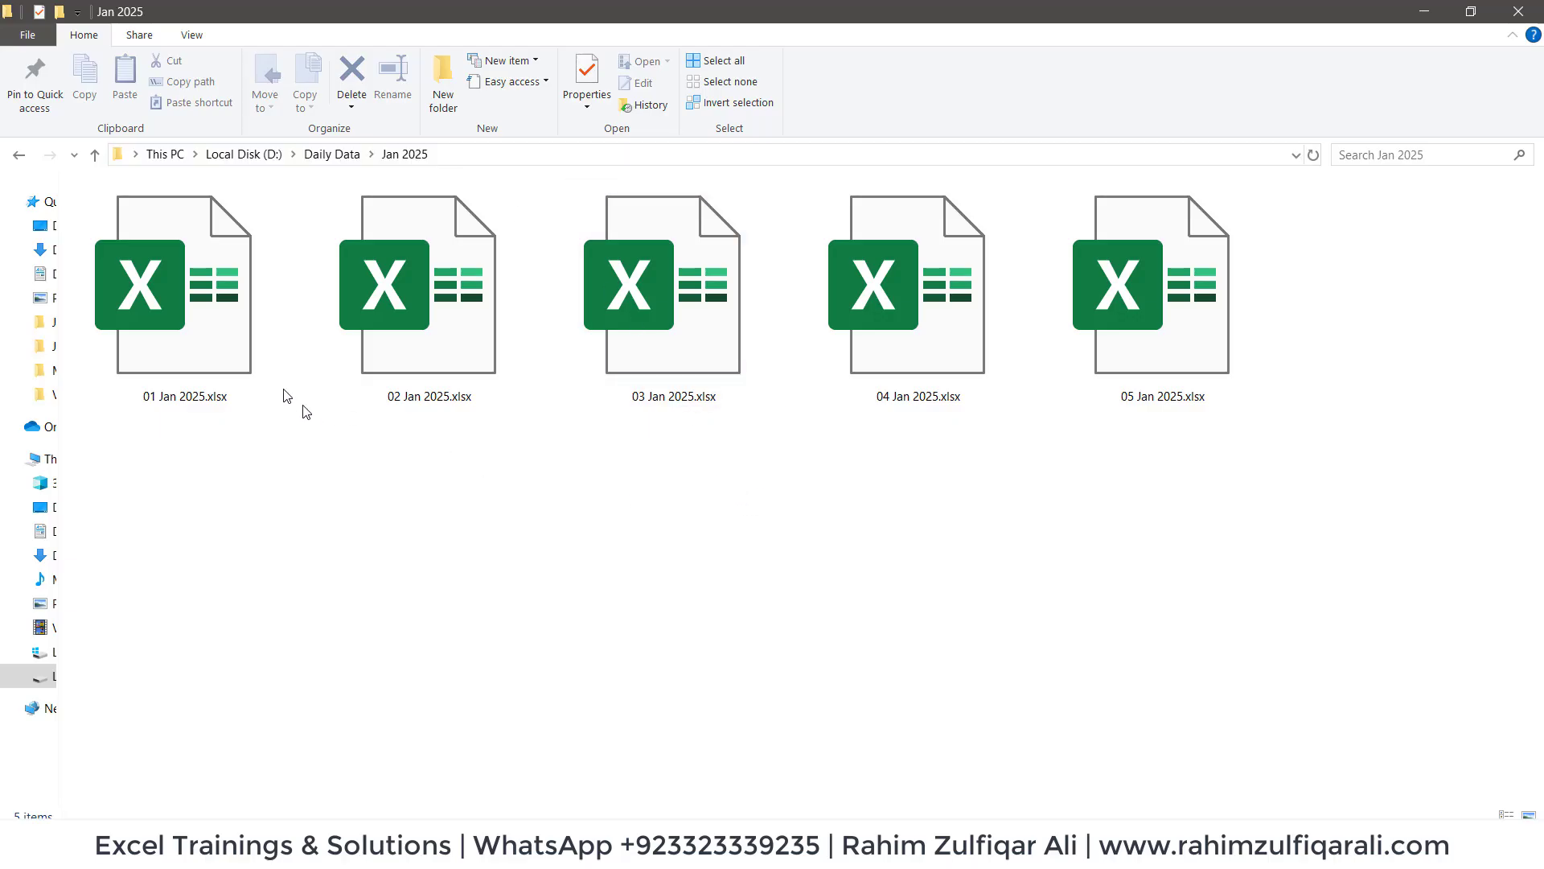
click(249, 344)
click(426, 341)
click(675, 338)
click(924, 326)
click(1096, 308)
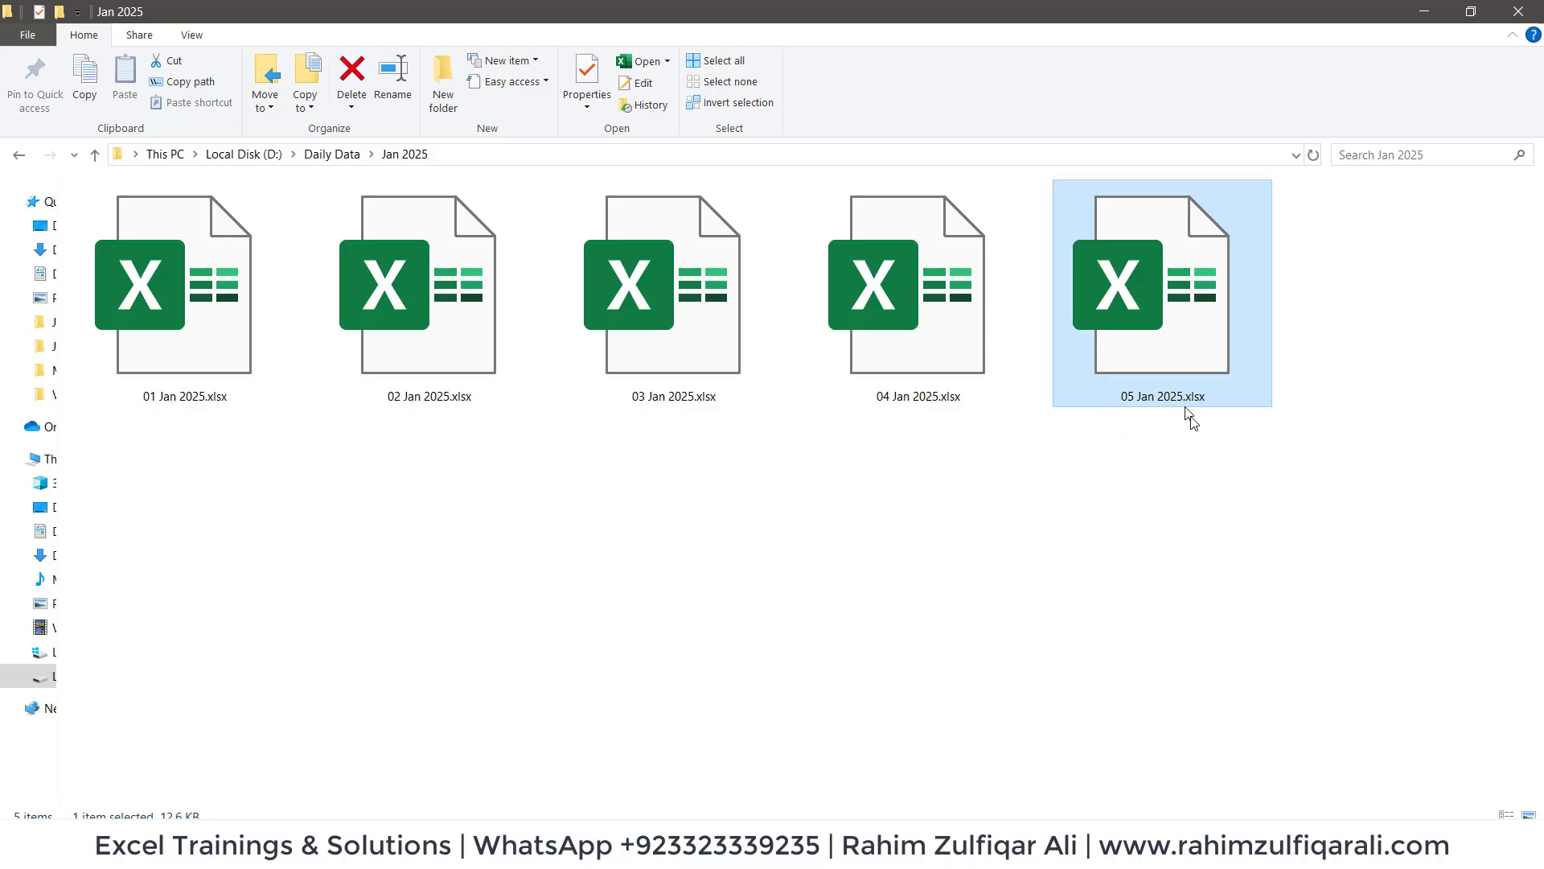
mouse_move(1195, 404)
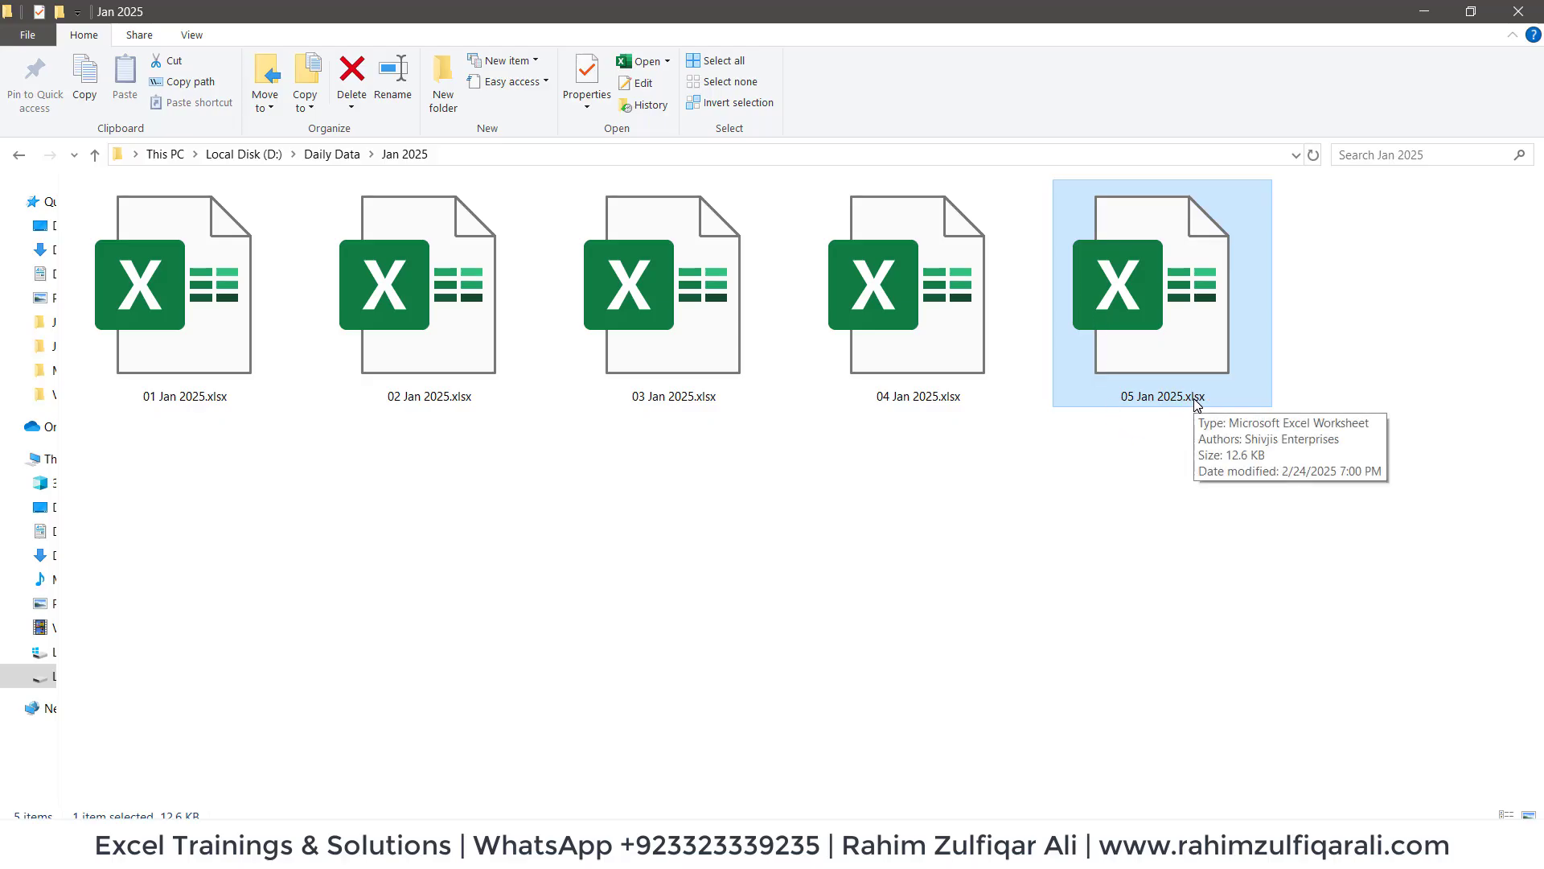
click(924, 379)
click(582, 341)
click(426, 322)
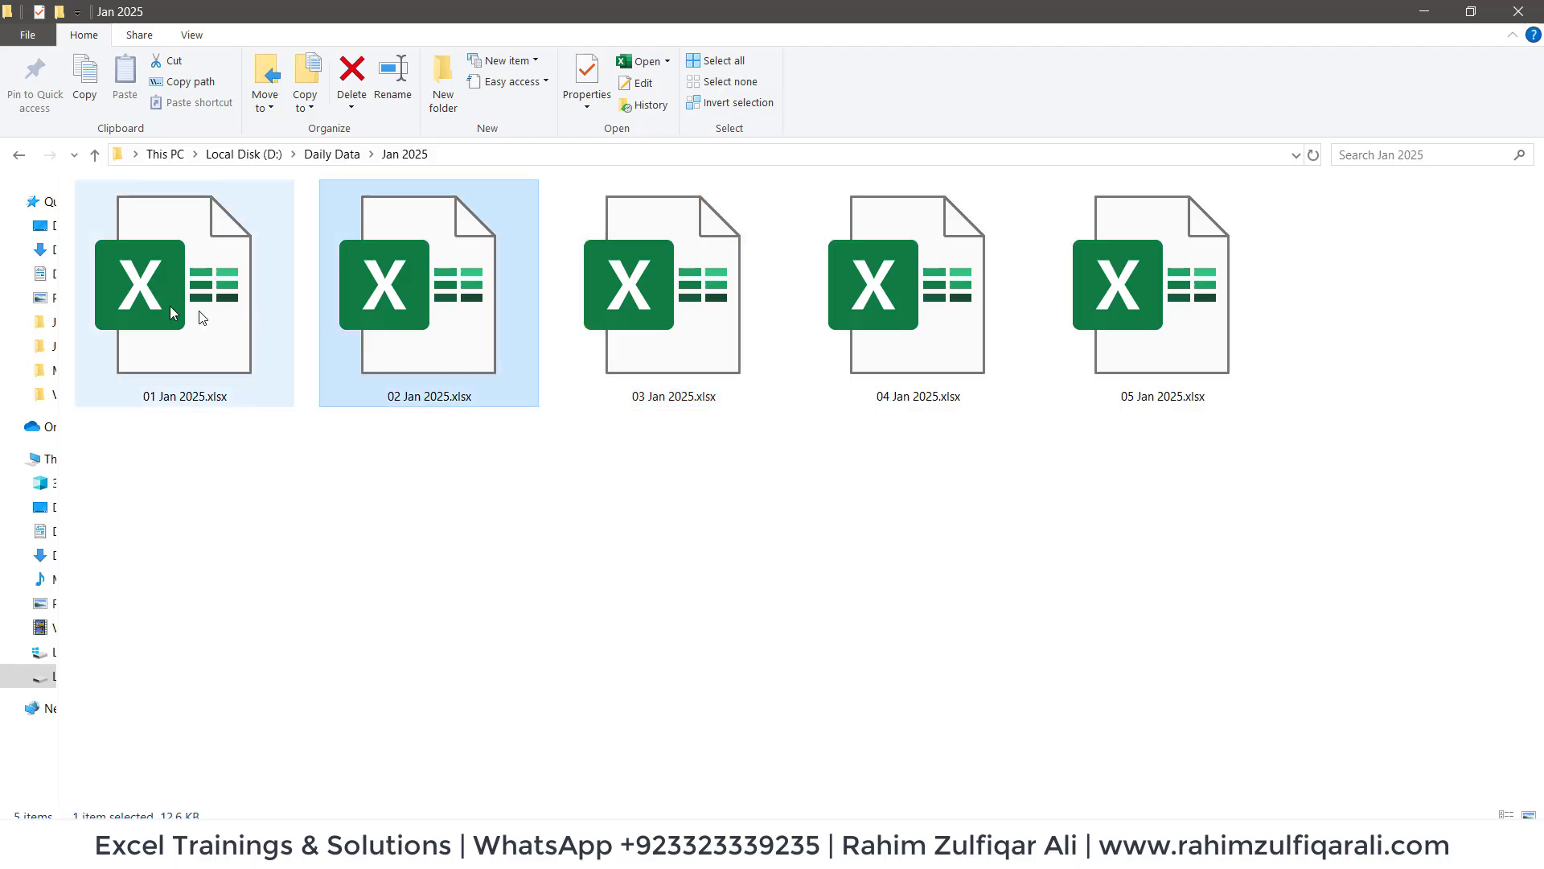
click(174, 312)
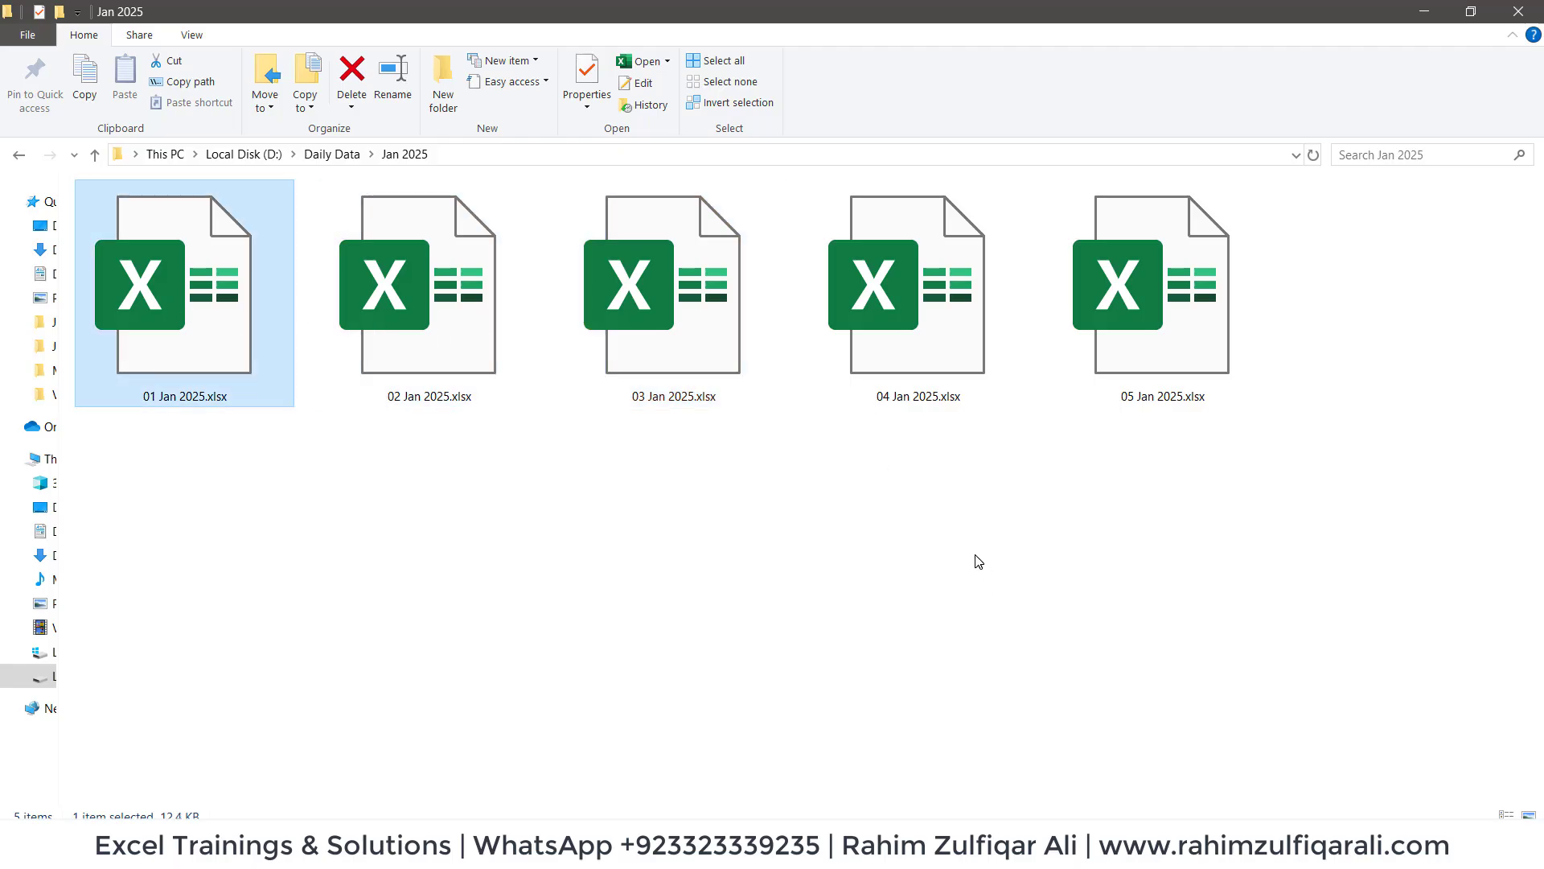
click(1235, 525)
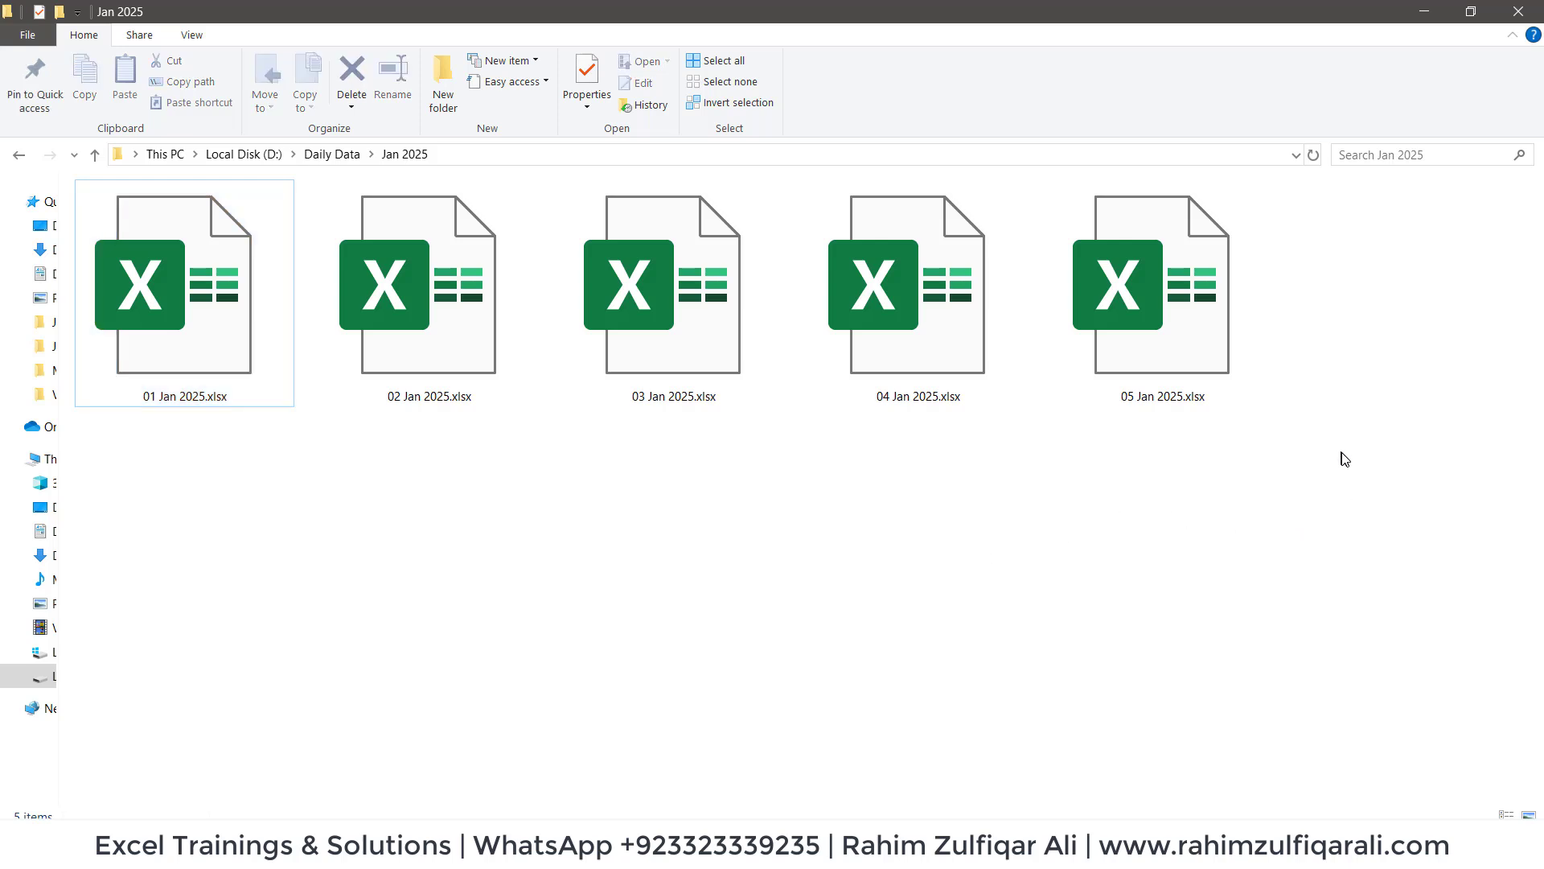
drag(1352, 501, 201, 223)
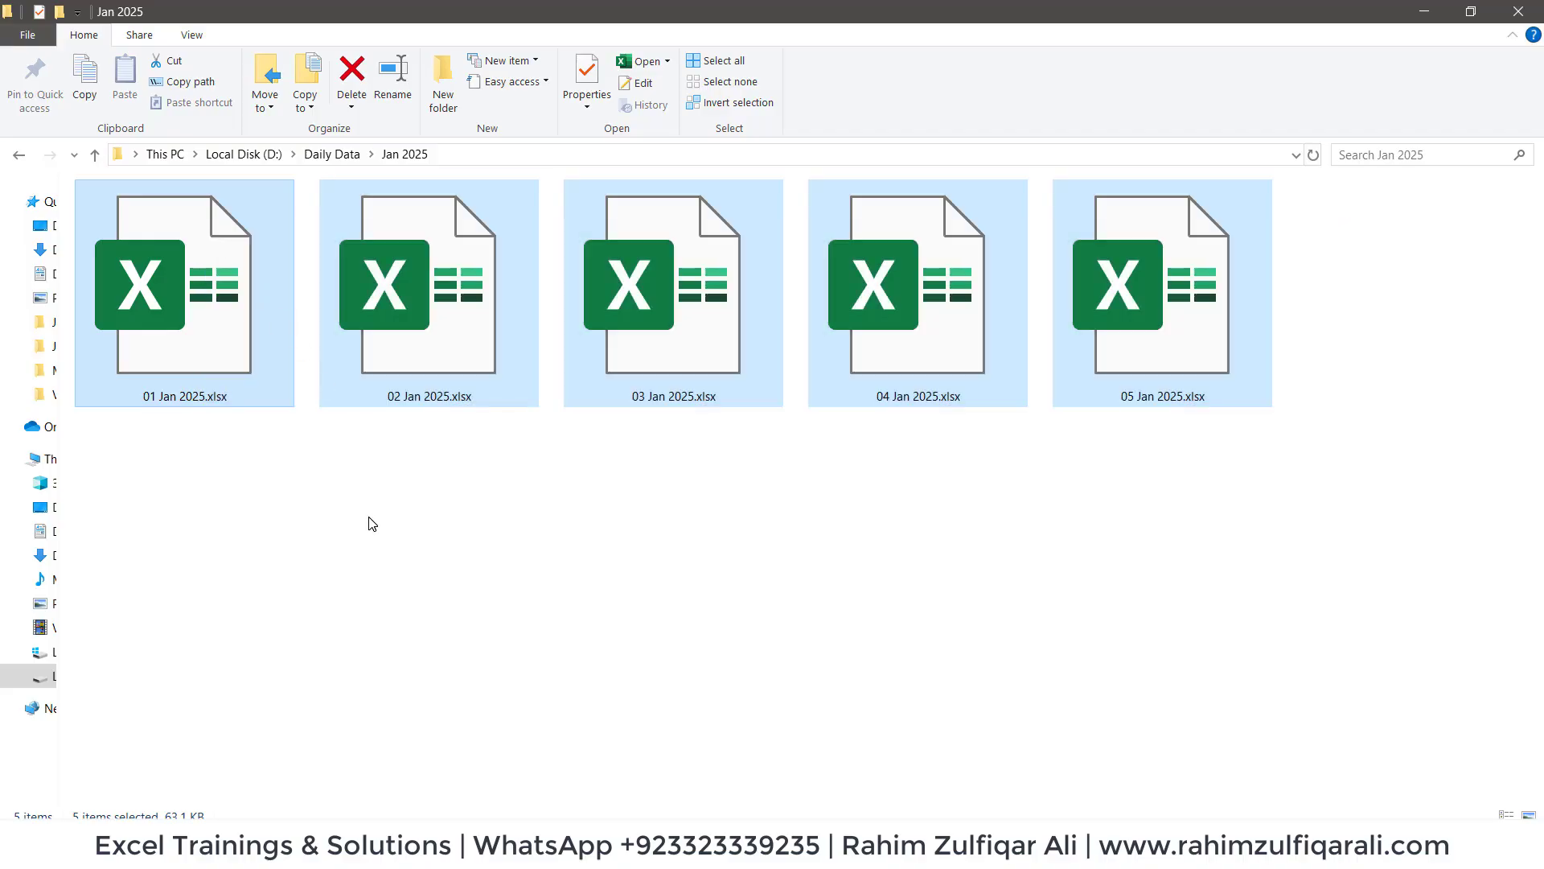
click(372, 523)
Switch to the blank Excel workbook Book1 and start a folder import from D:\Daily Data\Jan 2025
click(452, 155)
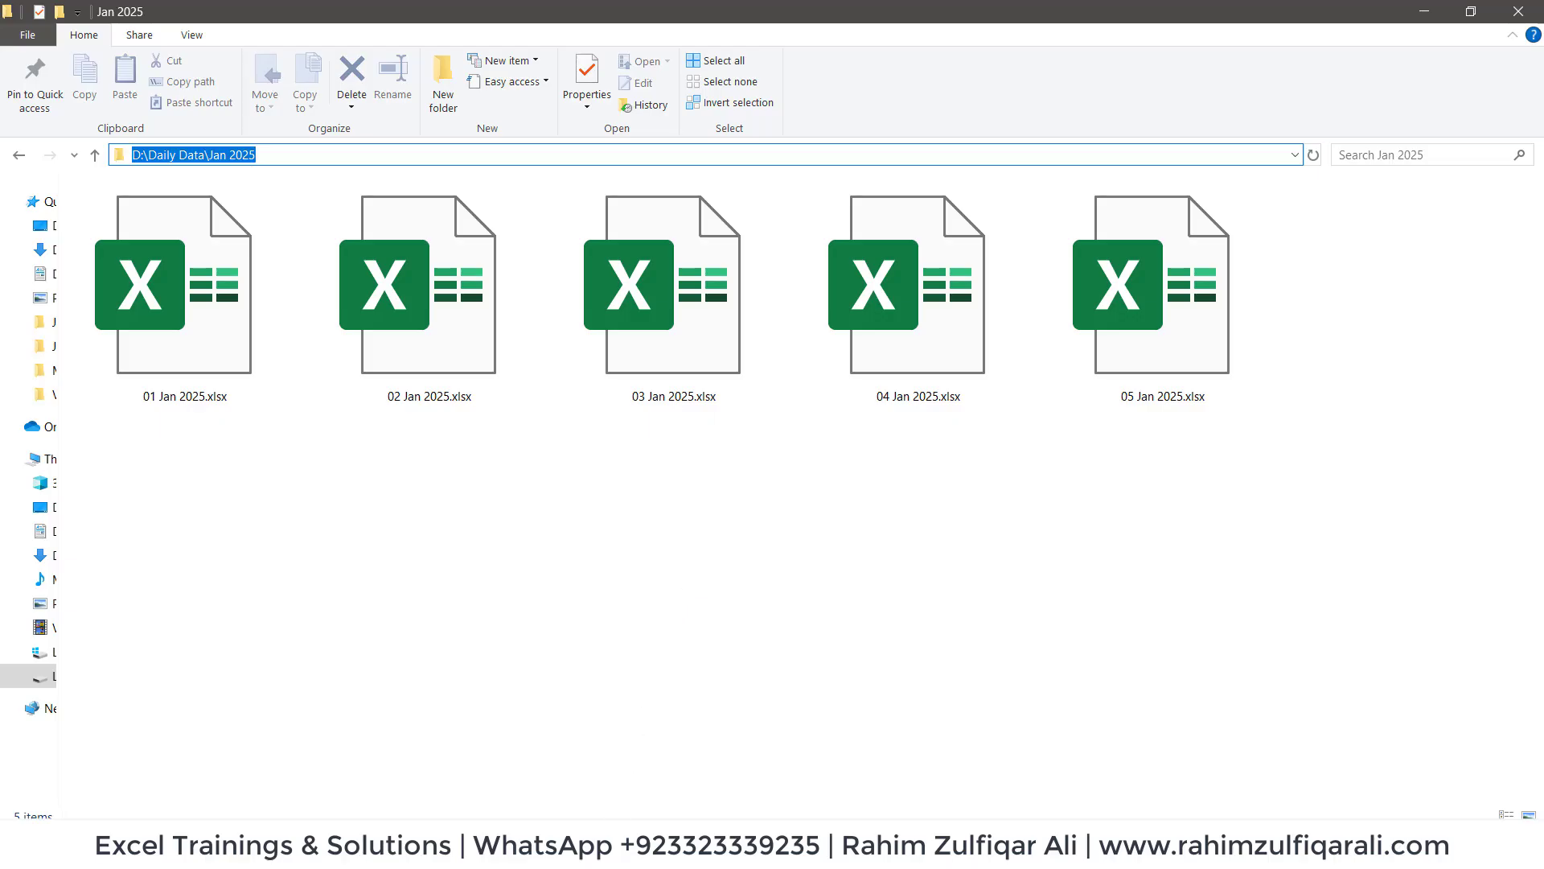
mouse_move(611, 853)
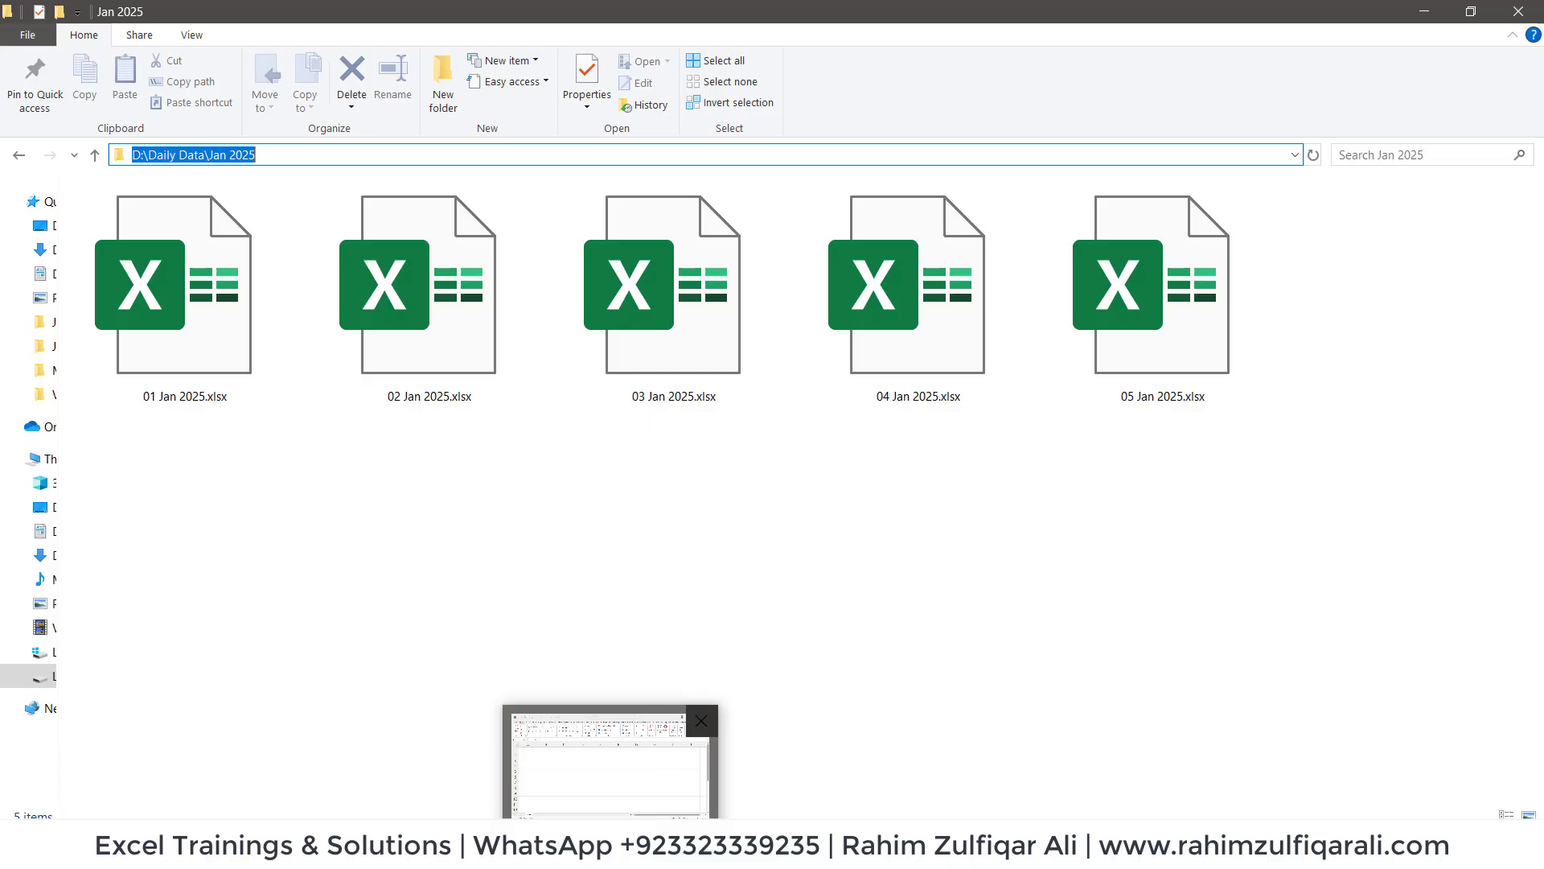
click(611, 764)
click(427, 374)
click(380, 65)
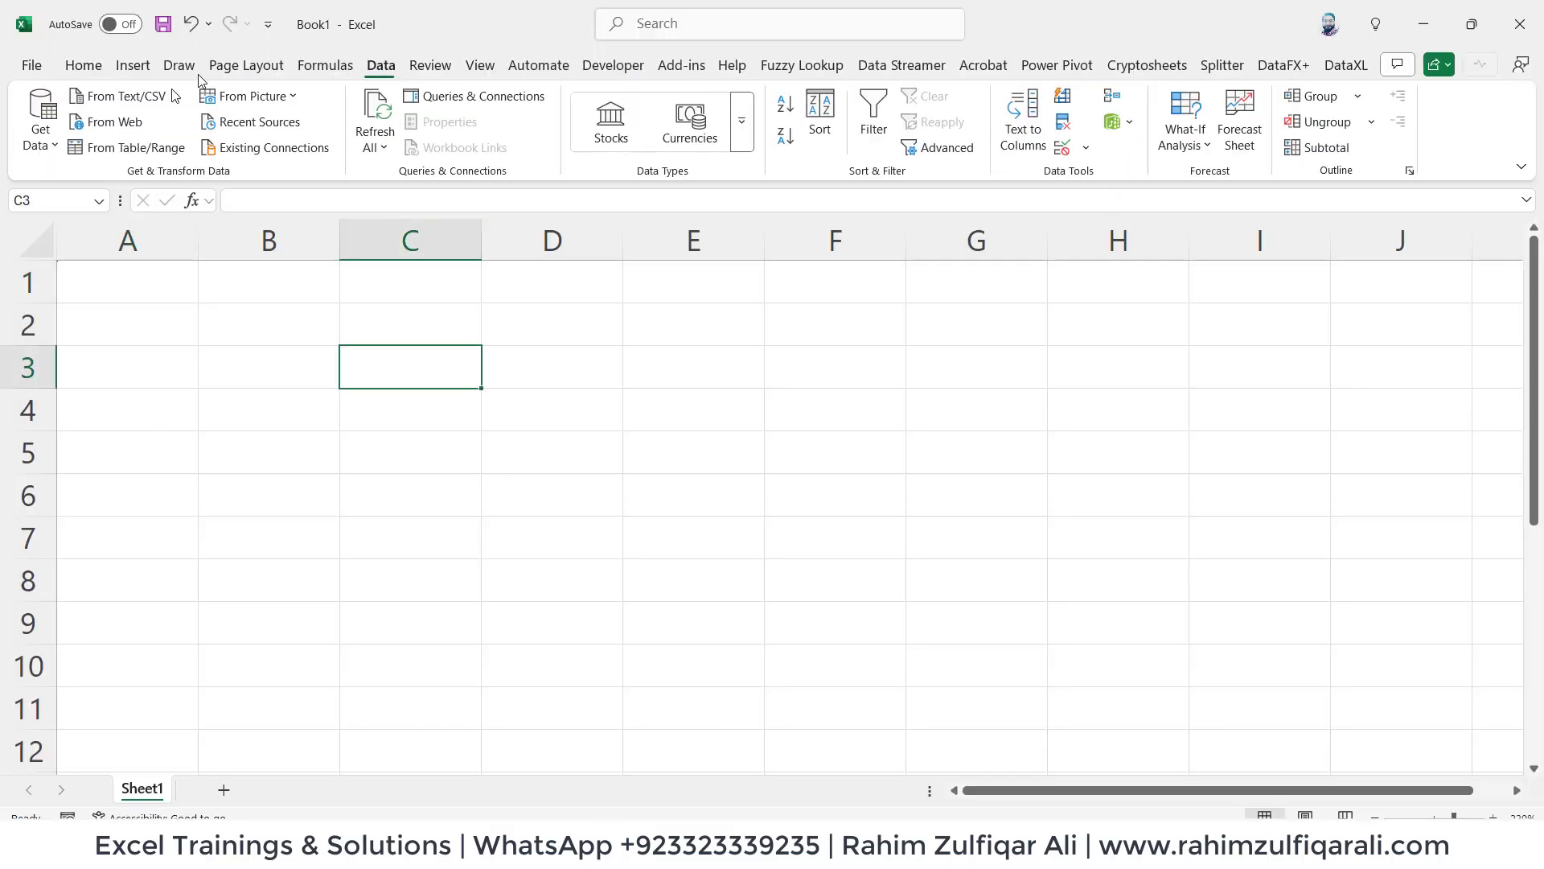
click(40, 124)
mouse_move(161, 177)
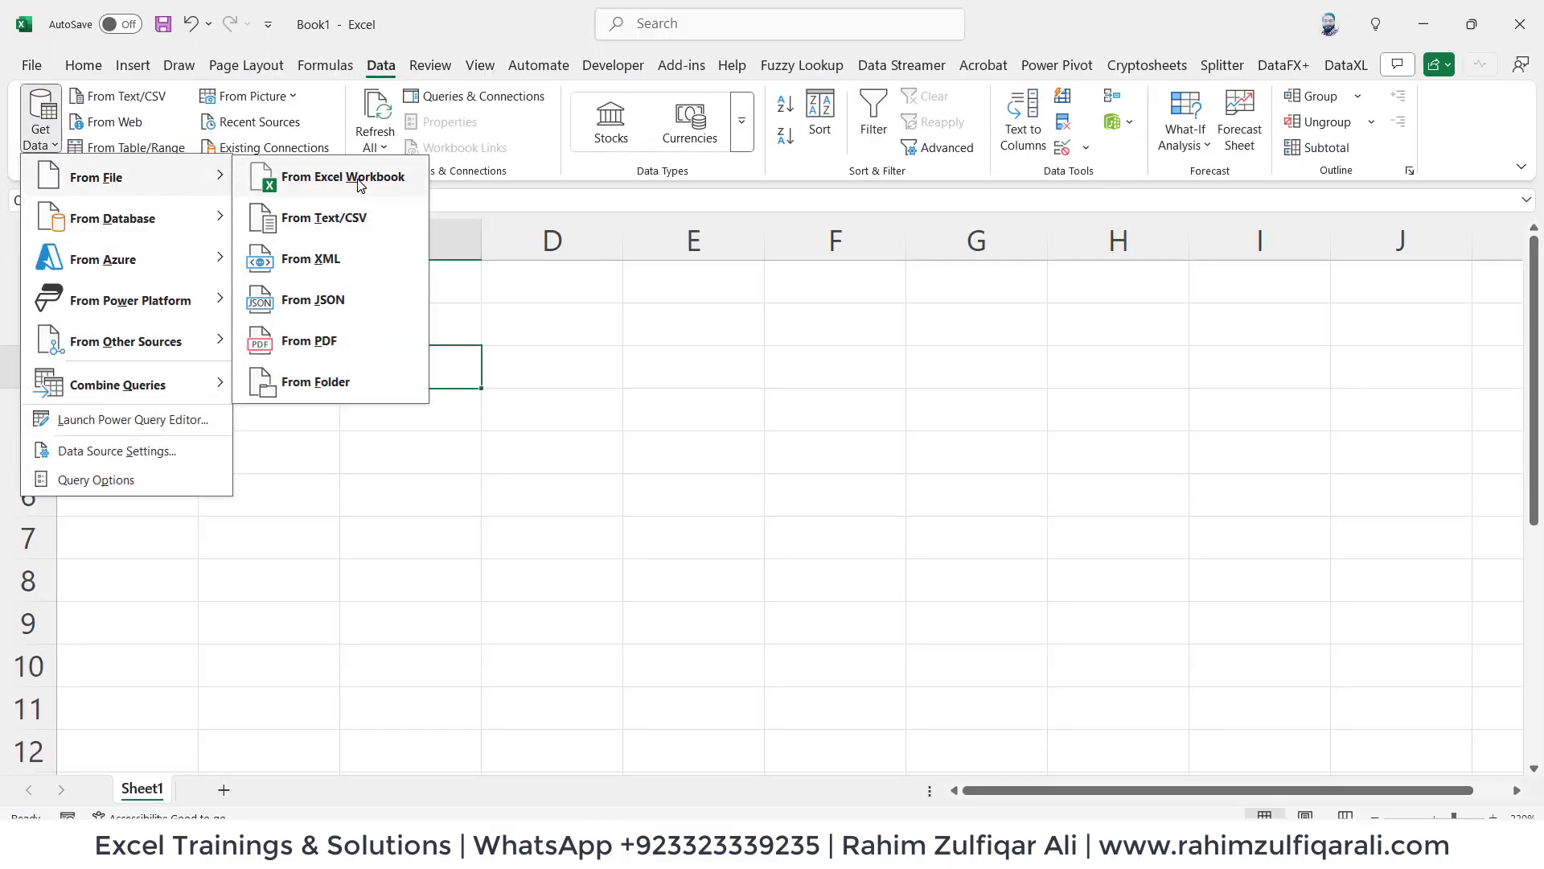
click(370, 387)
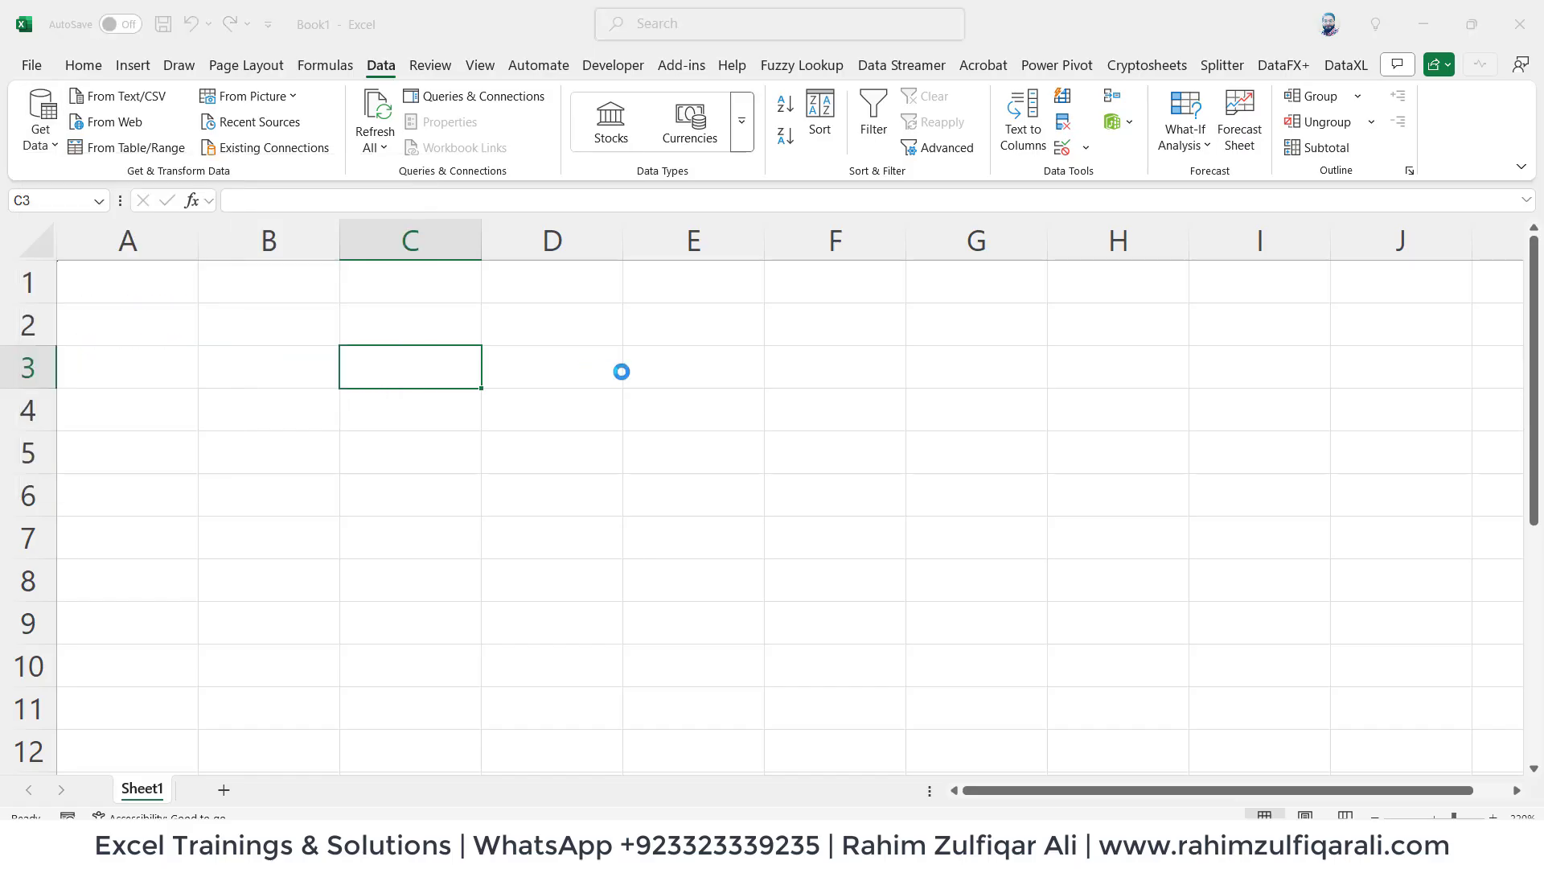
click(970, 580)
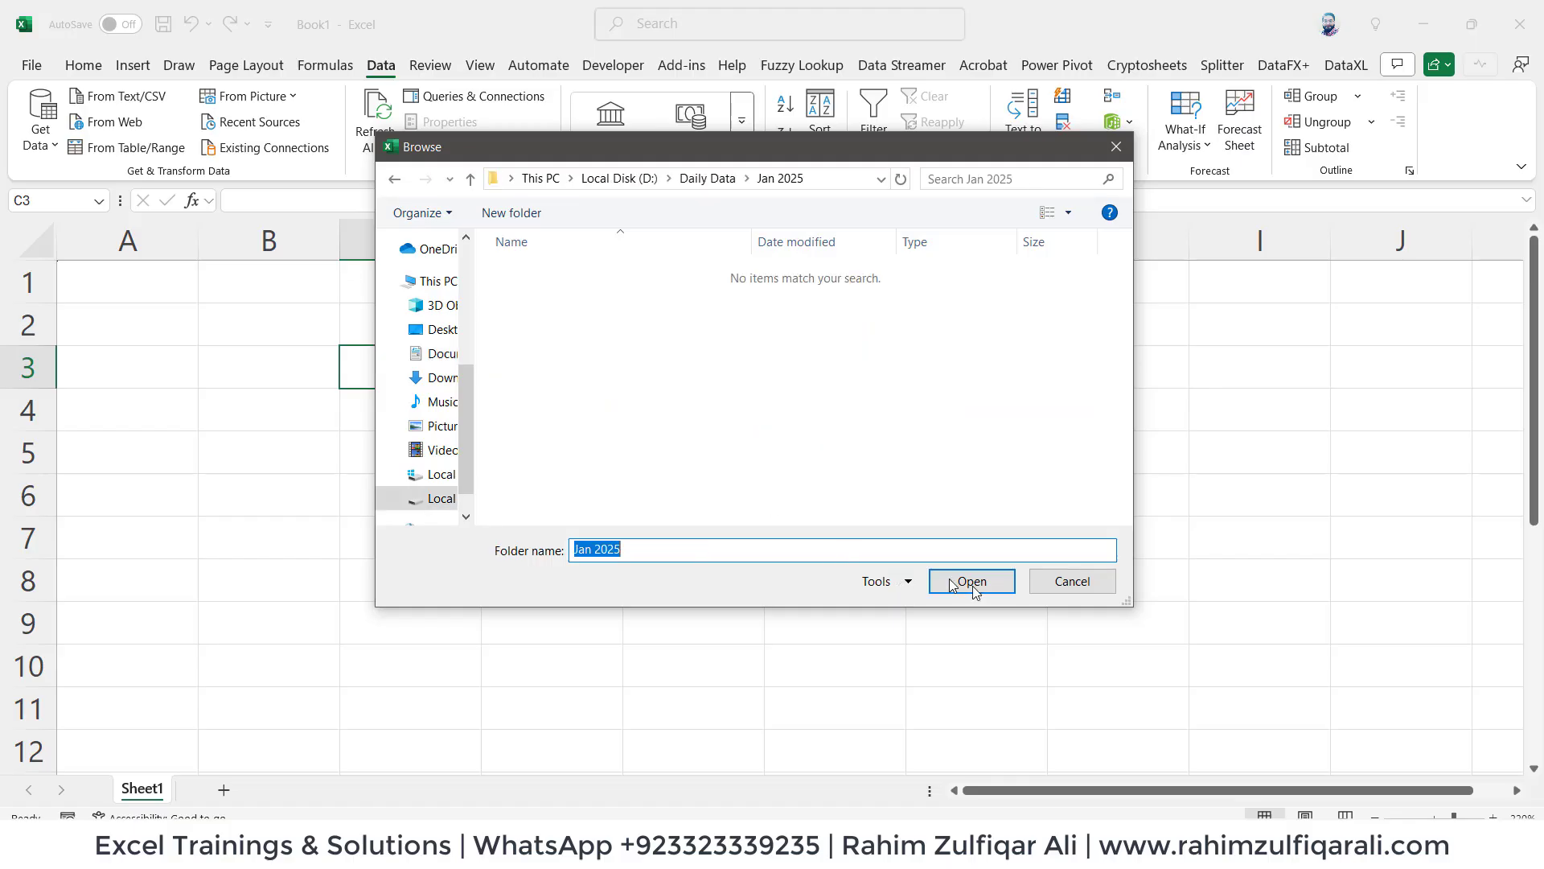
click(969, 582)
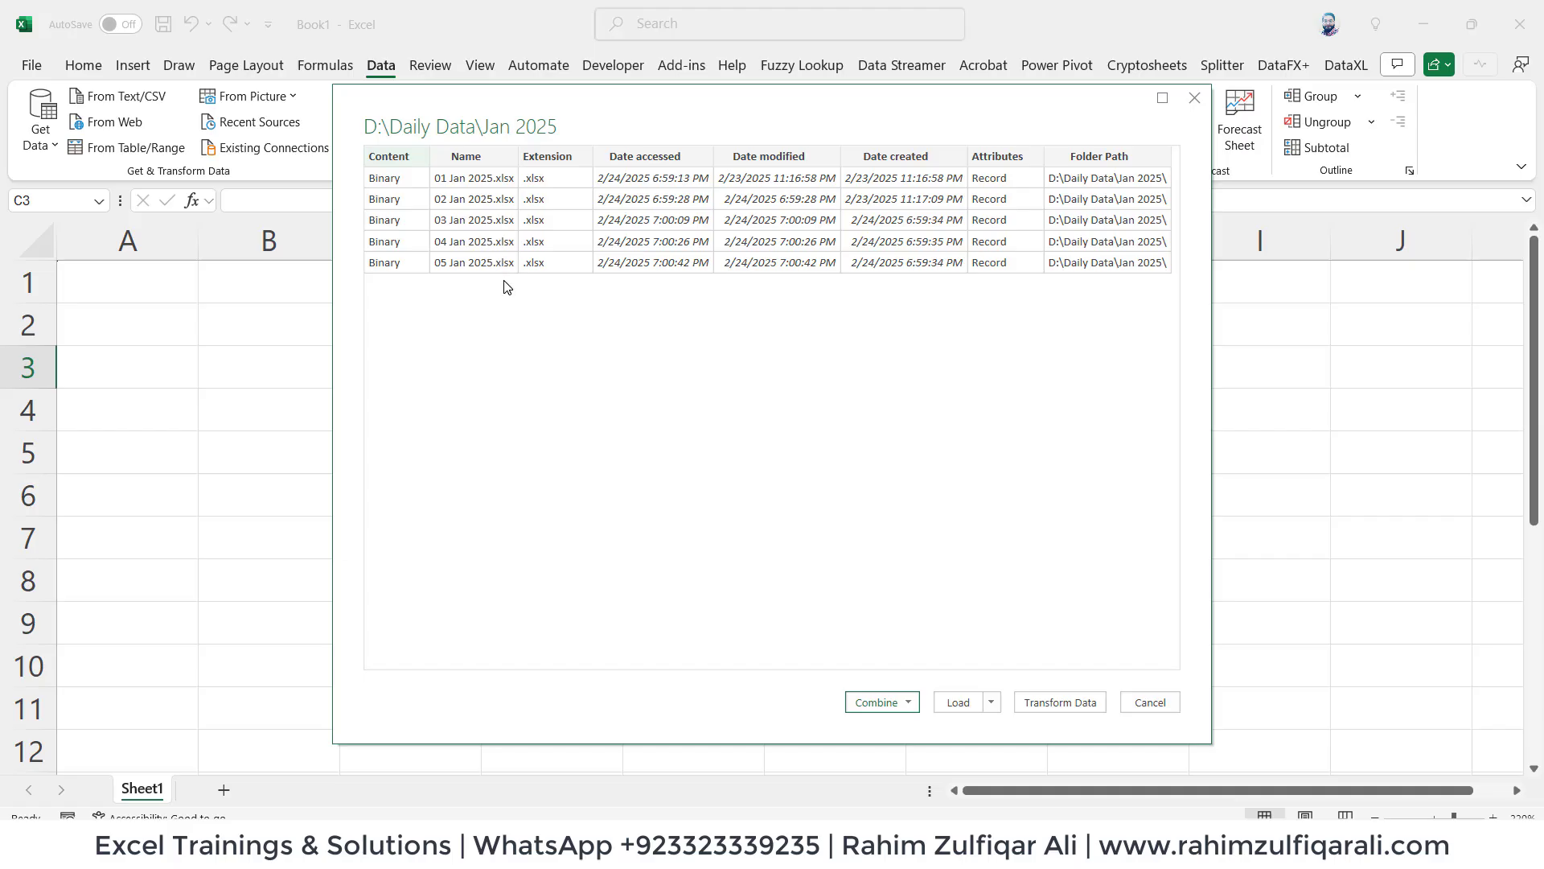
click(898, 706)
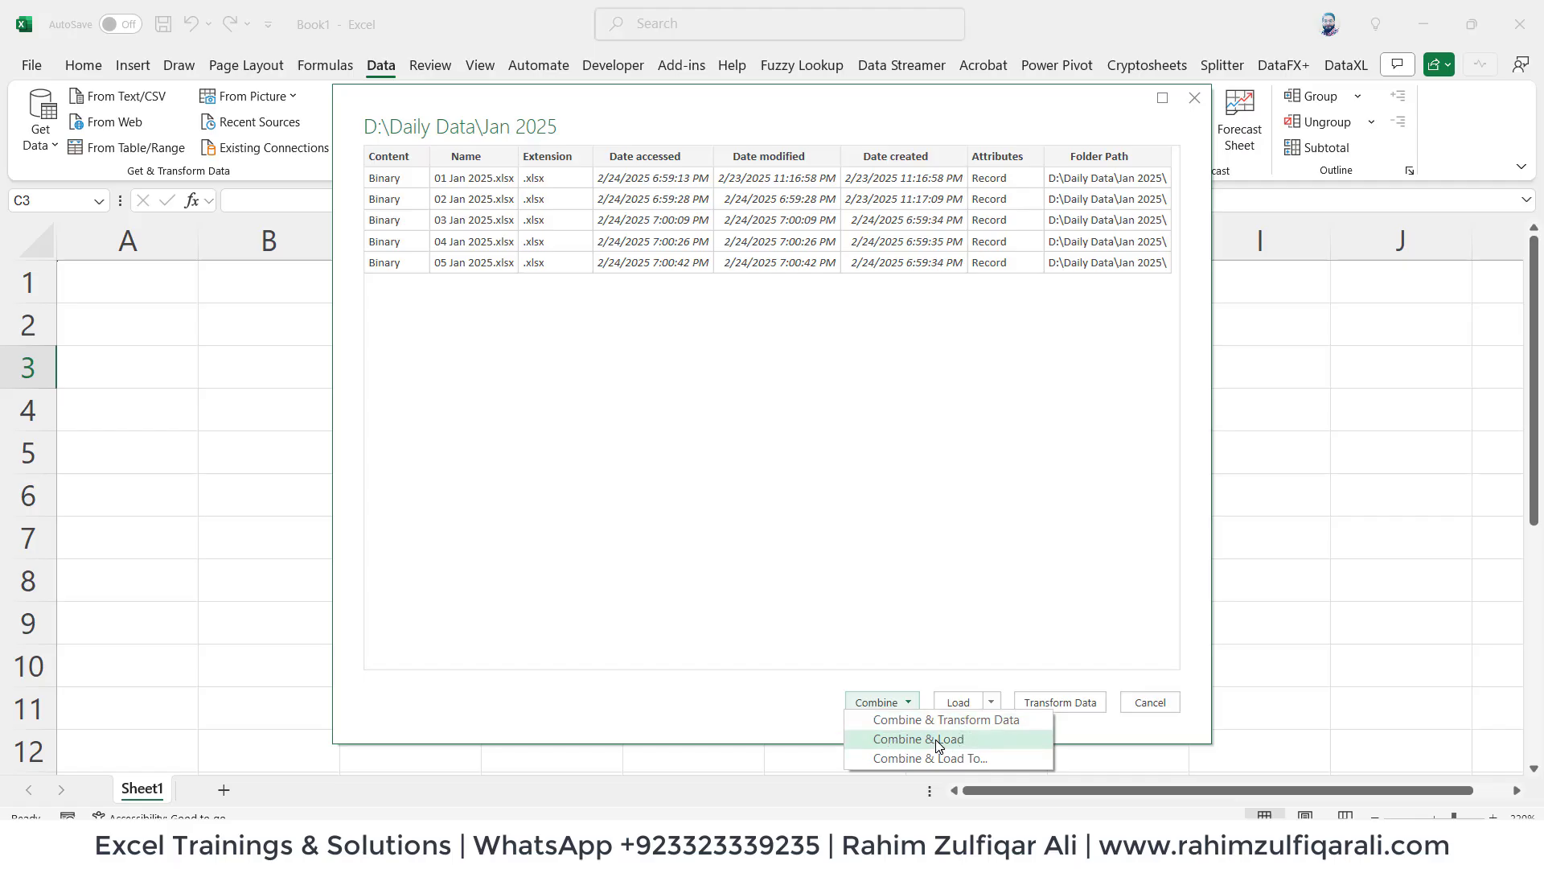
click(784, 706)
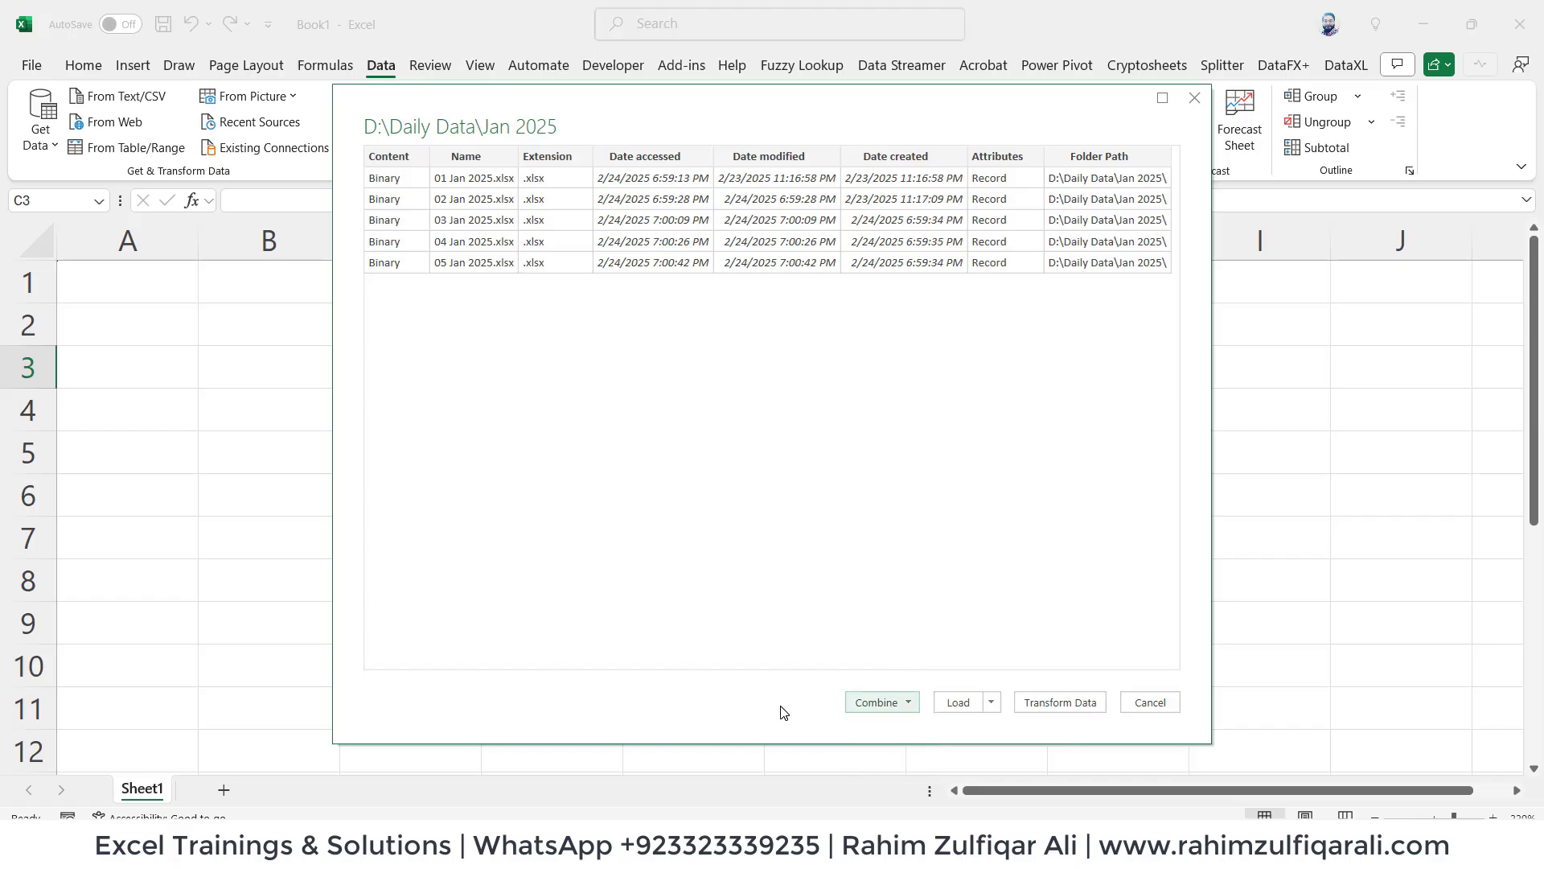
click(898, 699)
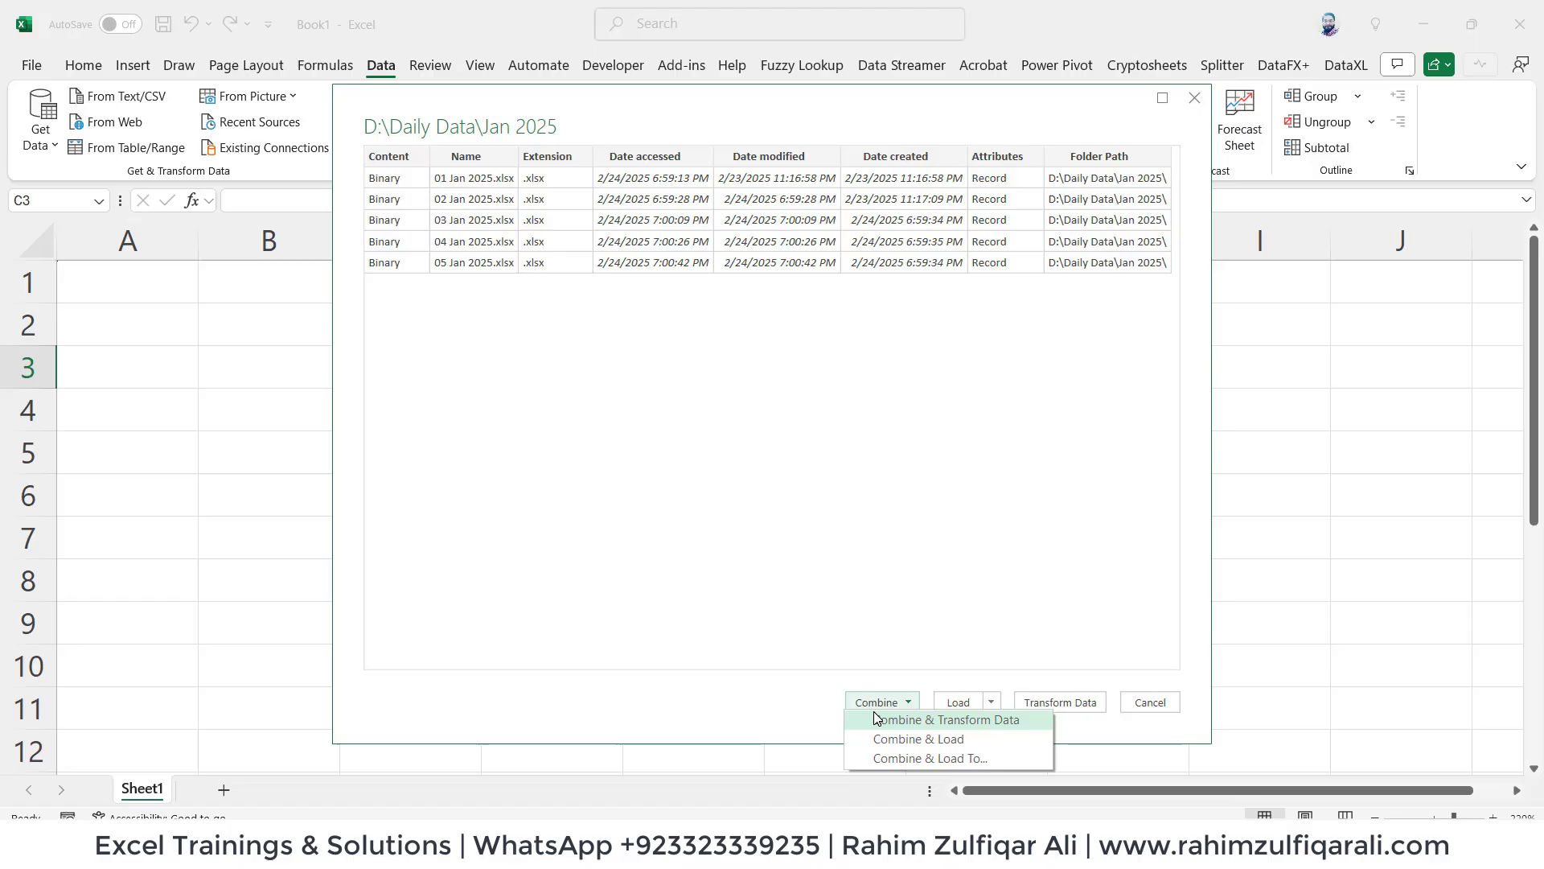
click(807, 707)
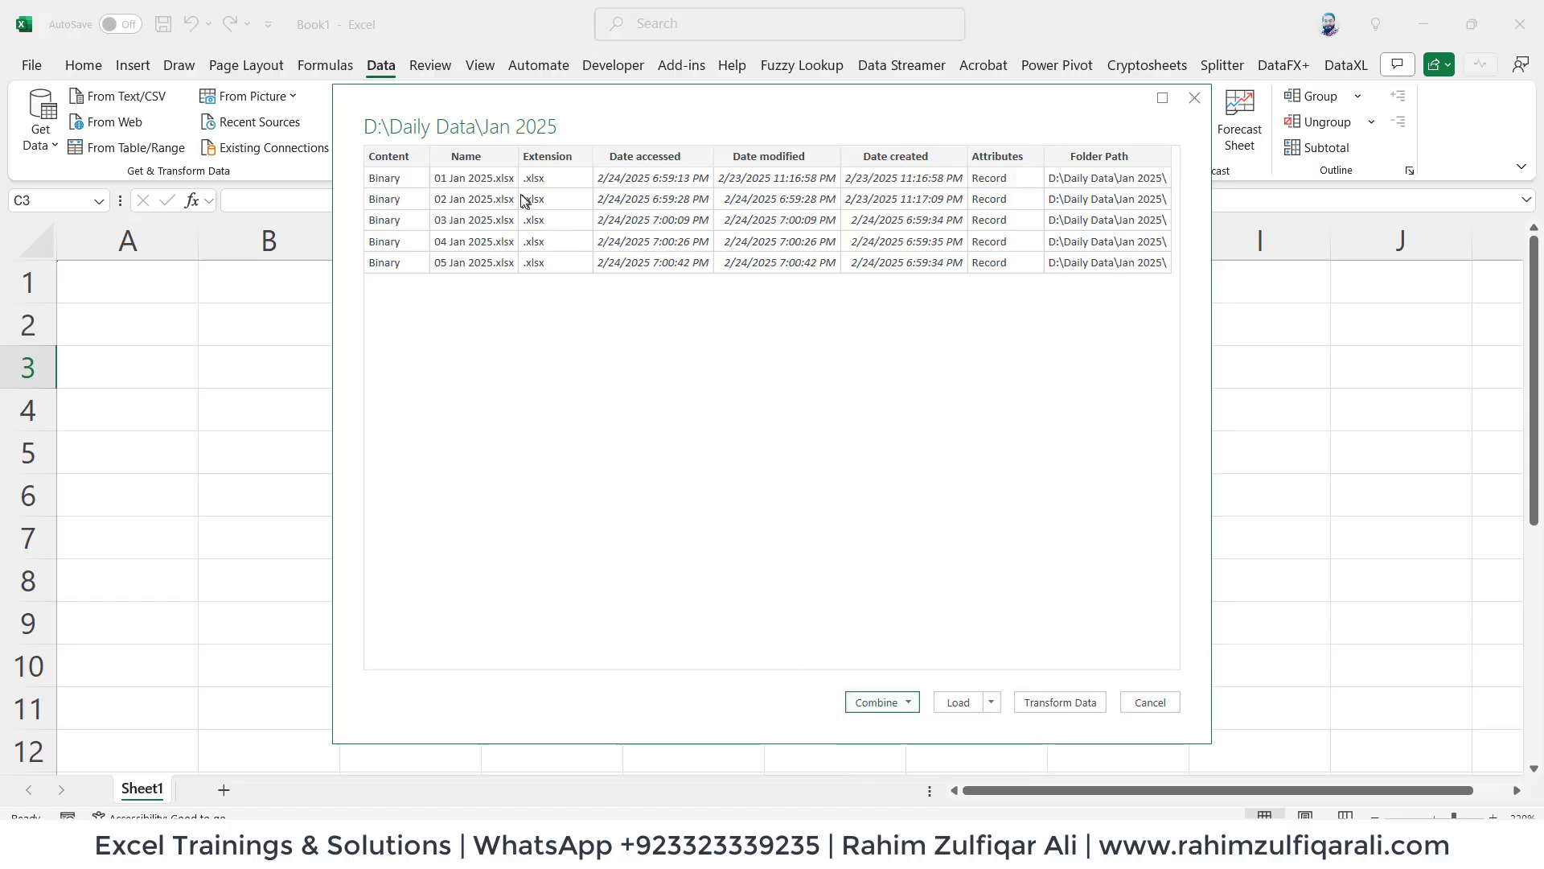
Open the folder's file list for transformation in Power Query and keep only the Content and Name columns
click(1052, 707)
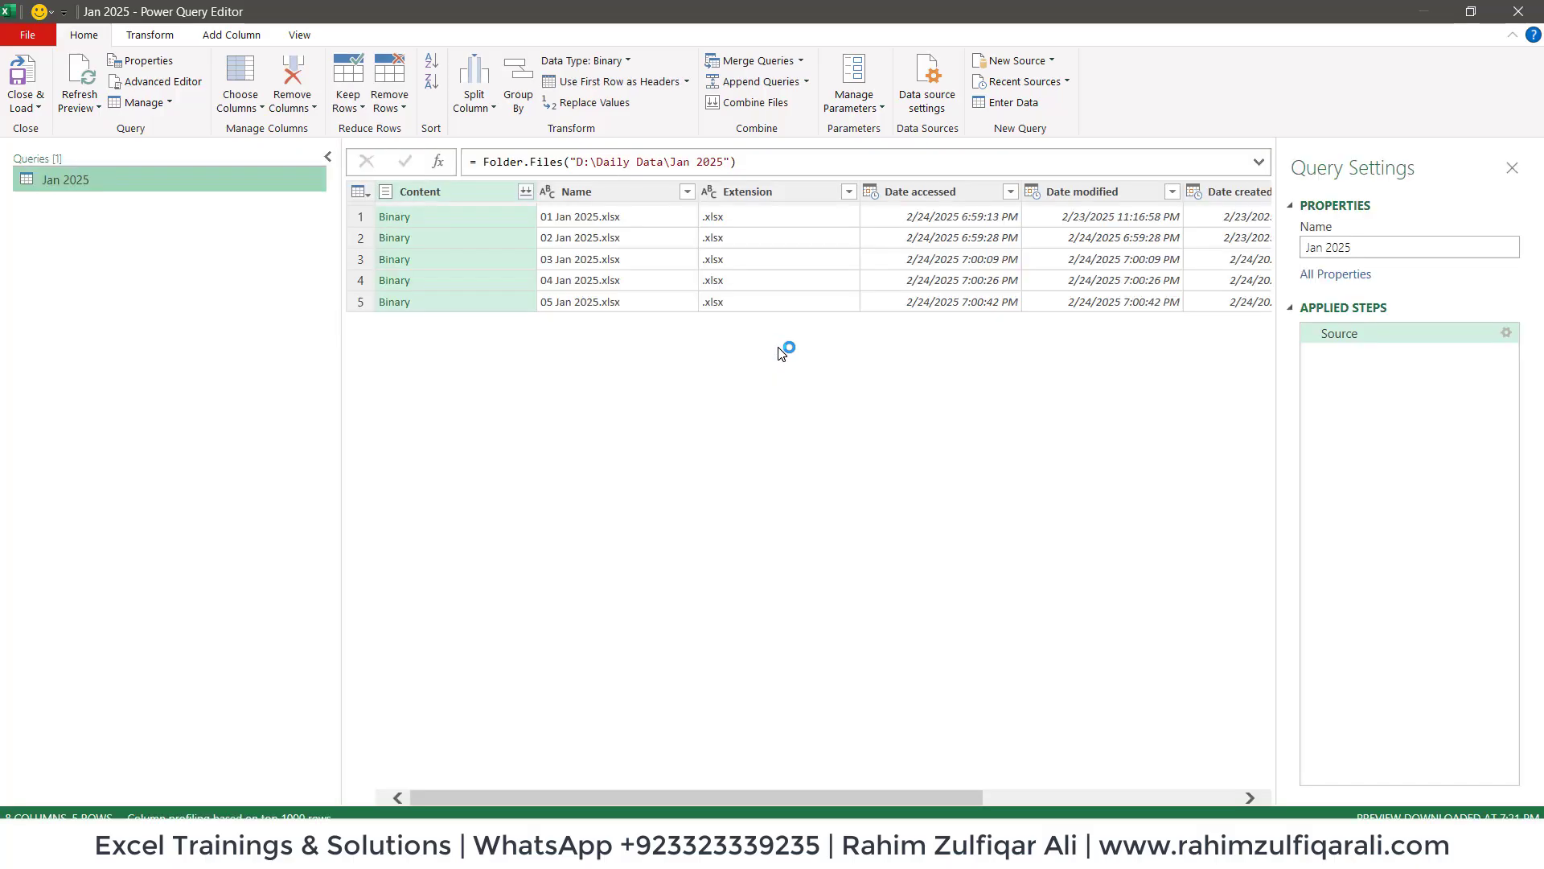
click(778, 191)
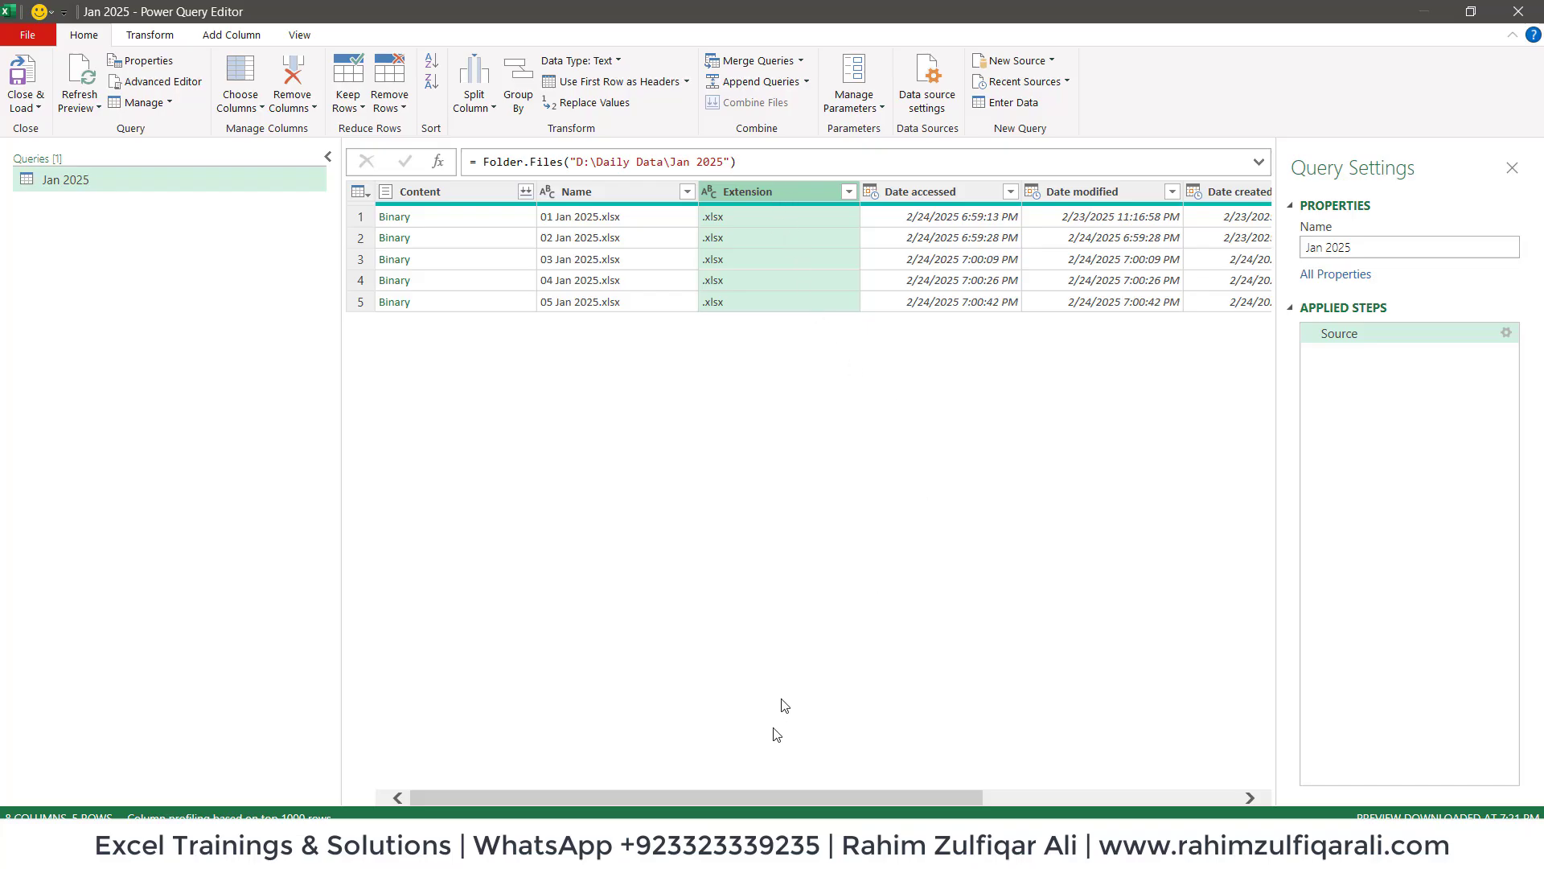
click(412, 191)
mouse_move(509, 206)
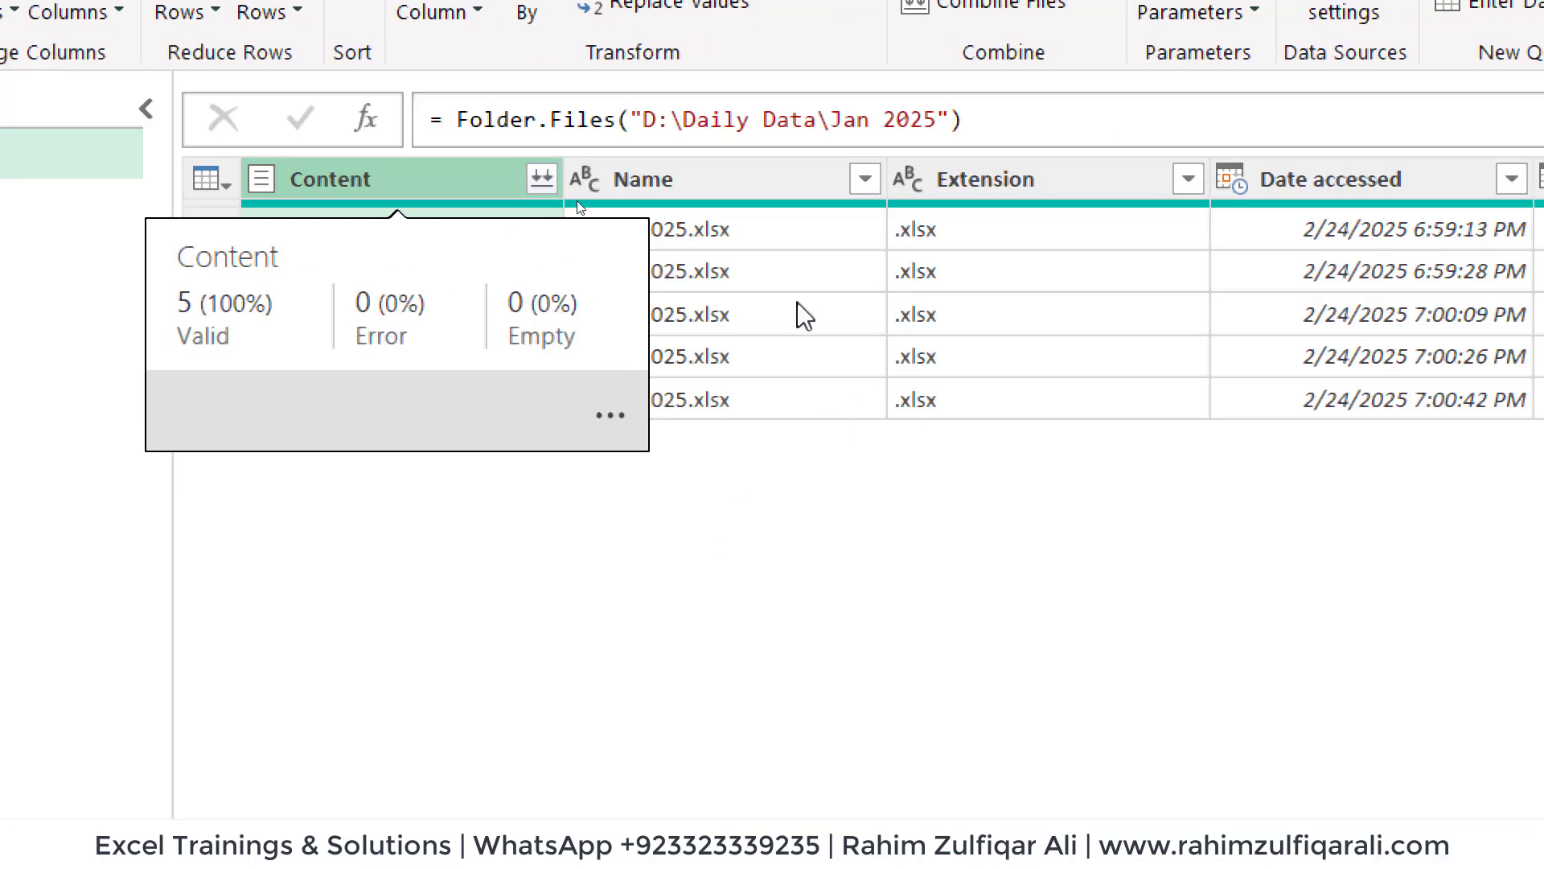
click(643, 177)
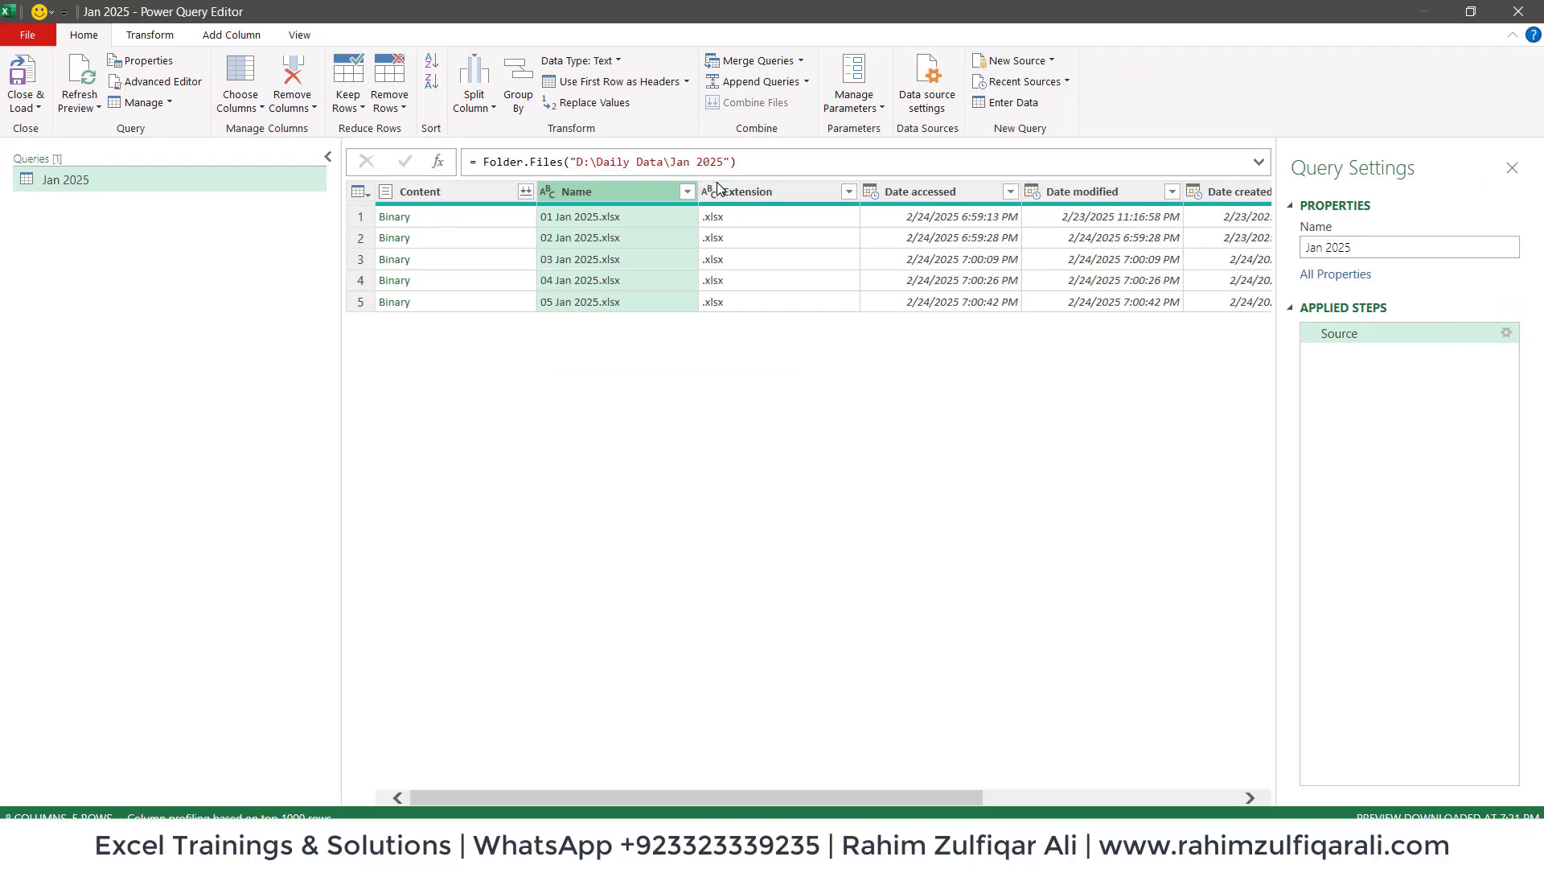
click(469, 191)
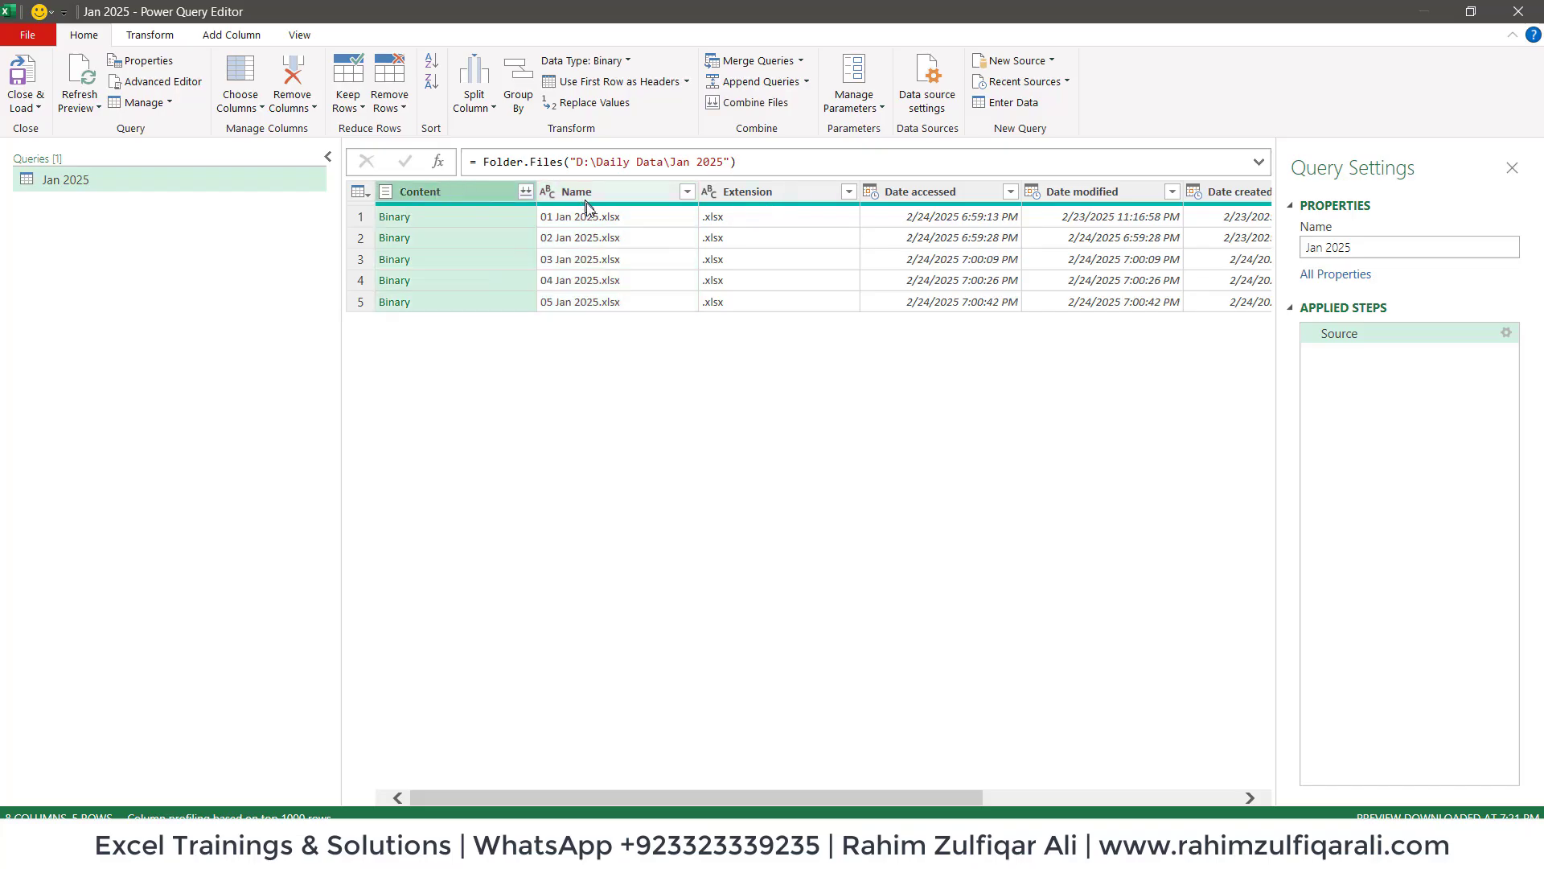
click(611, 238)
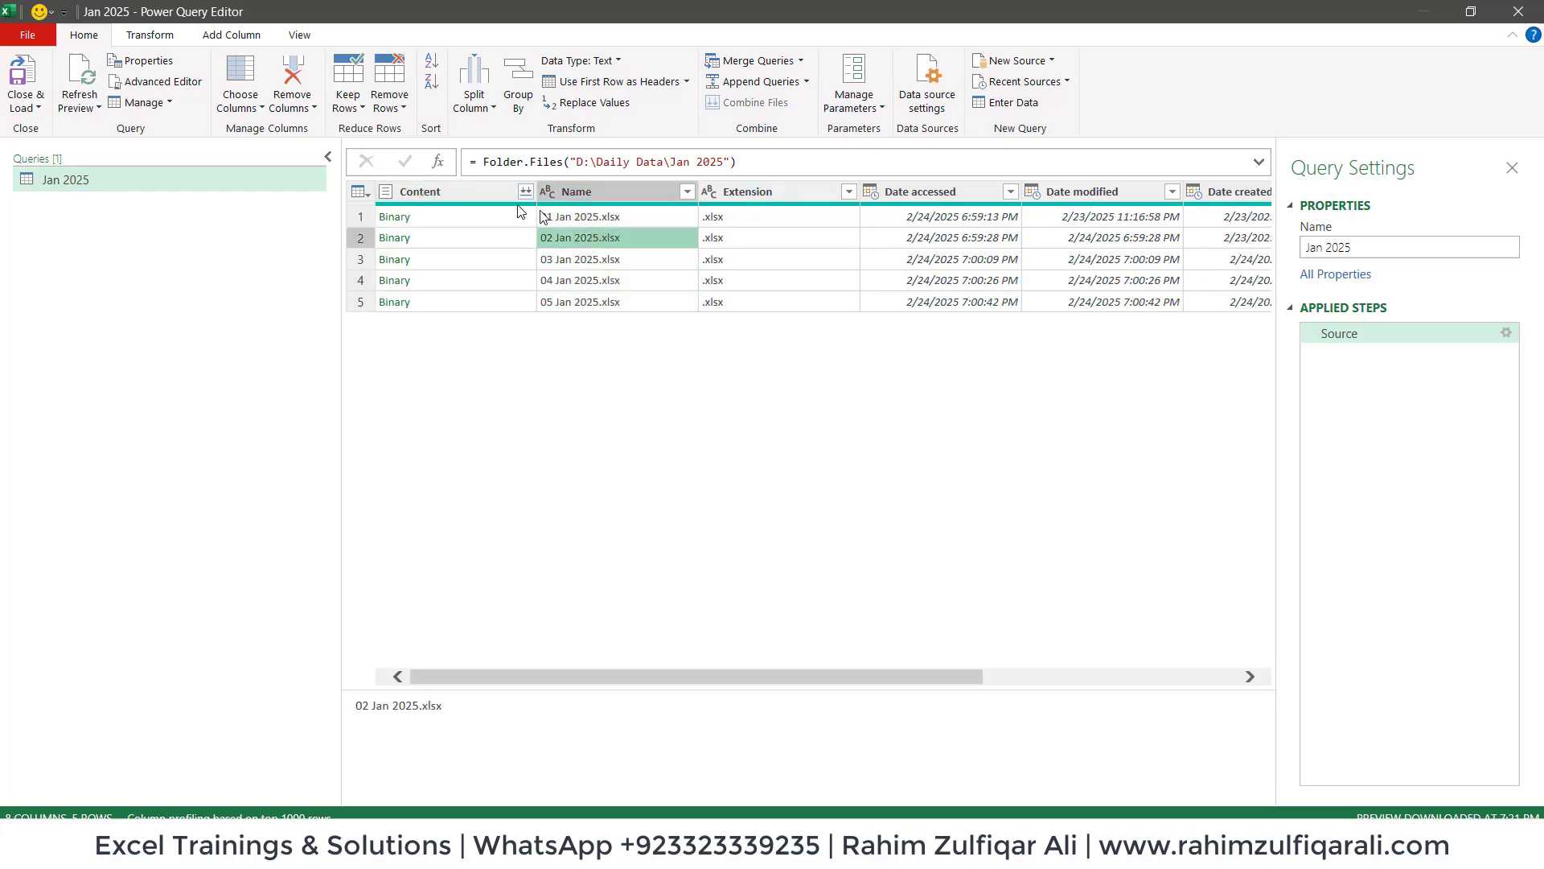
click(480, 197)
ctrl+click(591, 191)
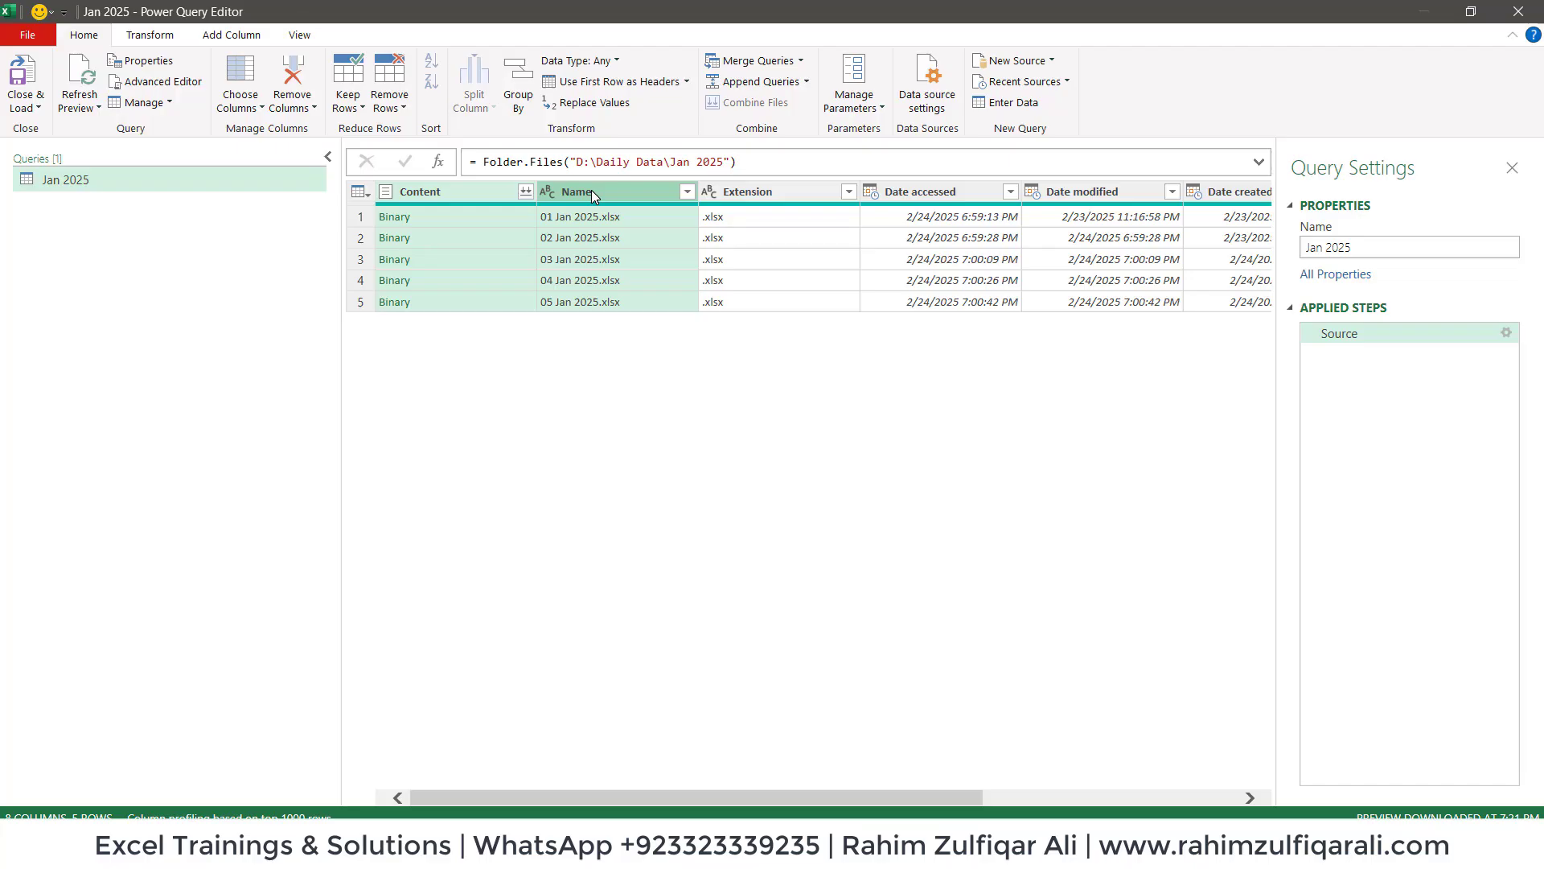
right_click(591, 193)
click(662, 250)
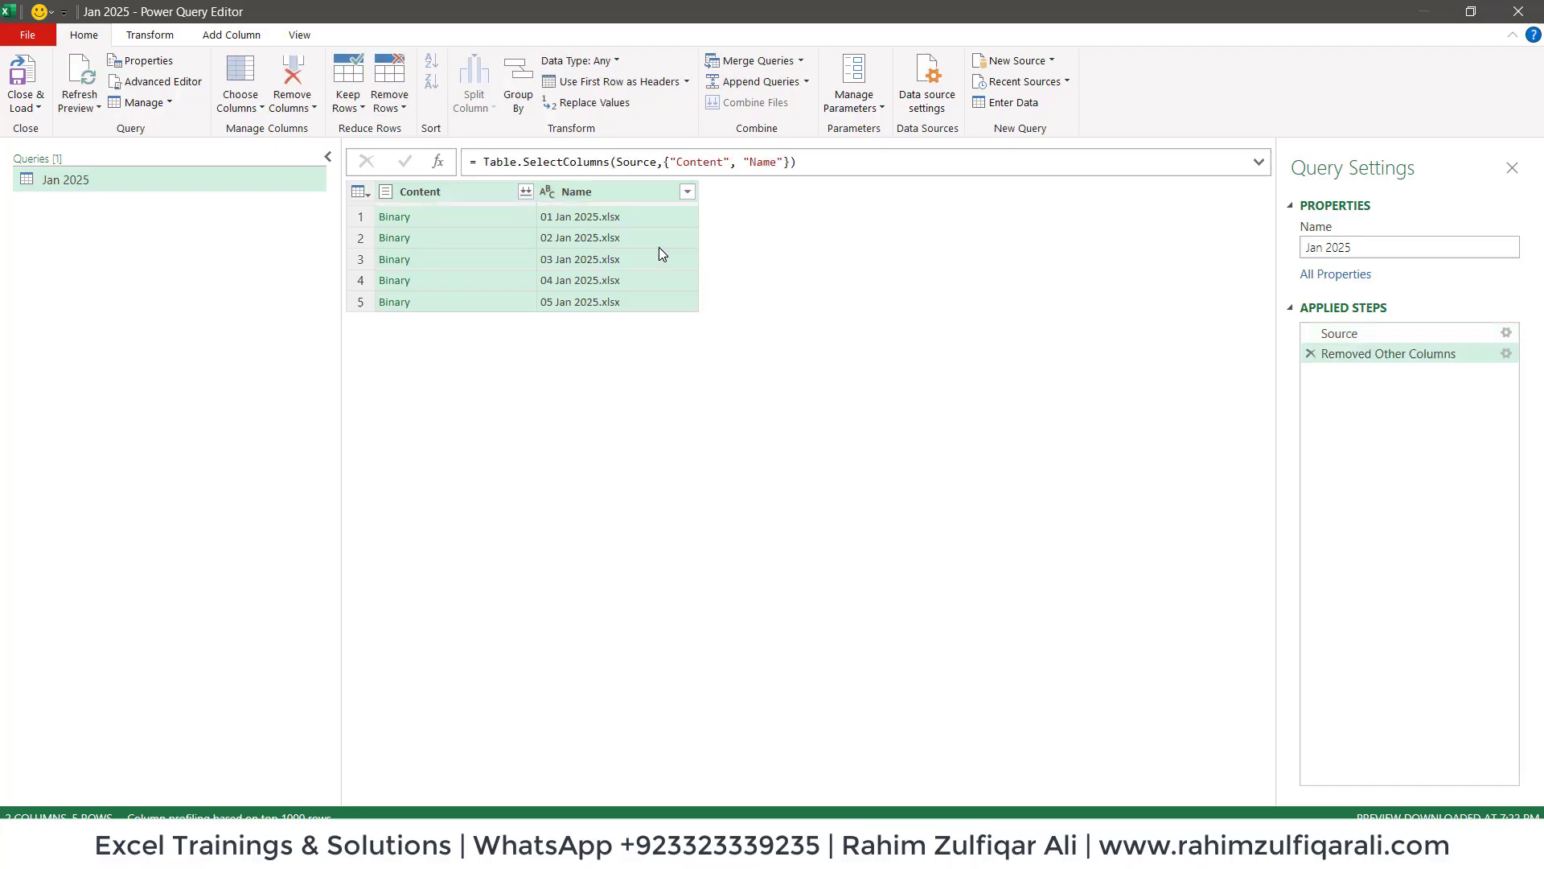
Add a custom column named Data with the formula Excel.Workbook([Content])
click(221, 41)
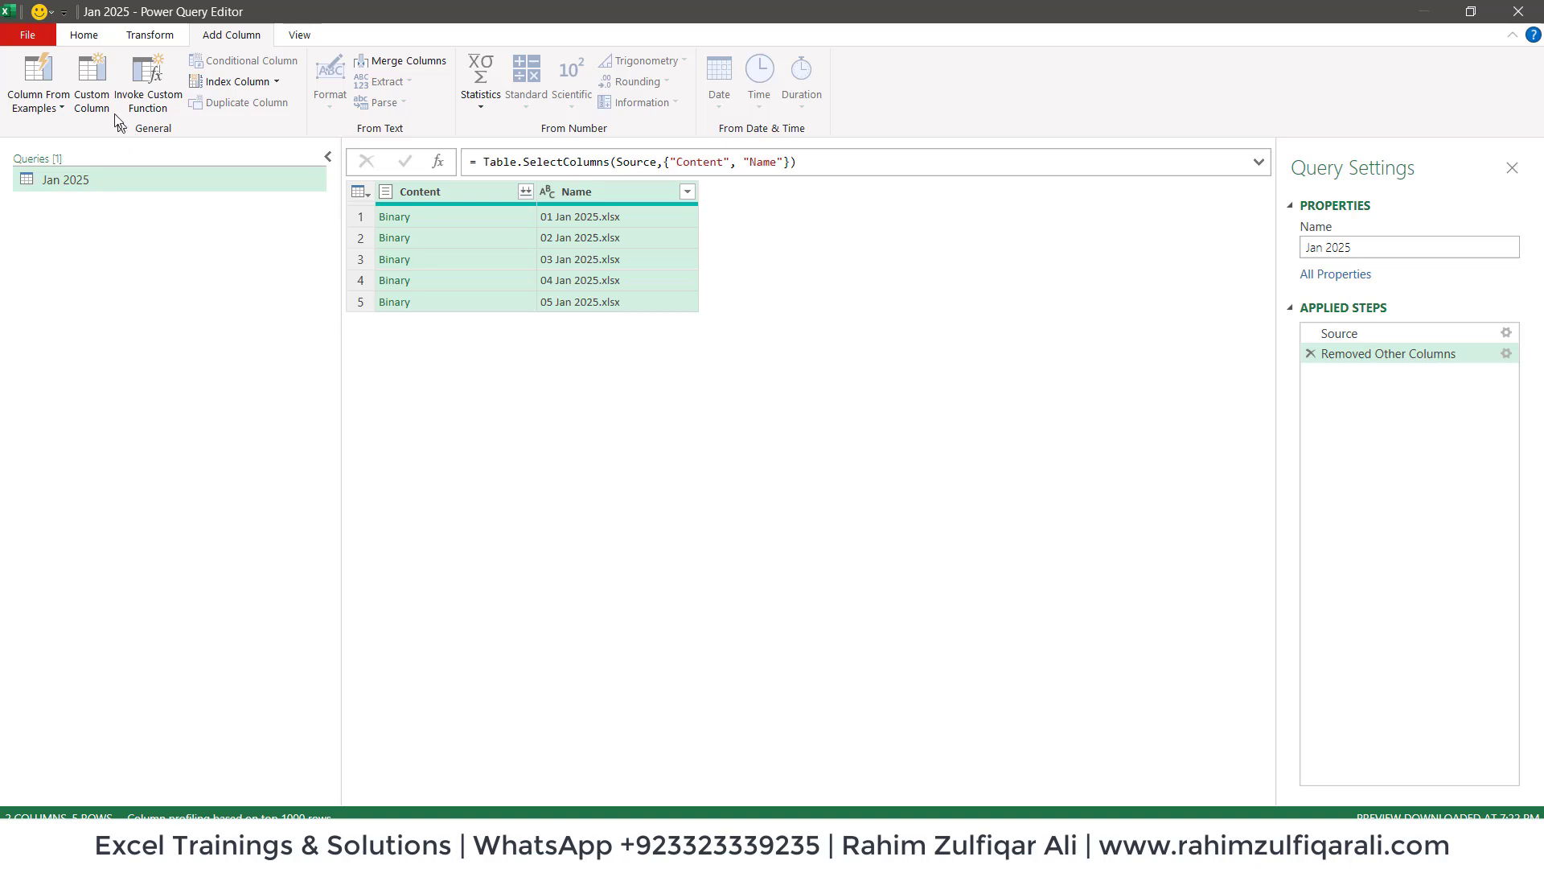
click(91, 85)
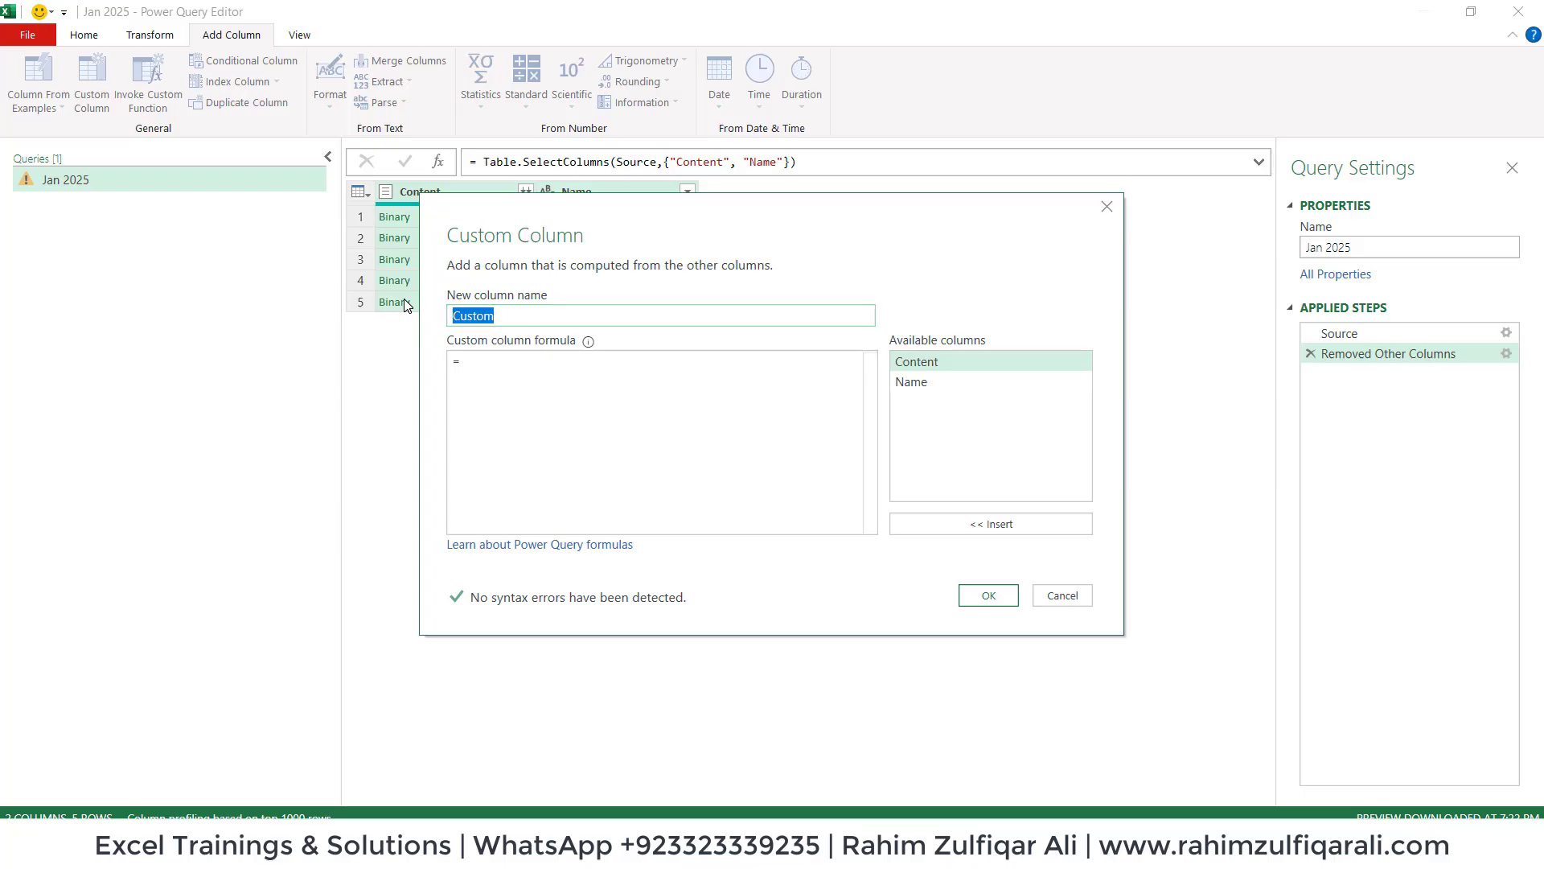
text(Data)
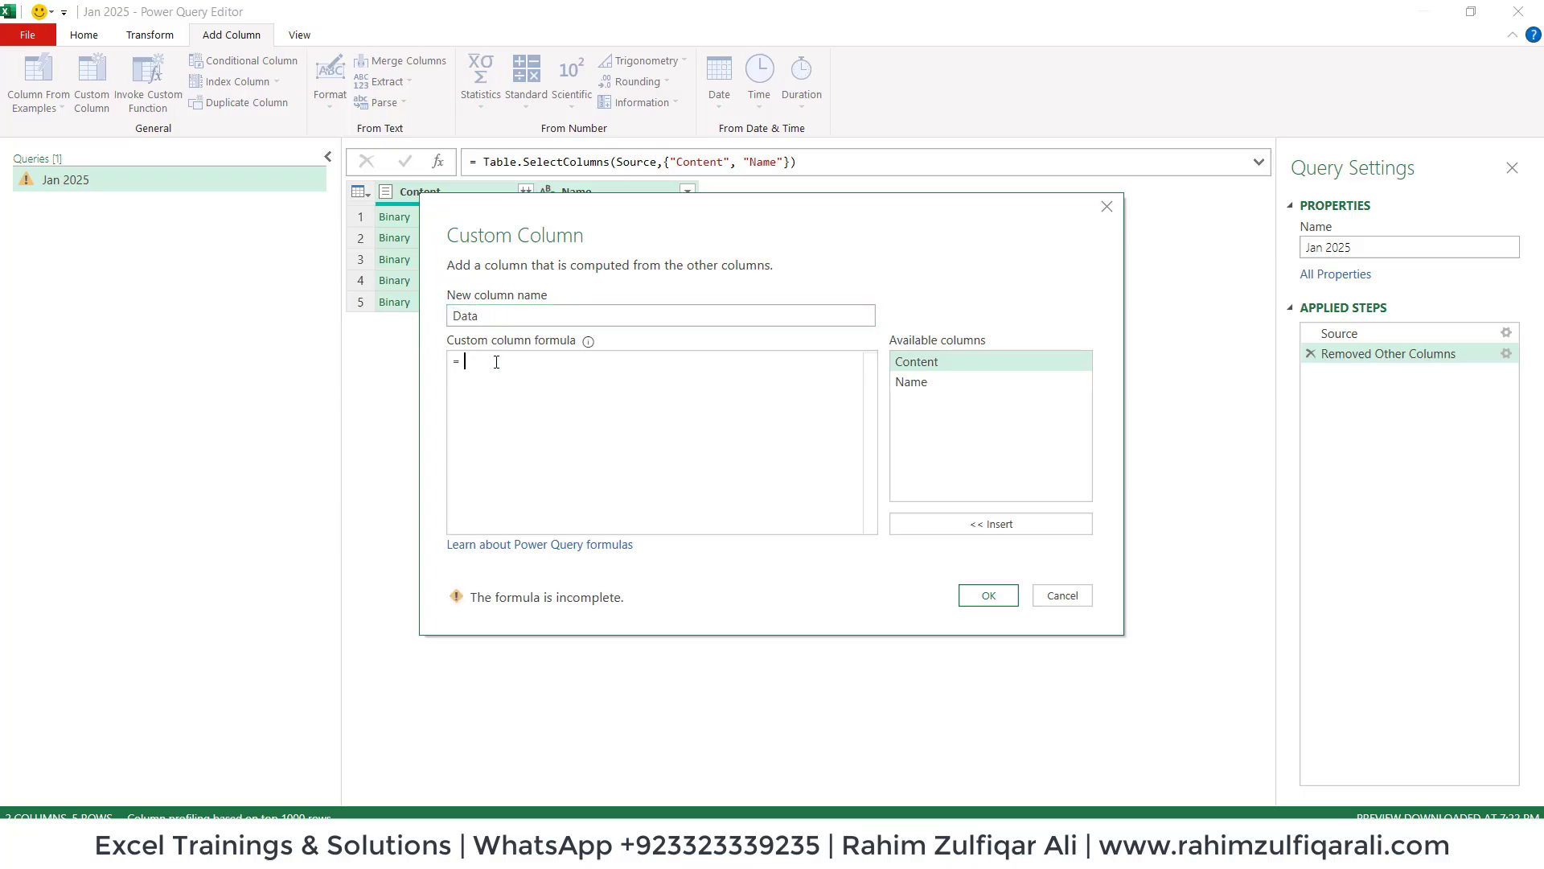
text(ExcelW)
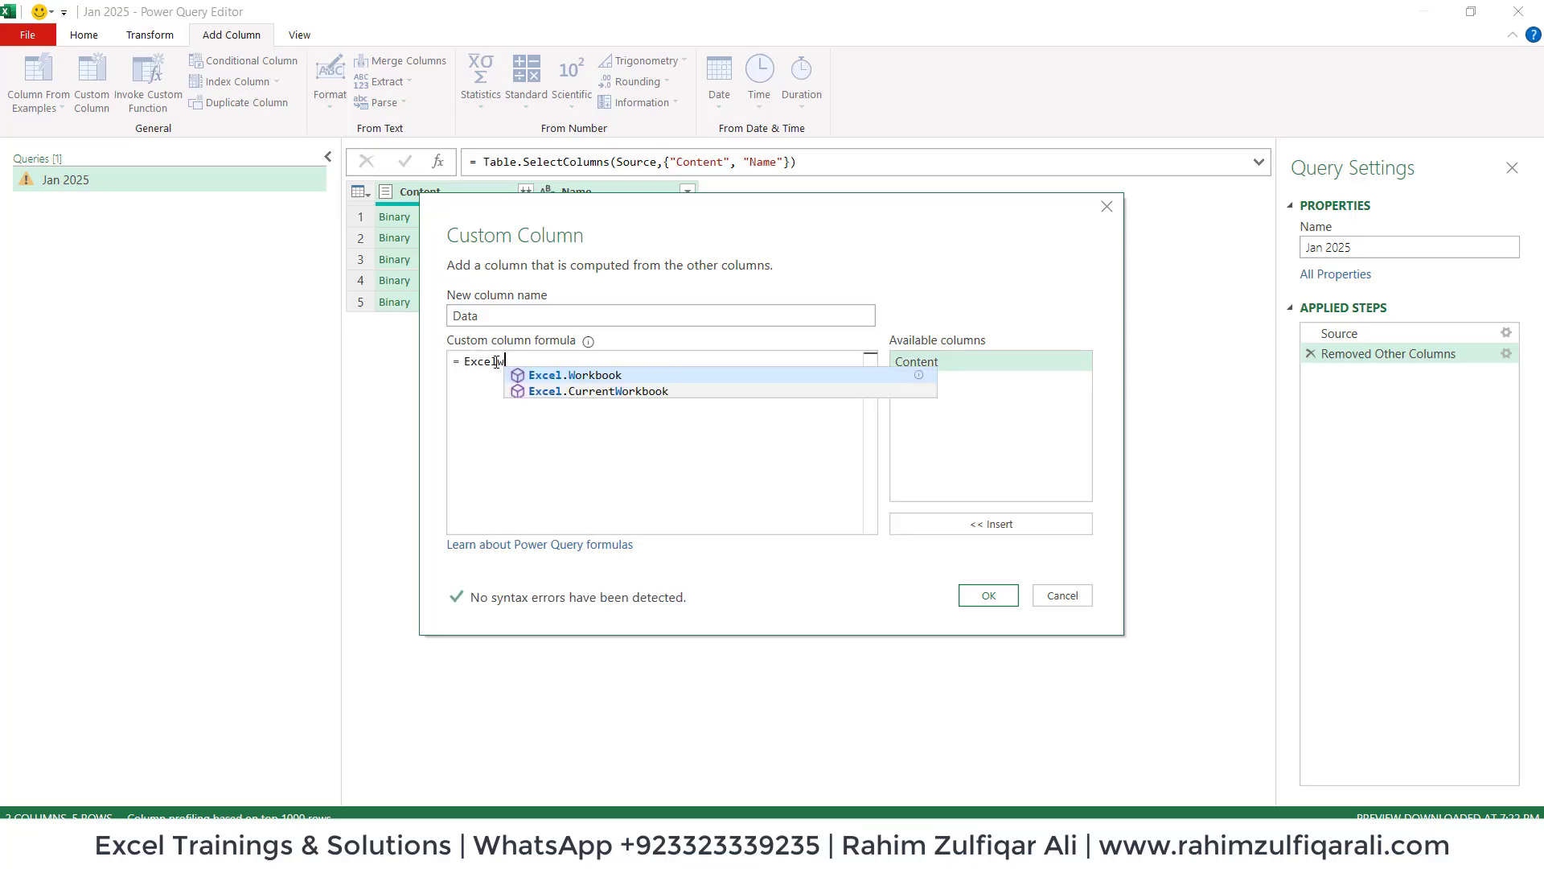
text(.W)
key(Tab)
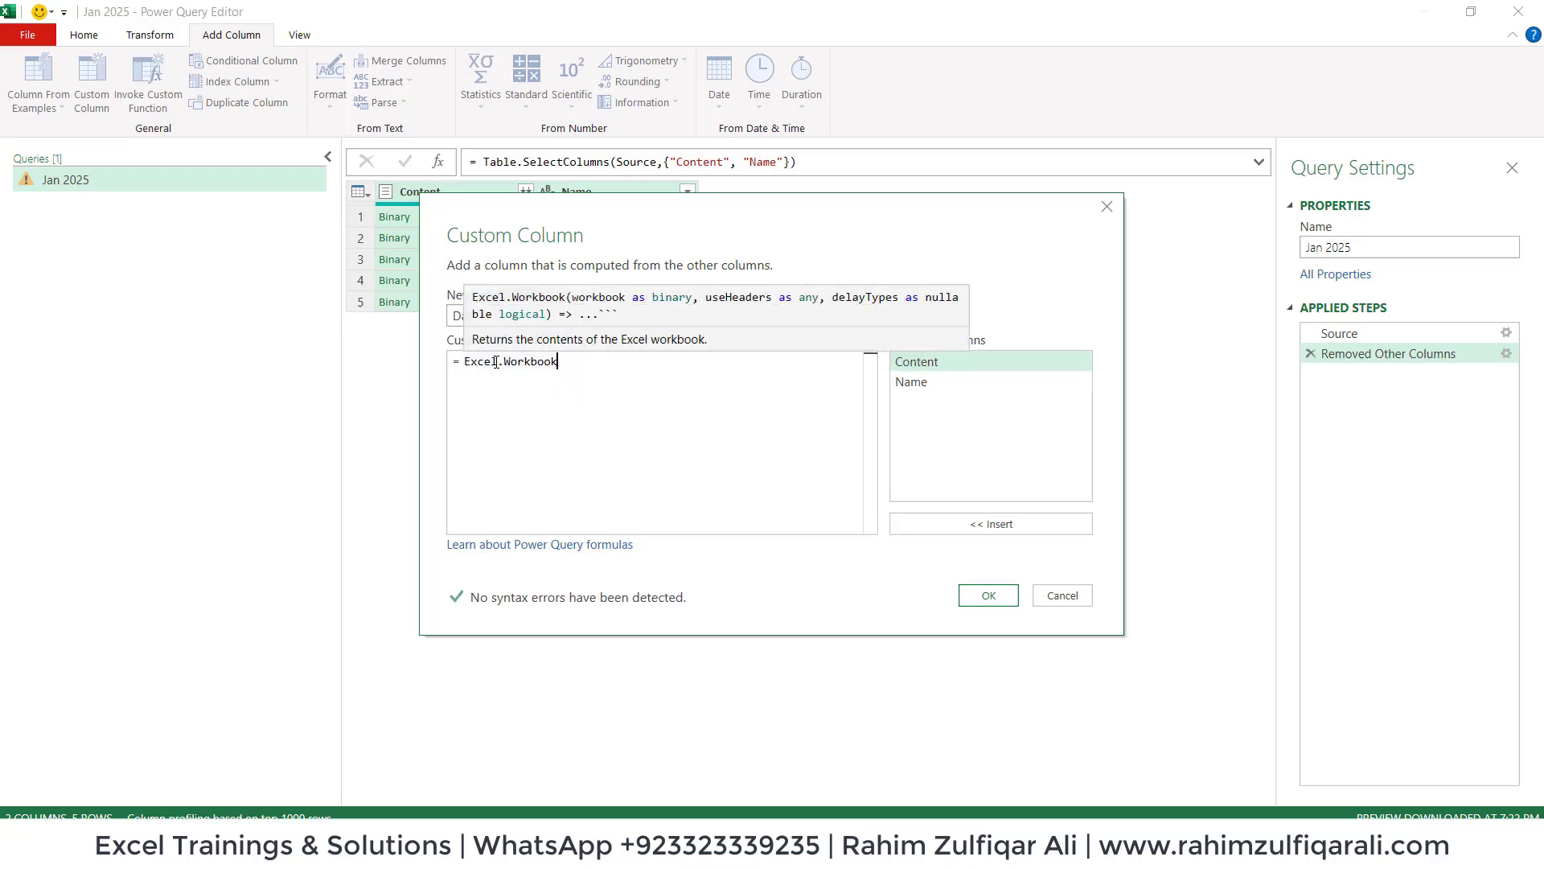
text(()
double_click(913, 362)
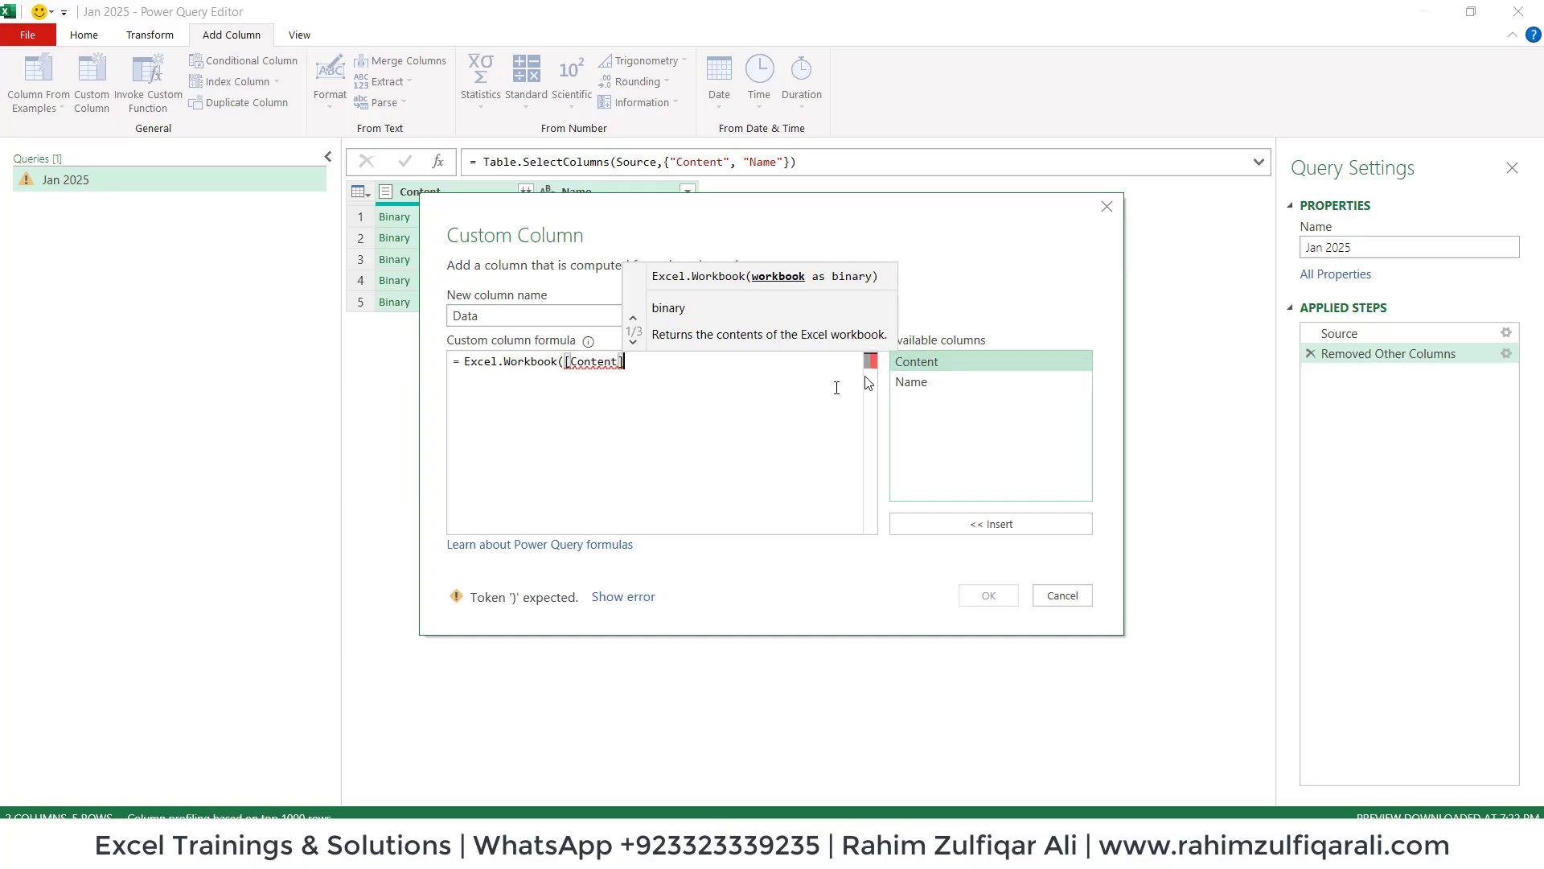
text())
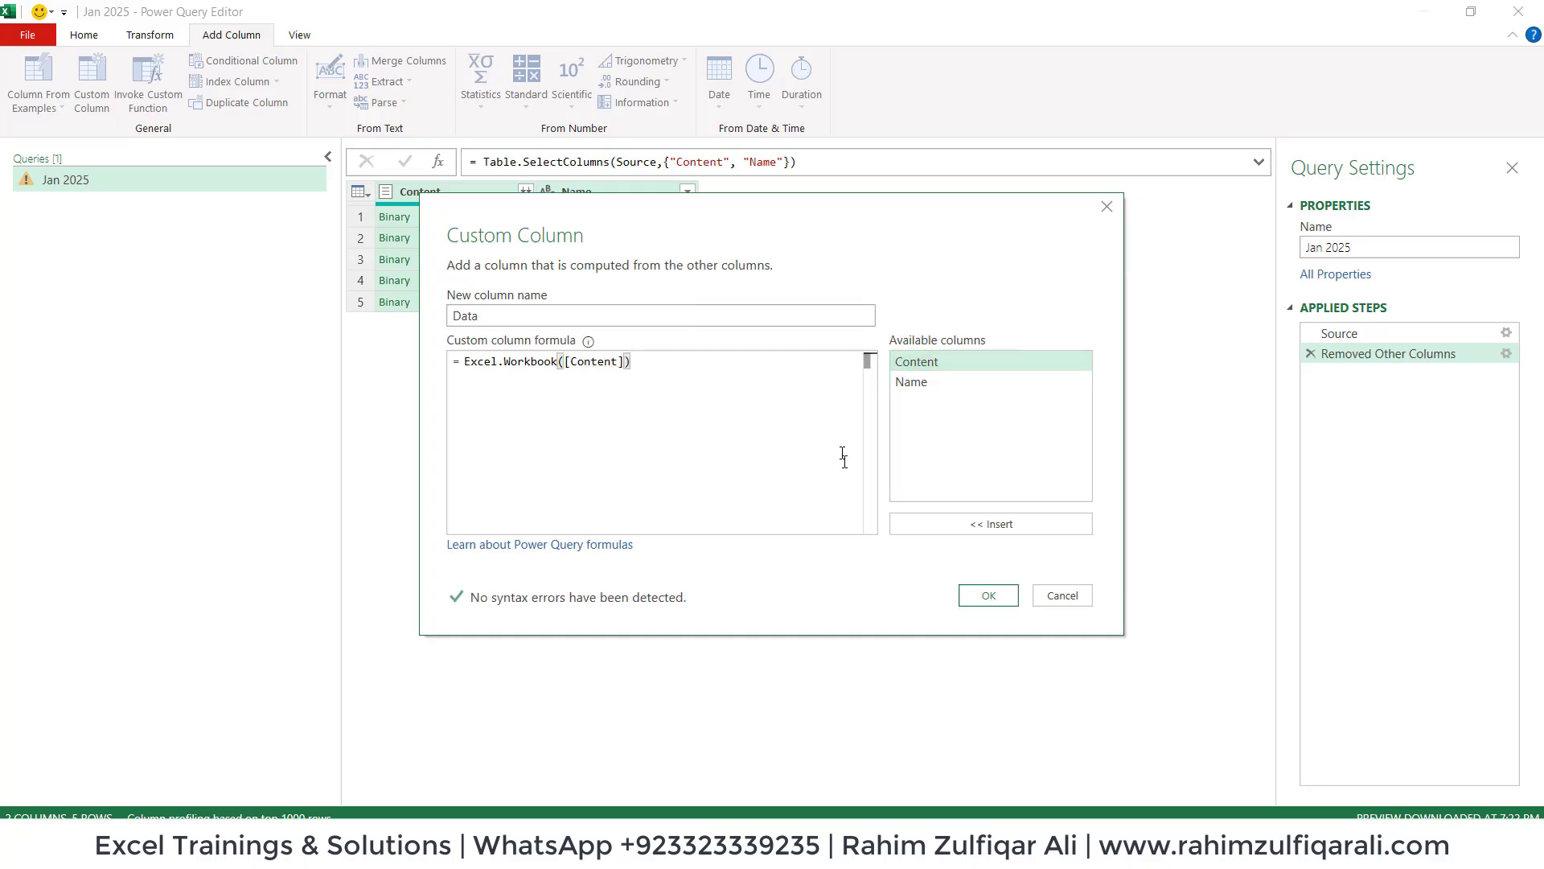
click(983, 593)
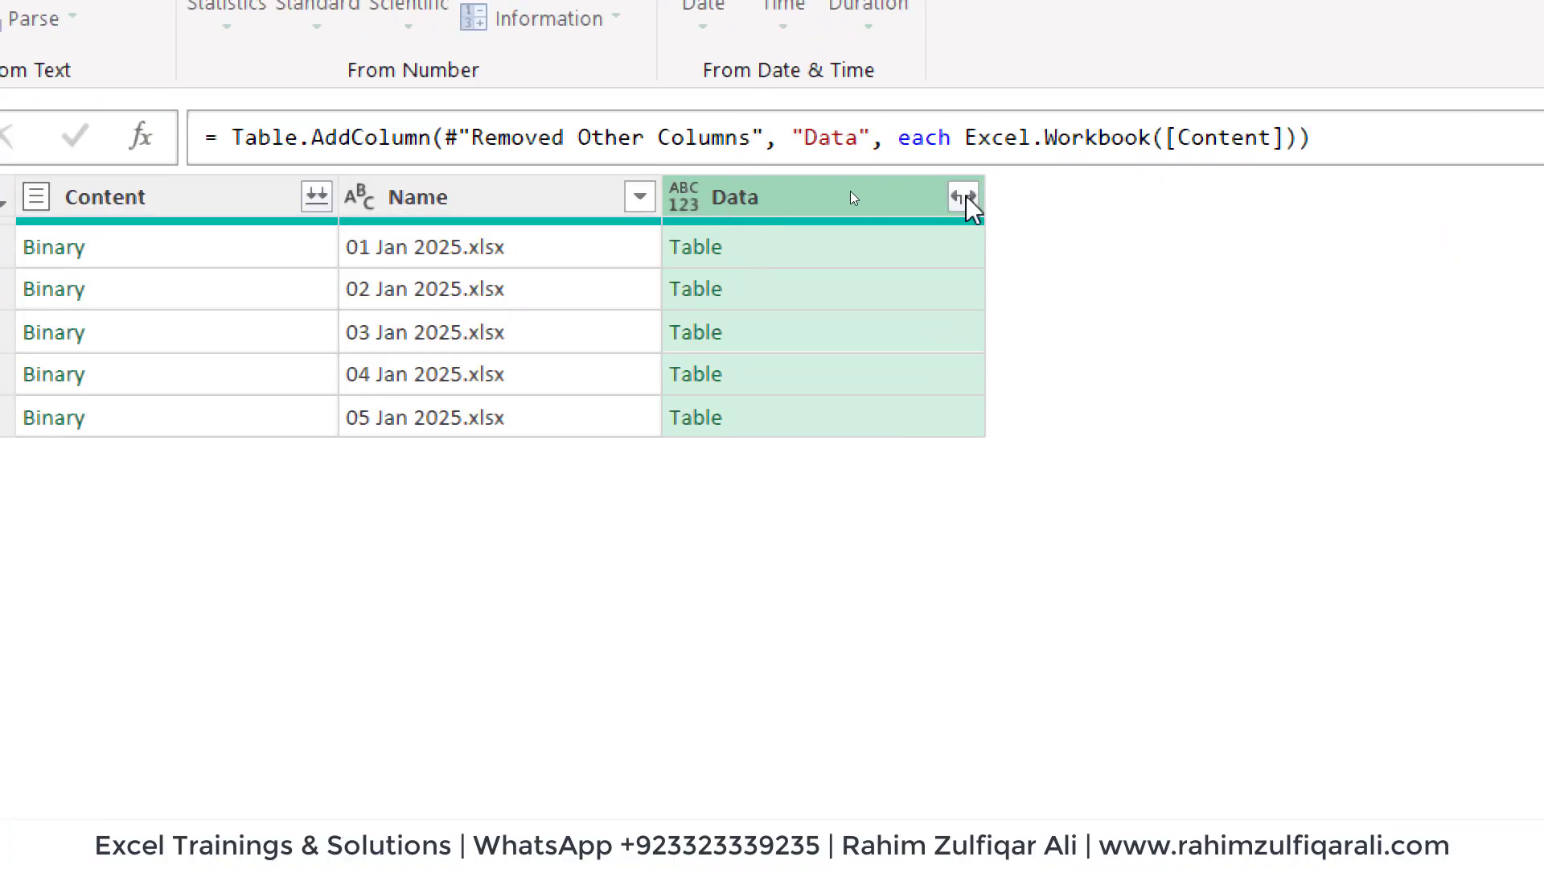
Expand the Data column into all its fields without using the original column name as prefix
click(963, 196)
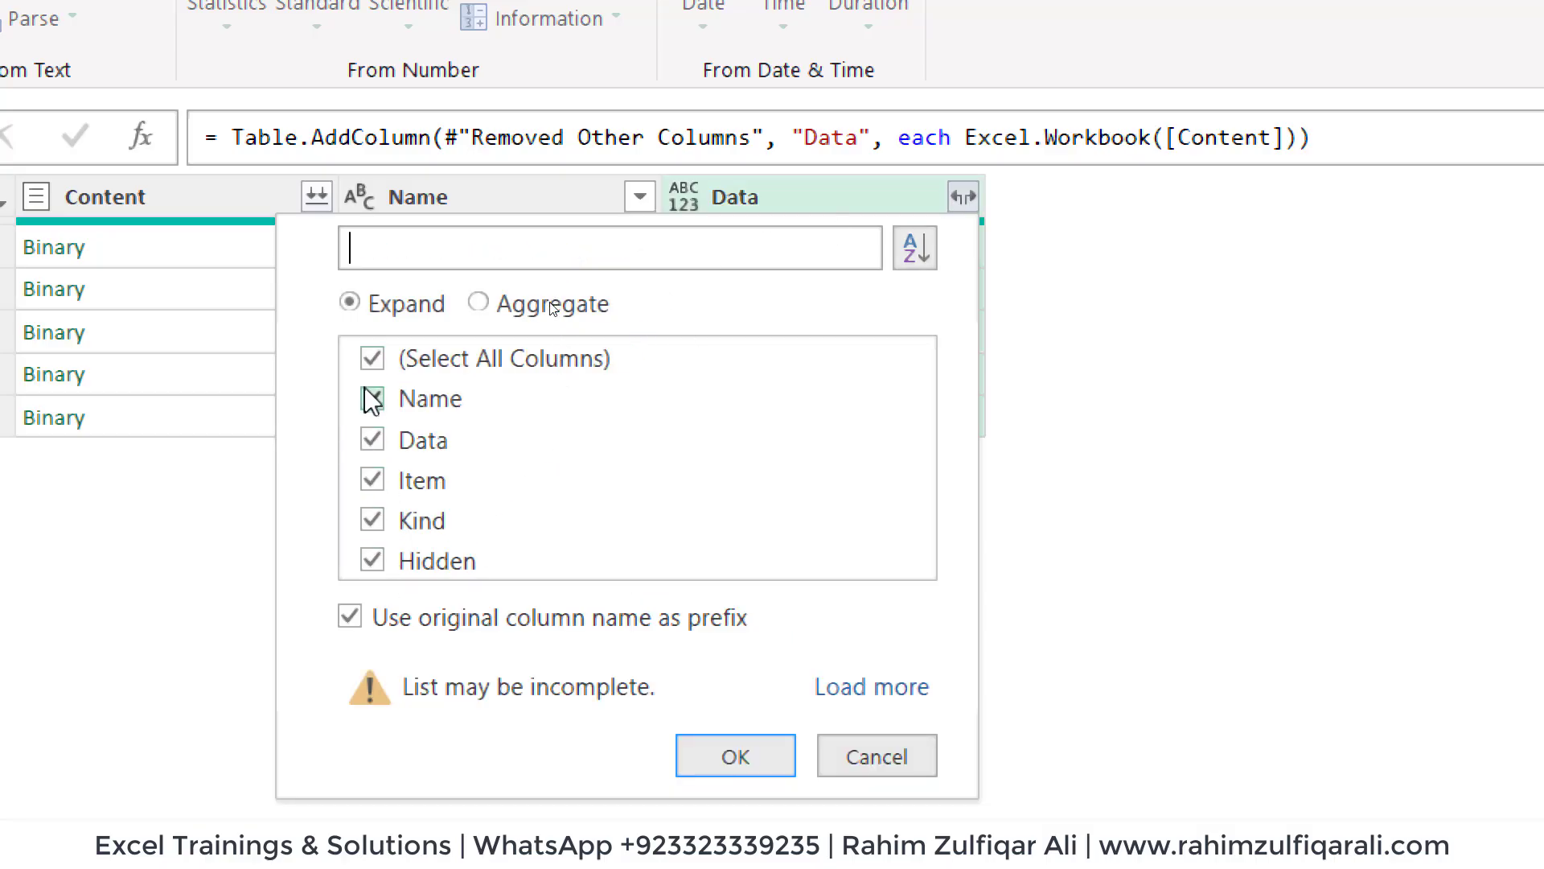
click(350, 619)
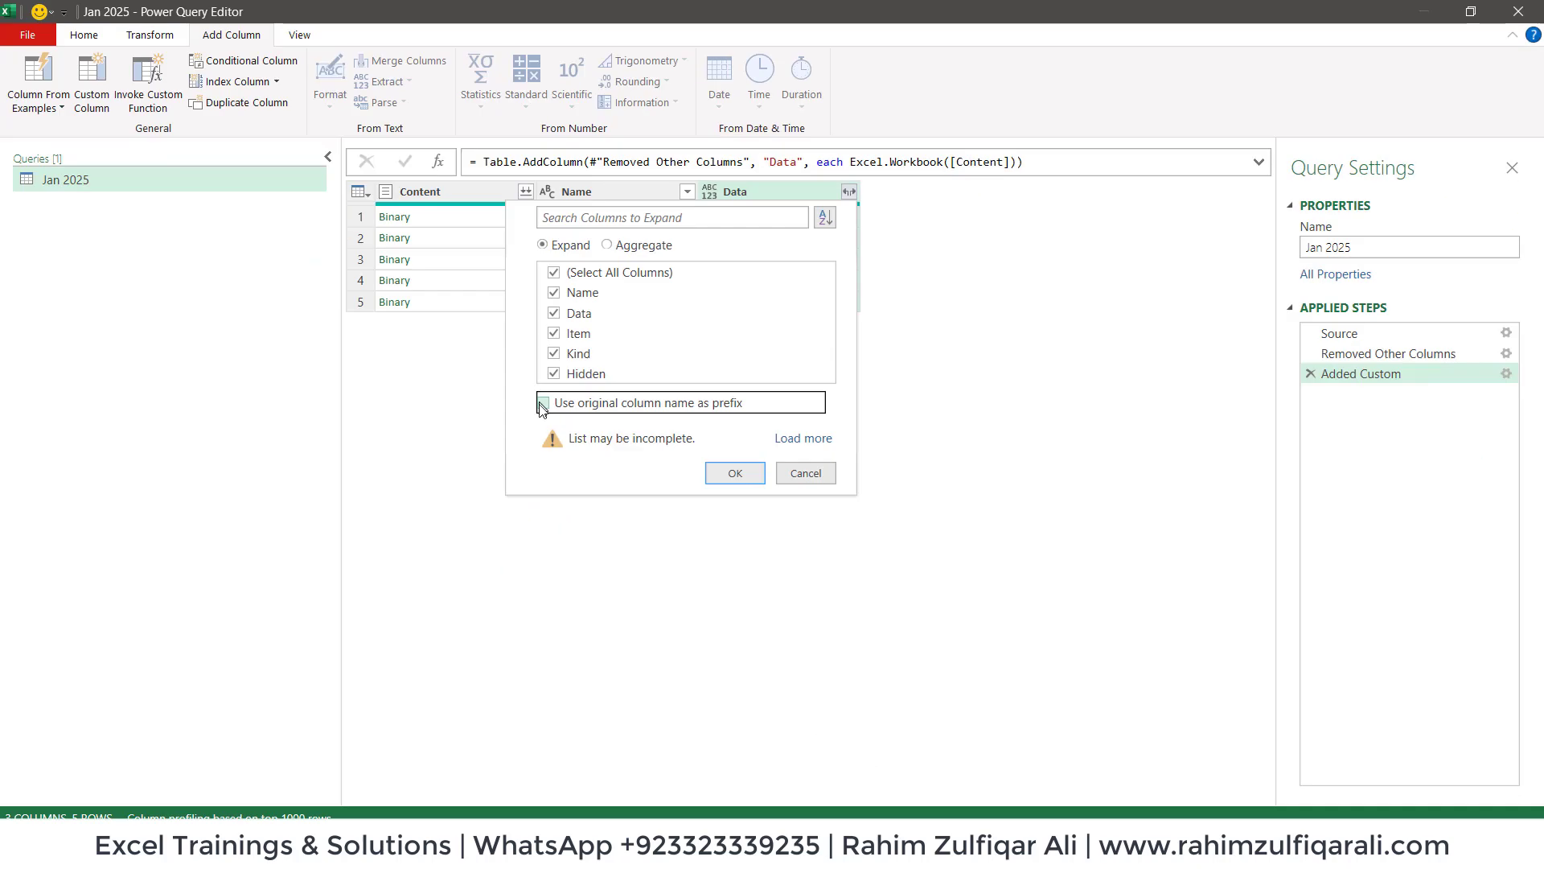
click(713, 473)
Examine the expanded Item, Kind and Hidden columns, checking the Kind value of each of the five workbook rows
click(1118, 277)
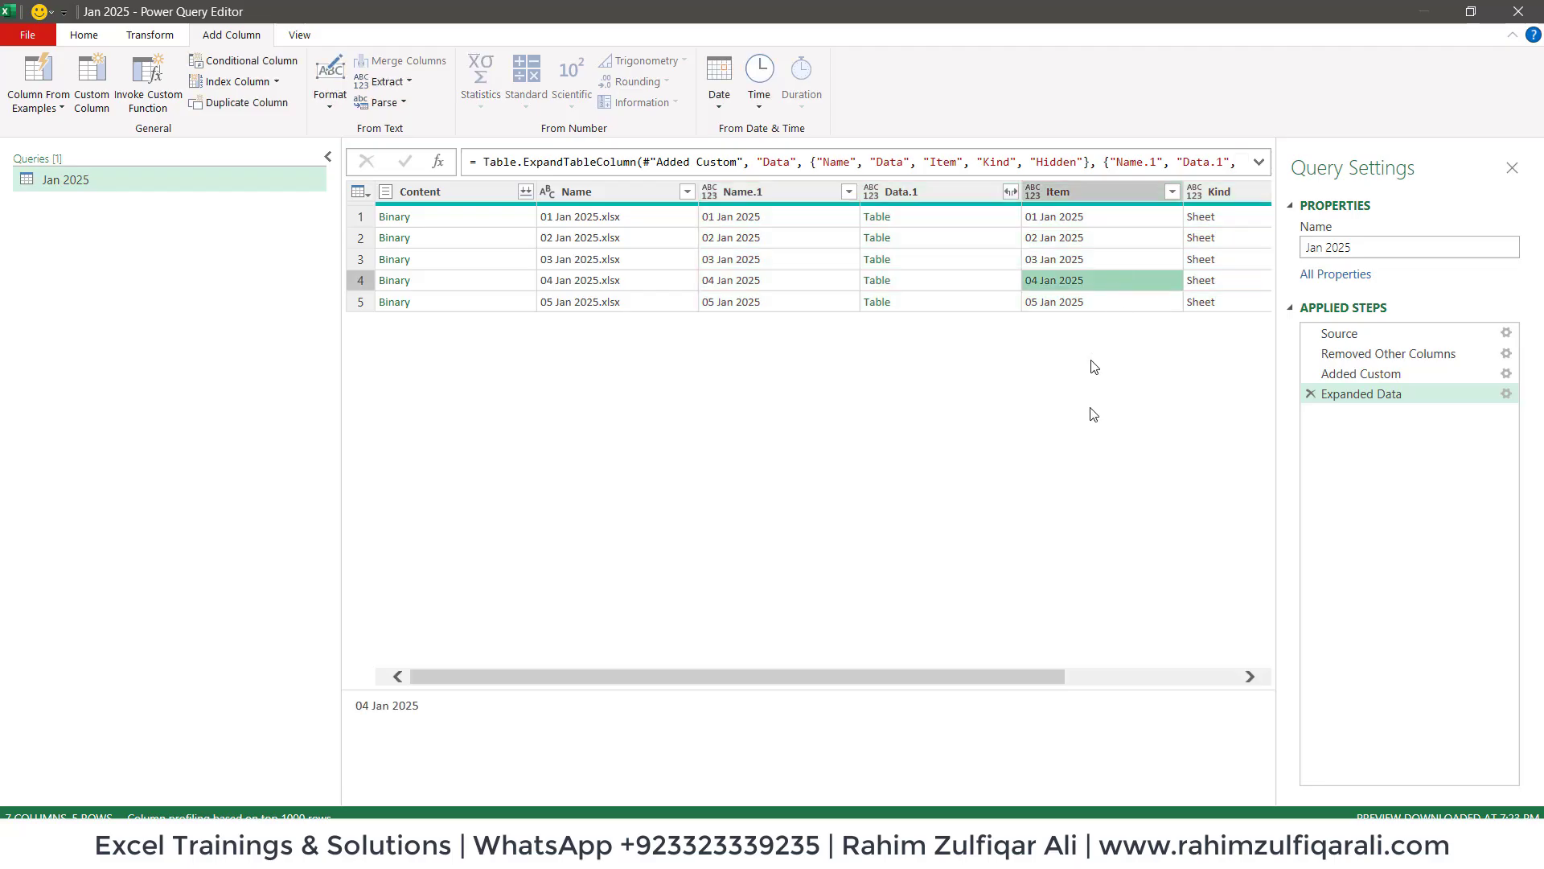
drag(1008, 678, 1173, 686)
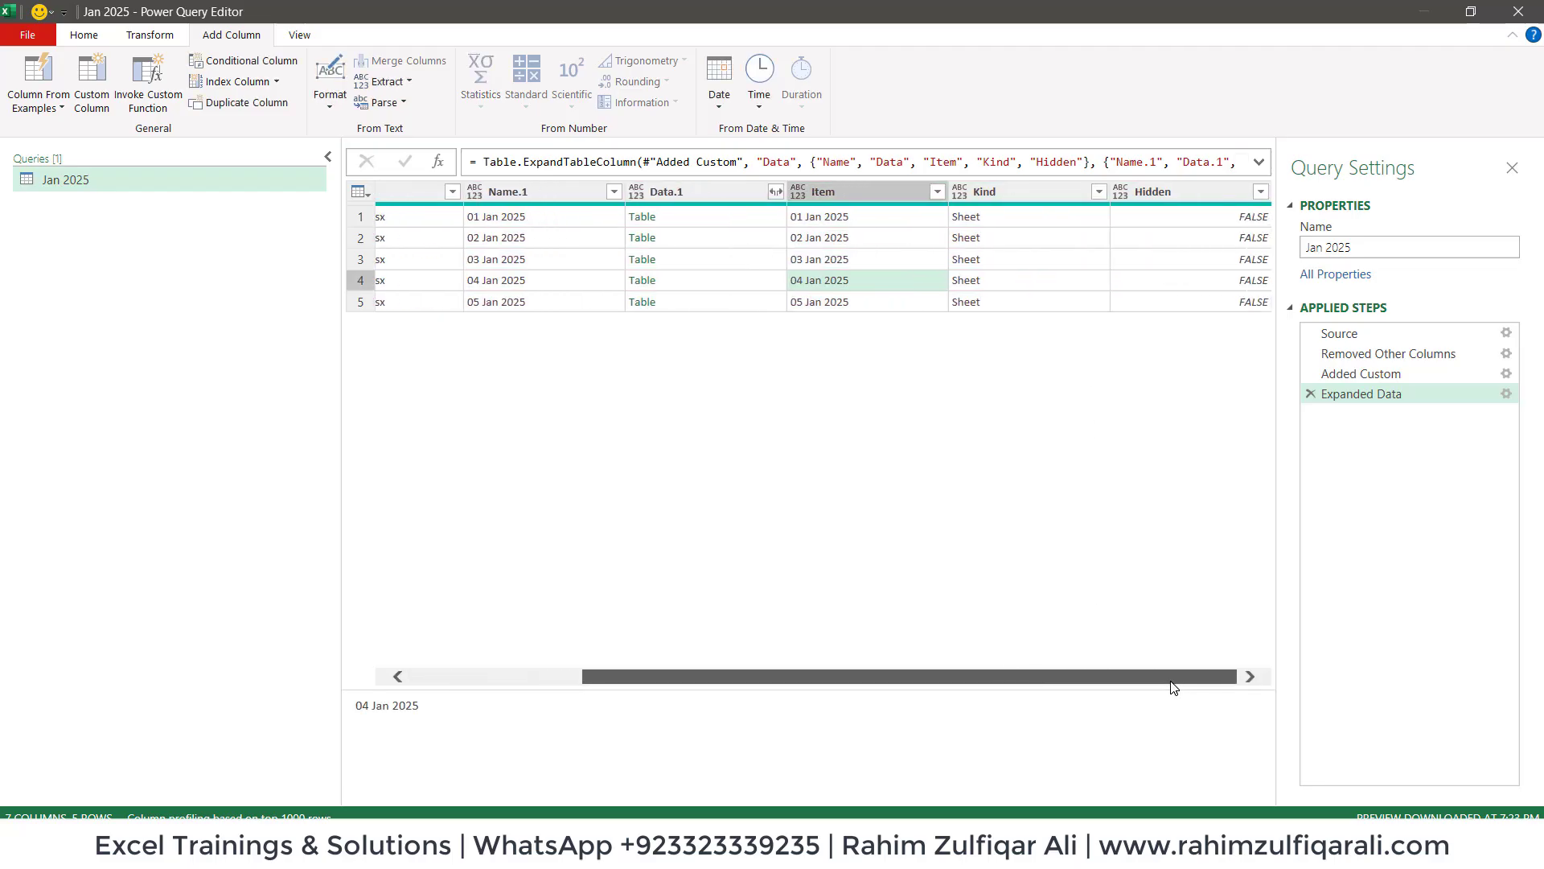
click(1010, 193)
click(1001, 219)
click(993, 239)
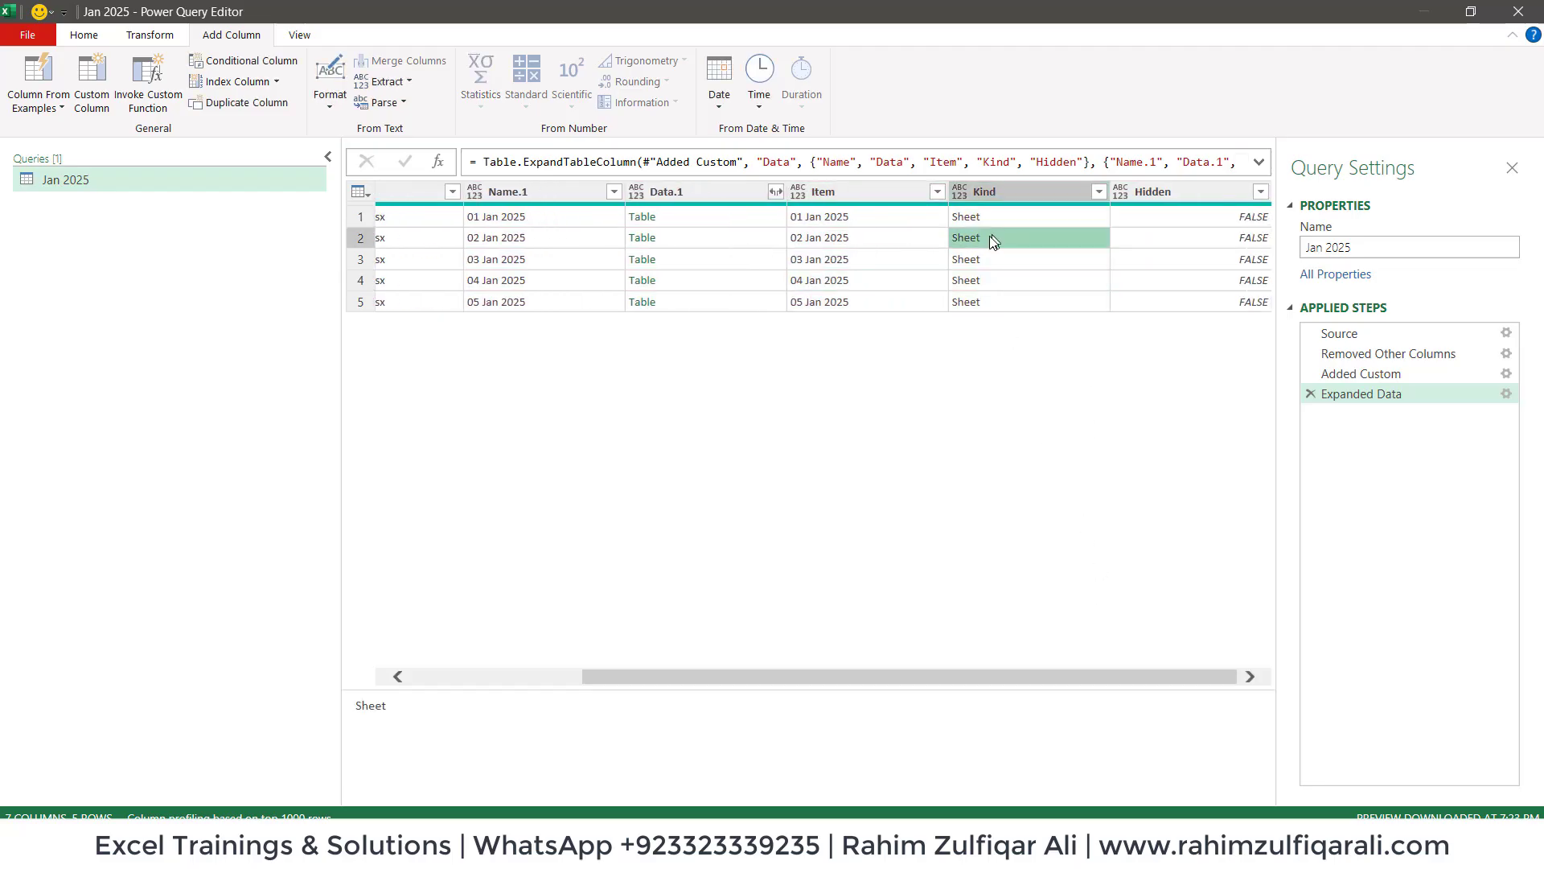
click(985, 258)
click(977, 280)
click(973, 298)
click(972, 281)
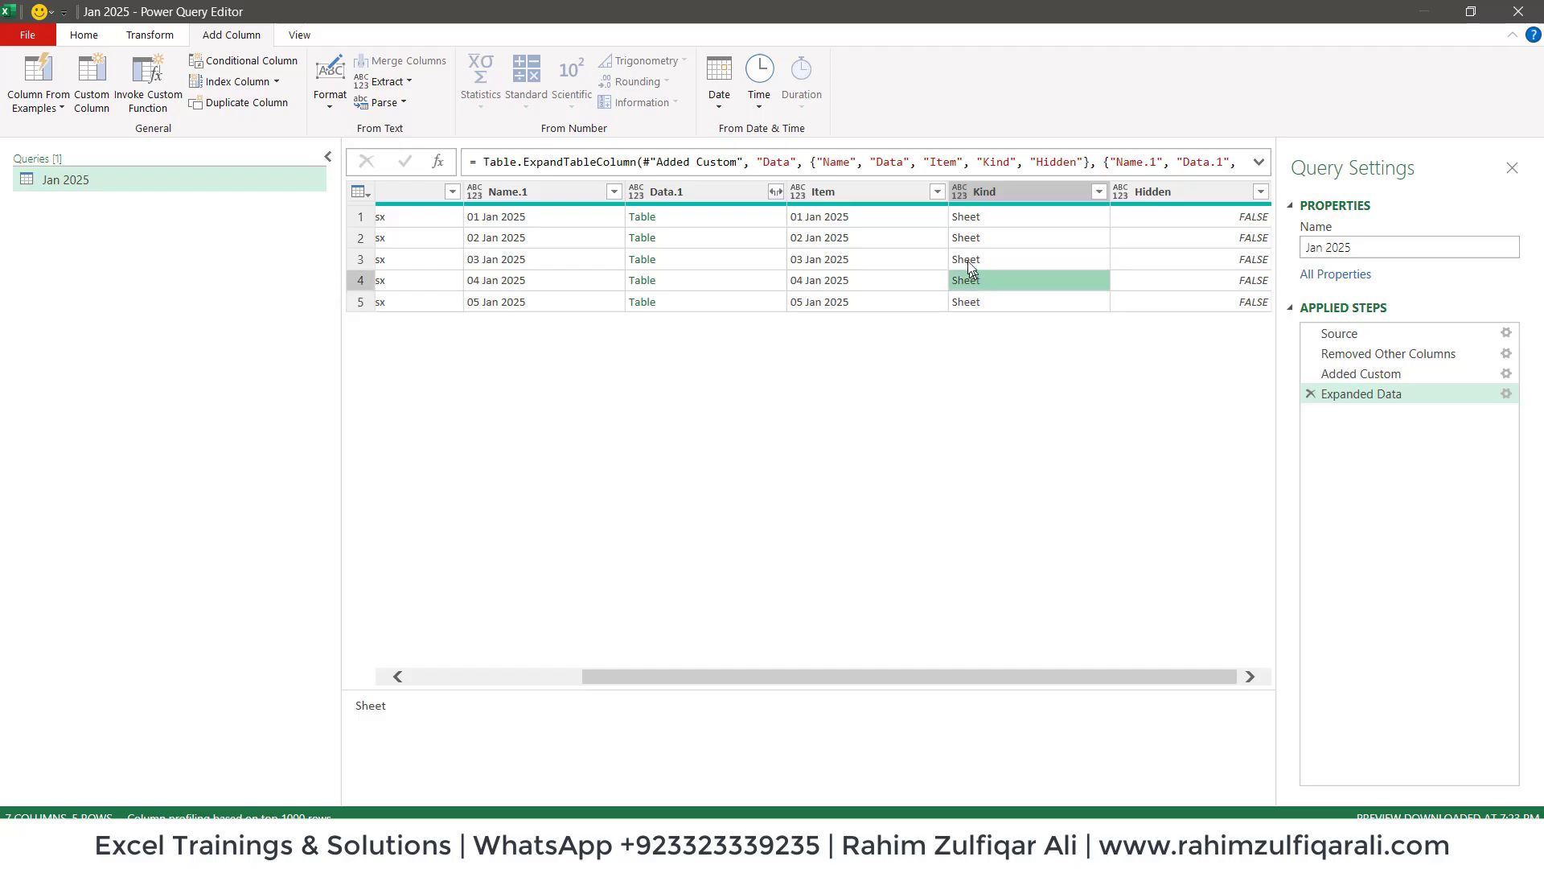
click(972, 259)
click(972, 239)
click(972, 224)
click(973, 239)
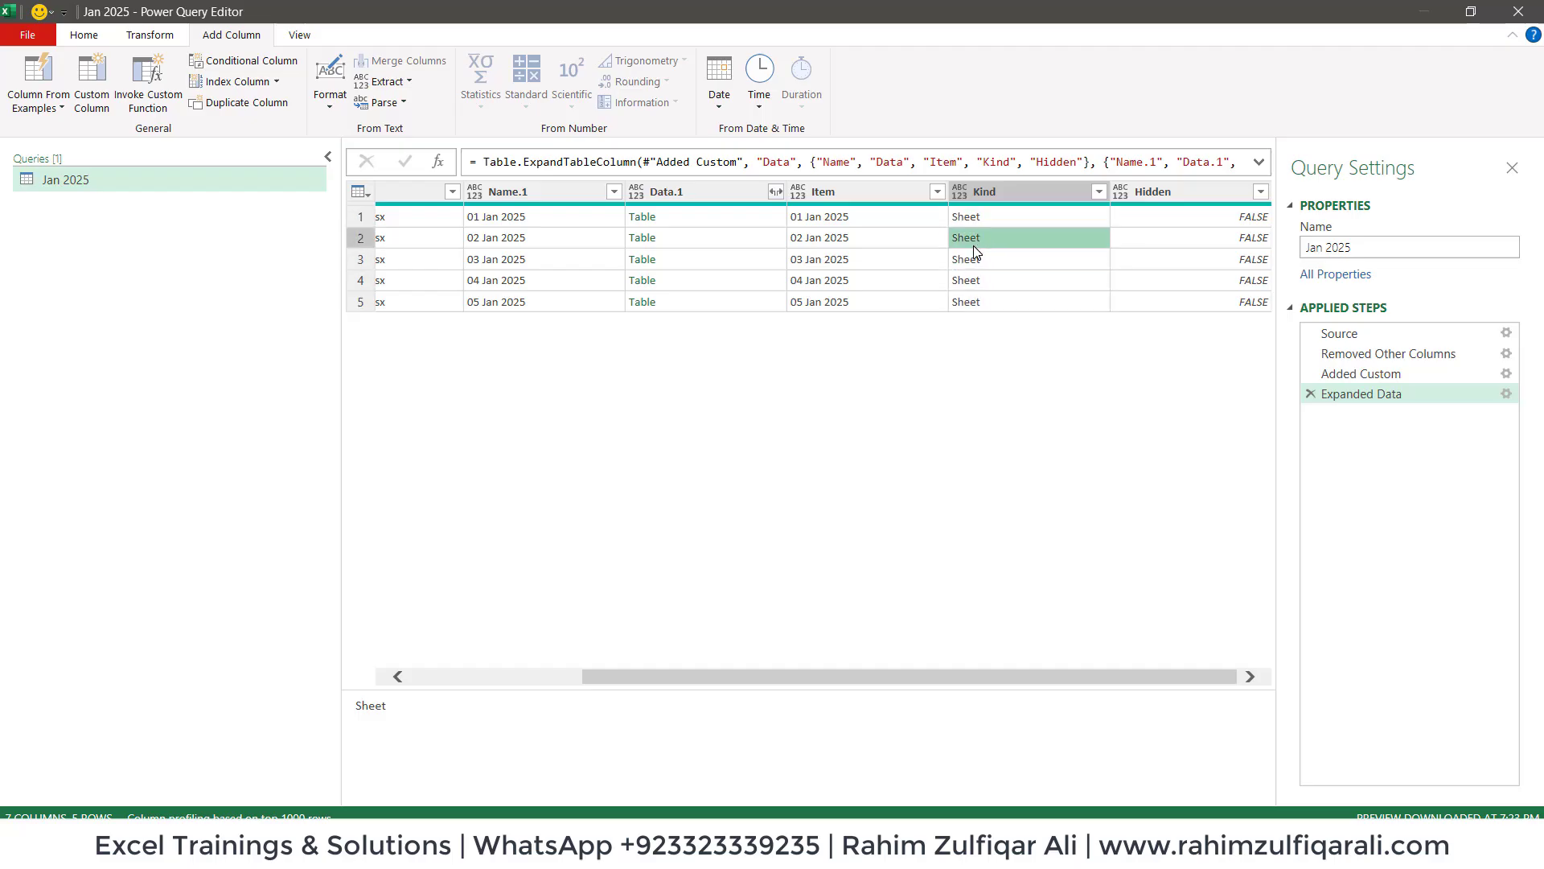
click(977, 260)
click(981, 280)
click(983, 302)
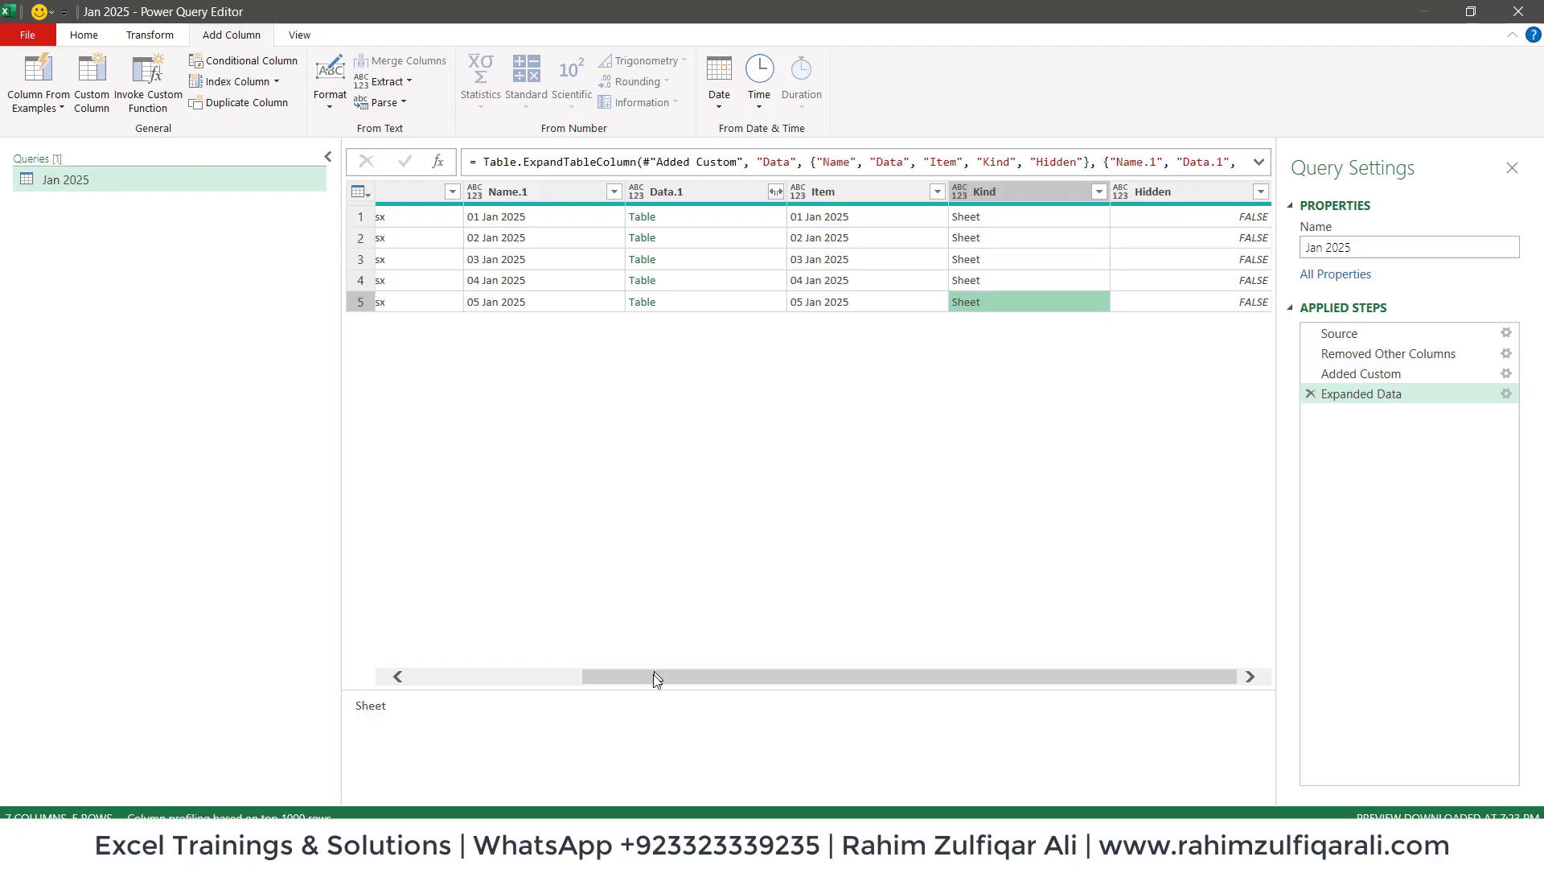
Expand the Data.1 column into all its columns without the name prefix and check where the second file's header row repeats
drag(657, 677, 552, 675)
click(820, 193)
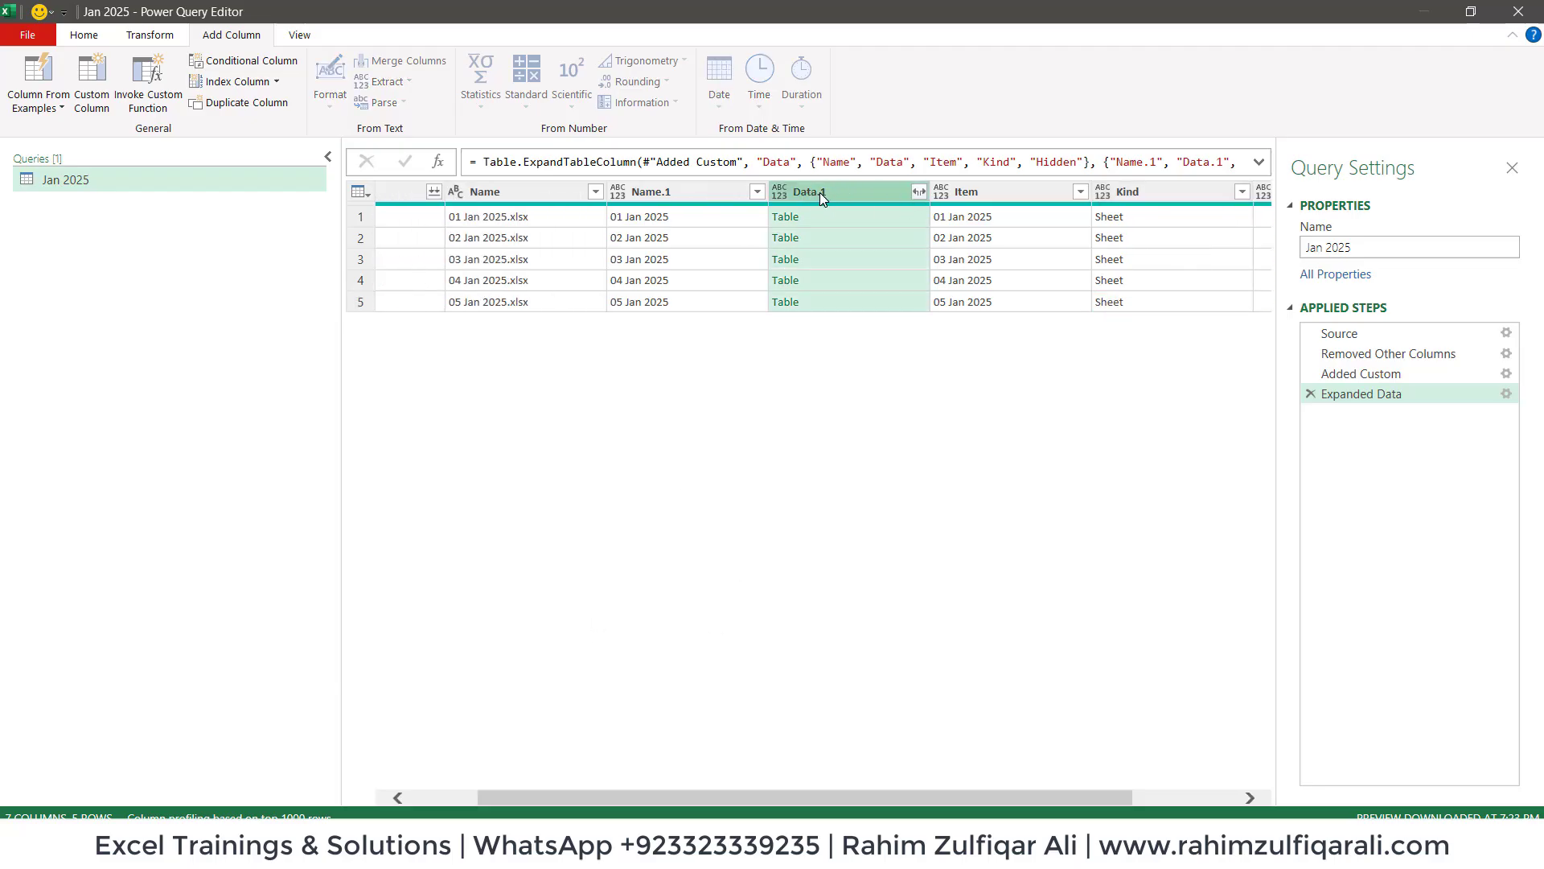
click(917, 192)
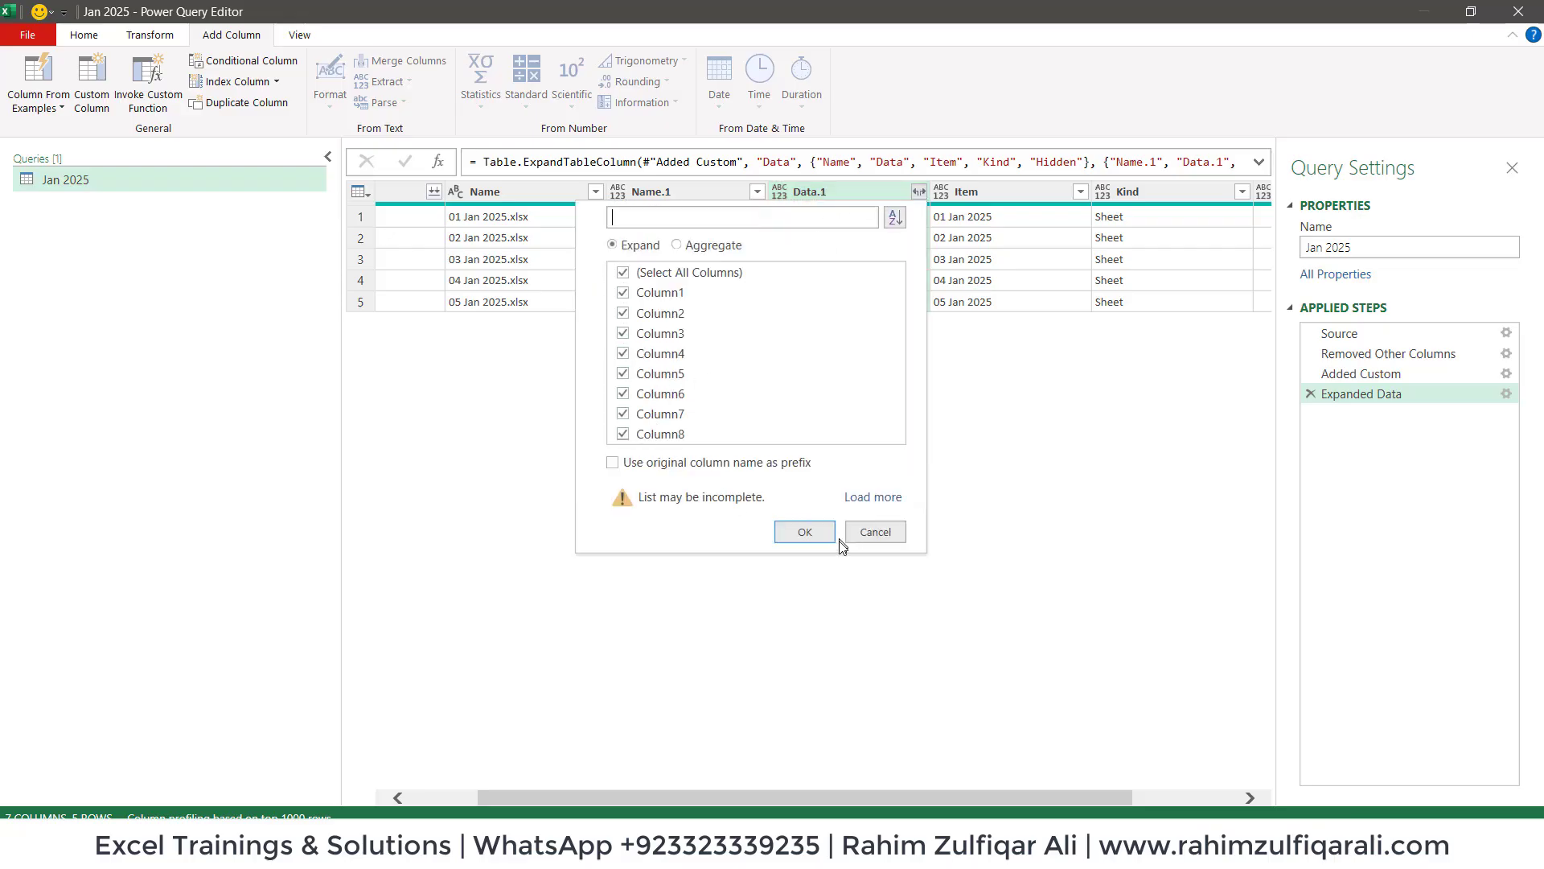
click(814, 524)
click(846, 282)
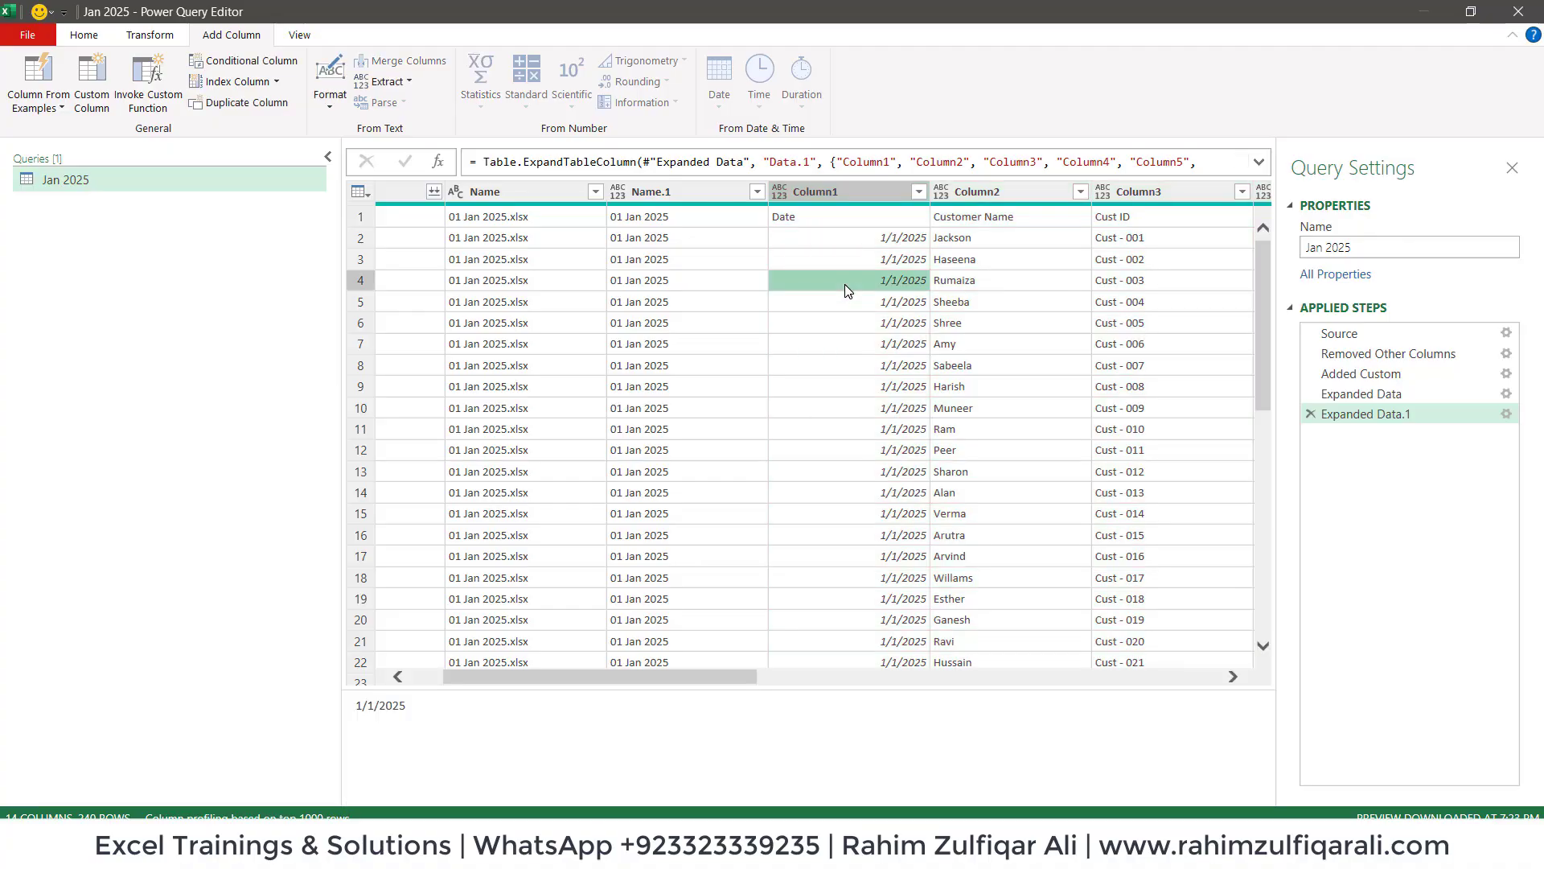
drag(1261, 265, 1257, 430)
click(724, 363)
click(824, 364)
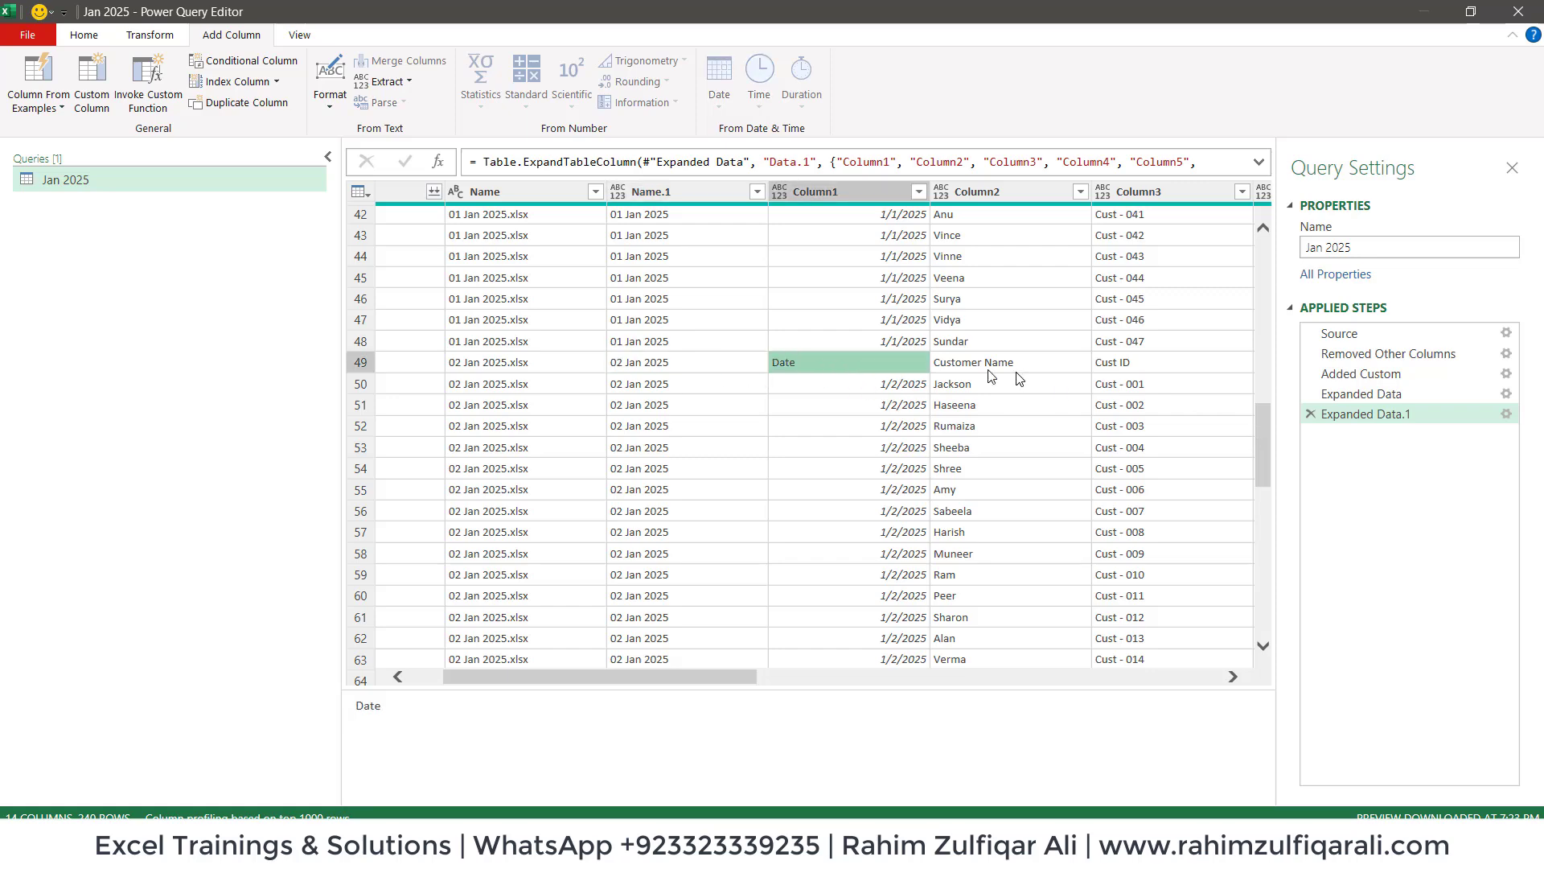
click(1048, 366)
click(788, 362)
drag(1261, 442, 1261, 279)
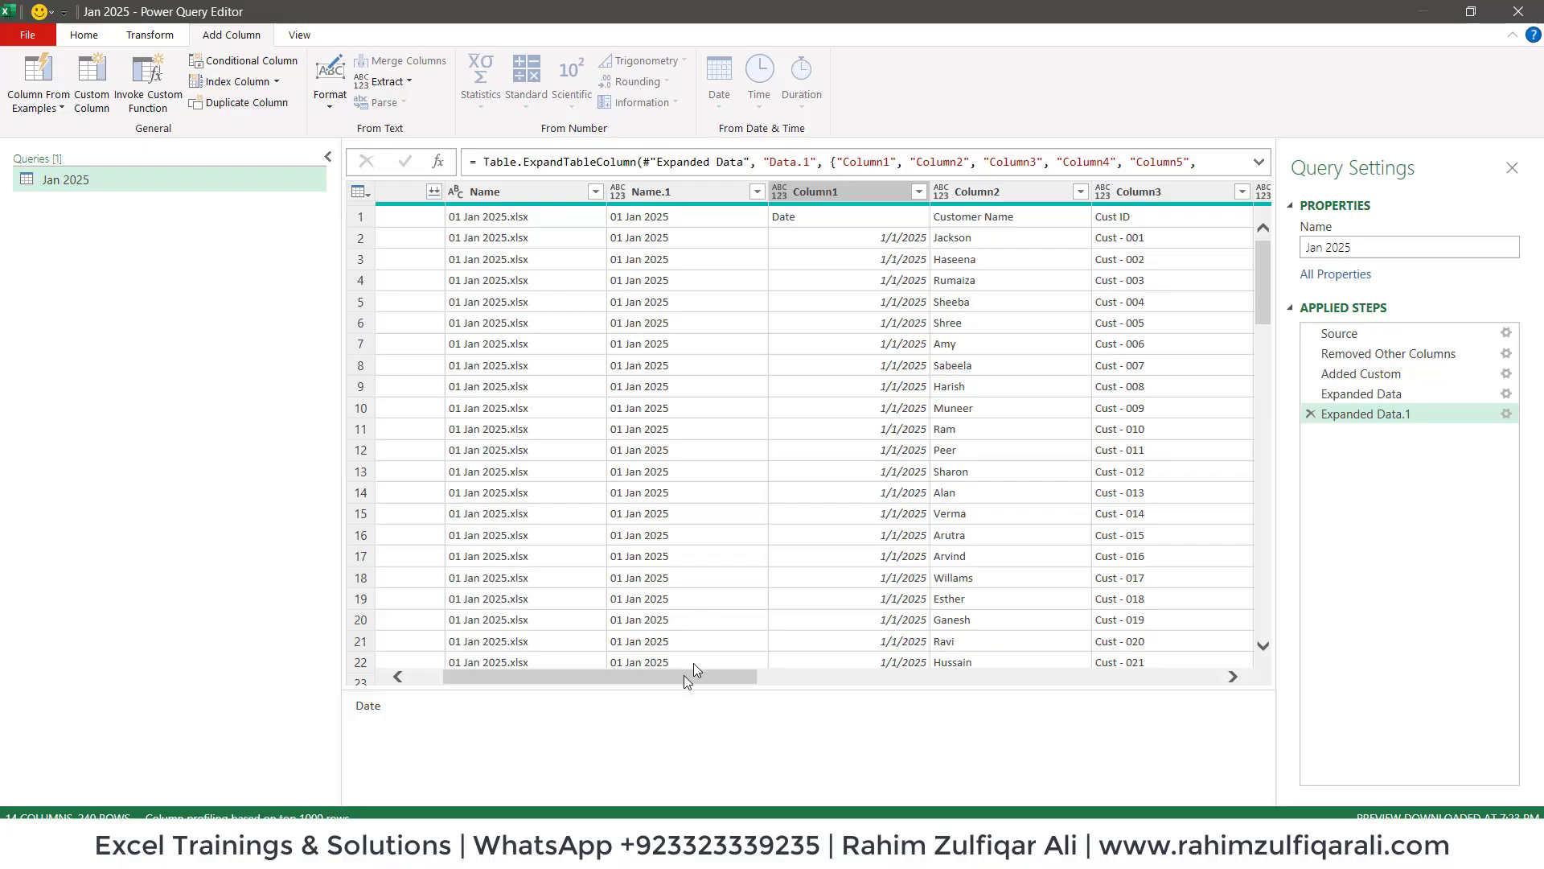
Remove the Content column and the Name column holding the workbook file names from the query
drag(641, 678, 608, 680)
click(474, 193)
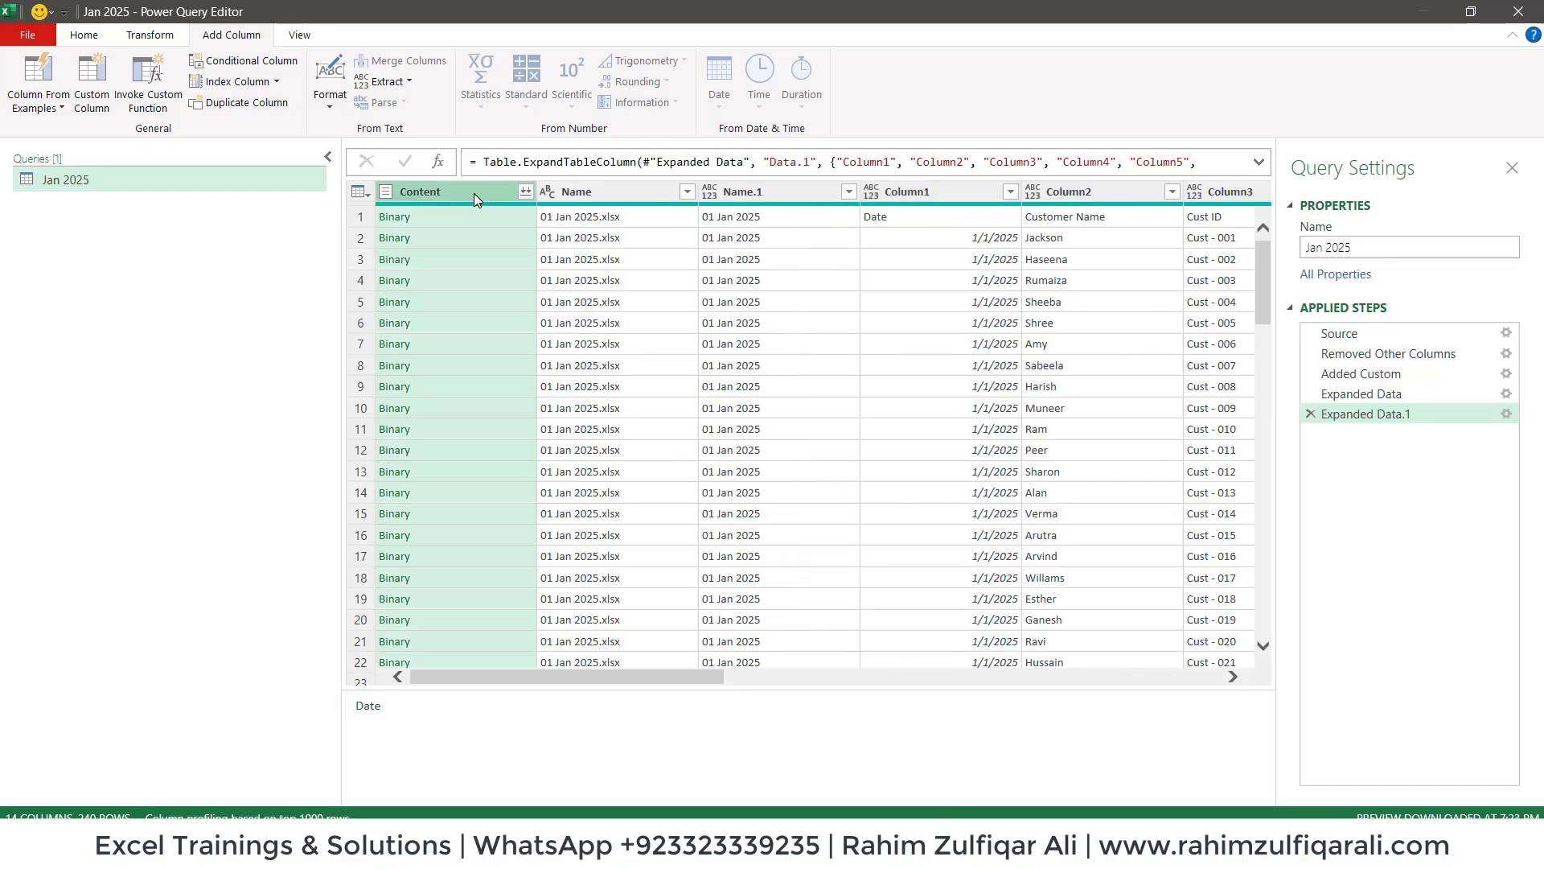
right_click(474, 193)
click(507, 230)
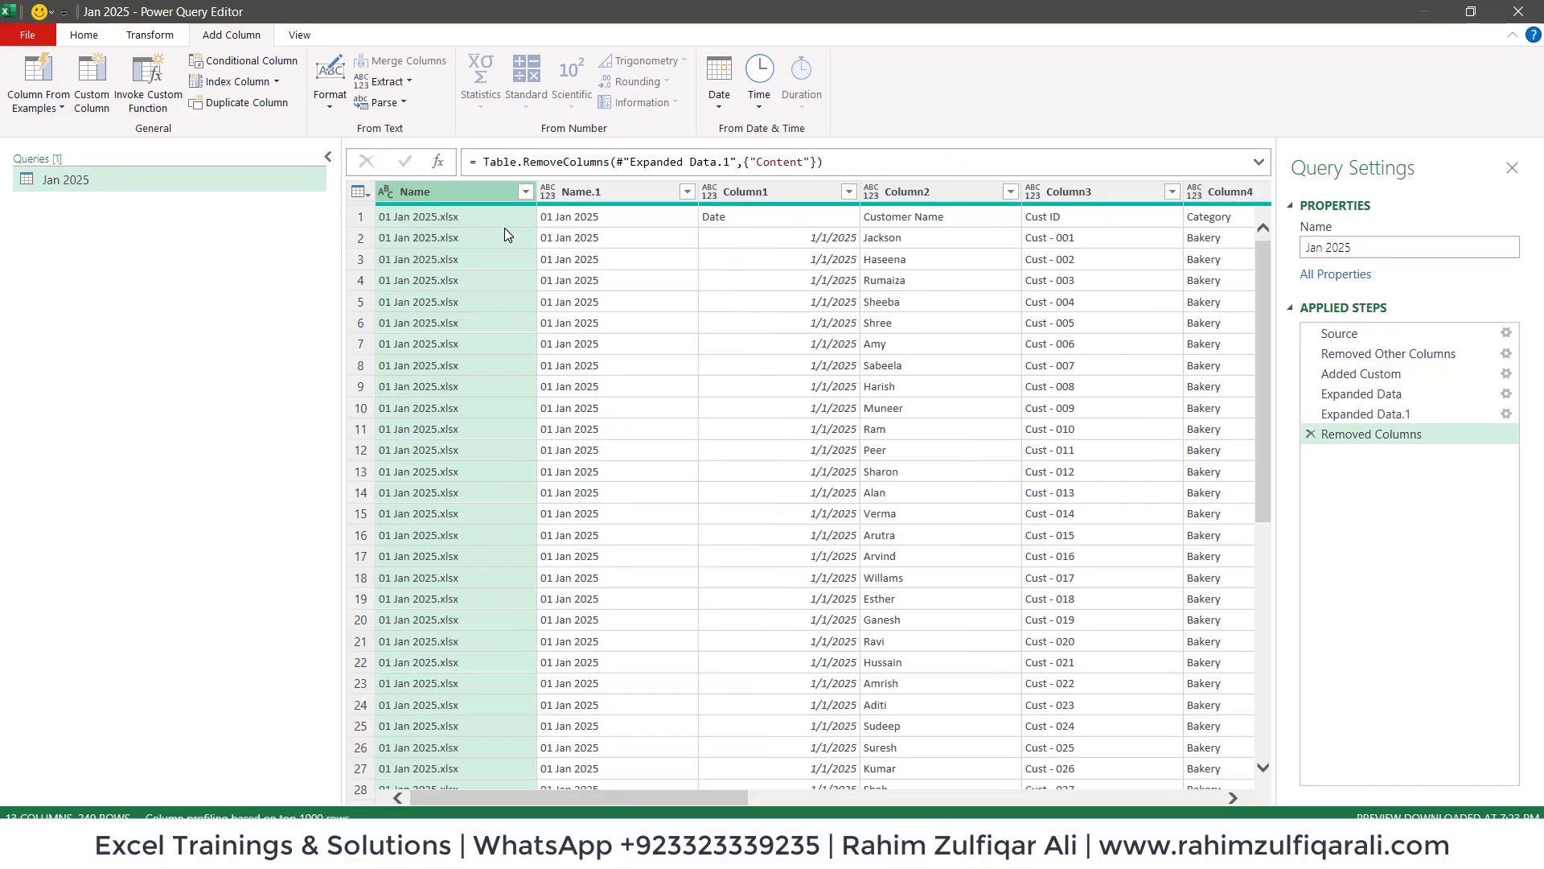
right_click(461, 191)
click(493, 218)
Remove the Item, Kind and Hidden columns together from the query
drag(739, 798, 1171, 798)
click(889, 190)
ctrl+click(1037, 191)
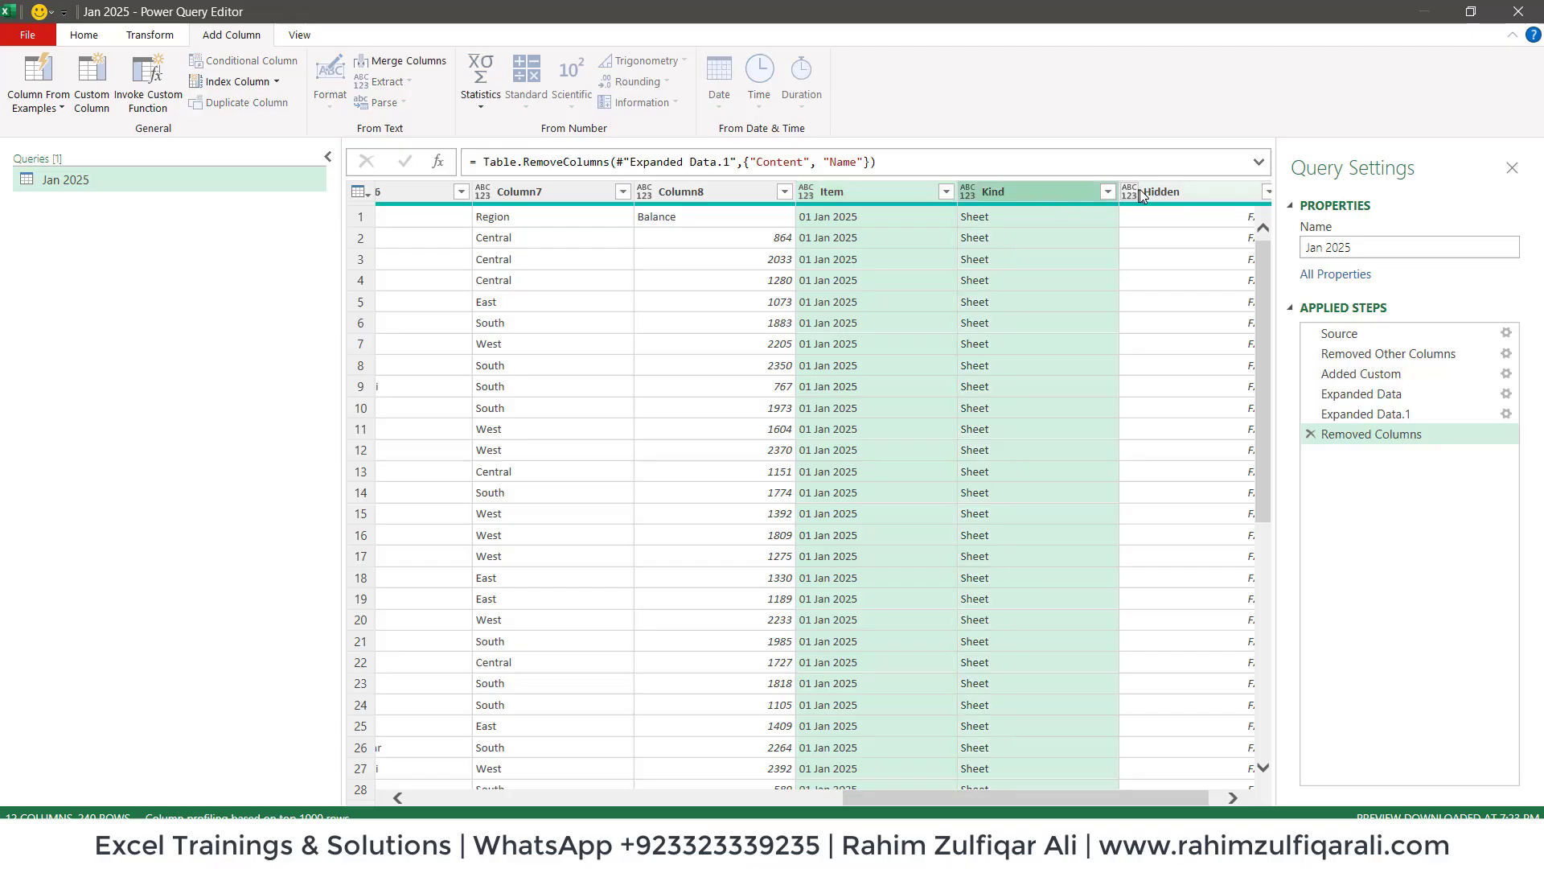
ctrl+click(1141, 189)
right_click(1146, 193)
click(1198, 226)
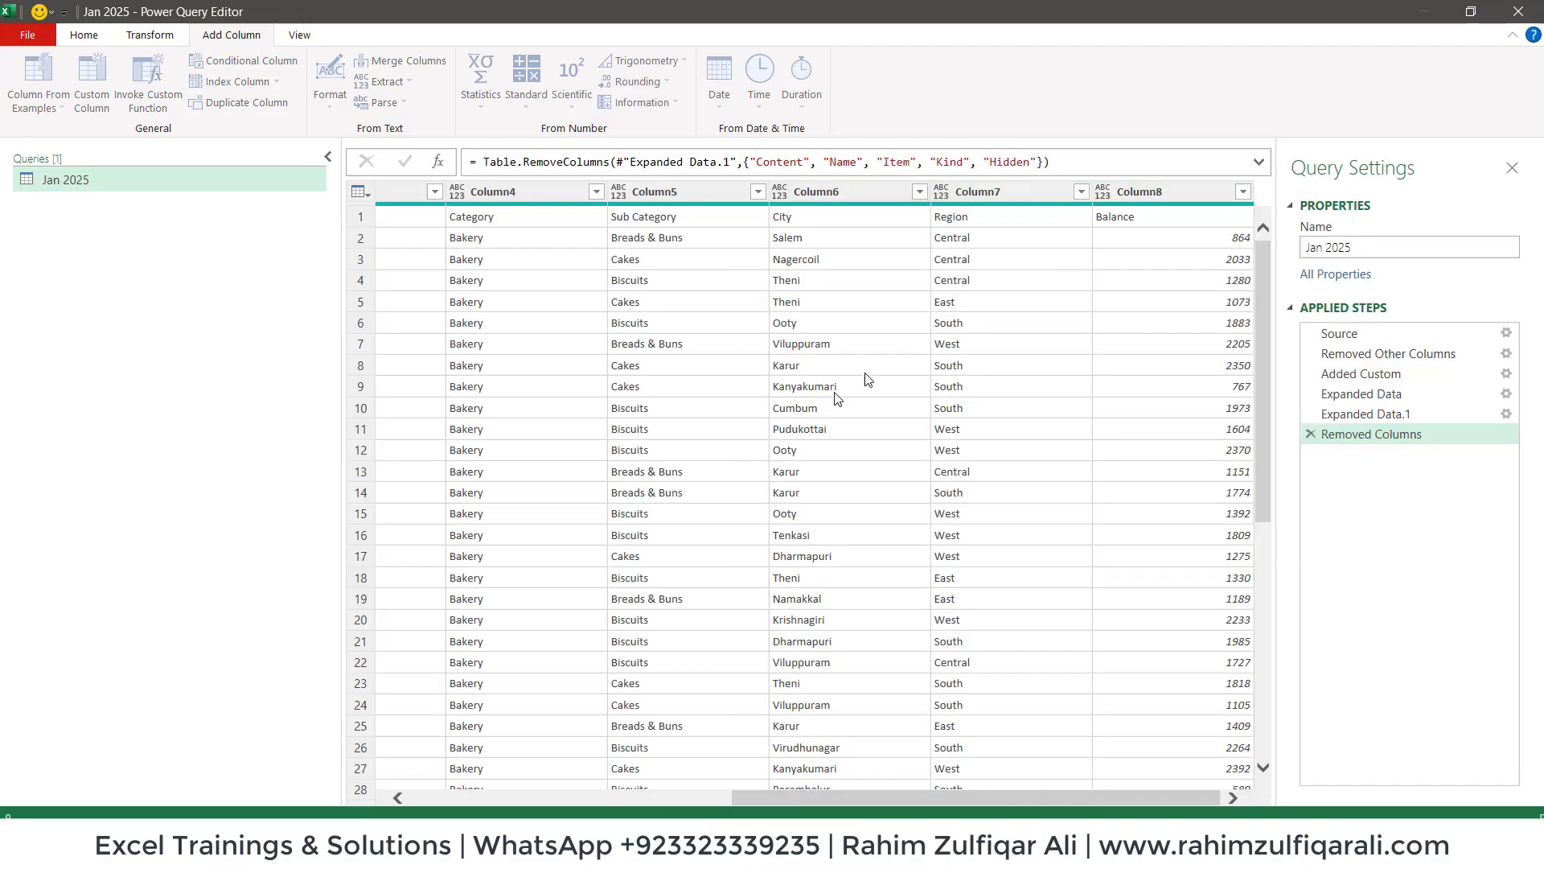
Remove the Name.1 column and use the first row, starting with Date and Customer Name, as the column headers
click(444, 790)
drag(444, 796, 427, 796)
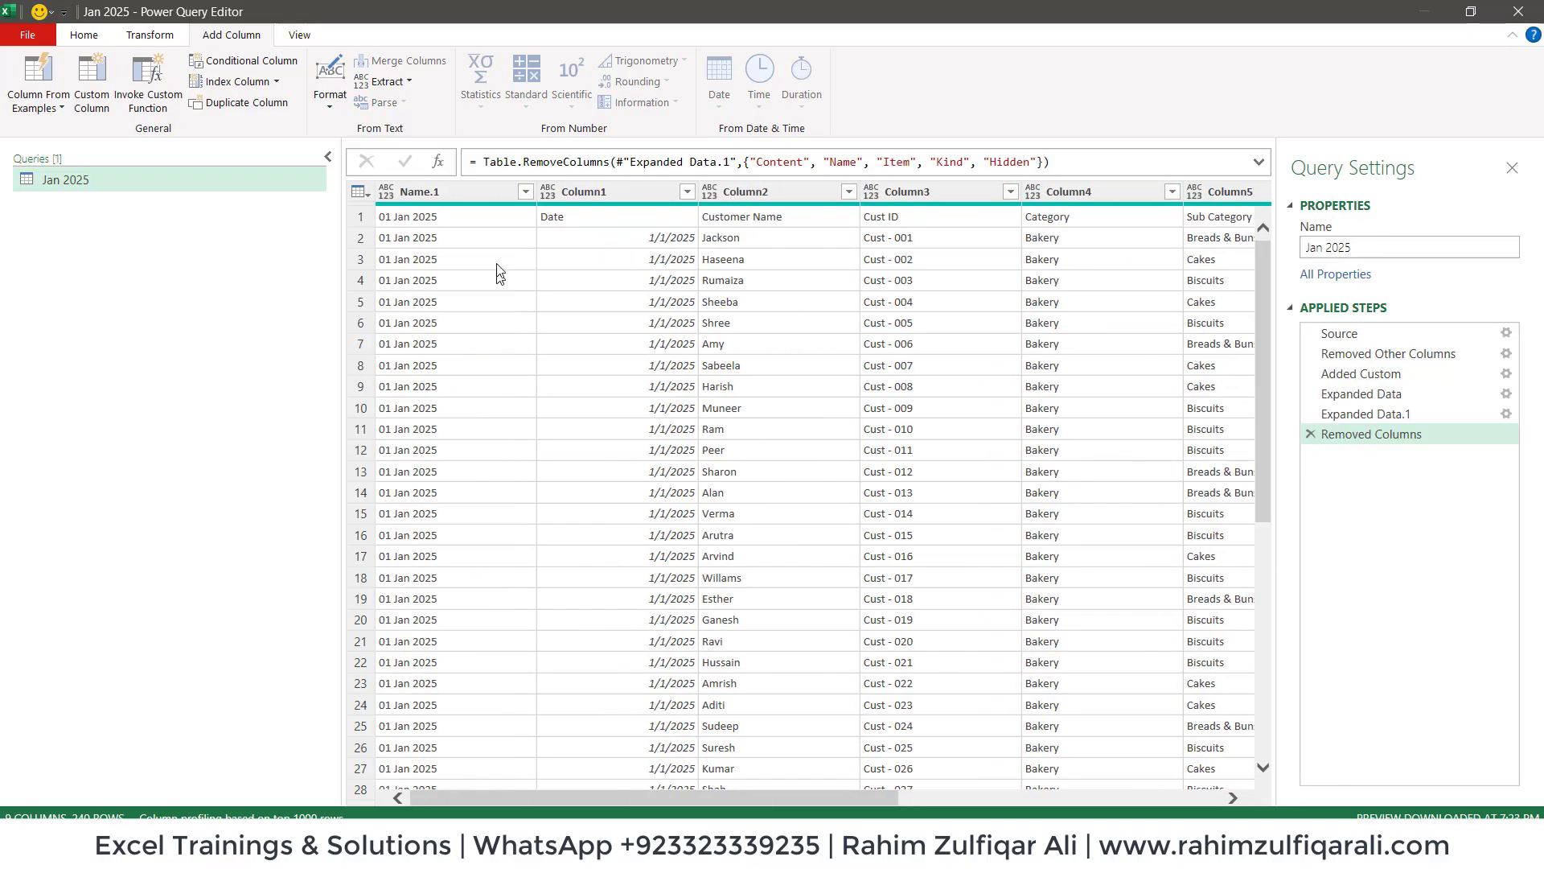
click(485, 218)
click(558, 220)
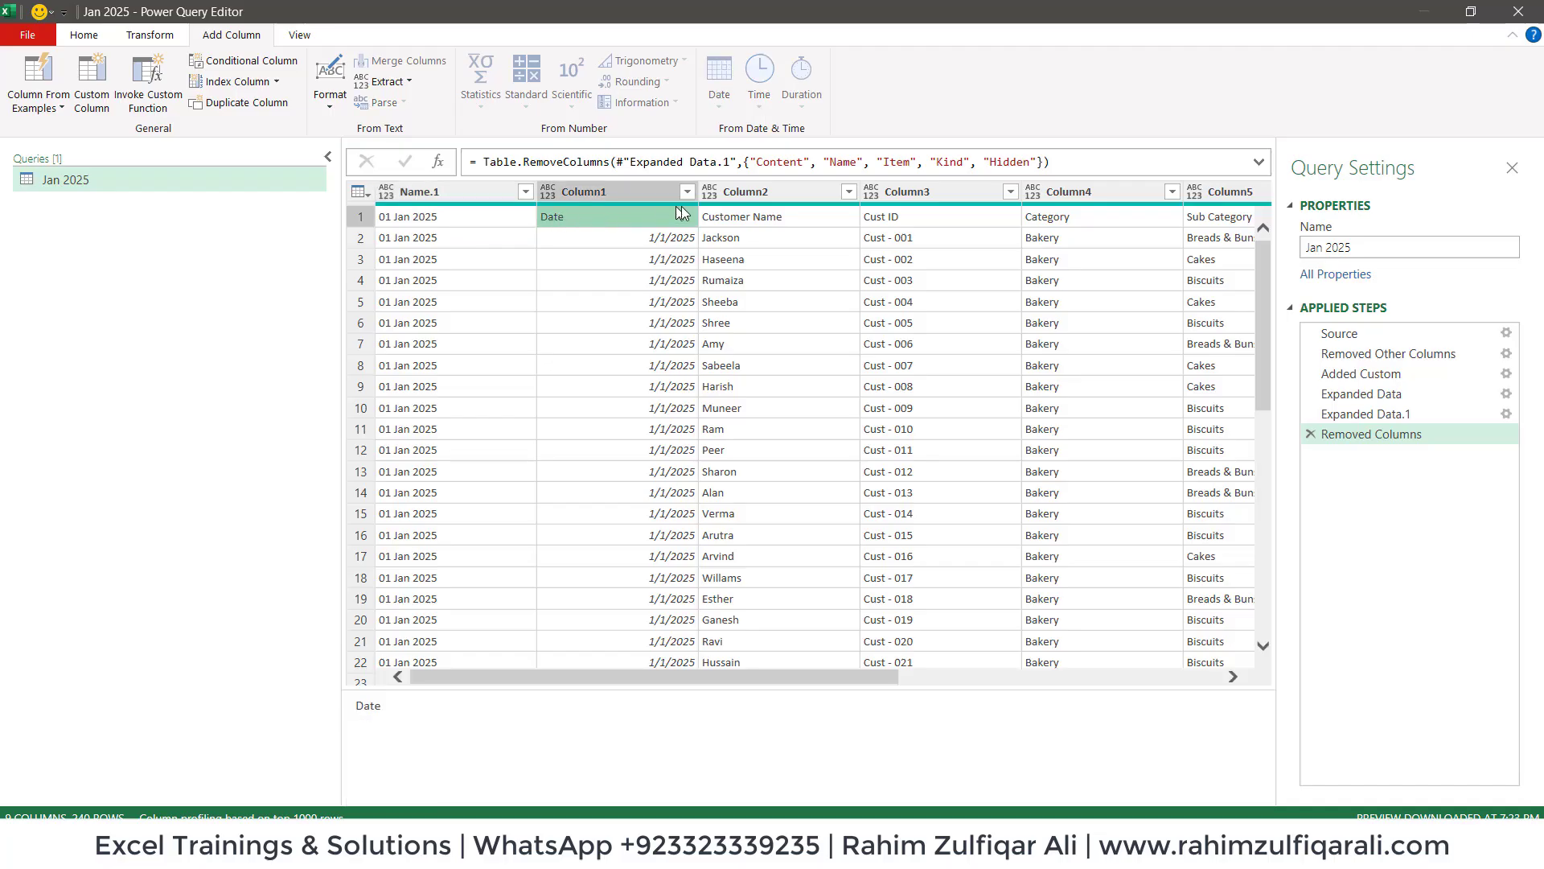
click(741, 217)
click(867, 224)
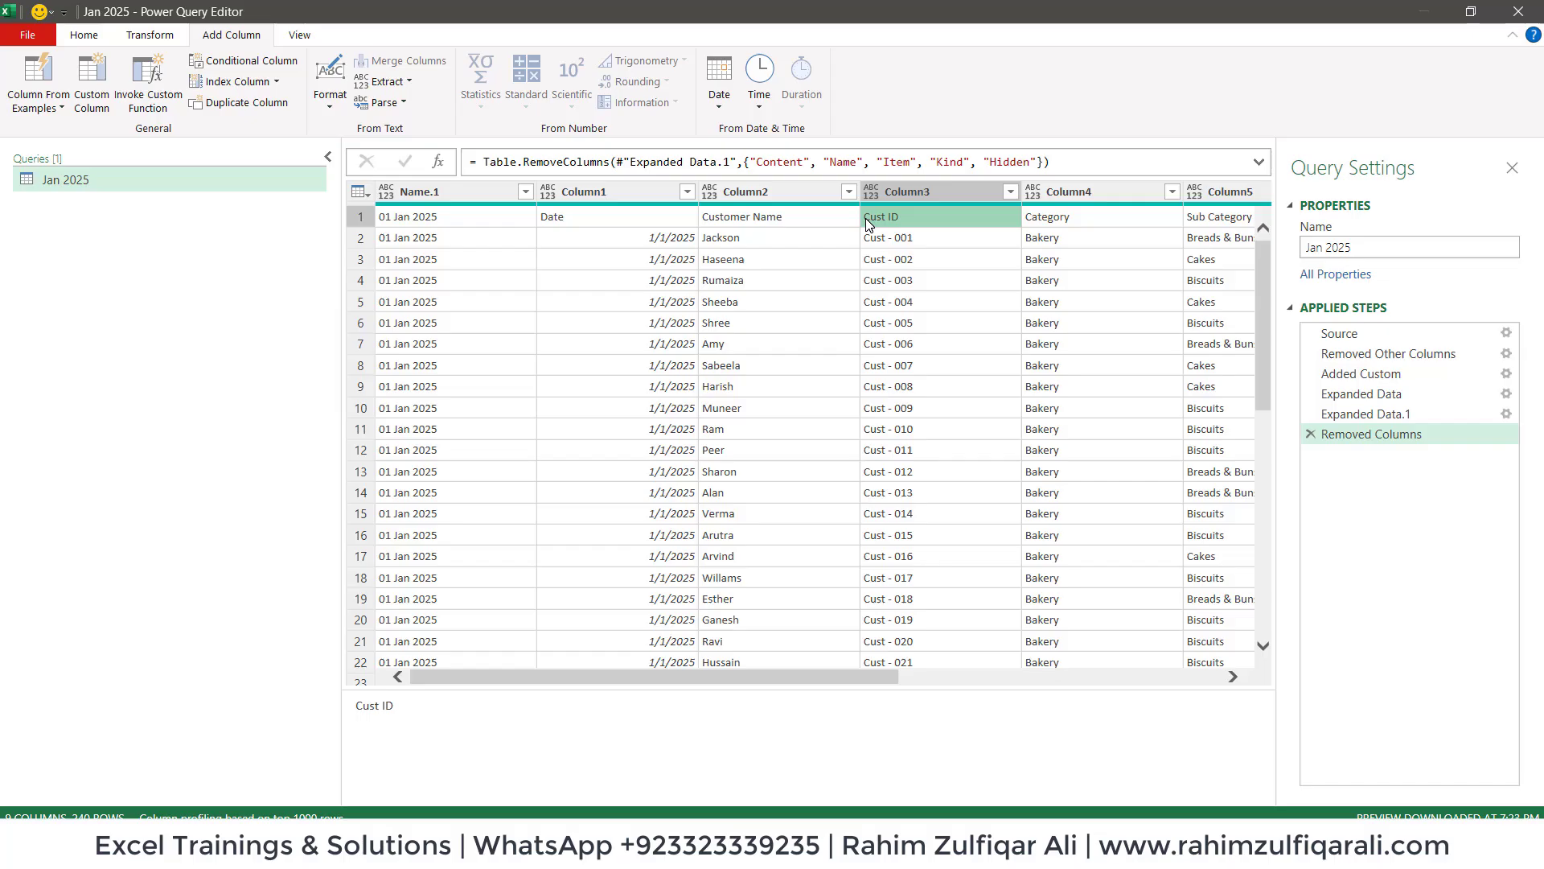
click(666, 224)
click(480, 187)
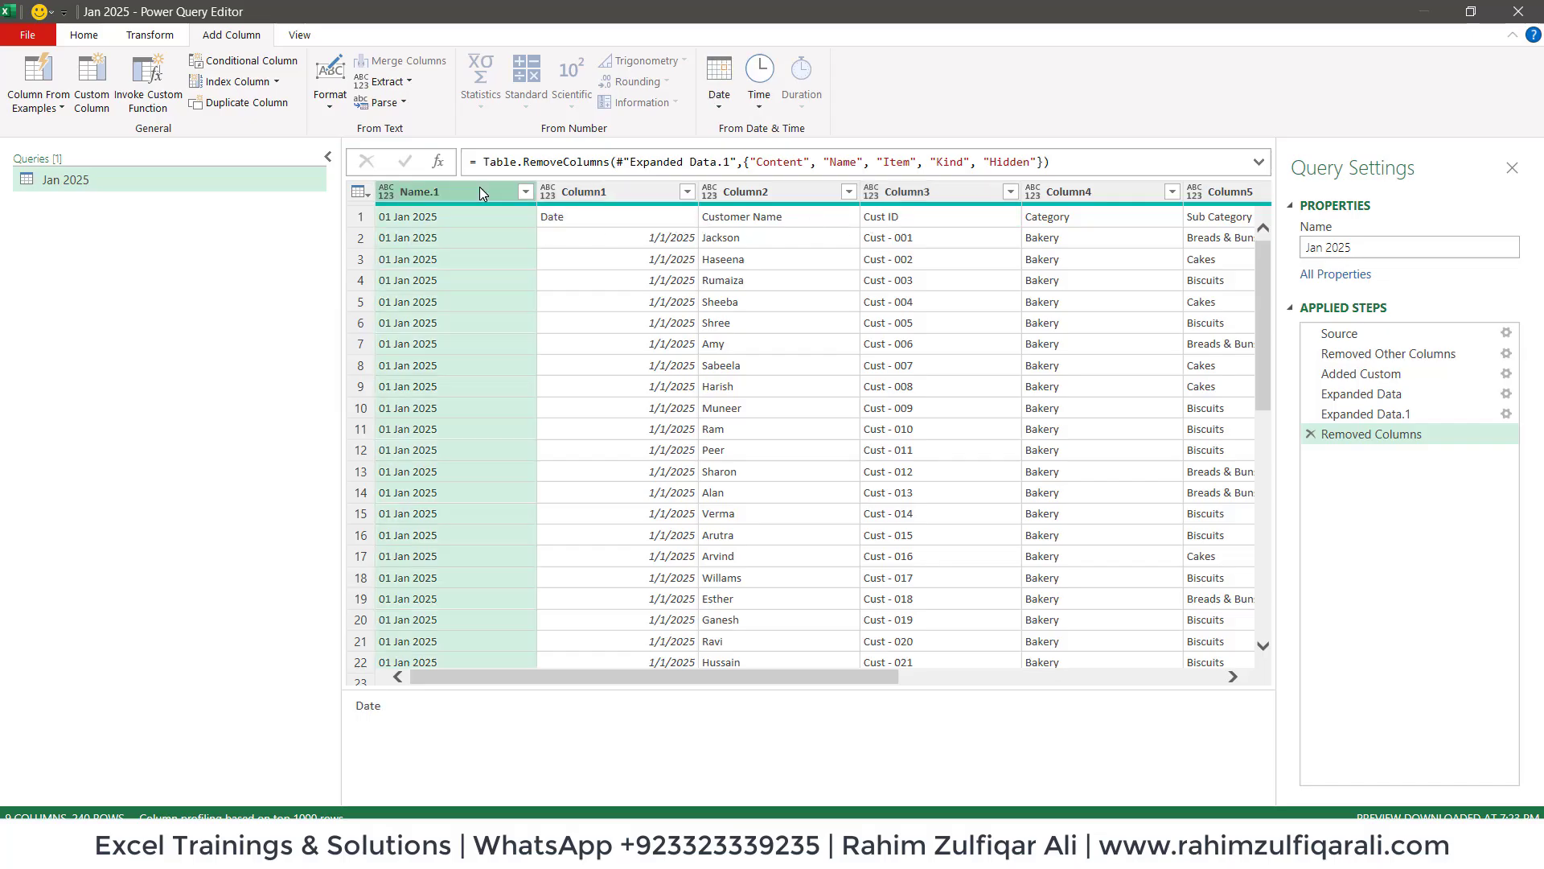
right_click(479, 185)
click(523, 227)
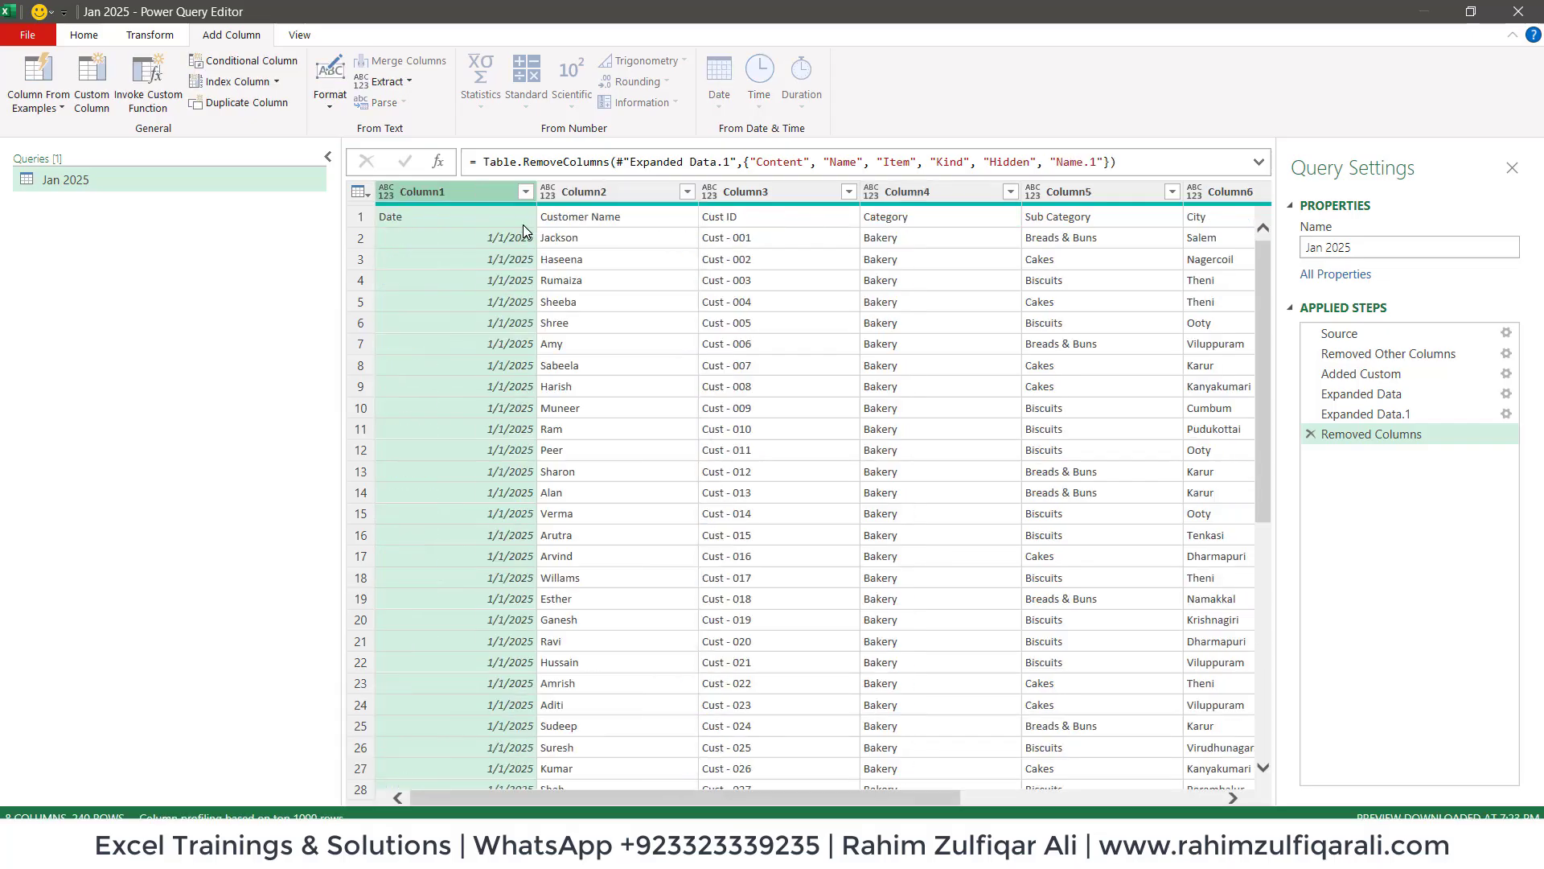
click(89, 35)
click(624, 82)
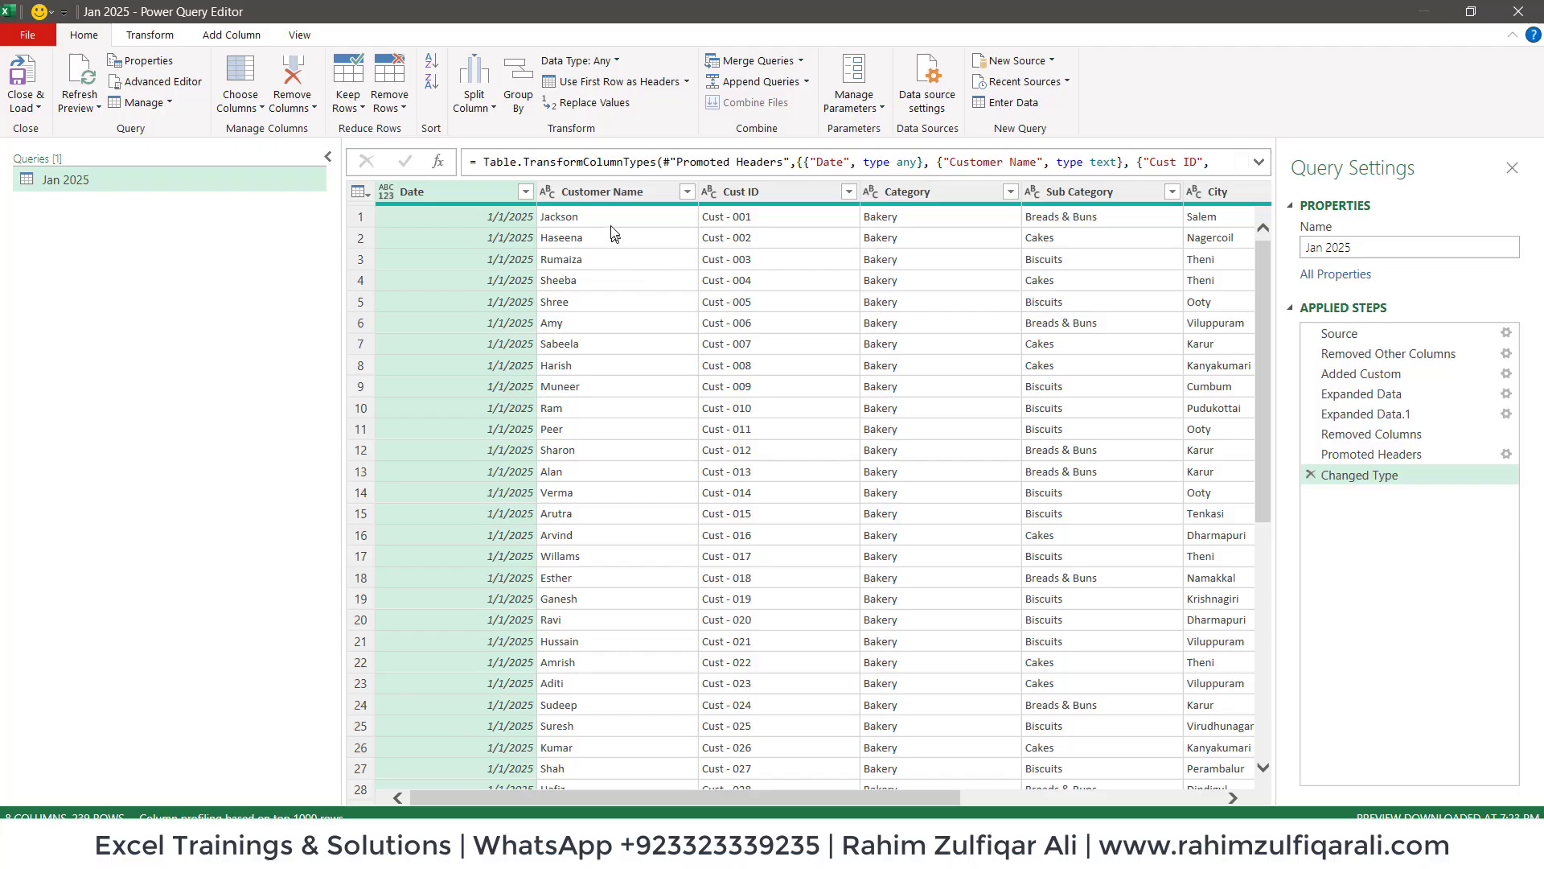
Filter the Customer Name column to exclude the value Customer Name, removing the repeated header rows of the other files
click(659, 195)
click(687, 191)
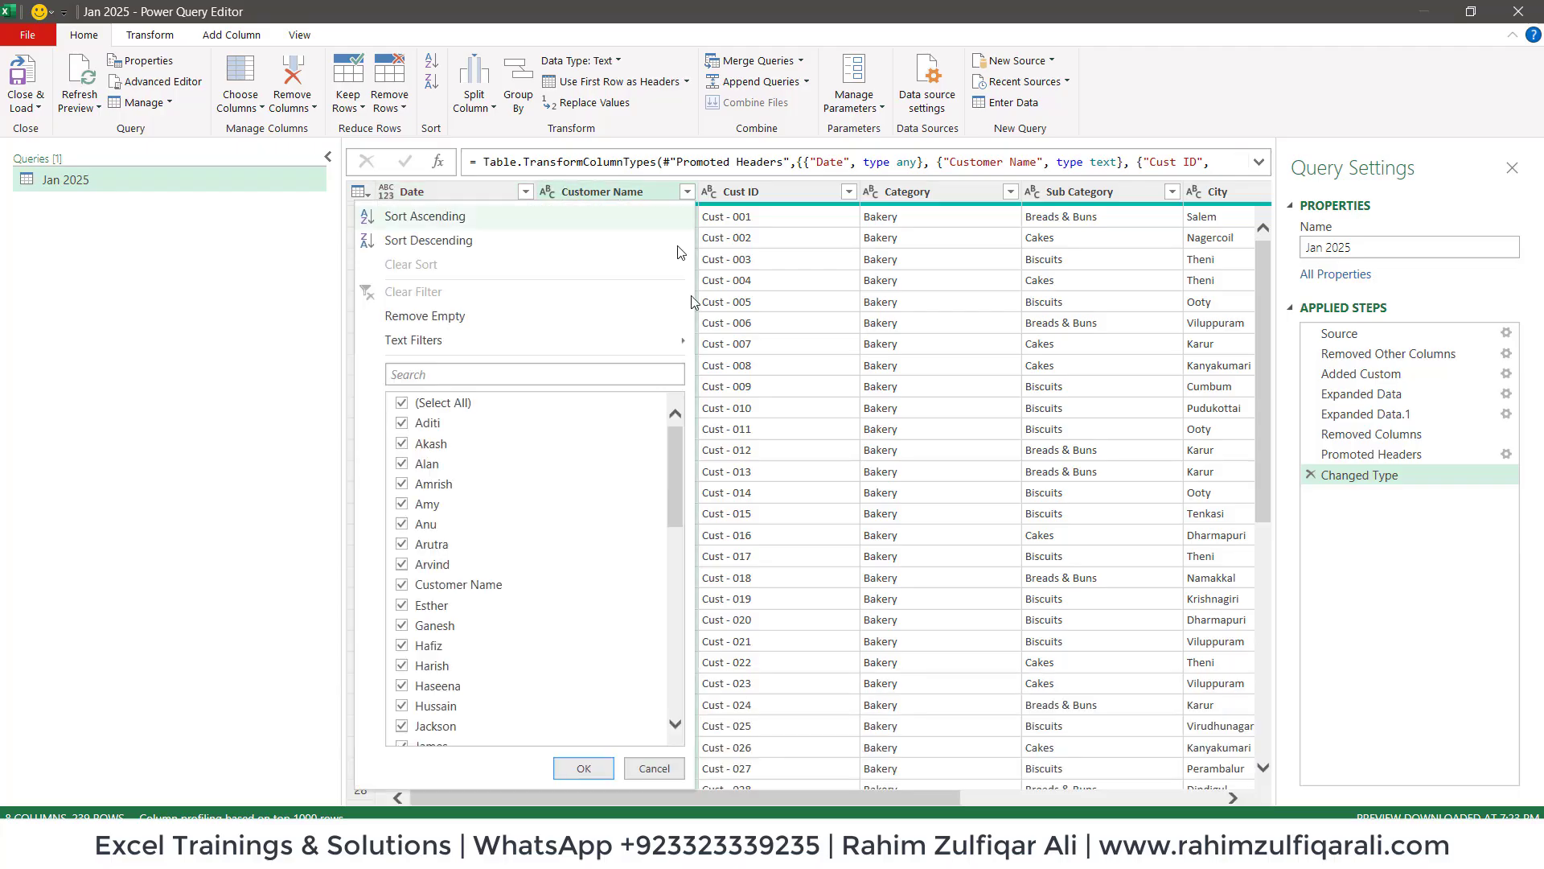
click(403, 403)
click(403, 404)
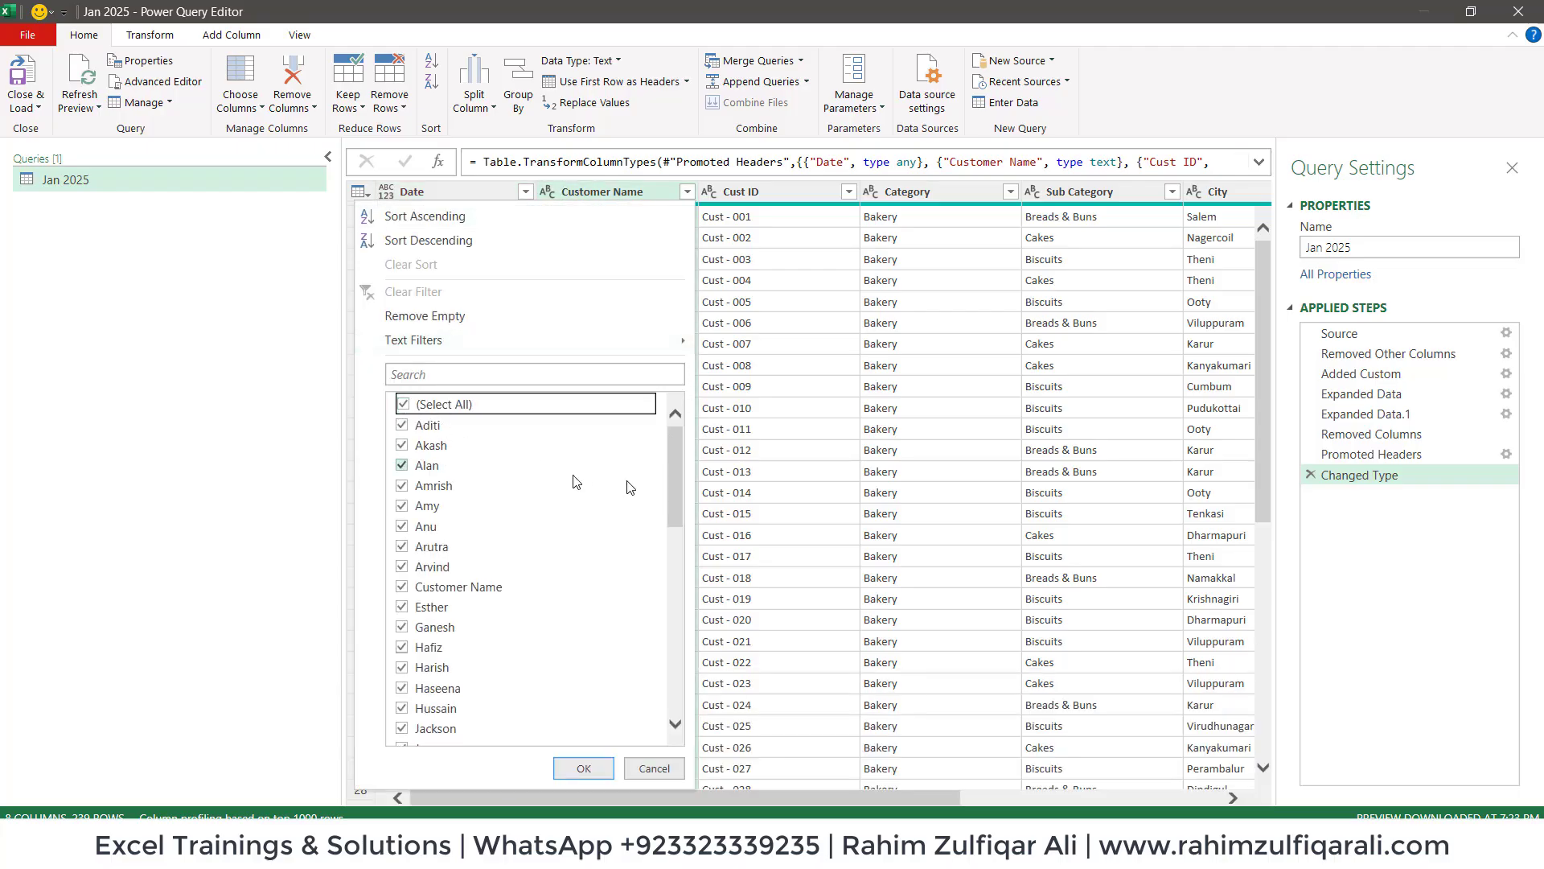
drag(678, 461, 713, 704)
scroll(671, 543, up, 20)
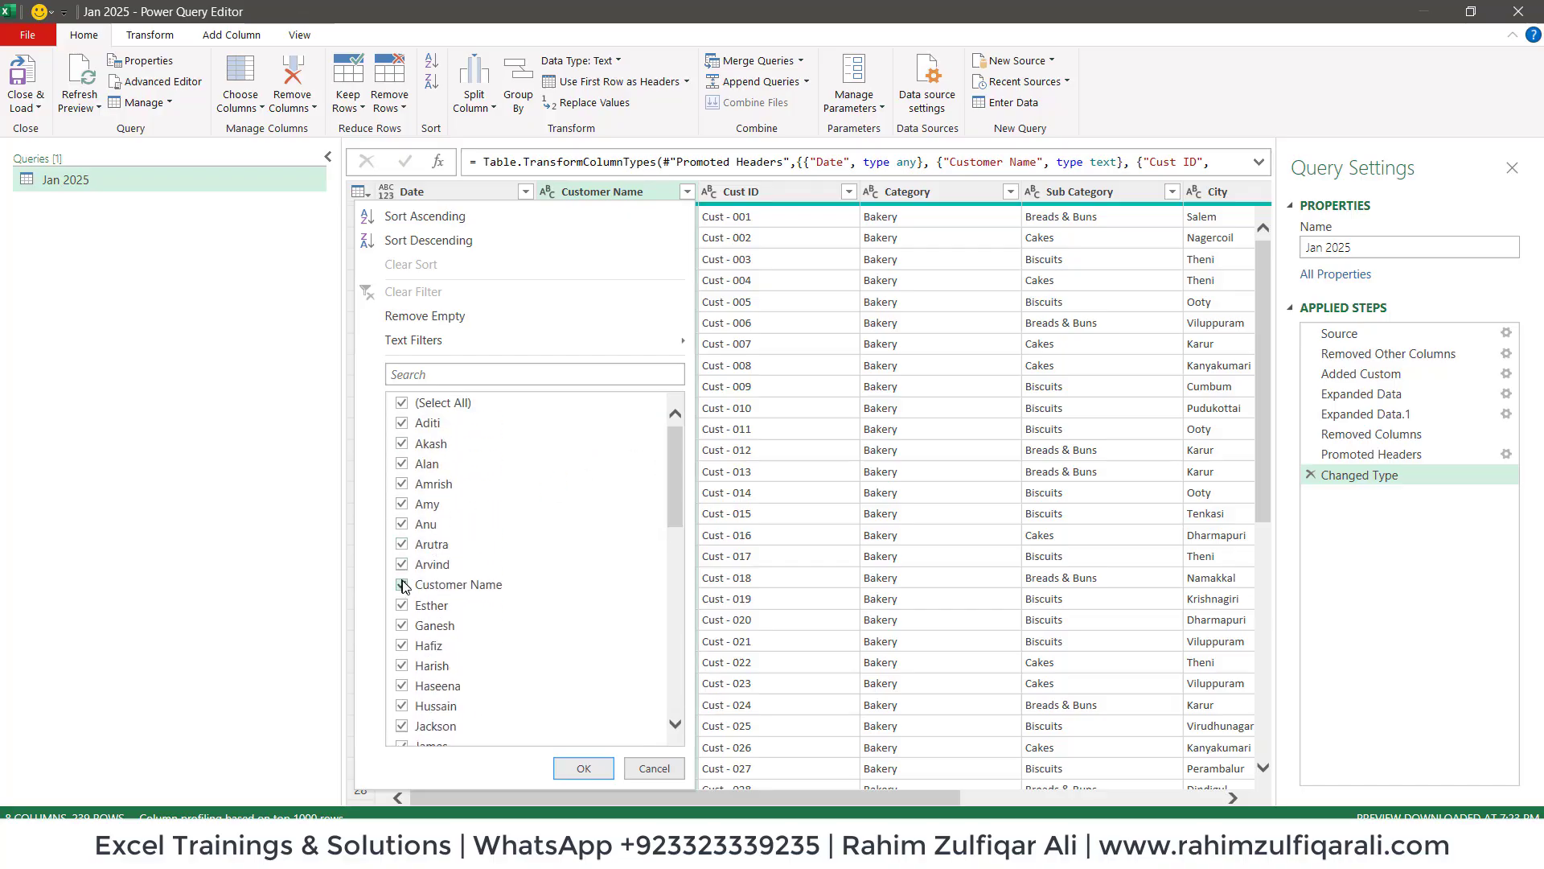
click(402, 585)
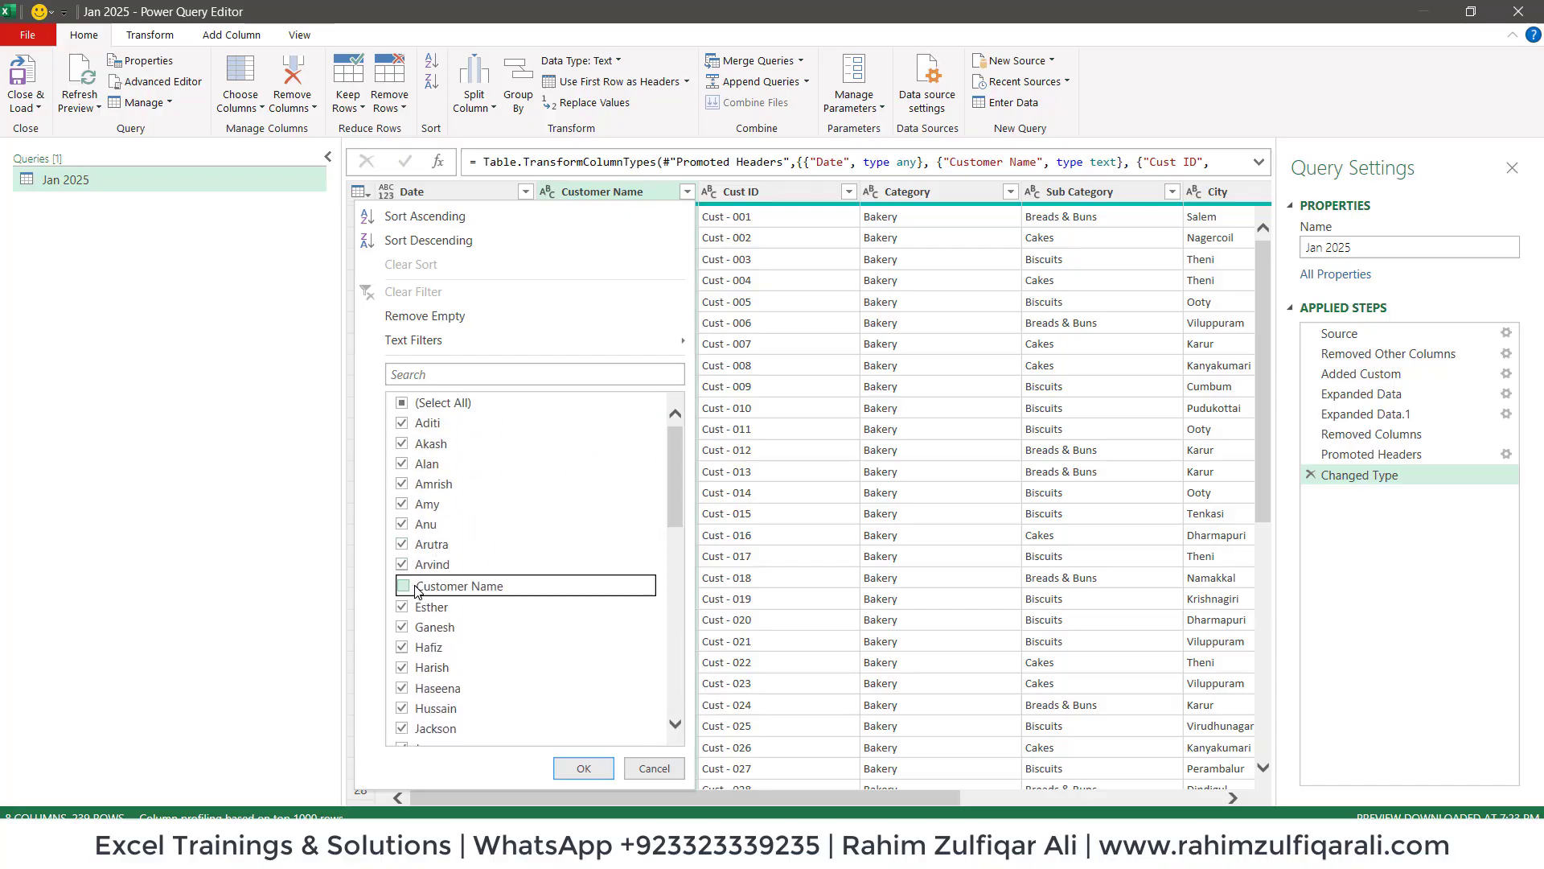
click(584, 768)
click(624, 284)
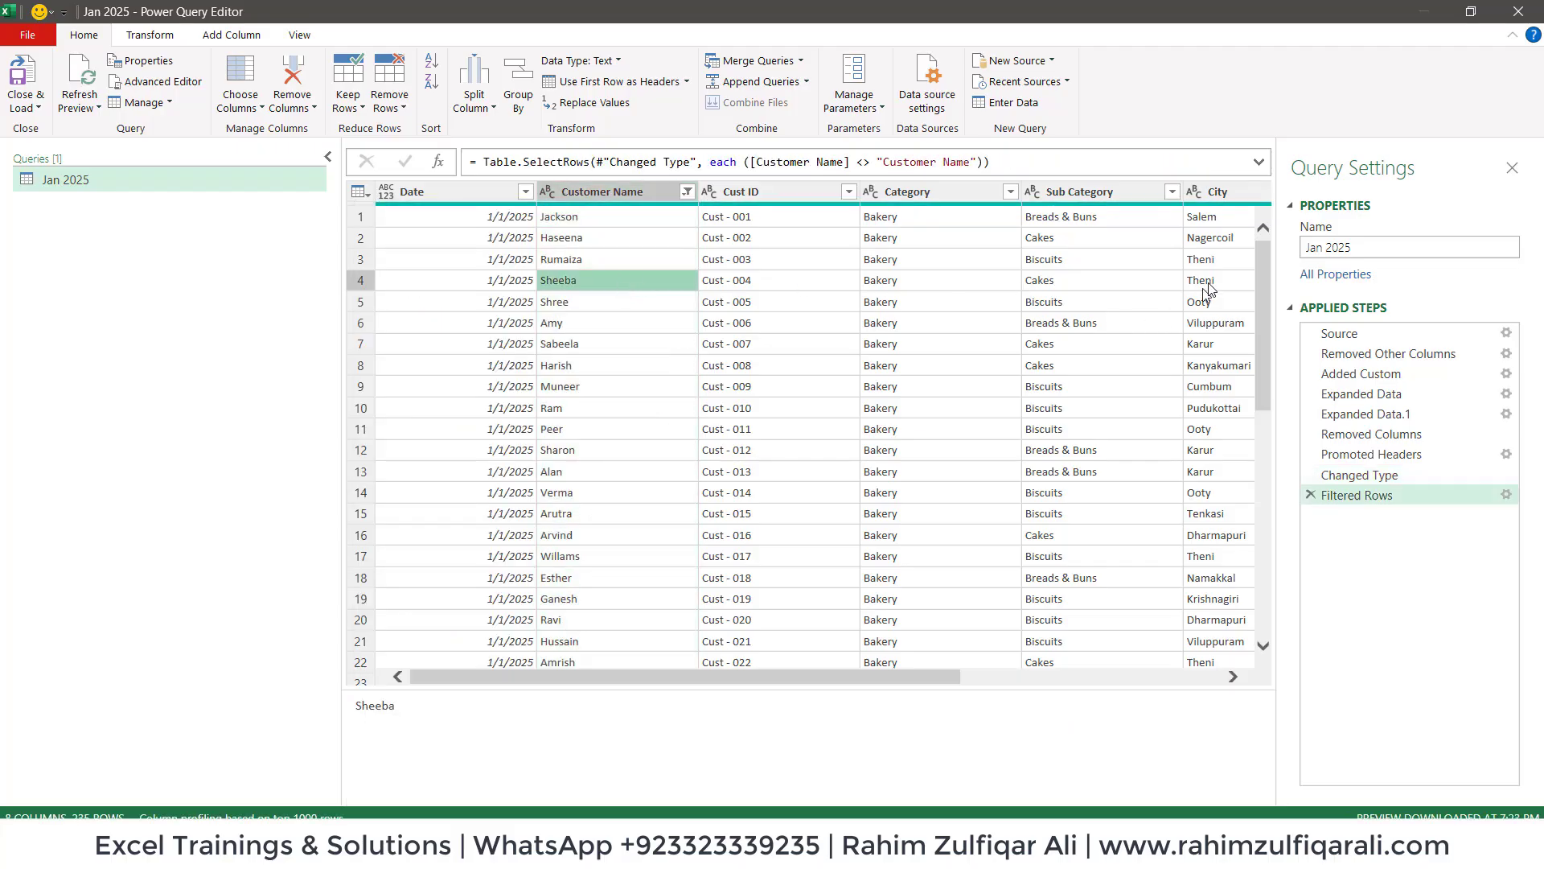
mouse_move(1260, 273)
mouse_down()
mouse_move(1261, 537)
mouse_move(1254, 270)
mouse_up()
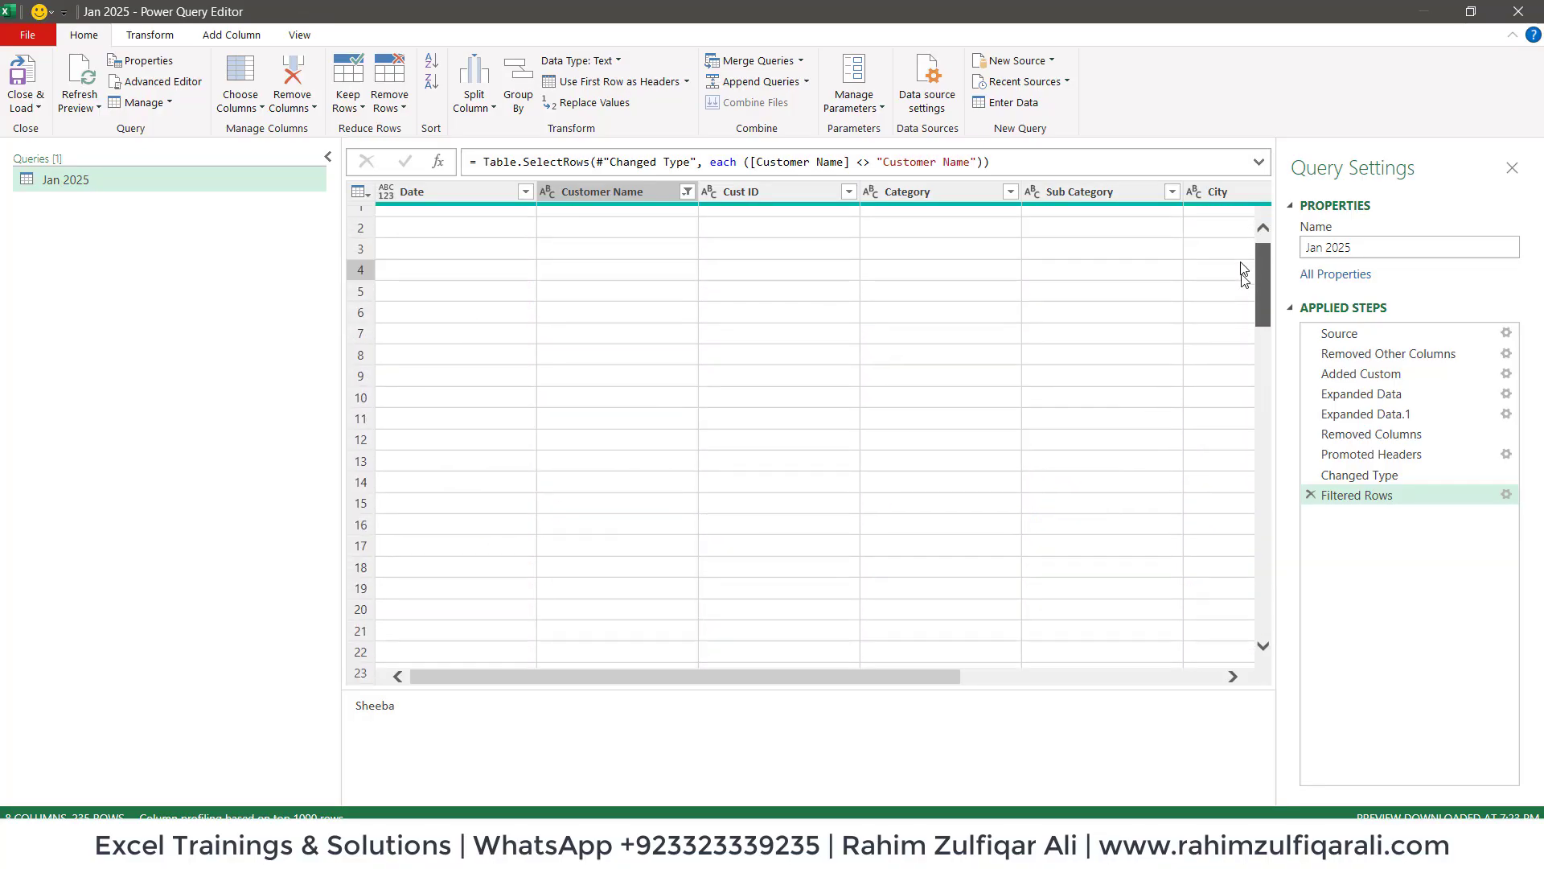
drag(907, 674, 689, 686)
Close the query and load it as Only Create Connection with the data added to the Data Model
click(38, 113)
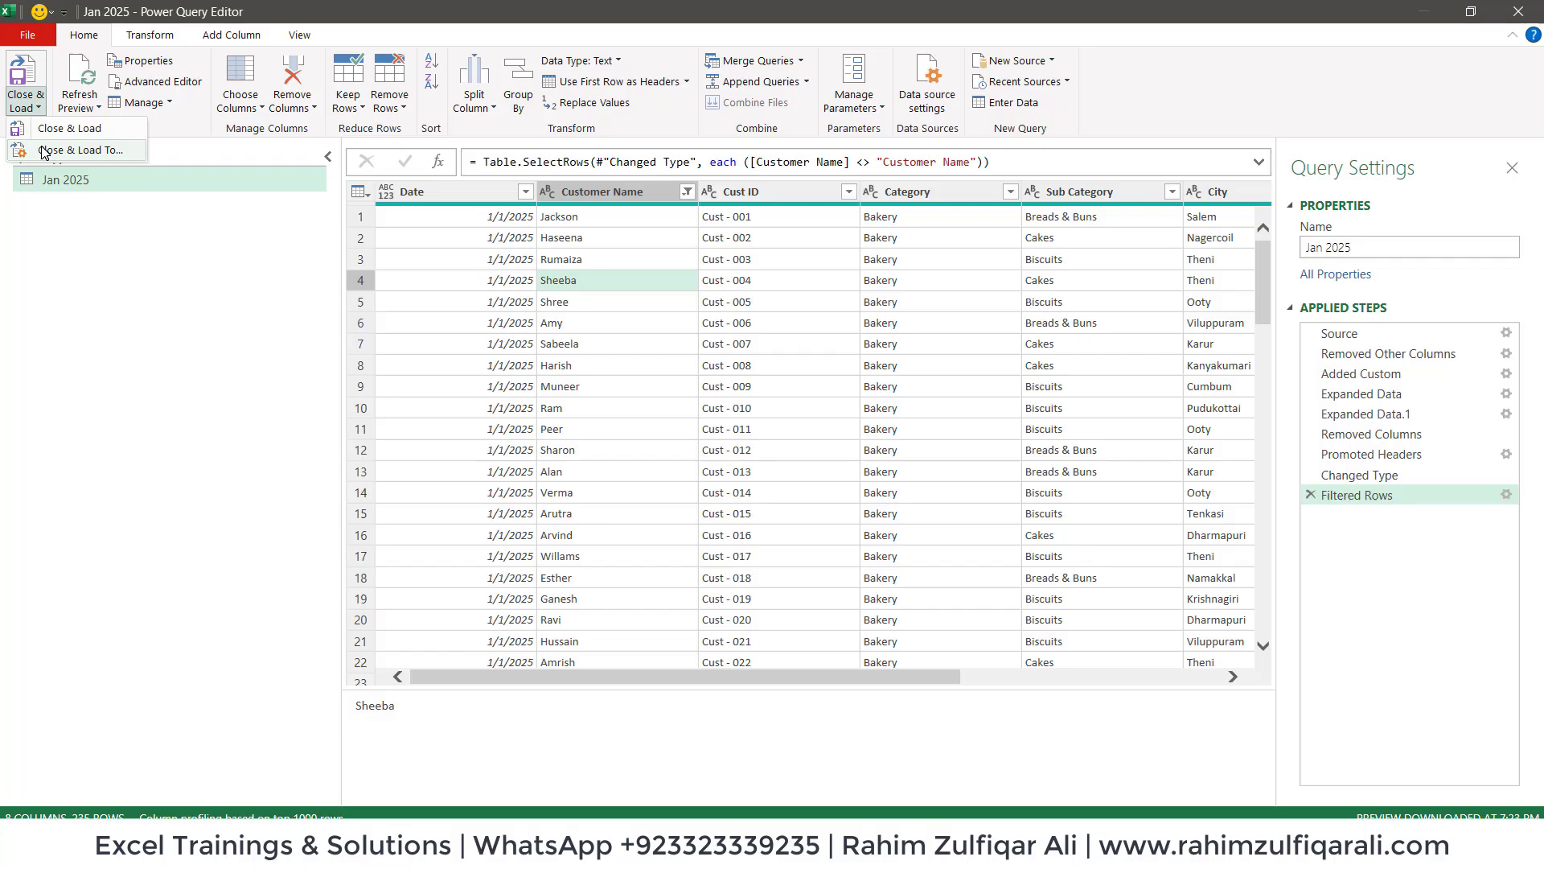
click(45, 151)
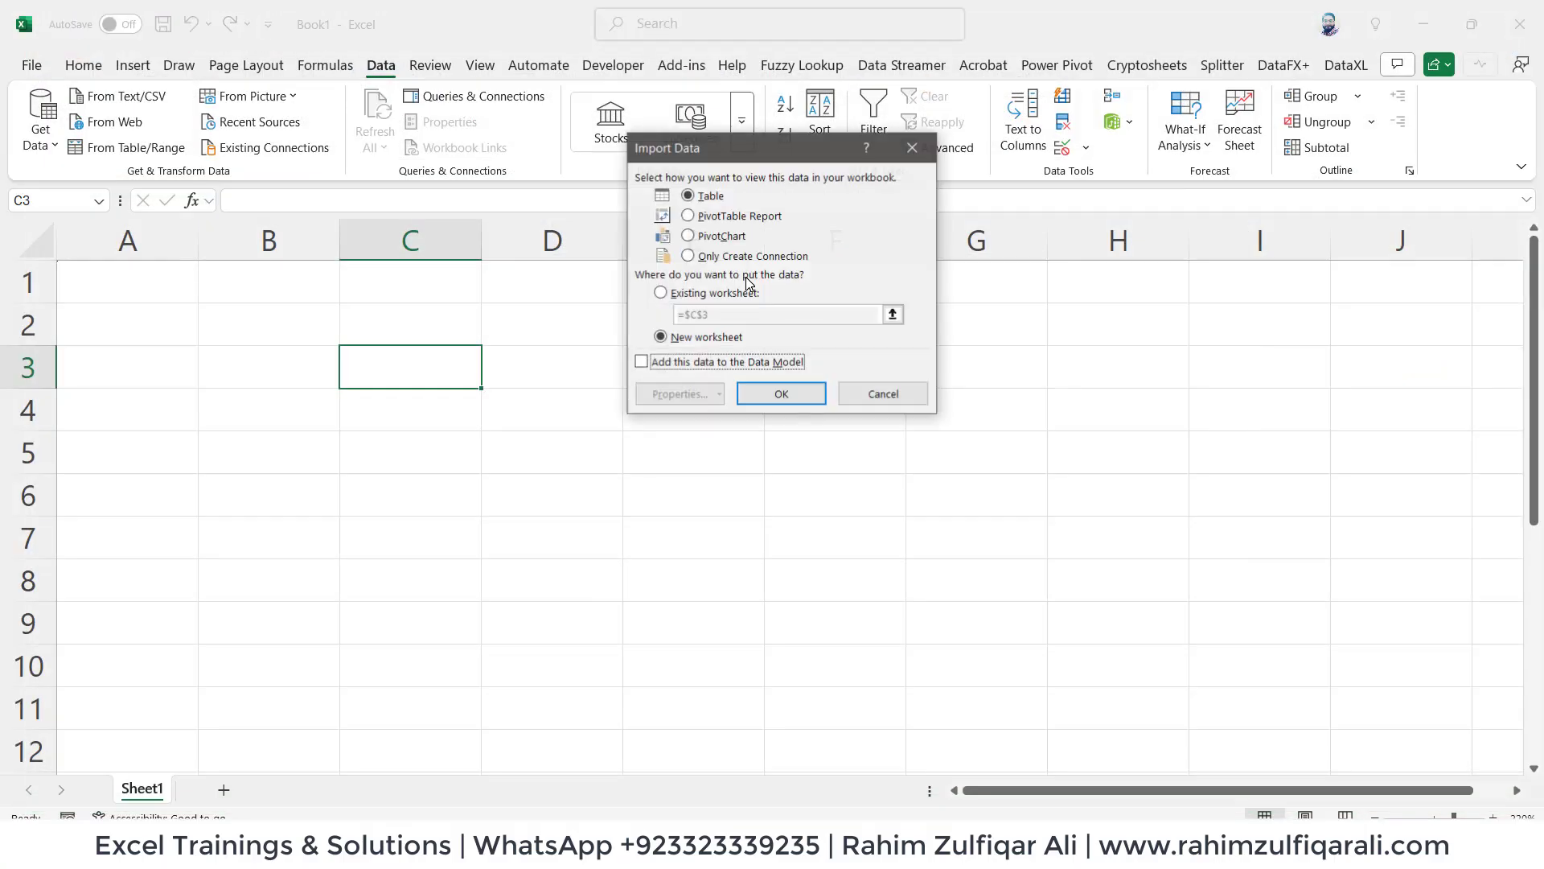
click(740, 256)
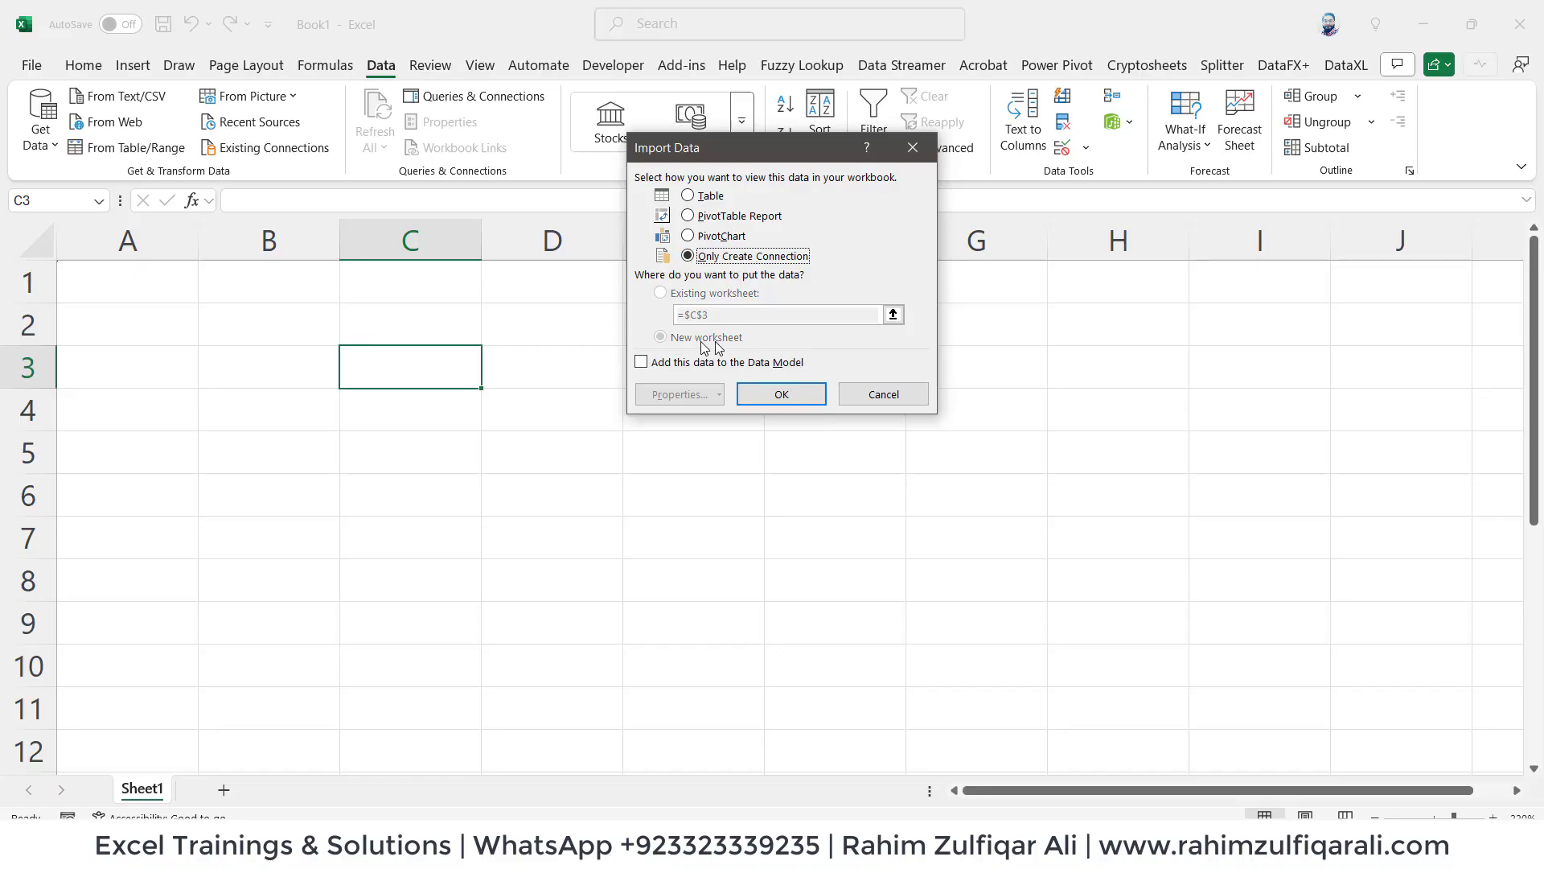
click(643, 363)
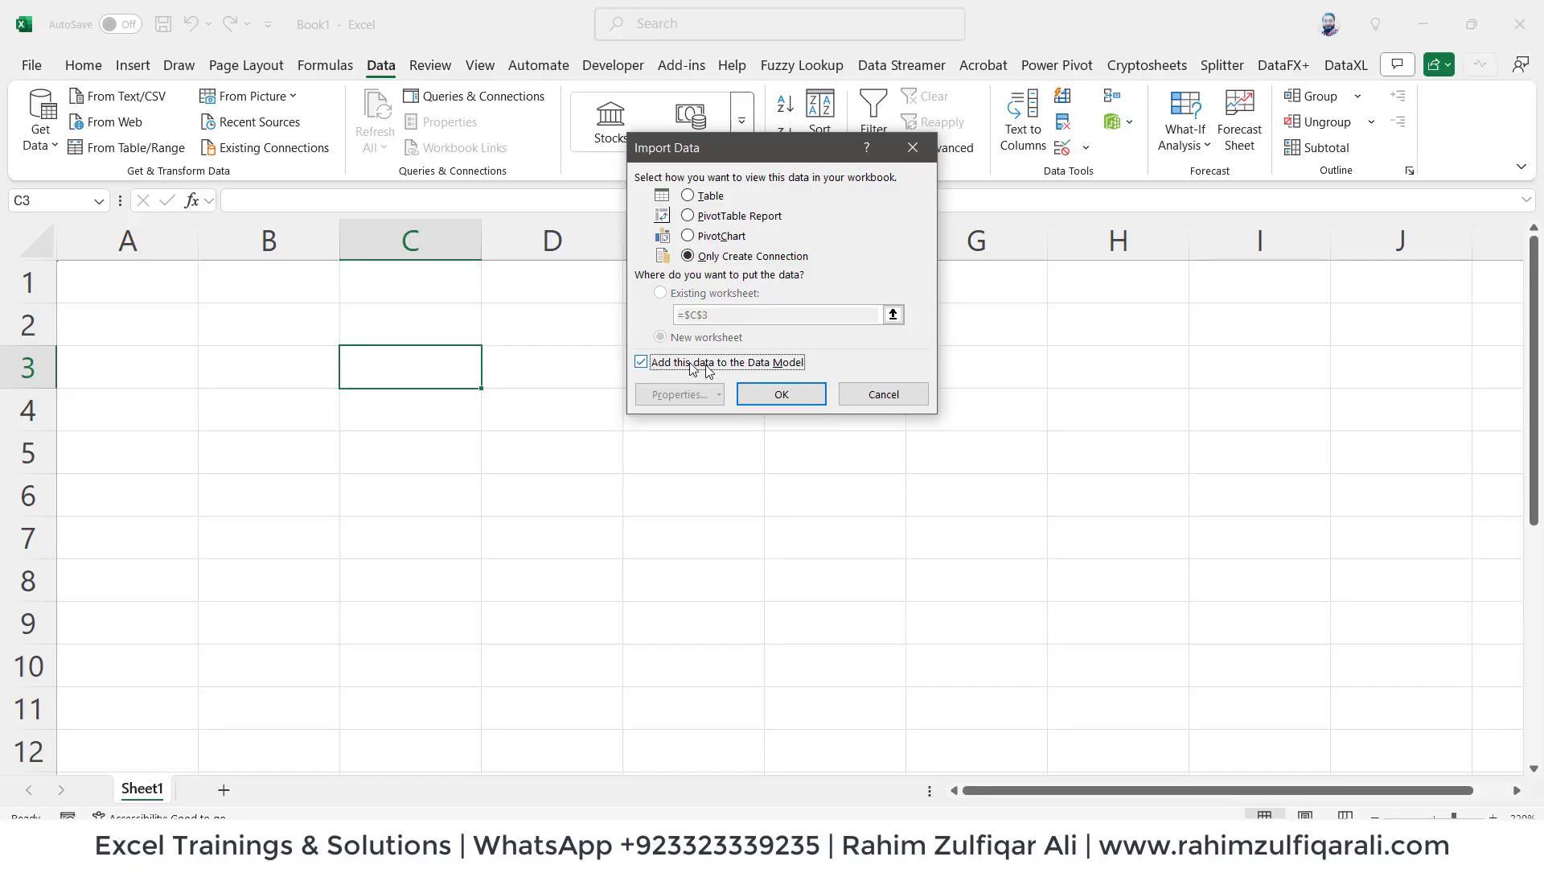
click(770, 394)
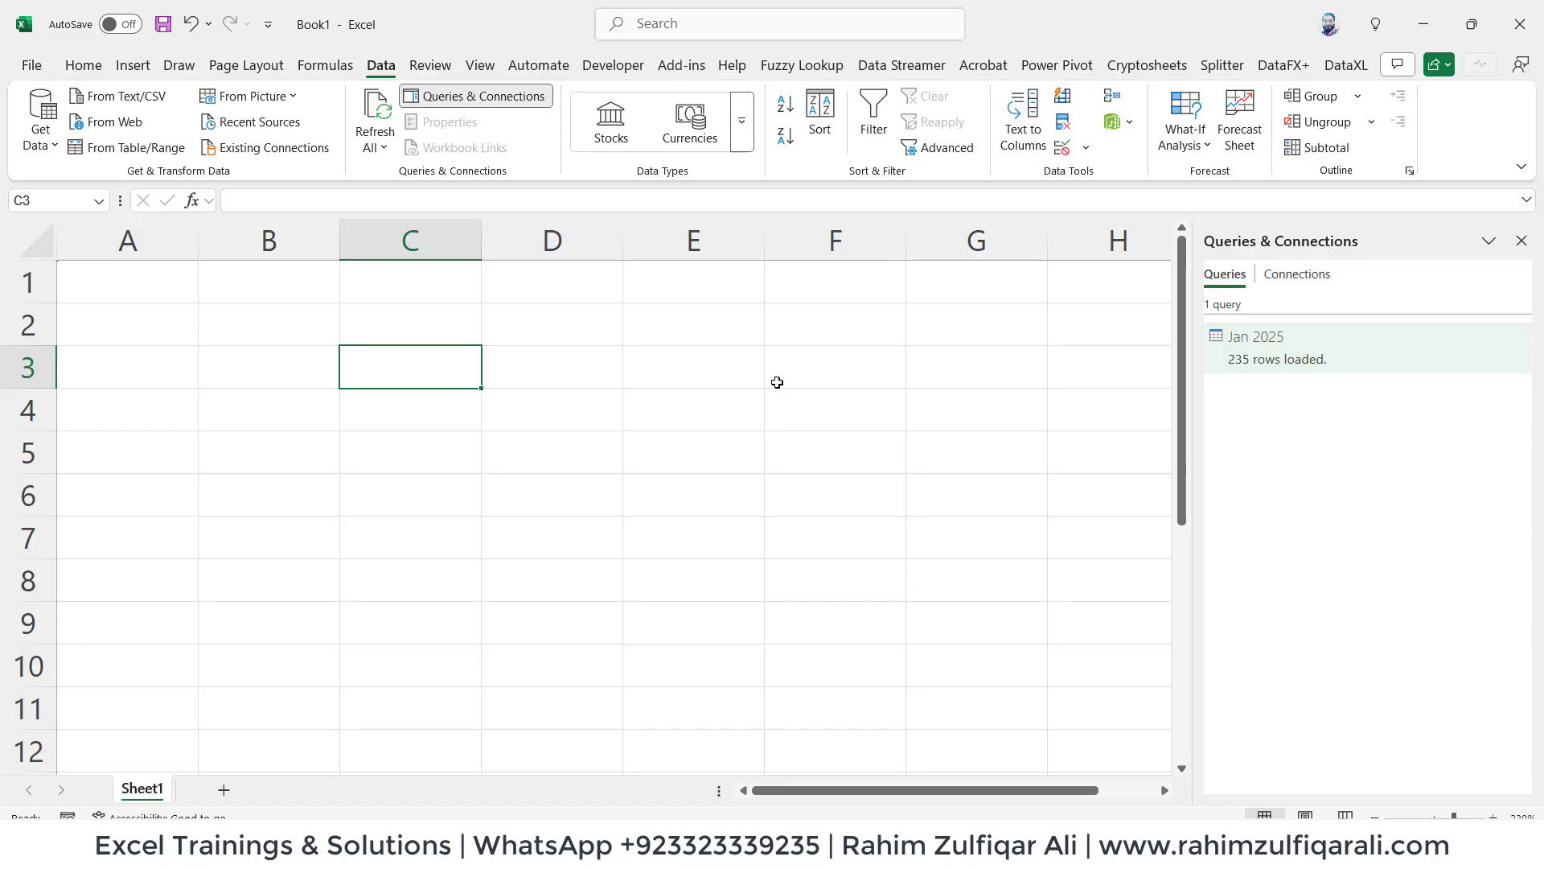
Open the Data Model in Power Pivot and examine the Region and Balance values of the loaded Jan 2025 table
click(1118, 122)
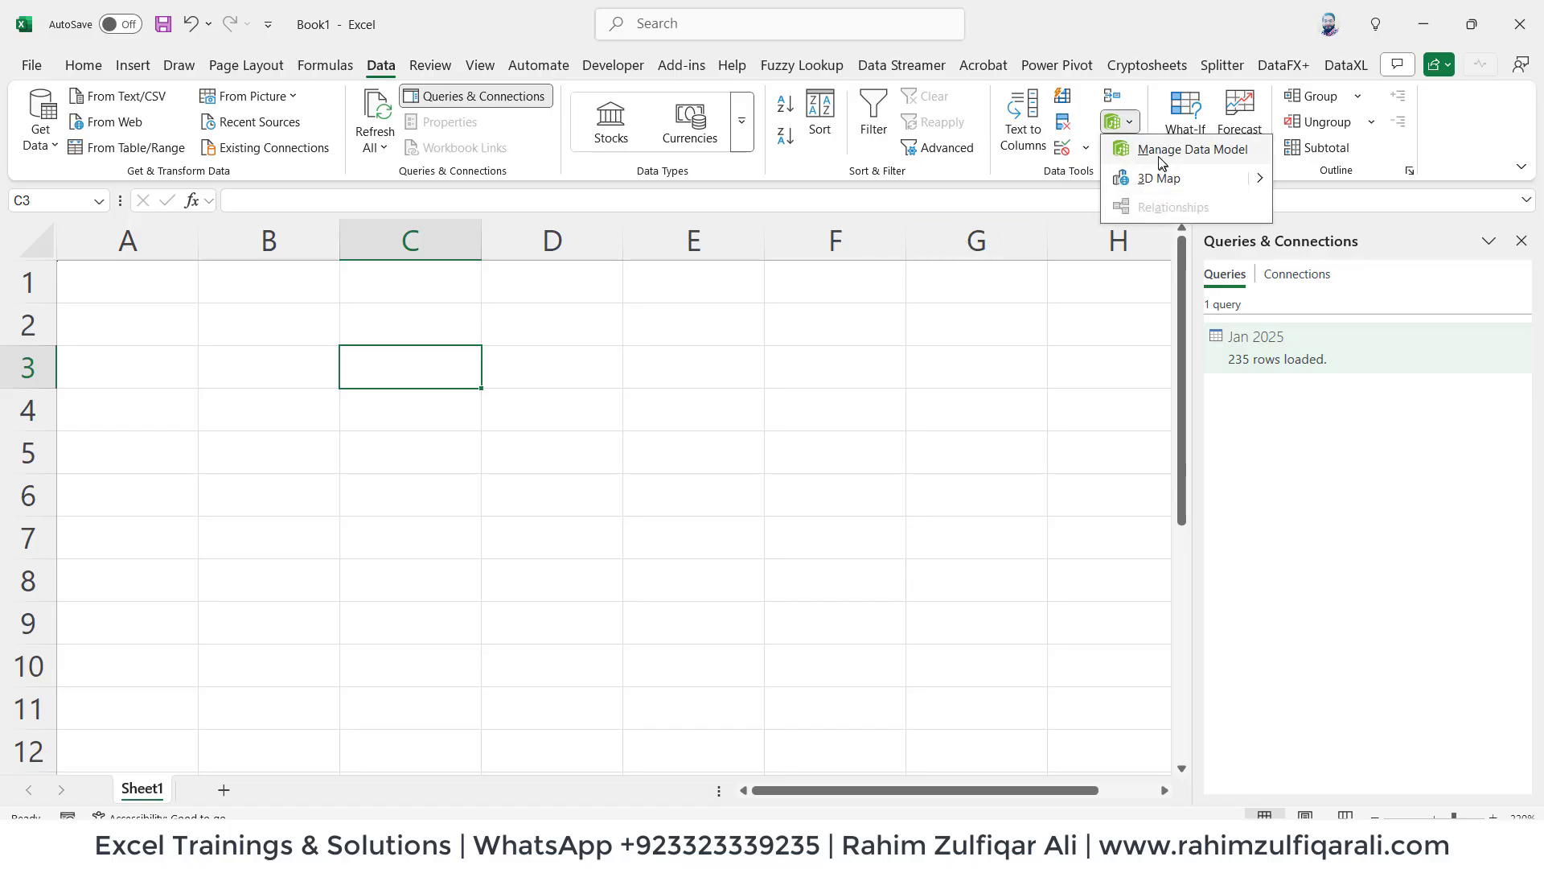
click(753, 291)
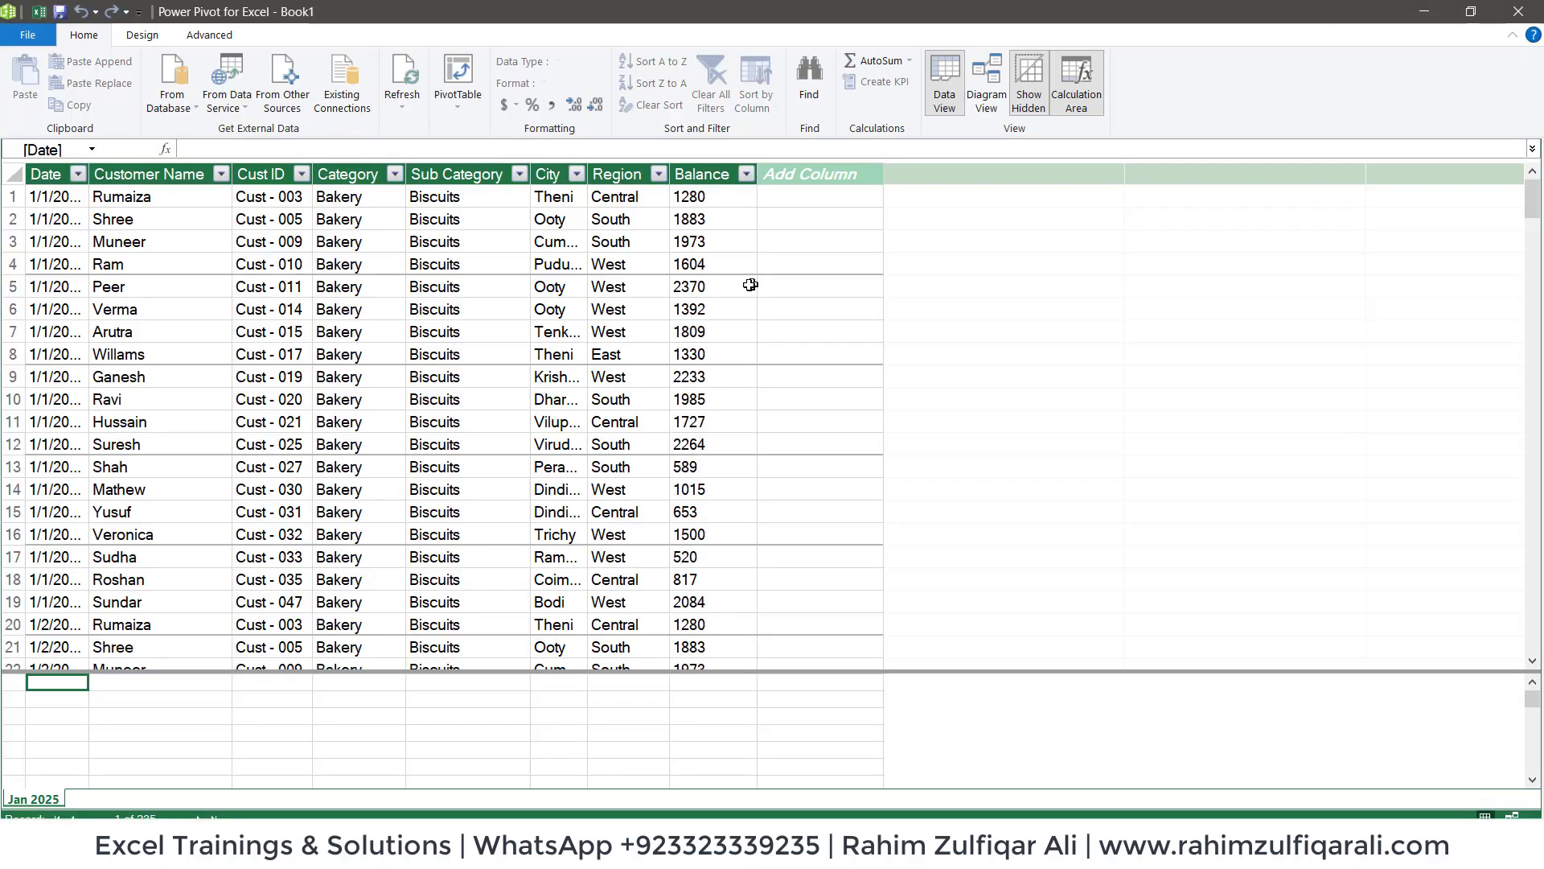
click(721, 304)
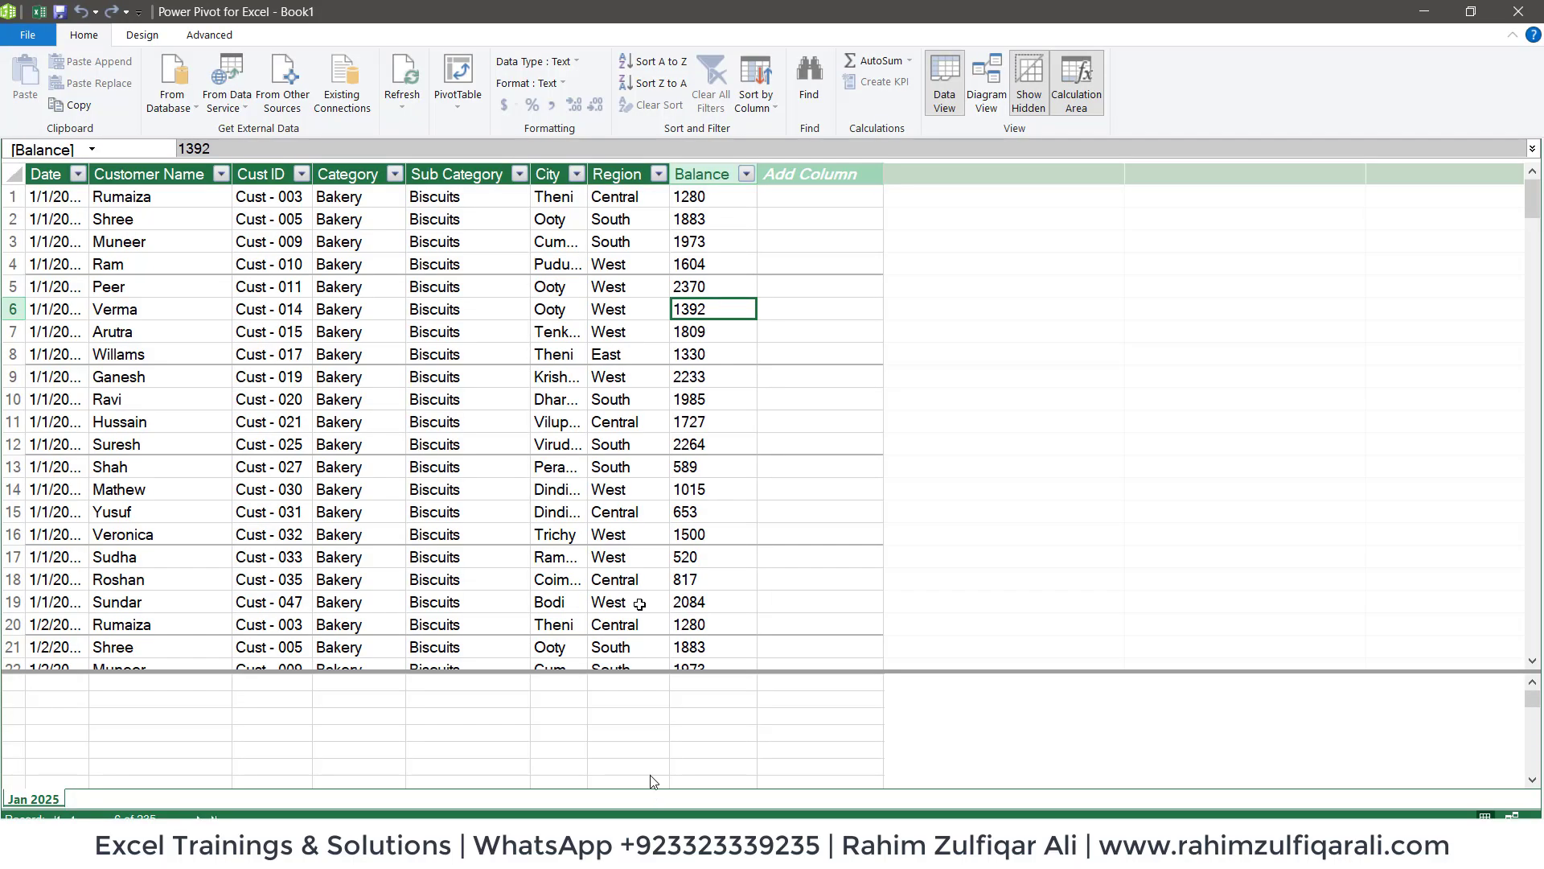
click(648, 400)
click(706, 415)
click(706, 483)
click(654, 492)
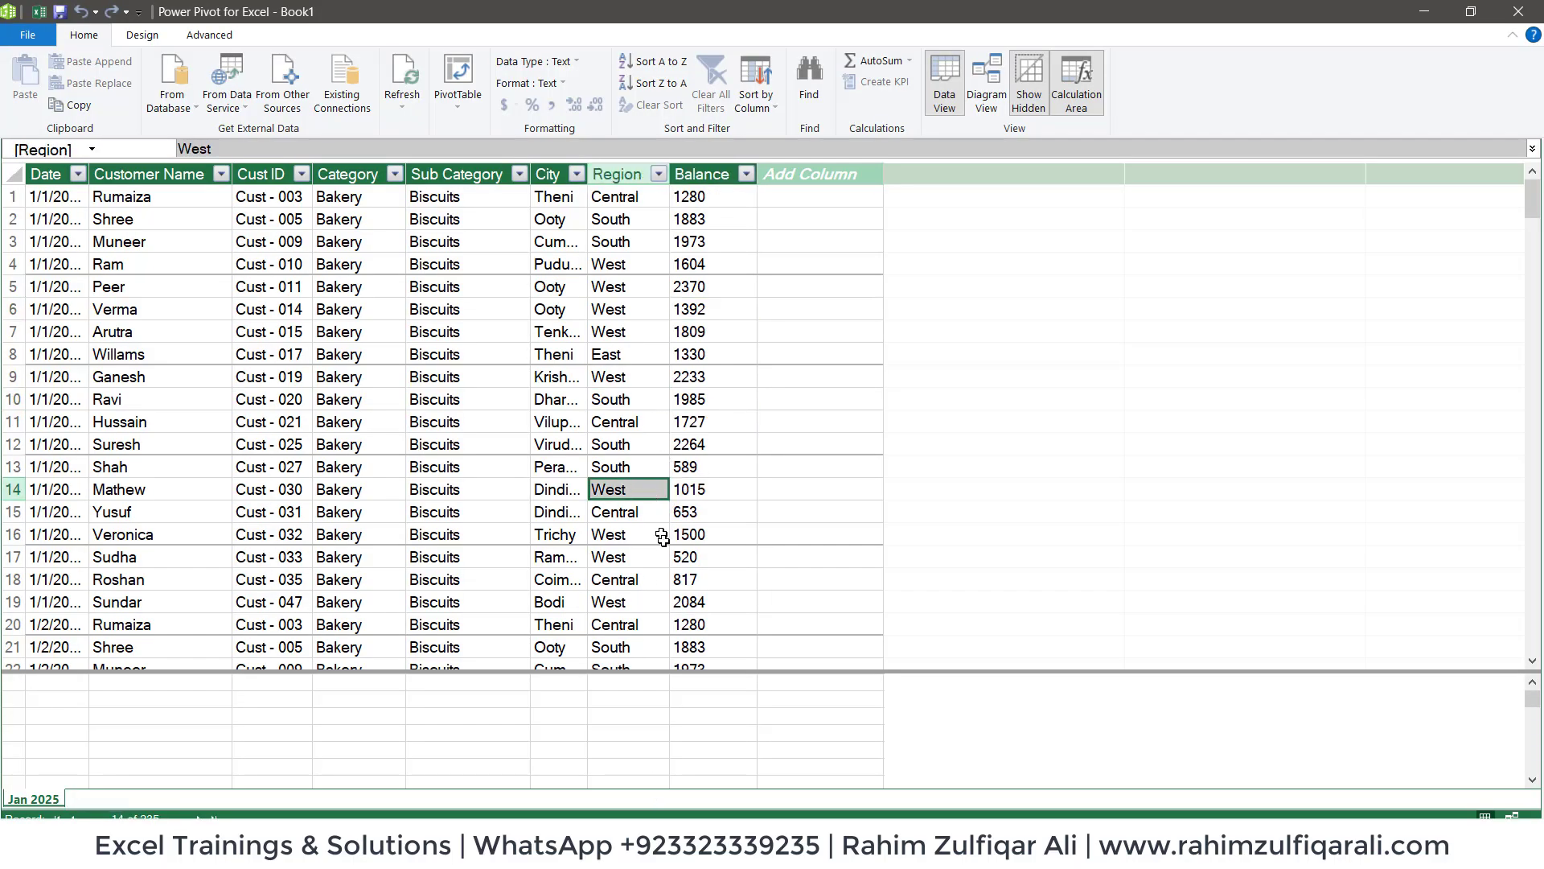
click(658, 581)
click(702, 602)
click(692, 468)
click(701, 305)
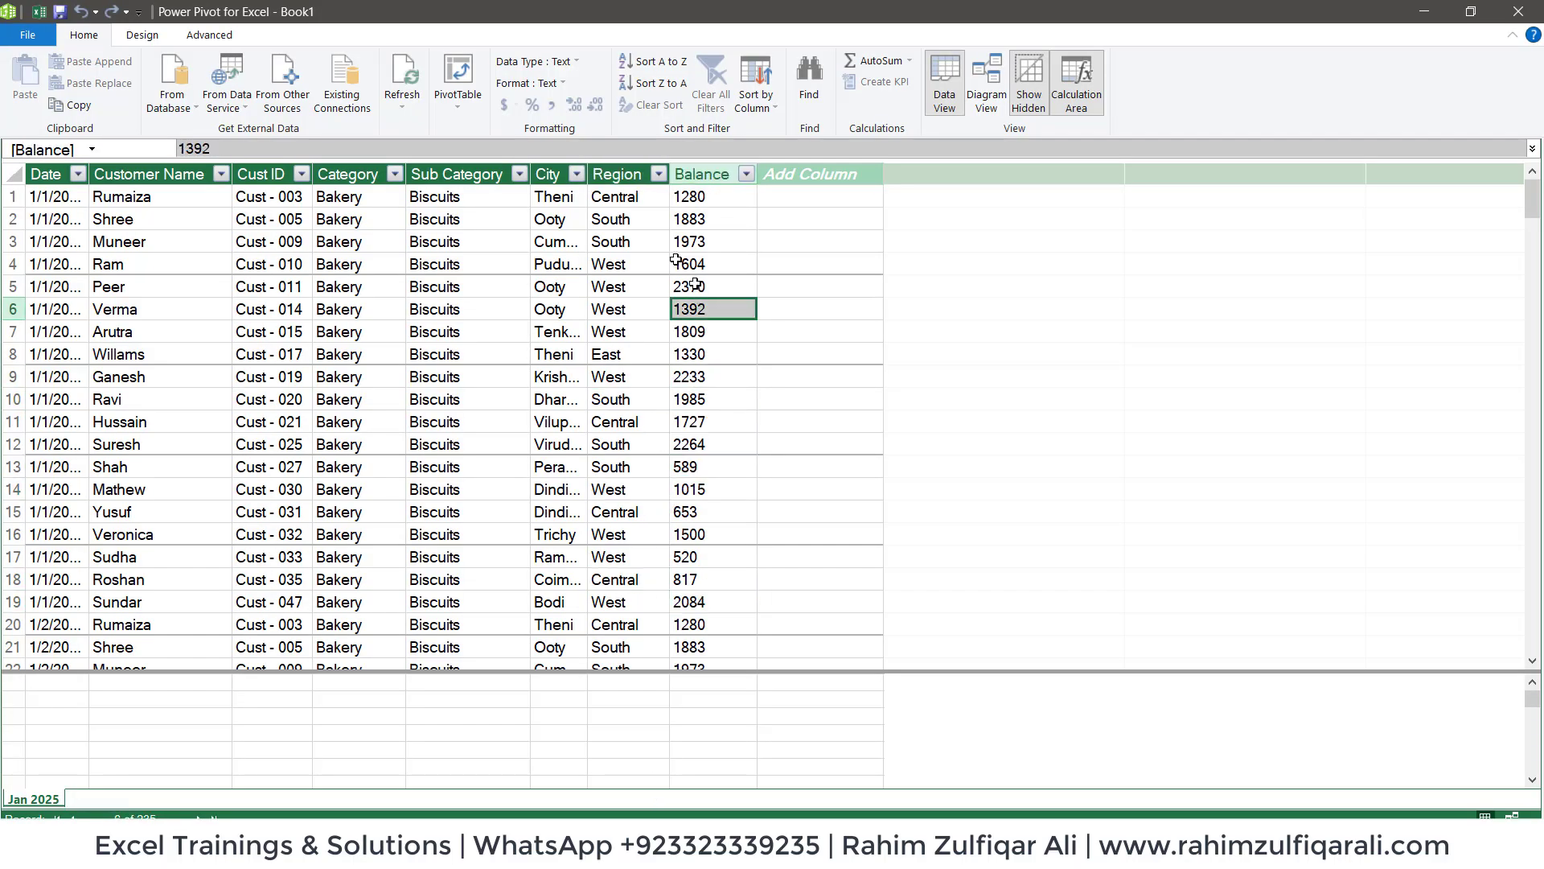